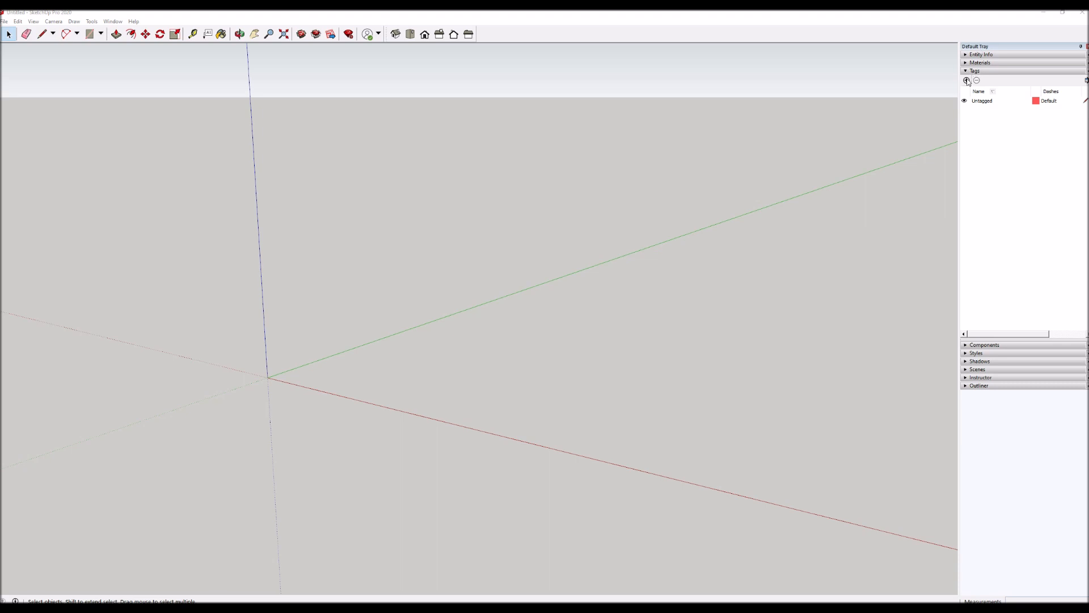
Create three new tags named 1, 2 and 3.
click(967, 81)
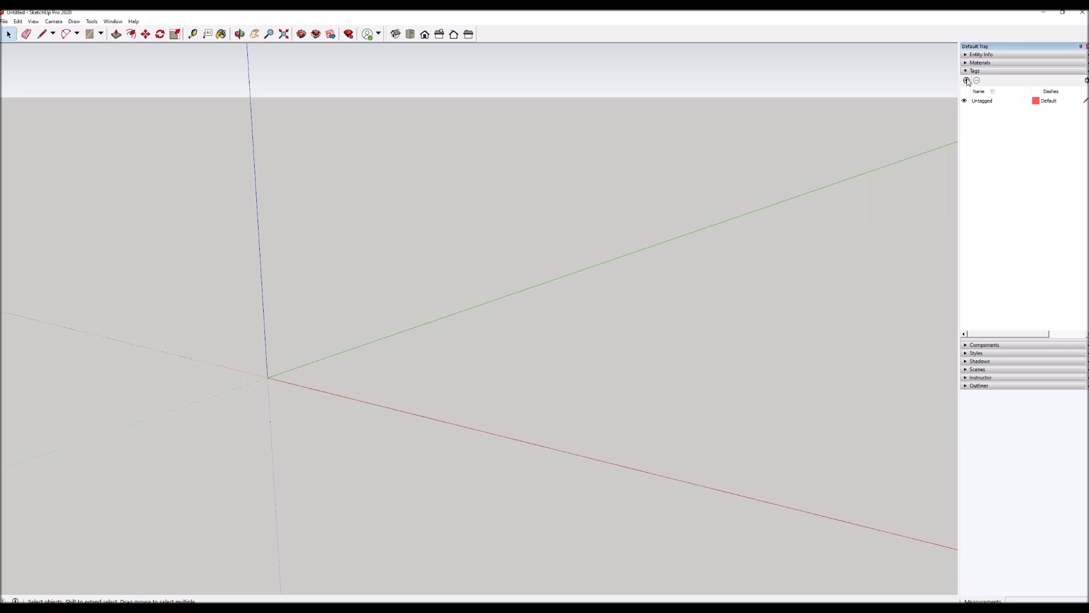
text(1)
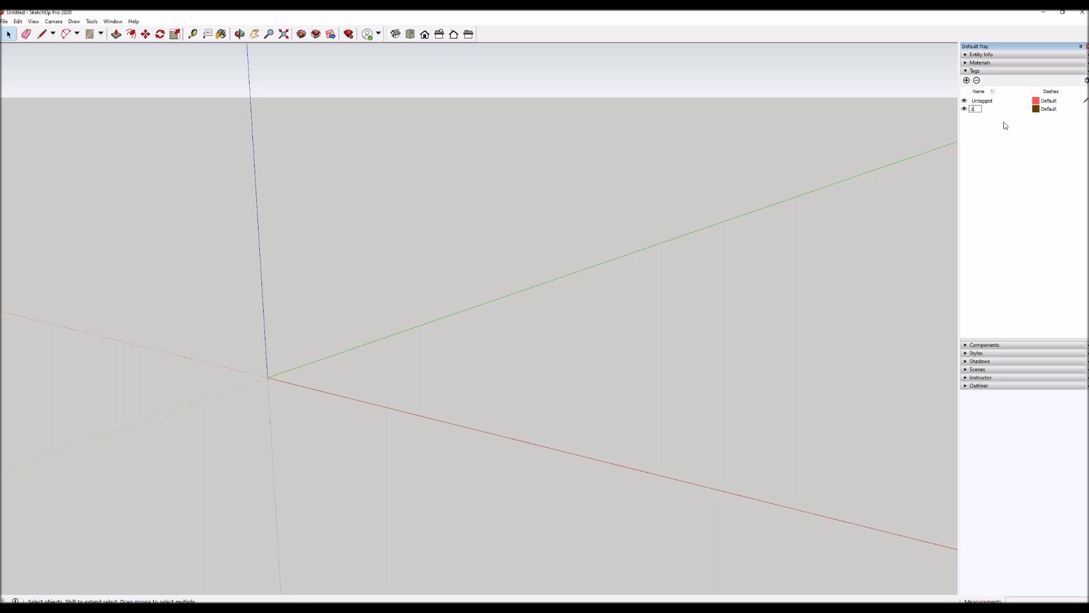
key(Return)
click(966, 81)
text(2)
key(Return)
click(966, 80)
text(3)
key(Return)
Draw a small rectangle on the ground plane starting at the origin, with its longer side along the red axis.
key(r)
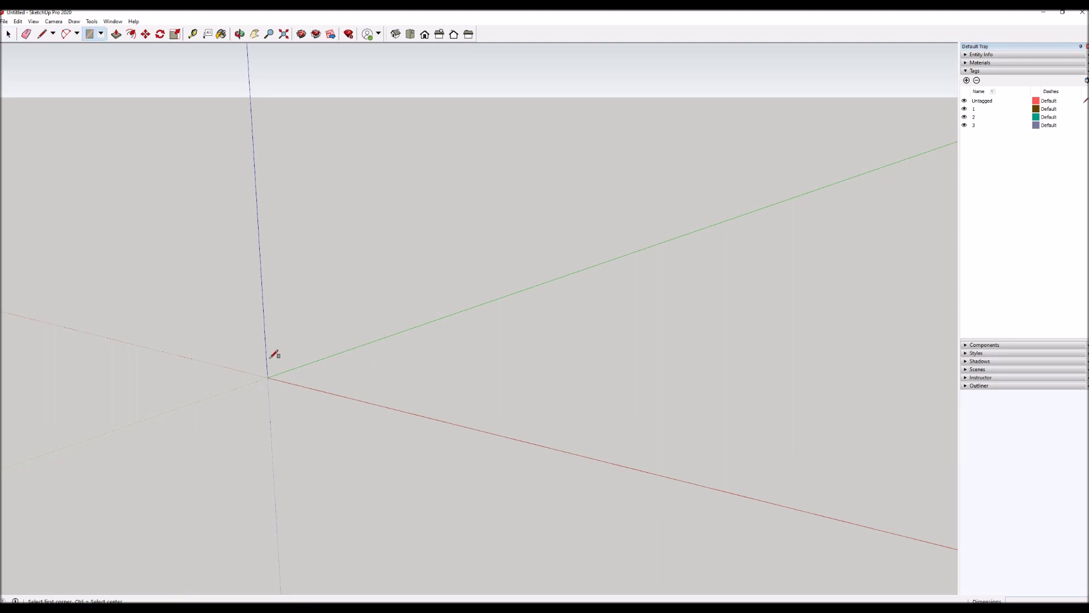
click(268, 377)
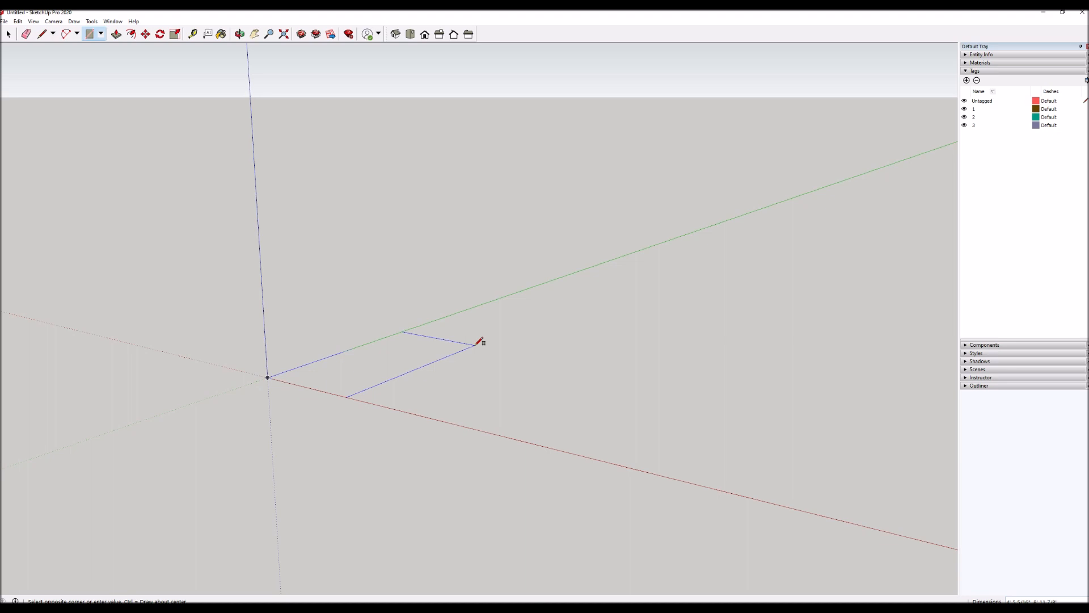
text(3.5,1.5)
key(Return)
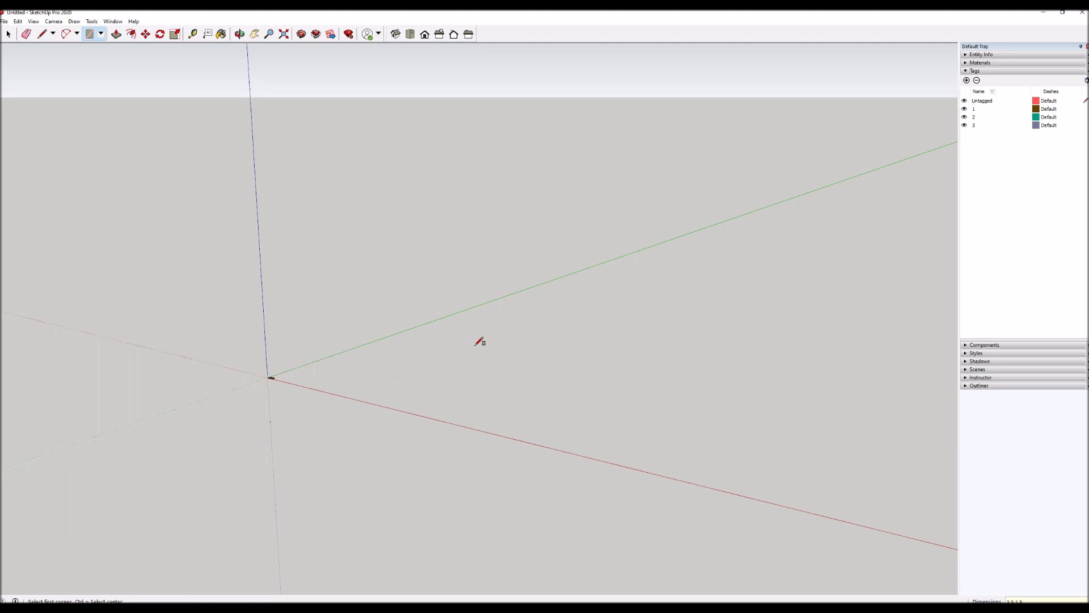
middle_drag(326, 360, 274, 428)
middle_drag(273, 388, 265, 391)
scroll(265, 391, up, 1)
scroll(295, 401, up, 2)
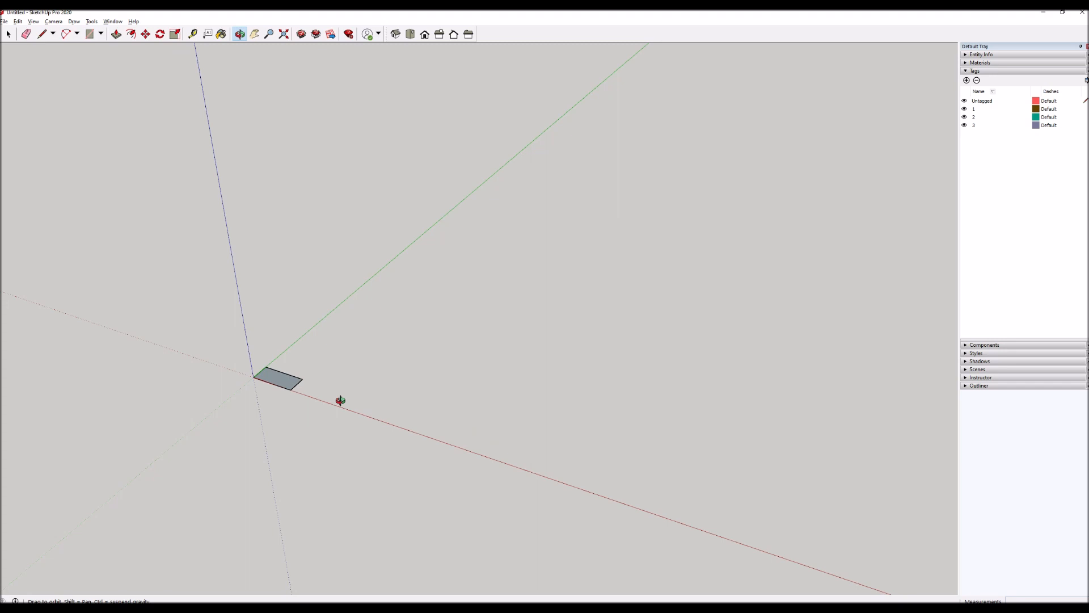
Pull the small rectangle at the origin up 5' with Push/Pull to form a tall post.
key(p)
drag(290, 384, 326, 321)
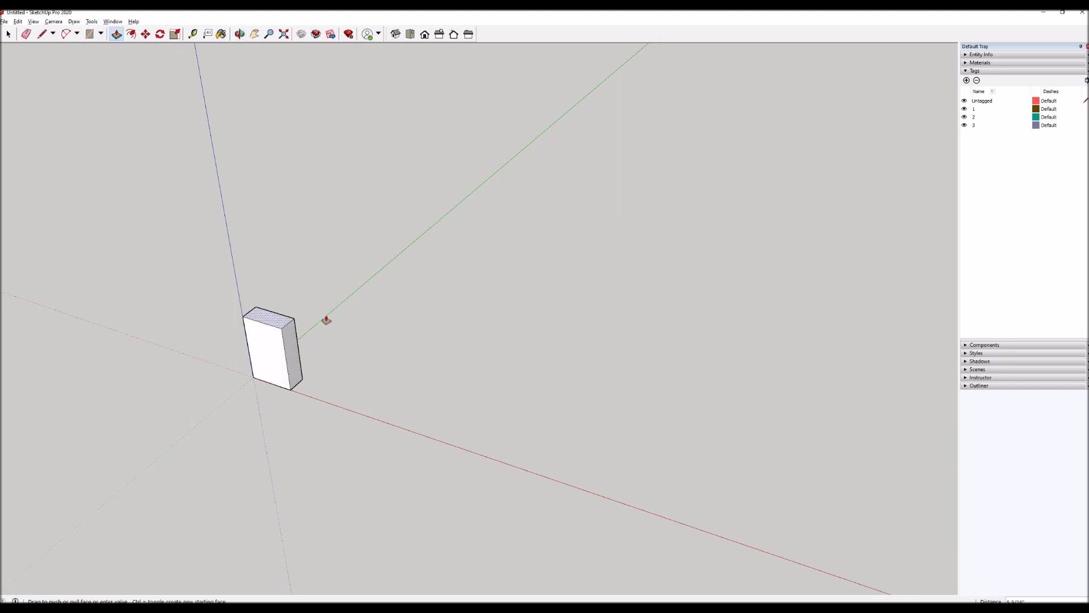
text(5')
key(Return)
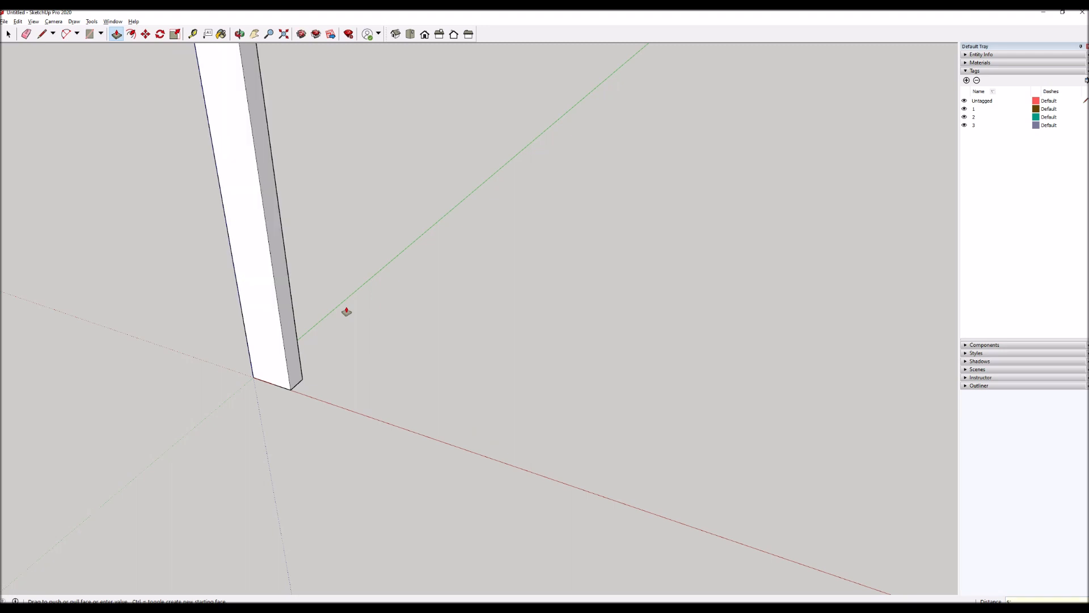
scroll(341, 454, down, 6)
key(space)
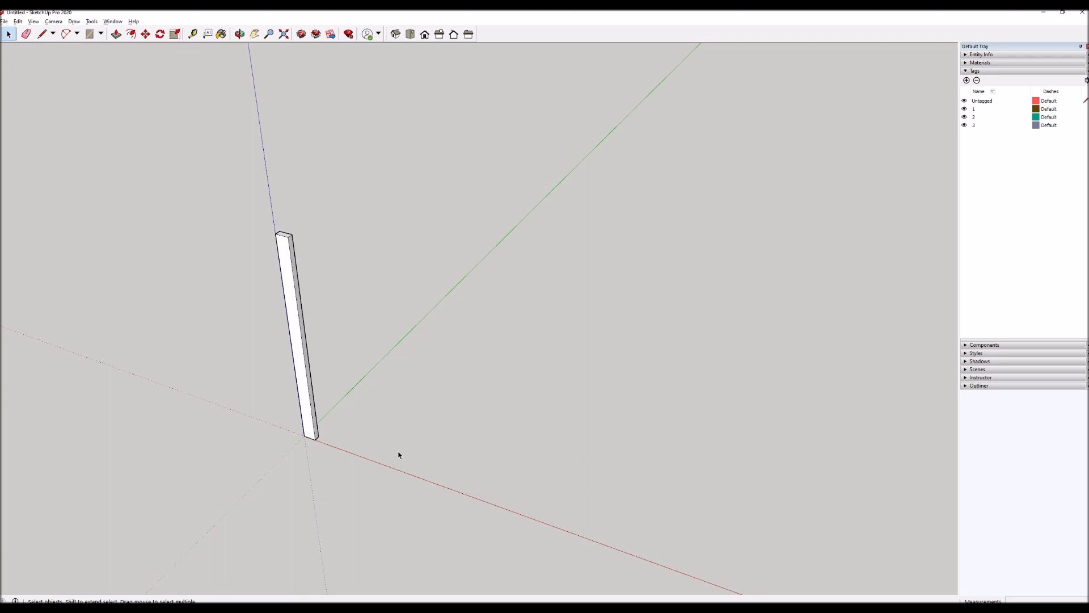
Draw a 12,12 square on the ground along the red axis, a short distance from the post.
key(r)
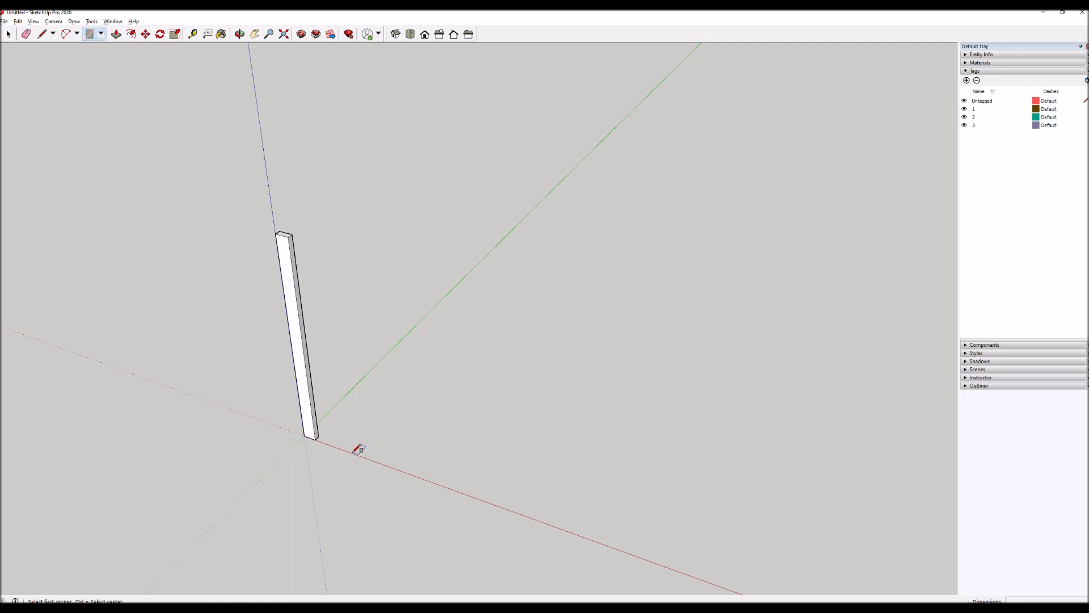
click(352, 452)
text(12,12)
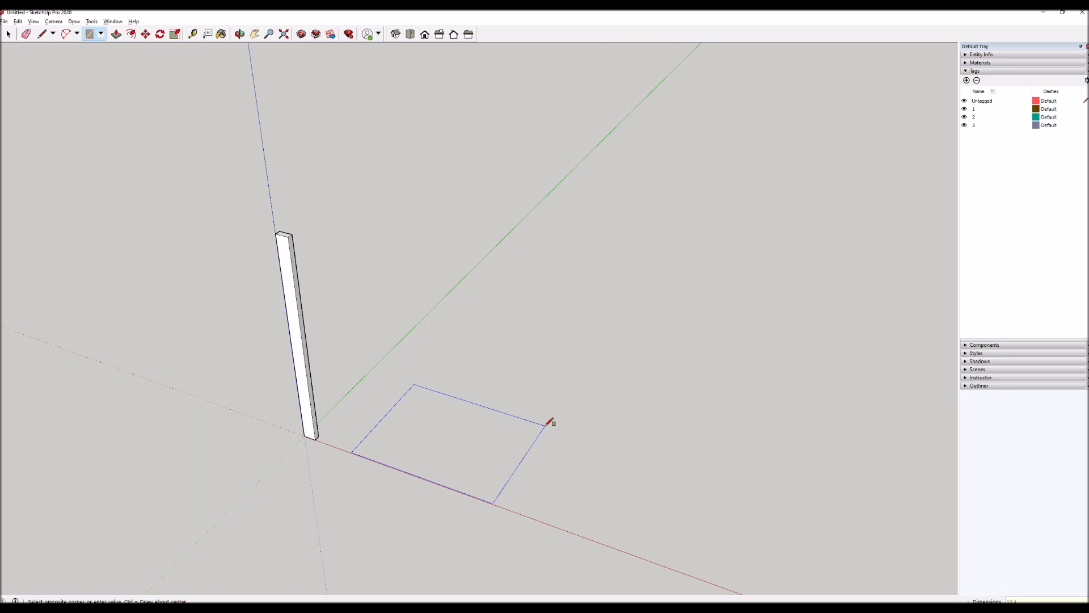
key(Return)
Pull the square up by 12 with Push/Pull to form a cube.
key(p)
click(392, 446)
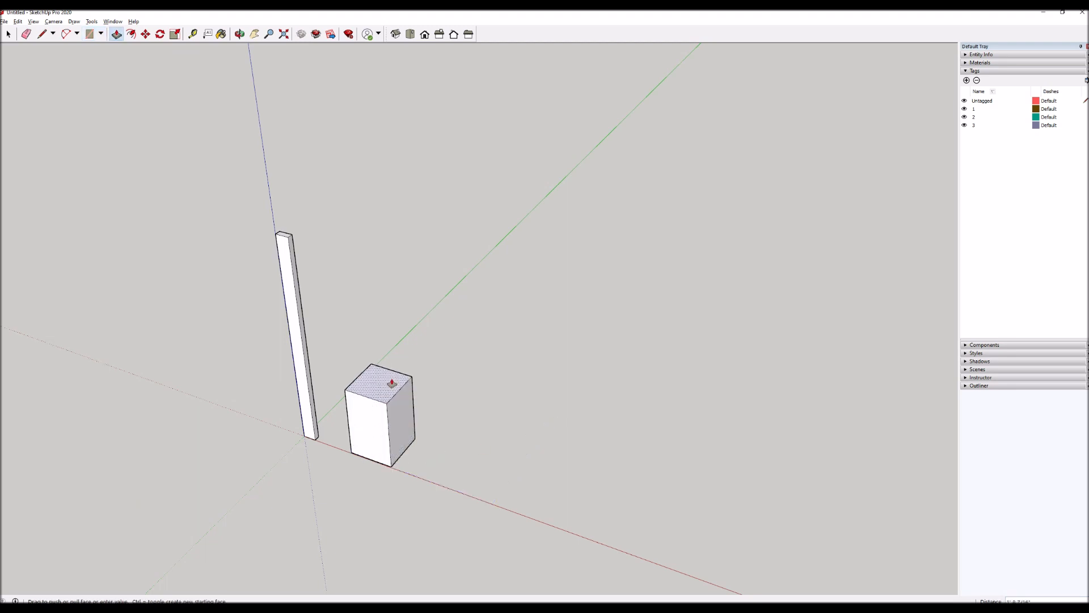
text(12)
key(Return)
key(space)
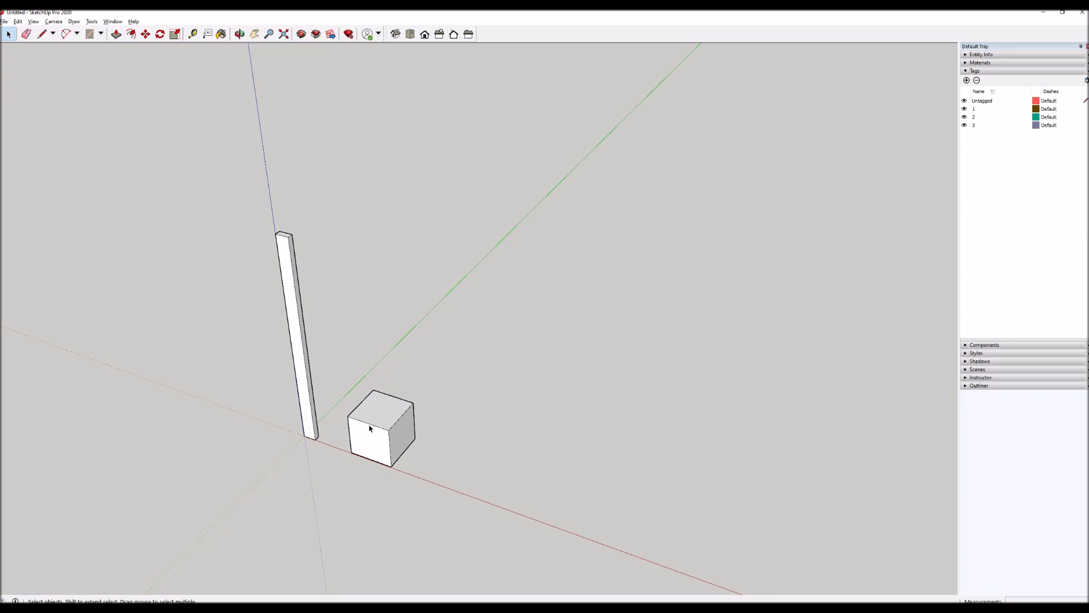
Draw a small rectangle on the cube's top face, starting from the back corner farthest along the red axis.
scroll(369, 423, up, 2)
scroll(363, 397, up, 1)
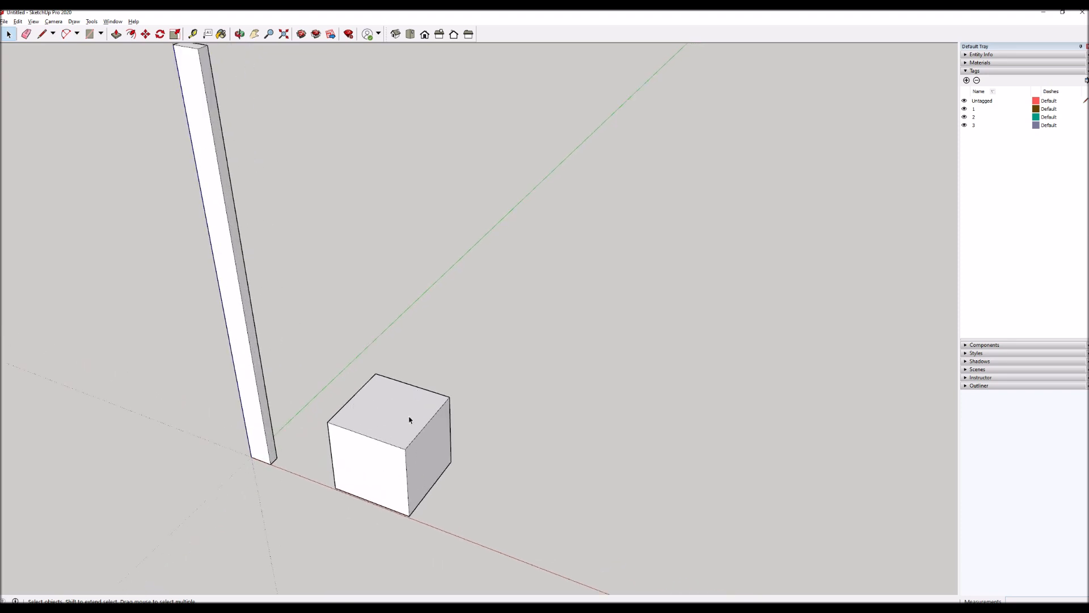
scroll(410, 420, up, 2)
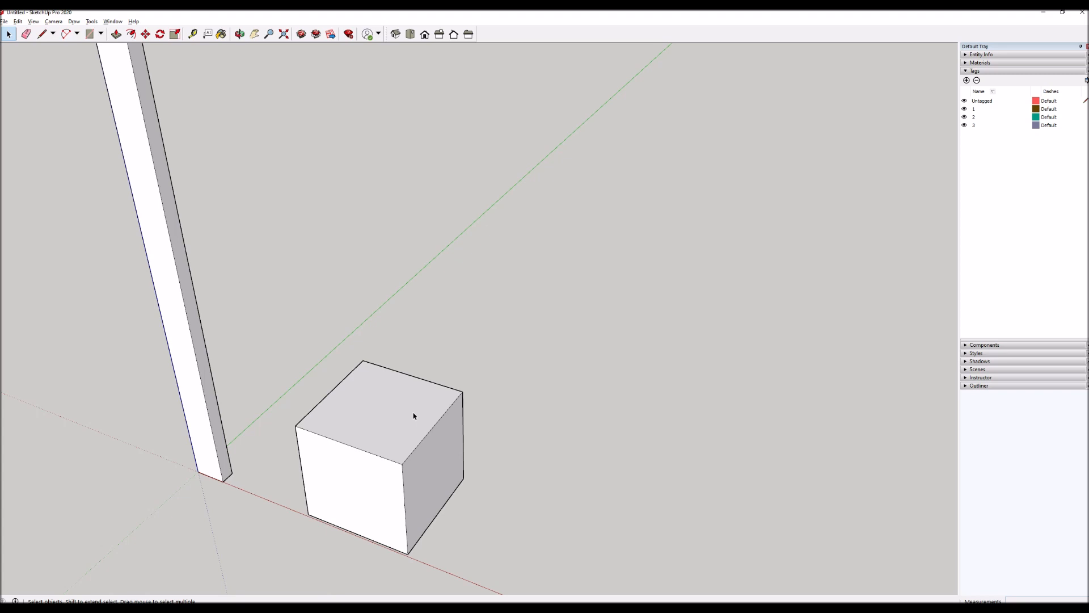
key(r)
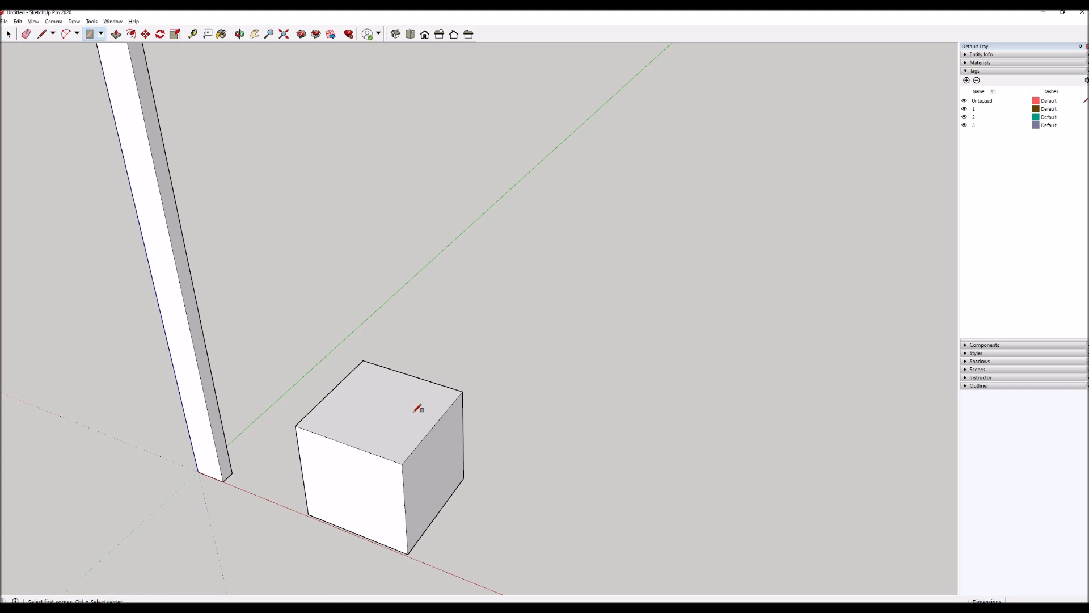
click(462, 391)
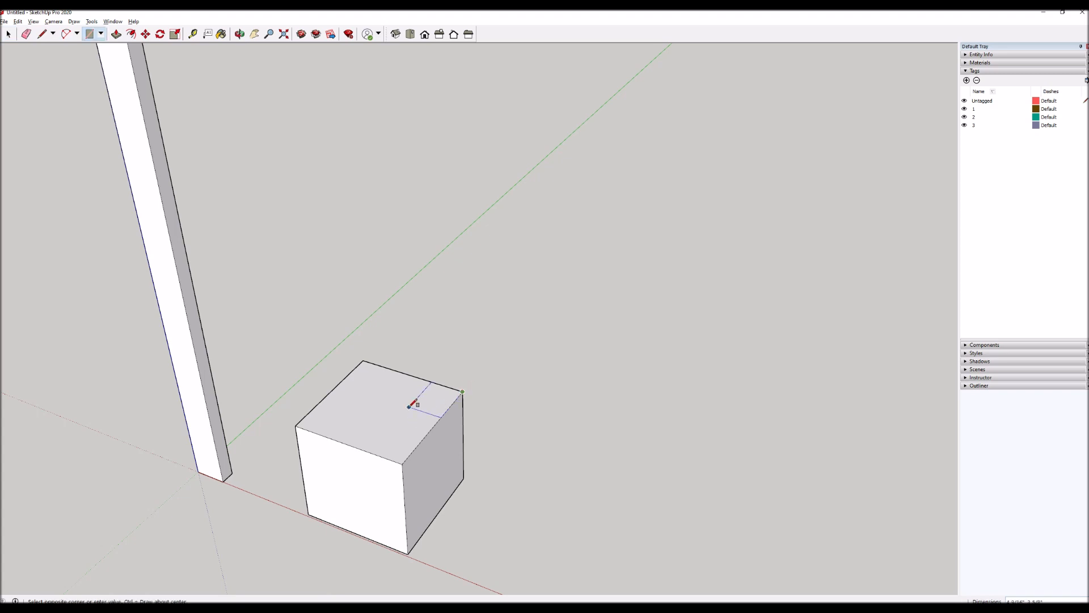
click(410, 406)
Pull the small corner rectangle on the cube's top face up into a small block.
key(p)
click(434, 398)
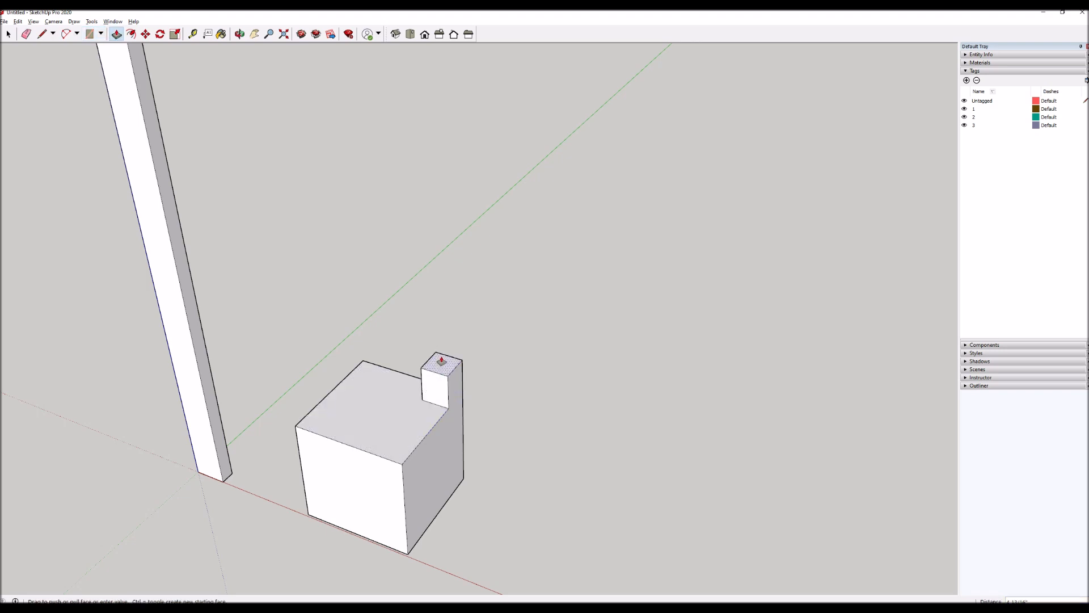
click(441, 361)
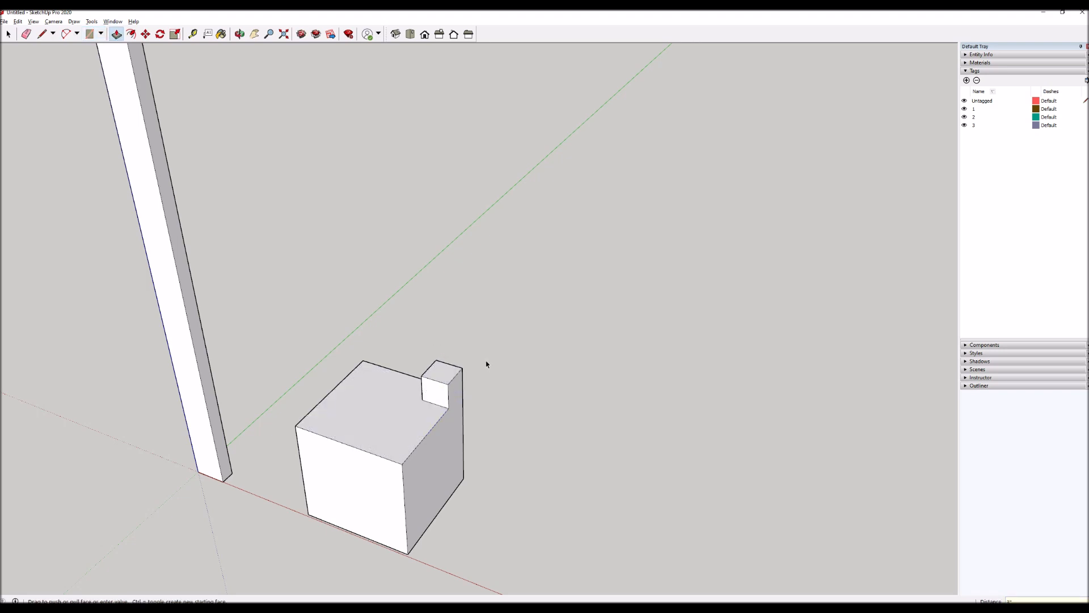
key(space)
scroll(543, 384, down, 1)
scroll(498, 465, down, 2)
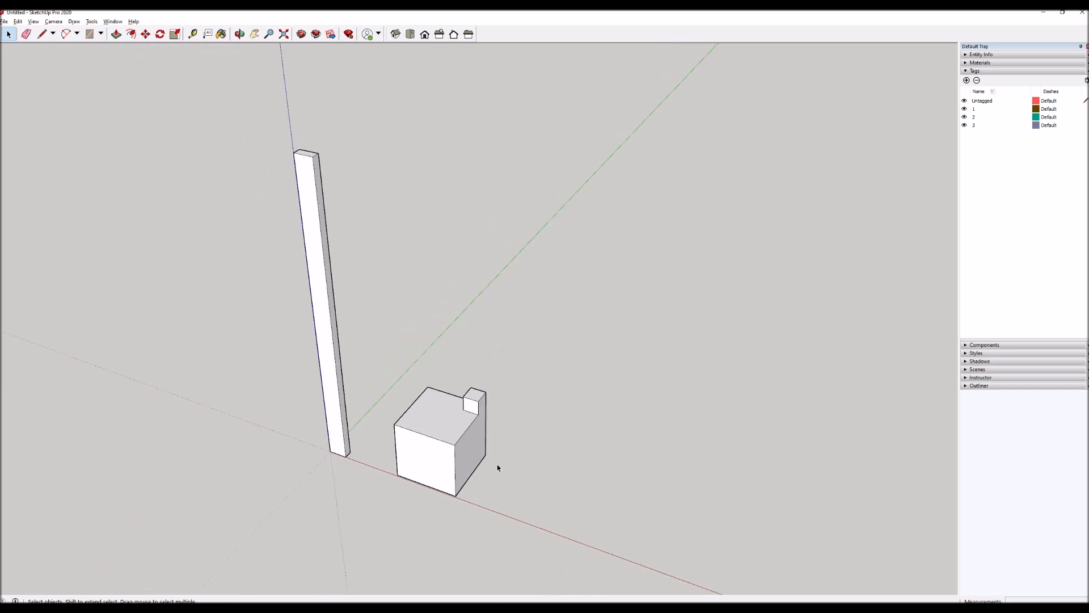
Try to move the small block off the cube by selecting its geometry and lifting it from its lower corner.
scroll(457, 405, up, 3)
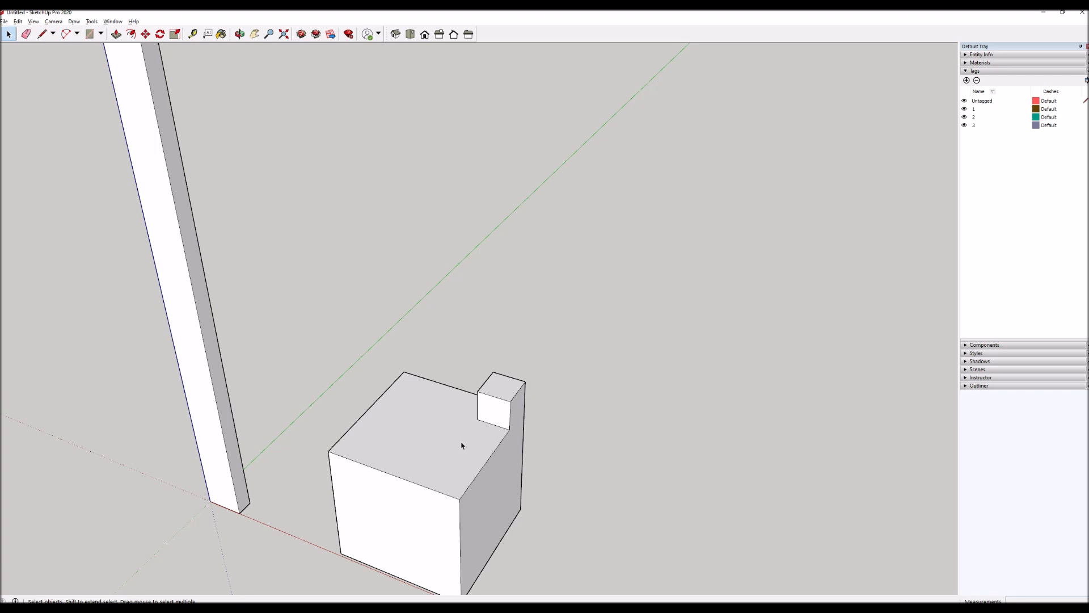
drag(458, 443, 618, 340)
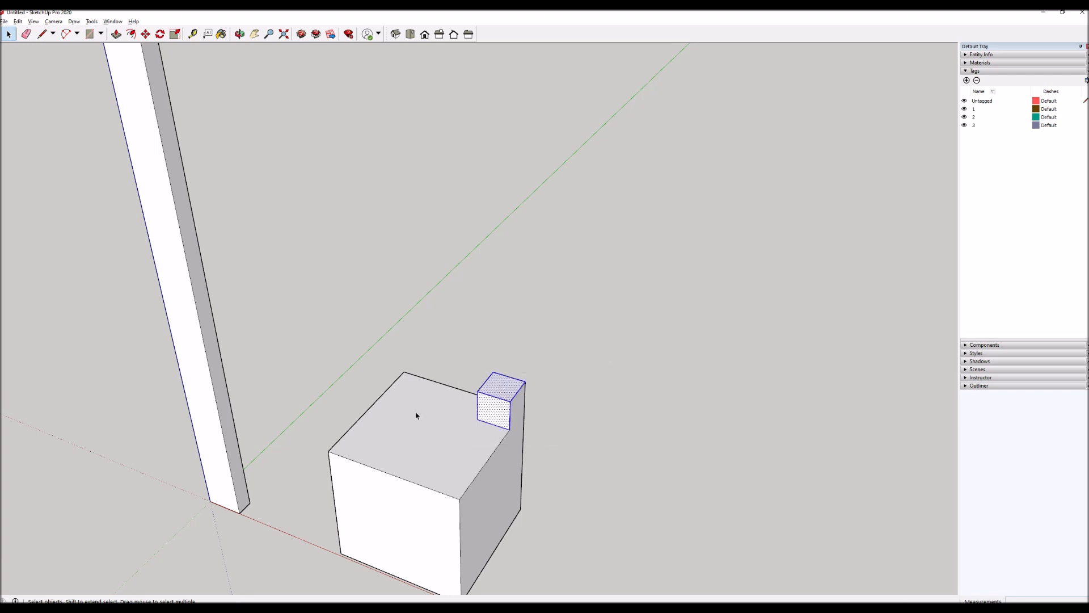
key(m)
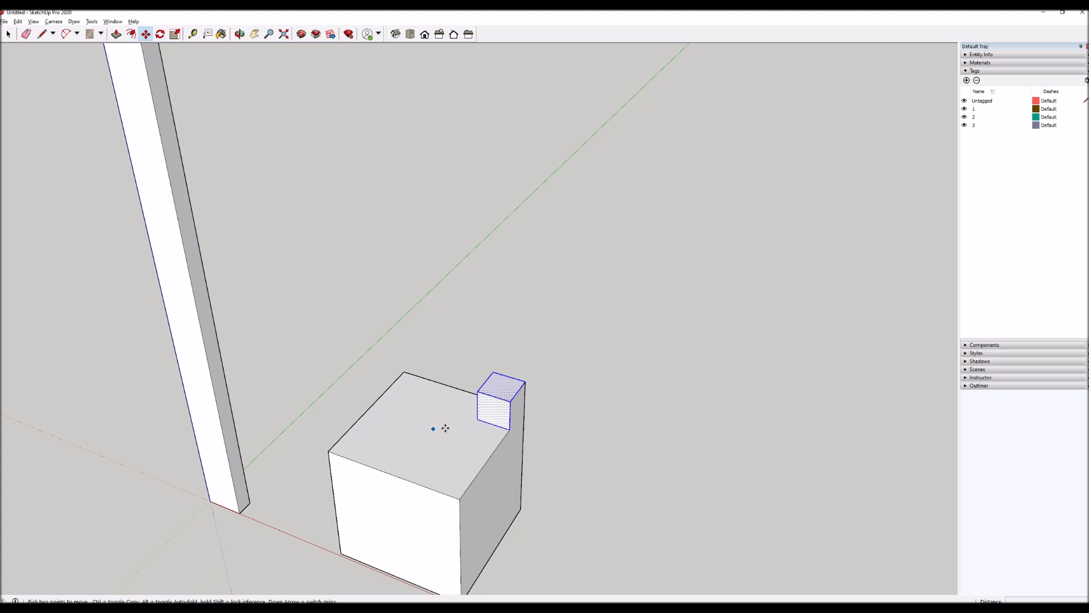
click(477, 418)
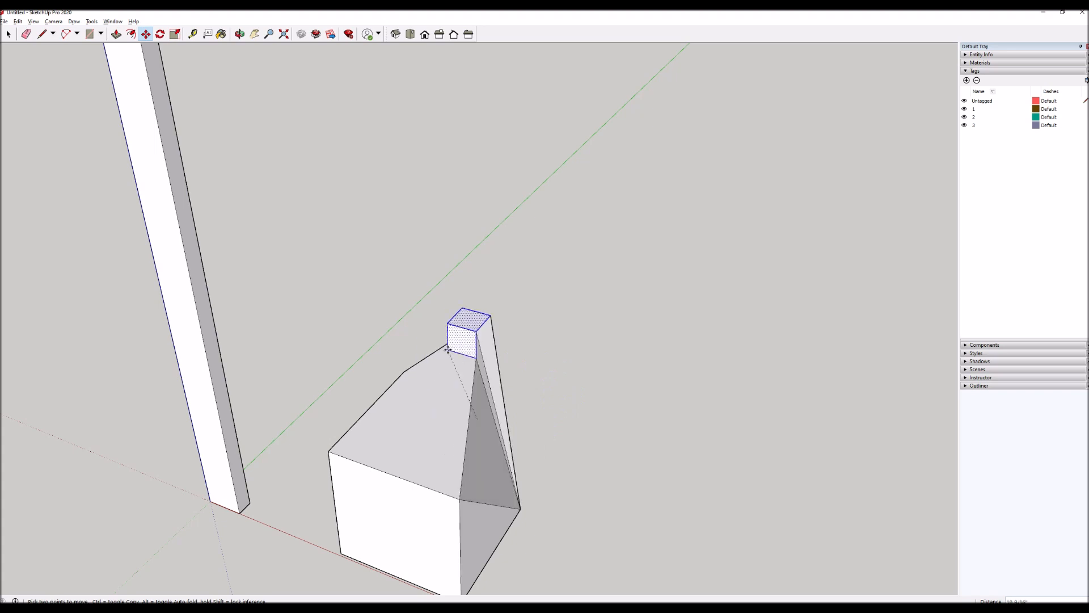
key(Escape)
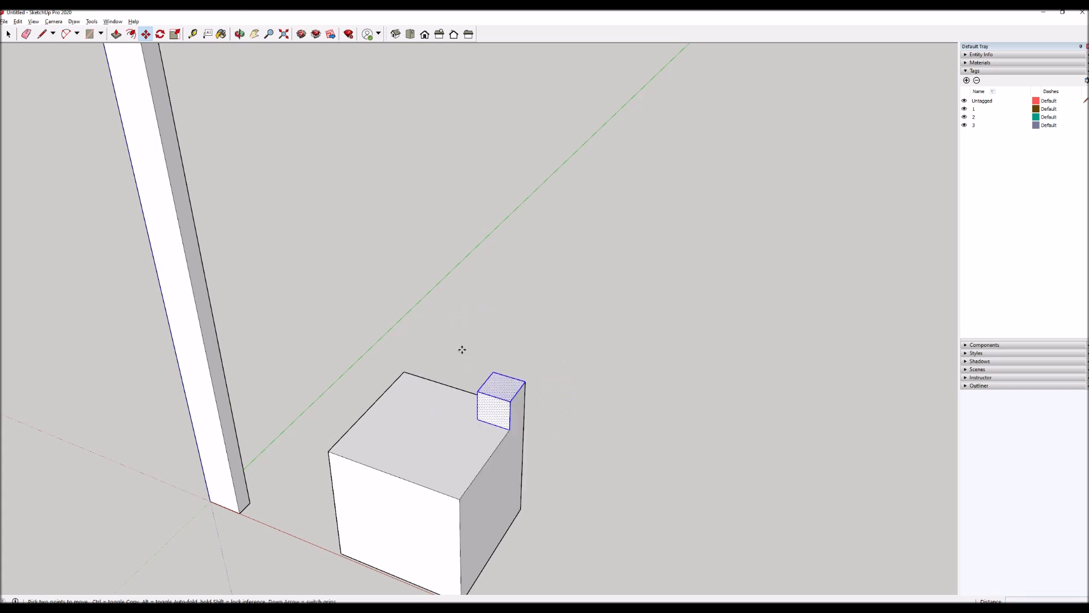
Undo the small block's extrusion and the rectangle drawn on the cube's top face.
key(ctrl+z)
key(ctrl+z)
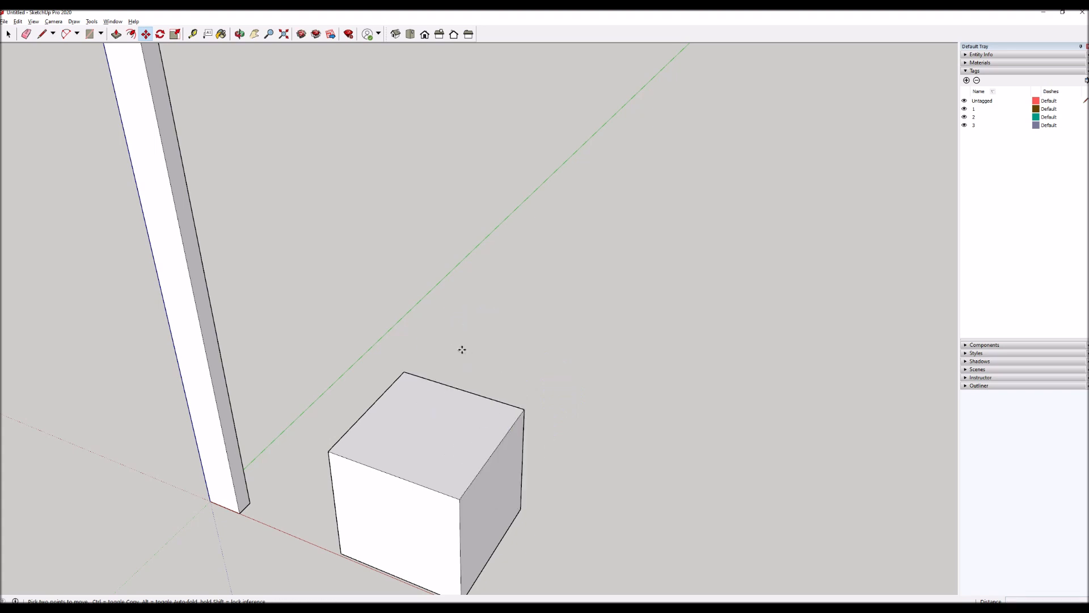
scroll(446, 375, down, 2)
key(space)
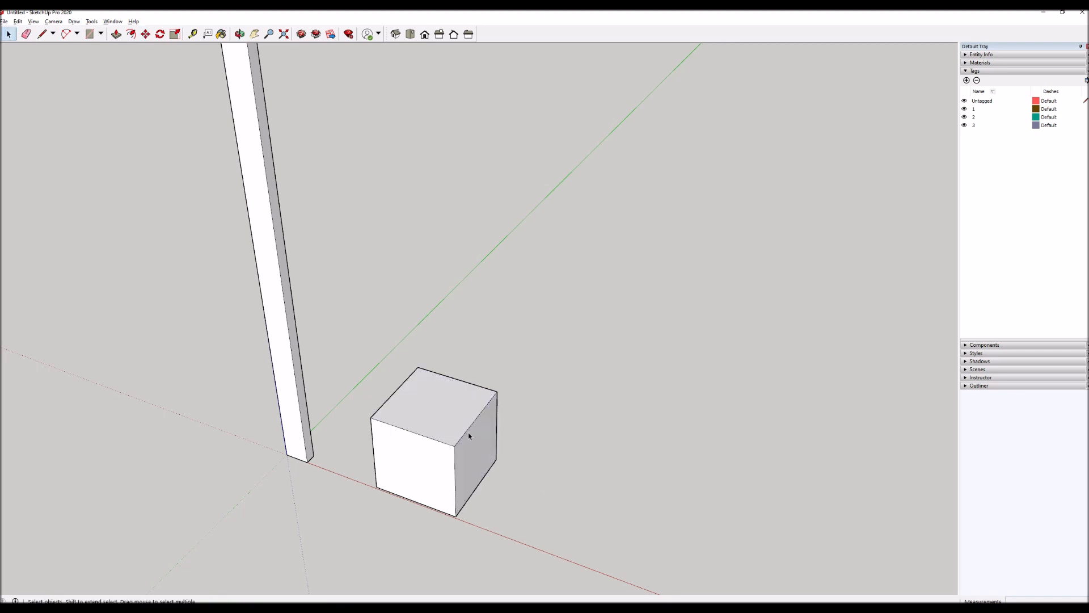
Select all connected faces and edges of the cube and make them a group.
triple_click(435, 408)
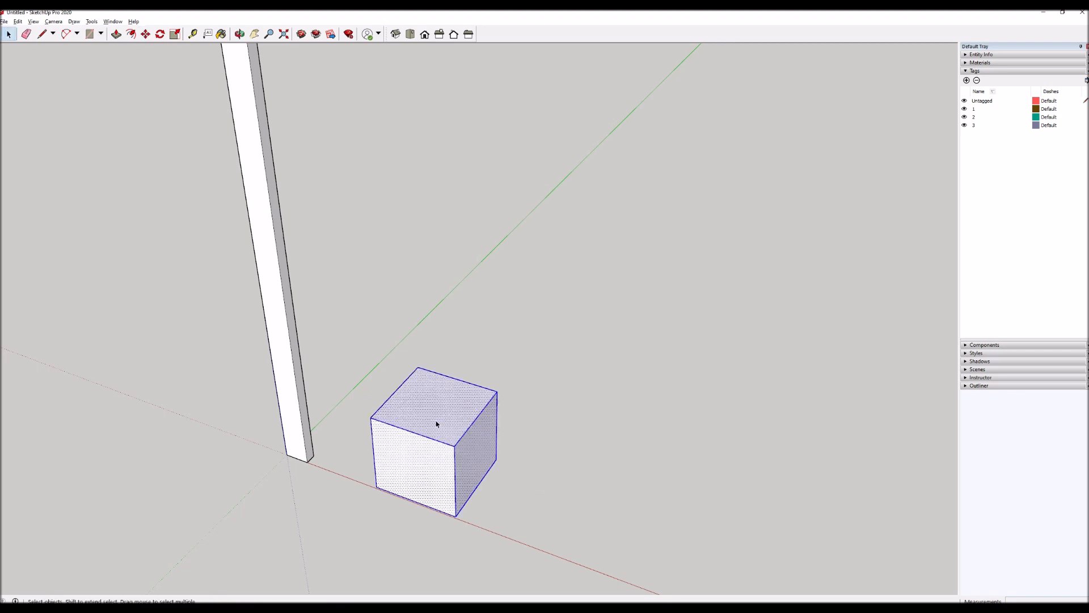
right_click(429, 397)
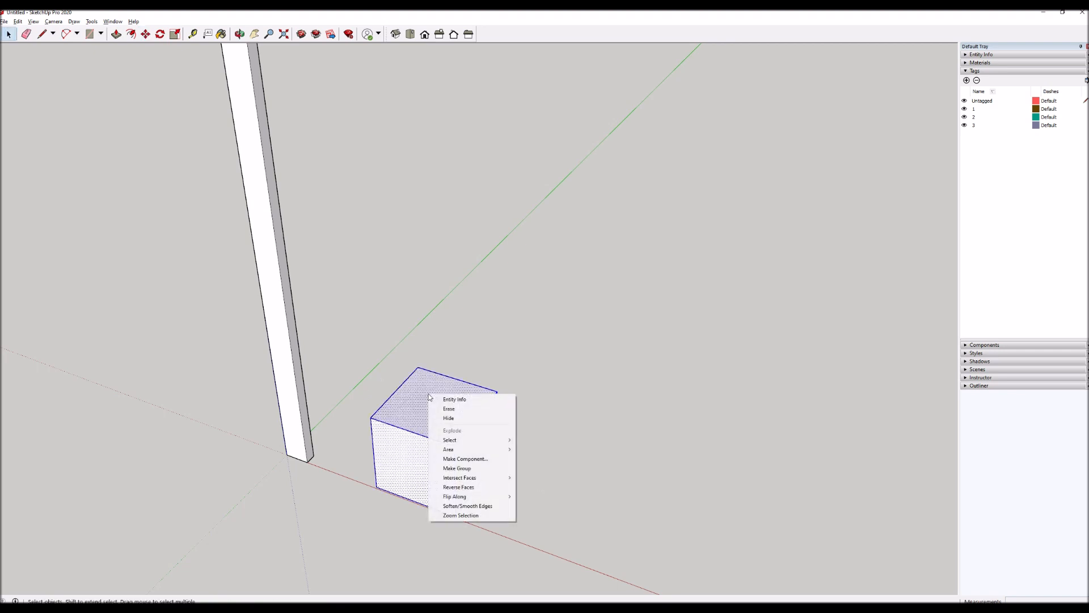
click(478, 467)
click(508, 469)
click(458, 433)
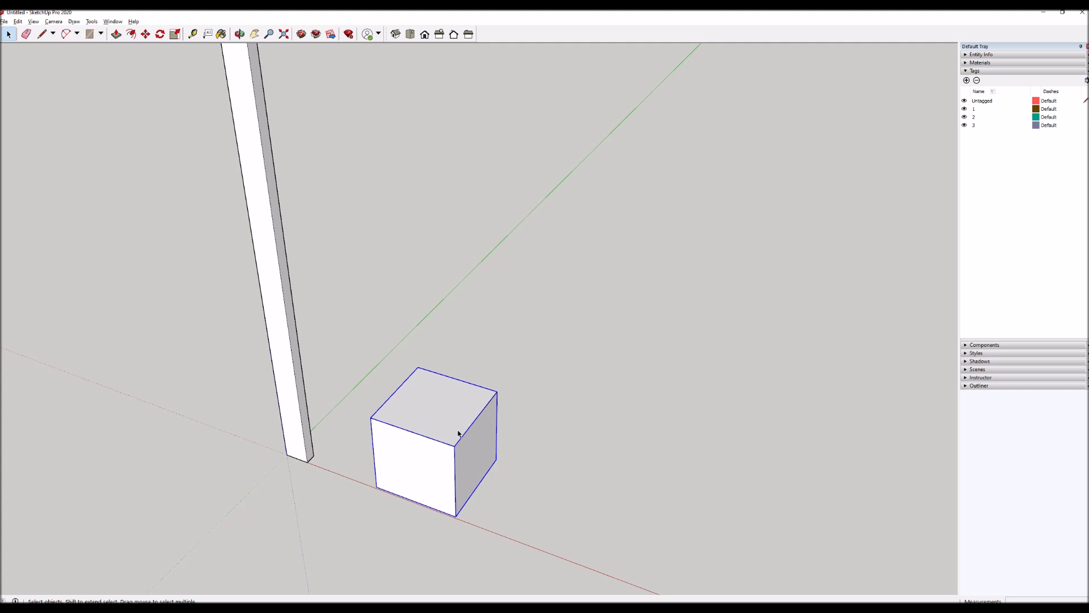
Try moving the grouped cube as one object away from the ground.
key(m)
click(521, 483)
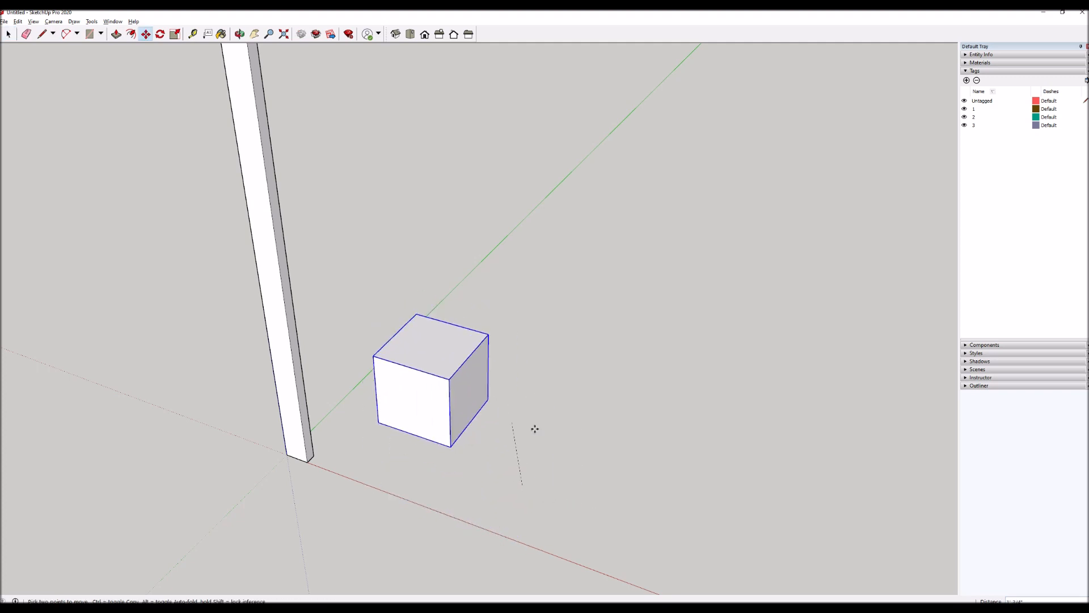
click(533, 485)
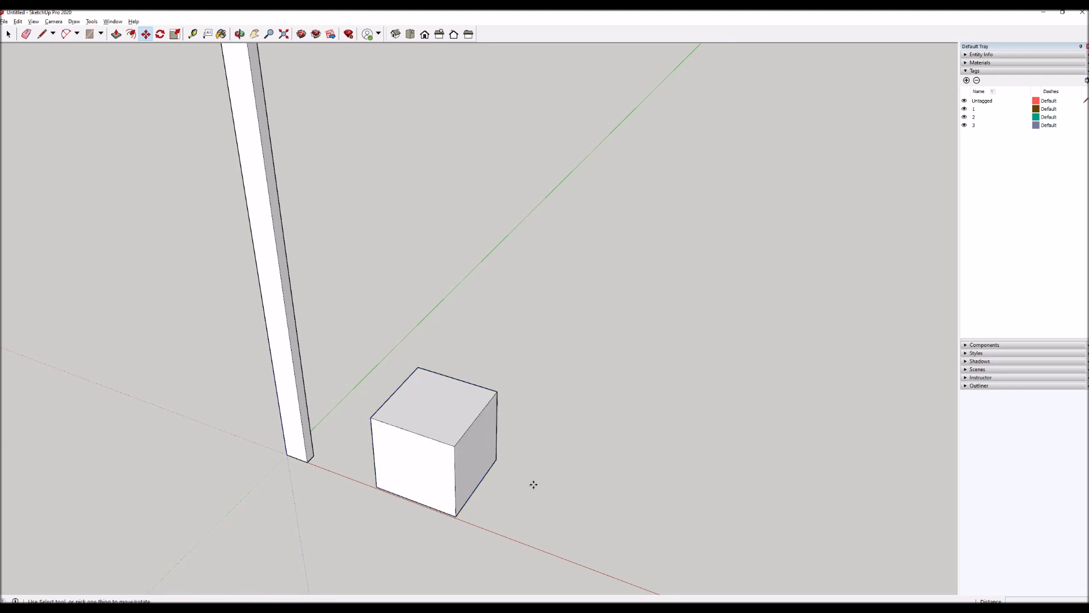
key(space)
Open the cube group for editing and select its top face.
click(453, 419)
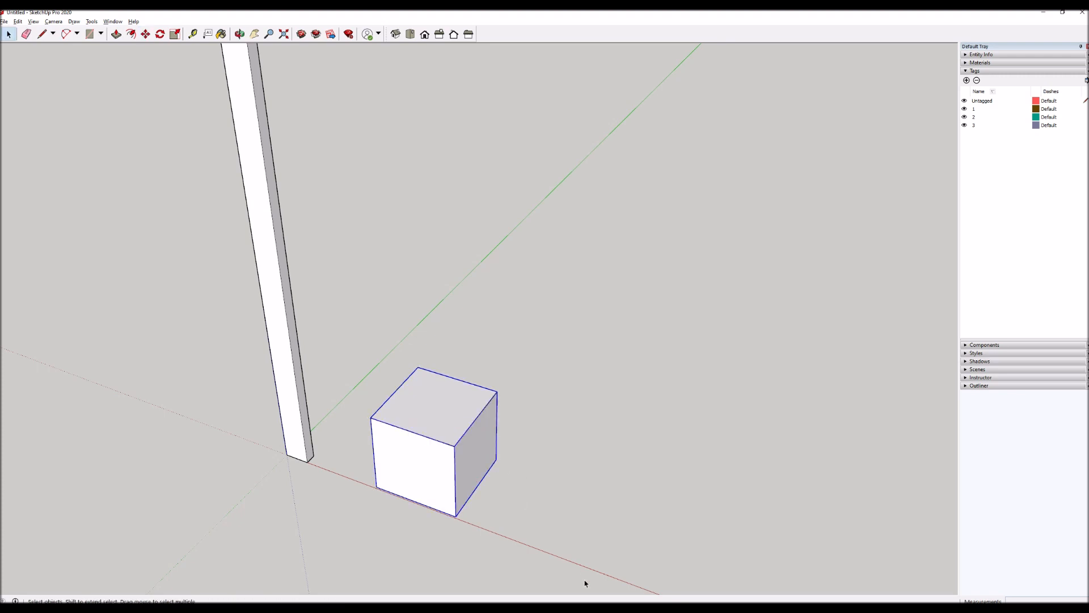
scroll(574, 580, up, 3)
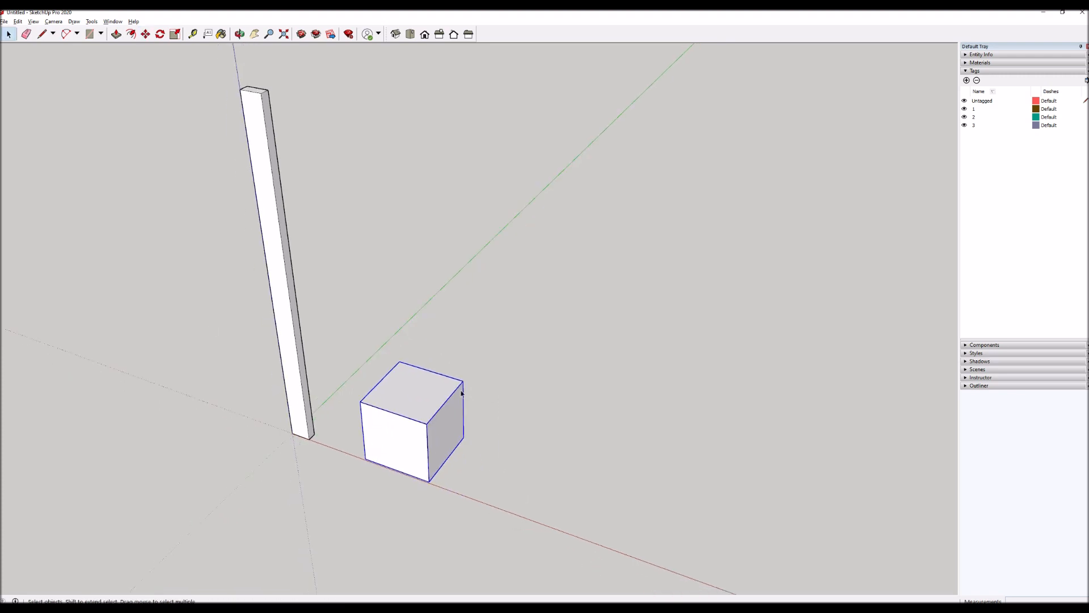
double_click(430, 395)
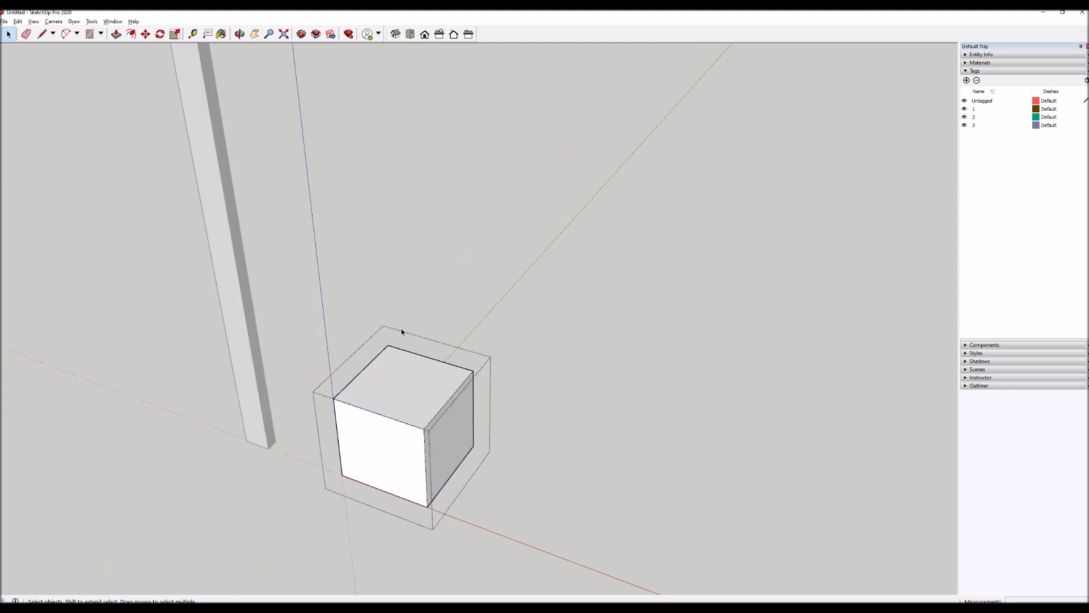
click(428, 386)
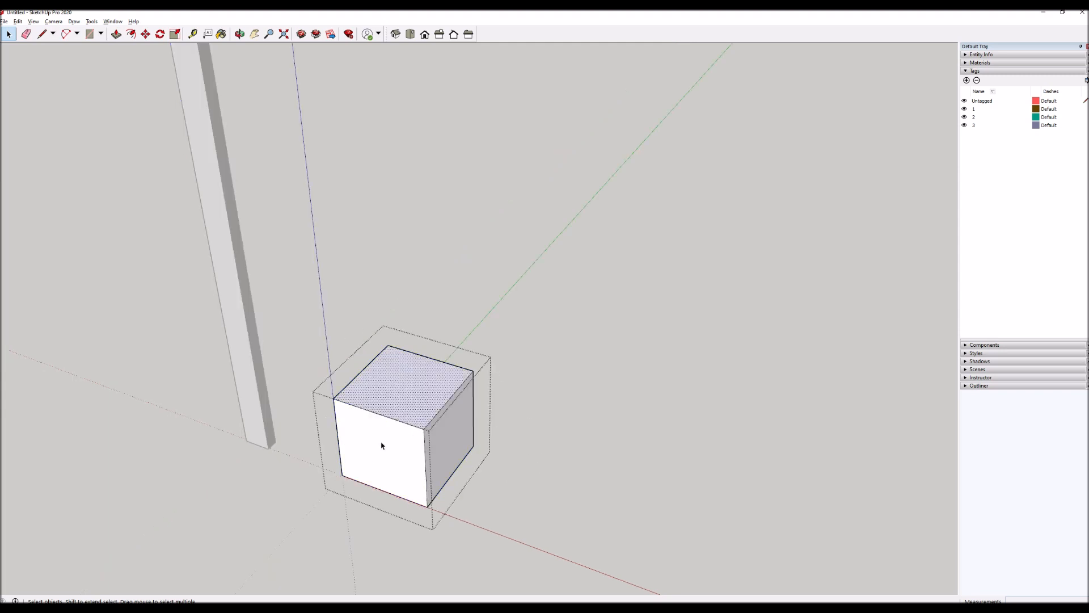
Select the cube's front face and individual top edges inside the group, and close the group.
click(383, 445)
click(394, 420)
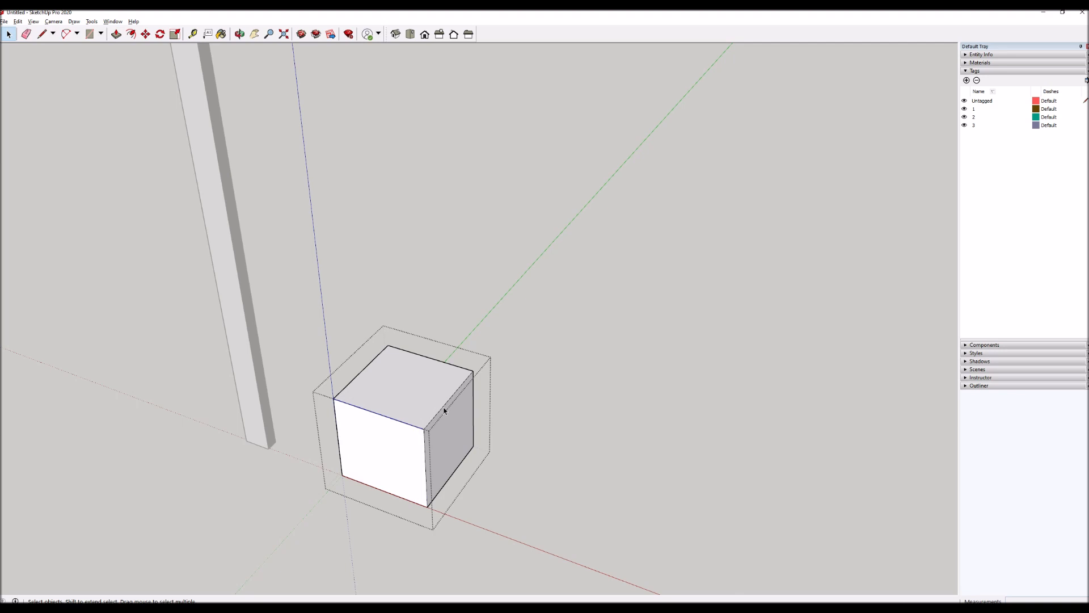
click(444, 408)
click(594, 270)
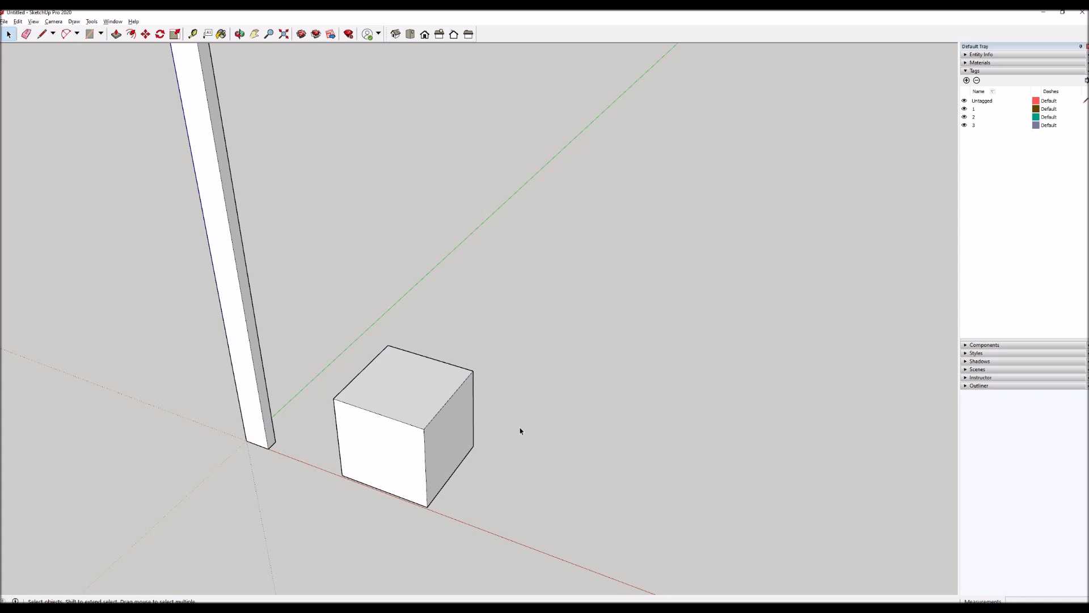
Draw a small rectangle on the cube's top face, starting from its back corner on the side away from the post.
scroll(424, 377, up, 5)
key(r)
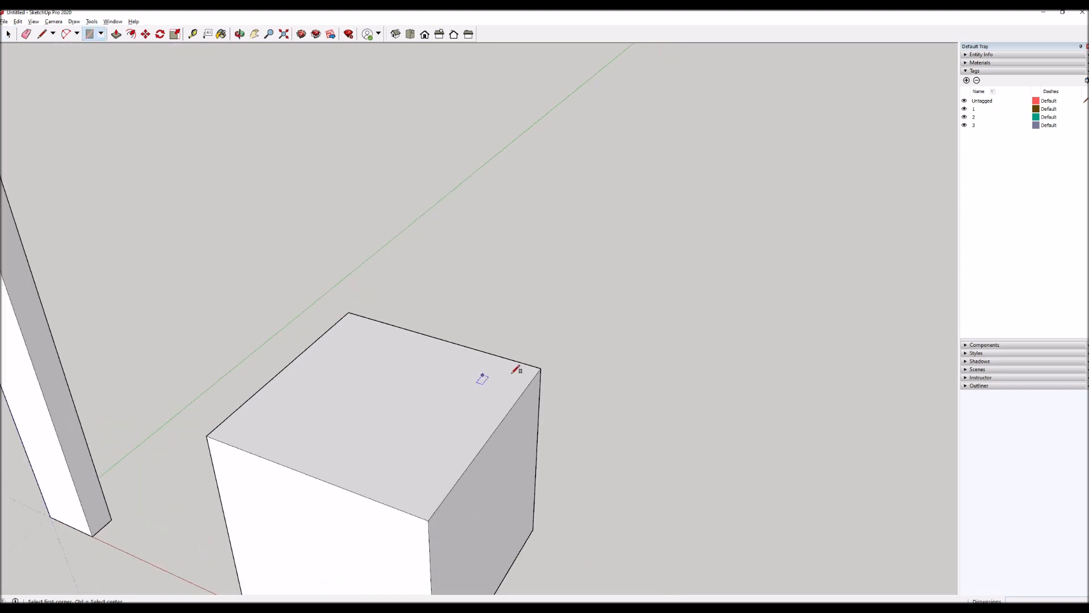
click(541, 368)
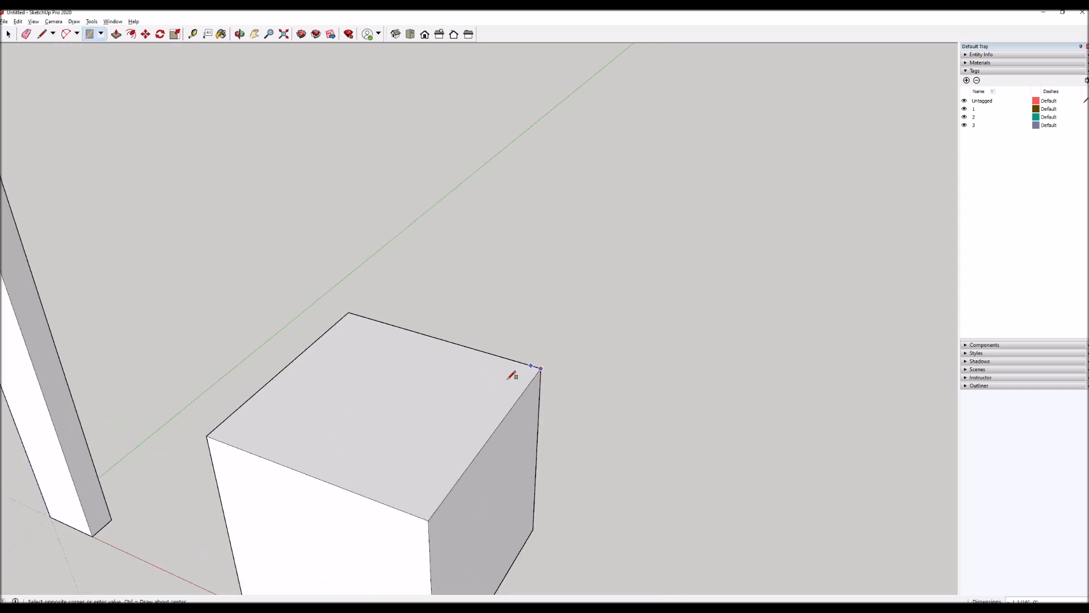
click(464, 385)
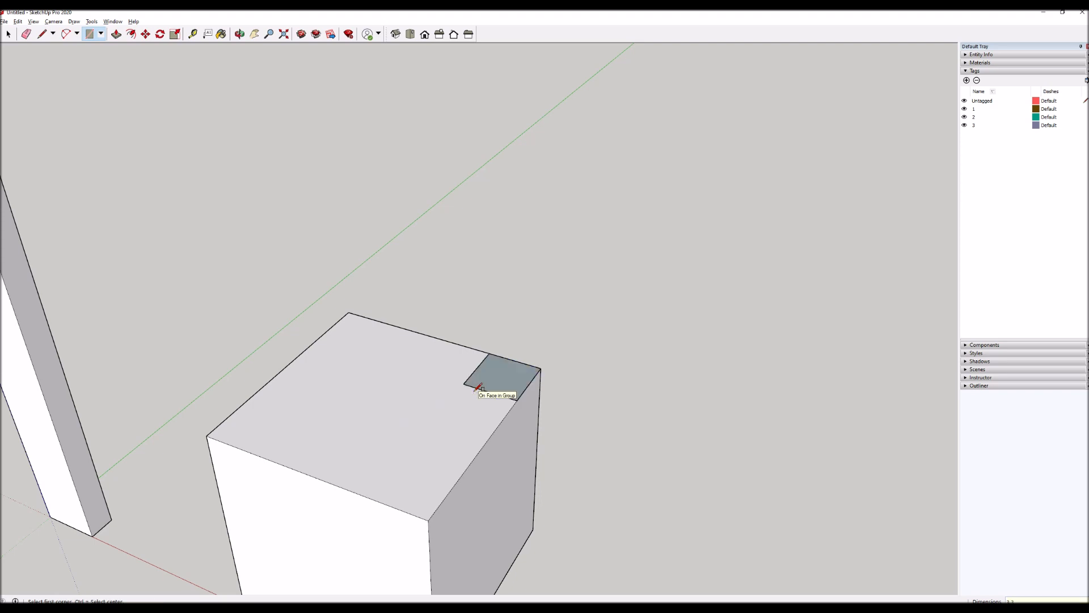
Extrude the small rectangle upward into a small block standing on the cube.
key(p)
click(504, 373)
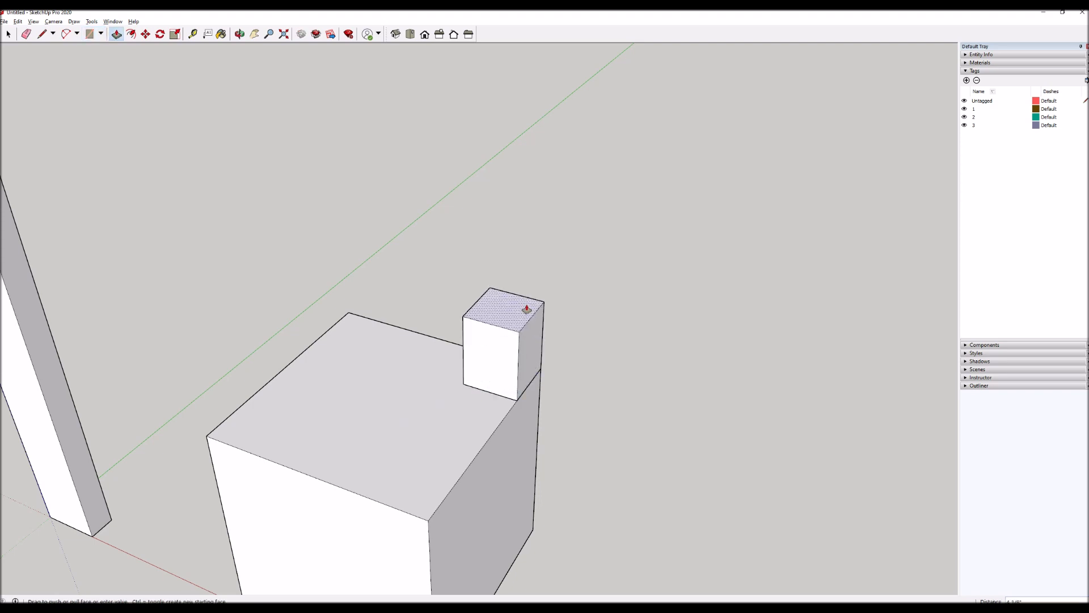
click(526, 309)
key(space)
Select all connected faces and edges of the small block and make them a group.
scroll(546, 291, down, 3)
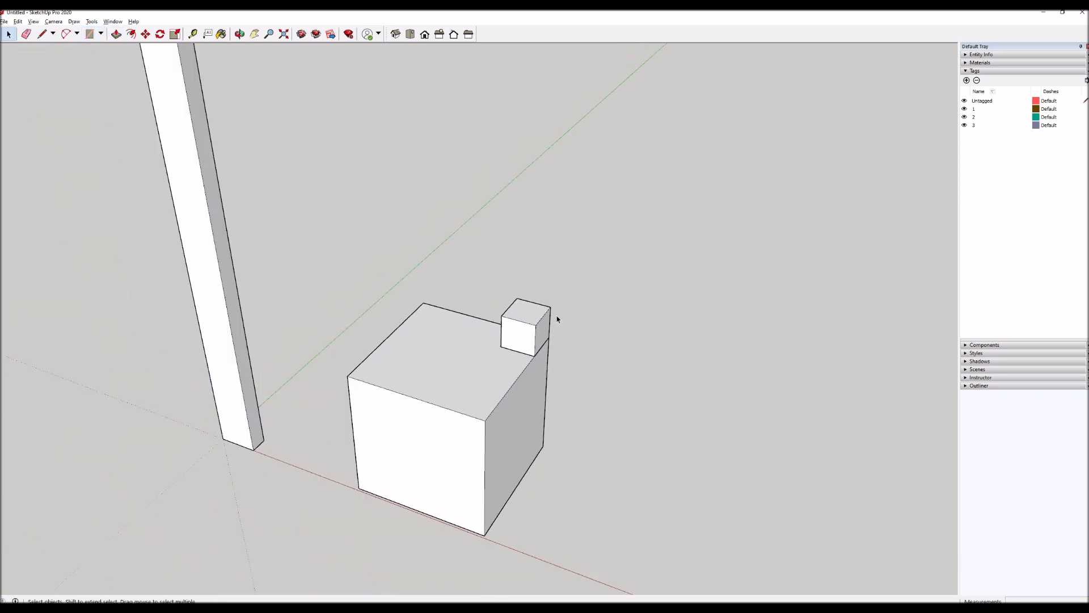
triple_click(522, 318)
right_click(521, 316)
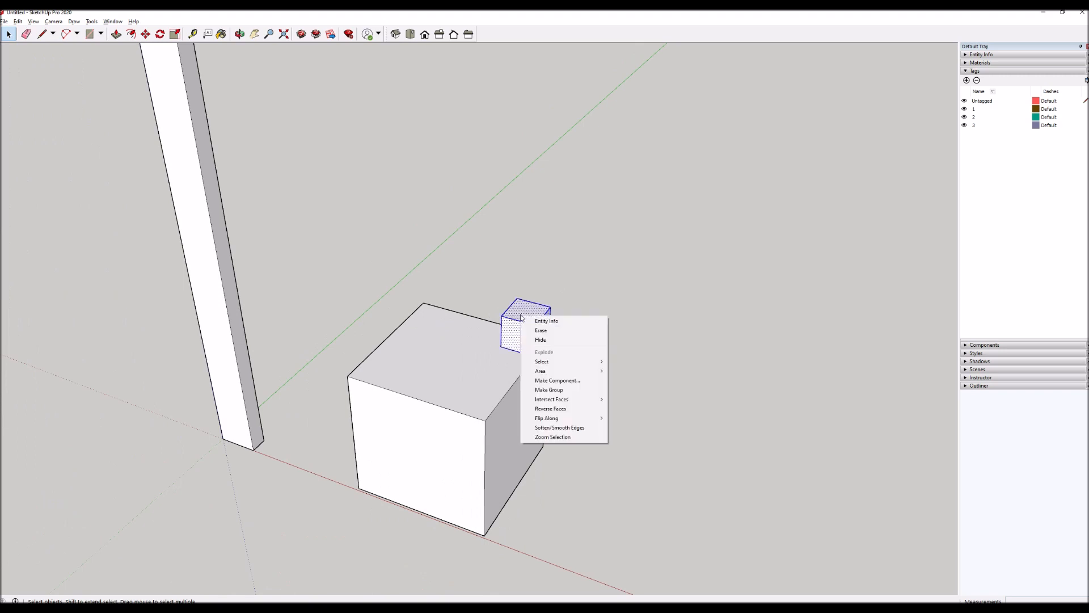
click(549, 391)
Move the small block group off the cube's top and against its post-facing side, flush with the top back corner.
key(m)
click(522, 360)
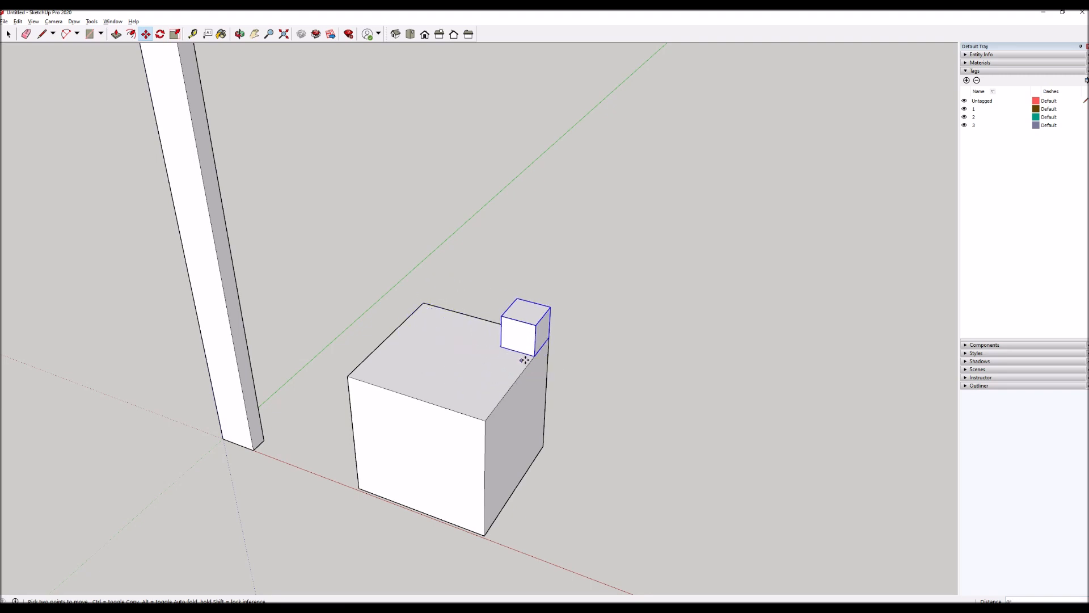
click(549, 338)
click(536, 325)
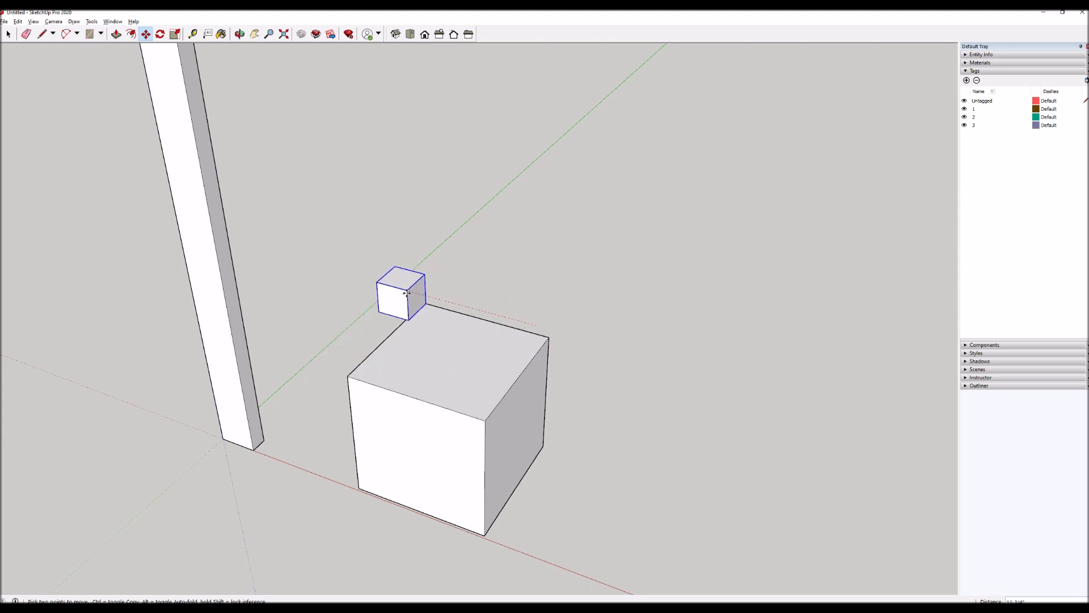
click(347, 376)
click(422, 271)
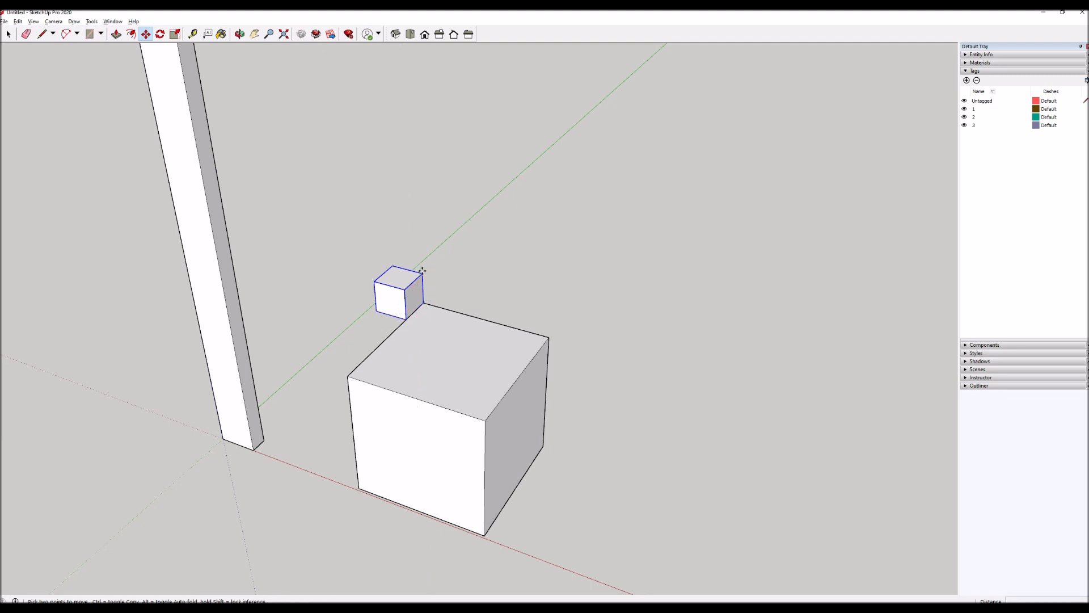
scroll(475, 385, down, 2)
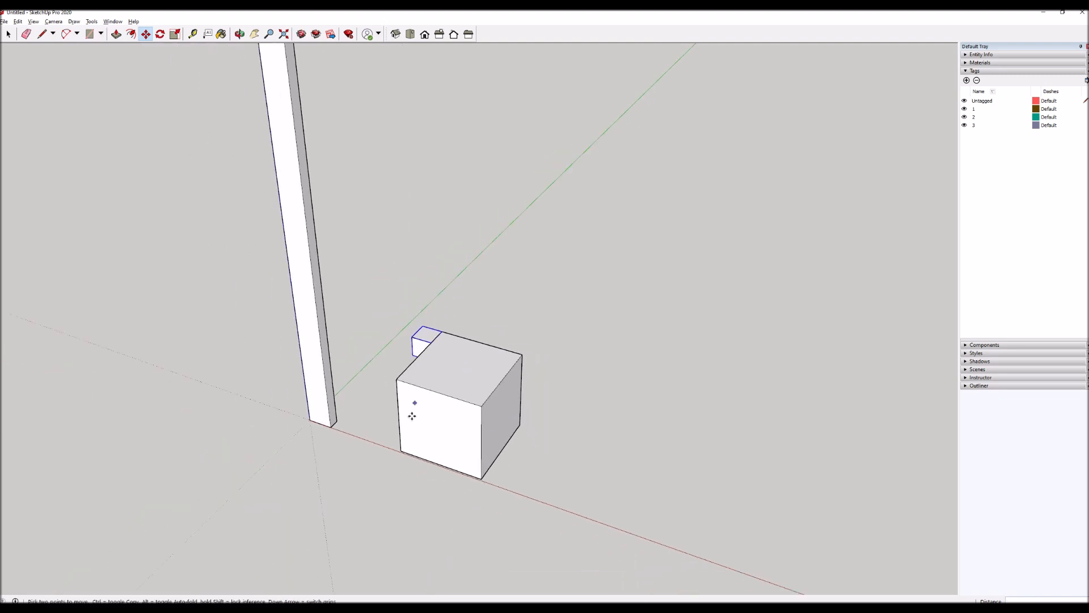
scroll(444, 469, down, 1)
key(space)
scroll(459, 392, up, 1)
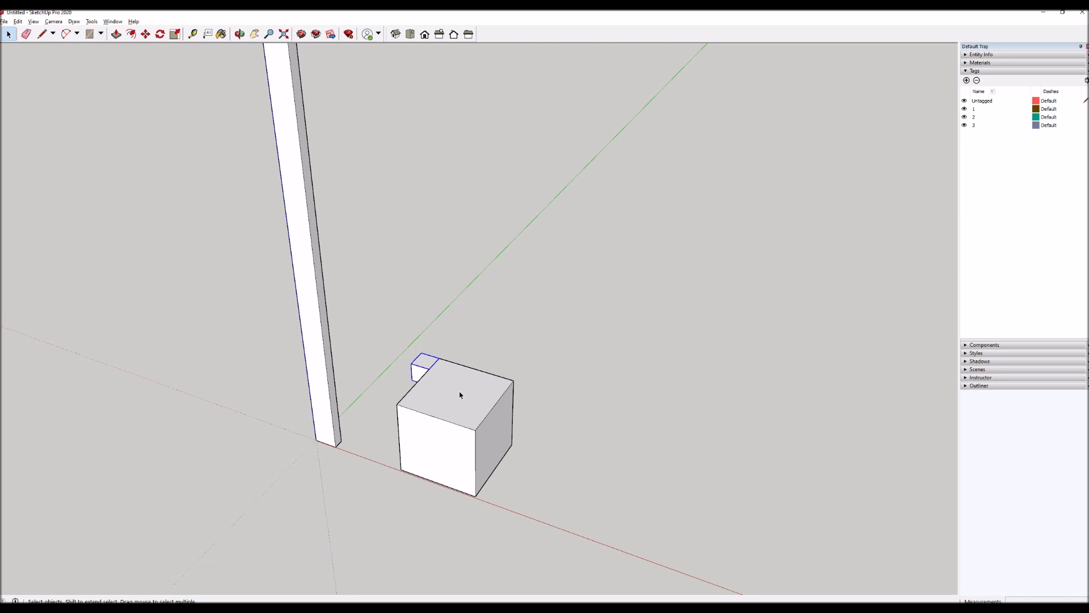
Select the large cube group.
scroll(454, 392, down, 3)
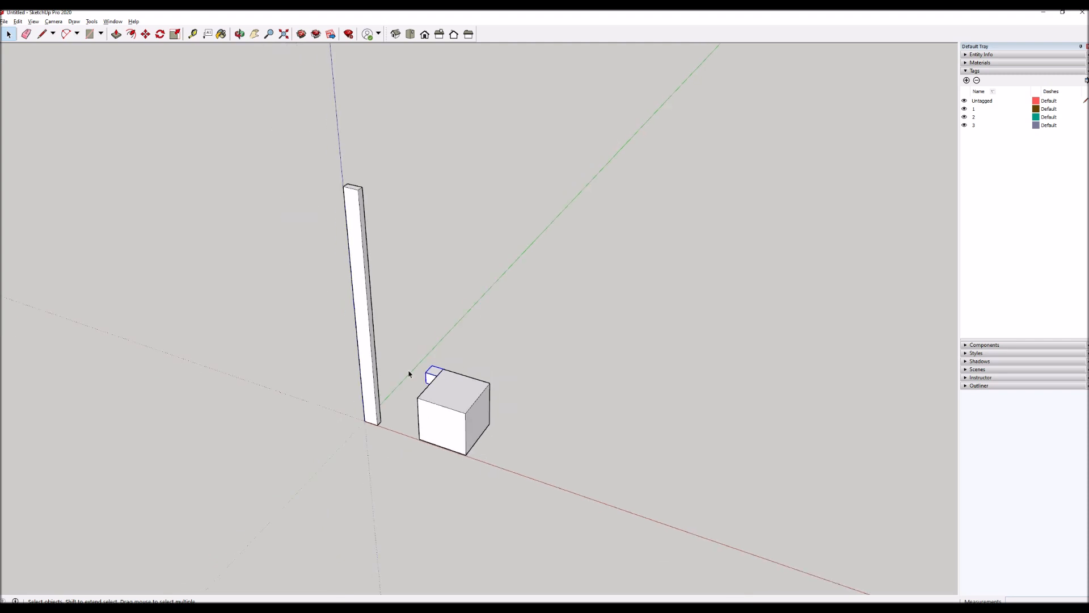
scroll(469, 437, up, 2)
scroll(490, 425, up, 1)
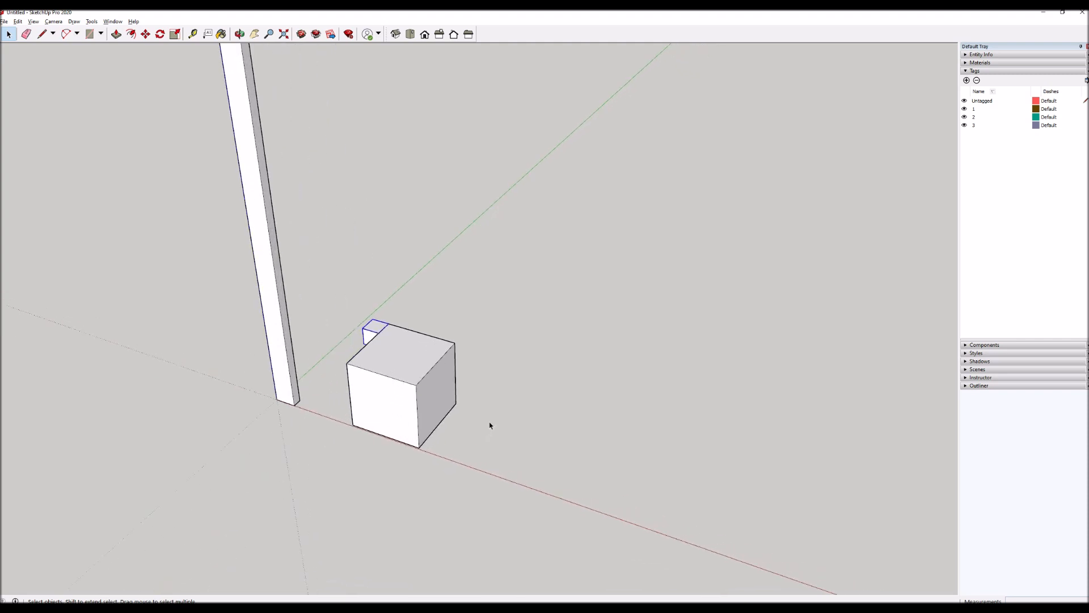
click(448, 414)
key(m)
click(510, 328)
key(ctrl)
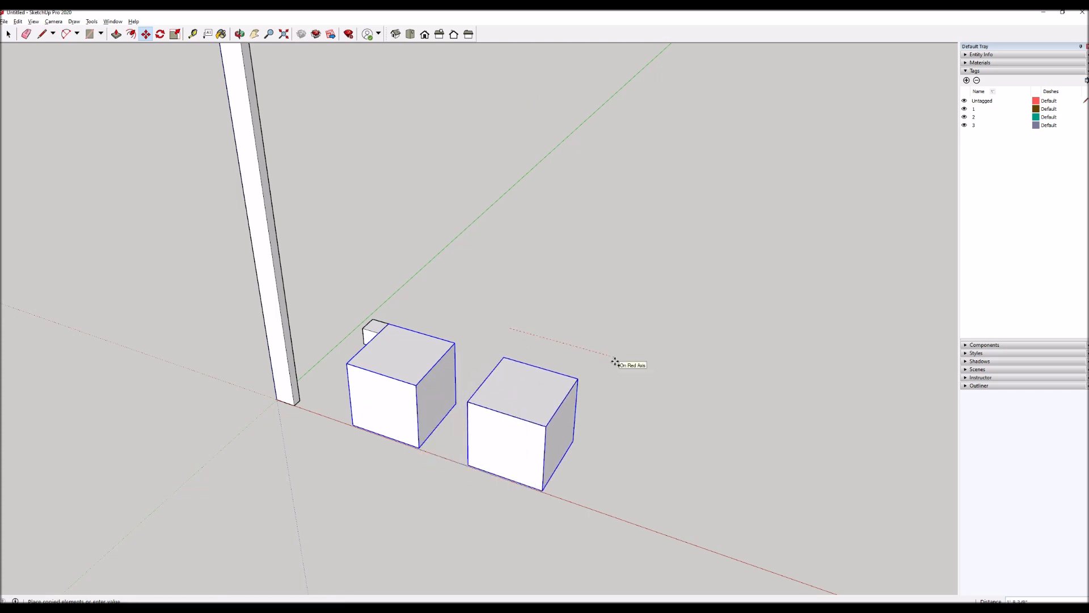
key(Escape)
key(space)
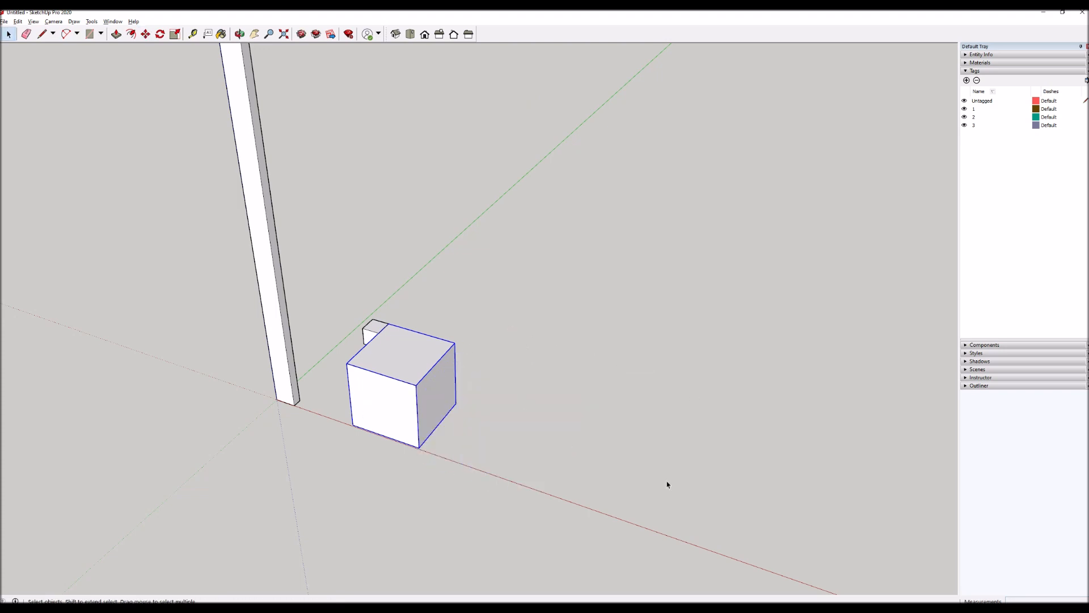
Copy the large cube along the red axis, leaving a gap of about two cube widths to the original.
key(m)
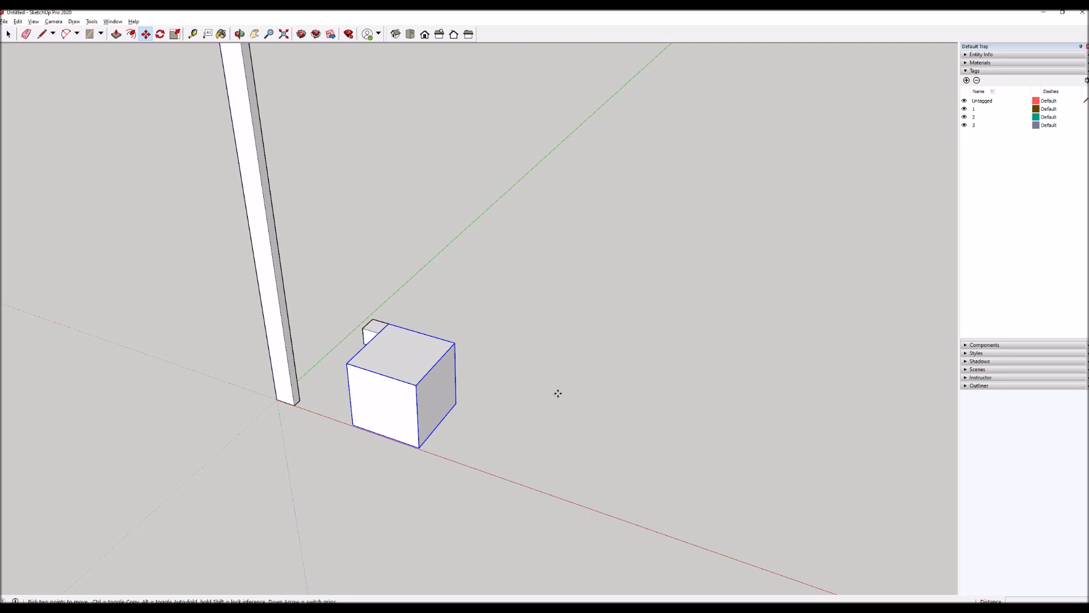
key(ctrl)
click(507, 350)
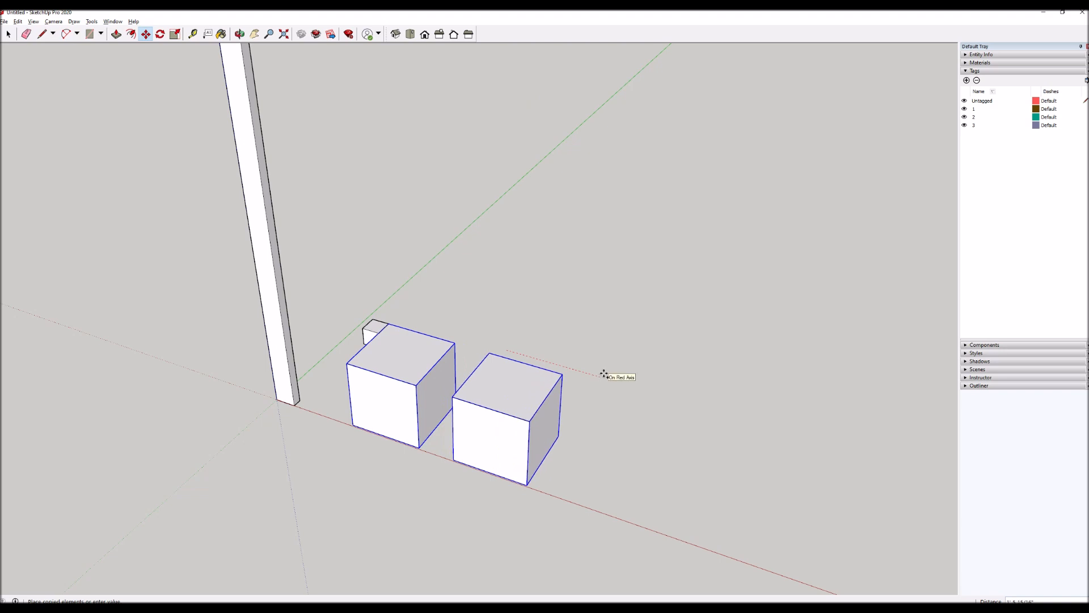
click(640, 382)
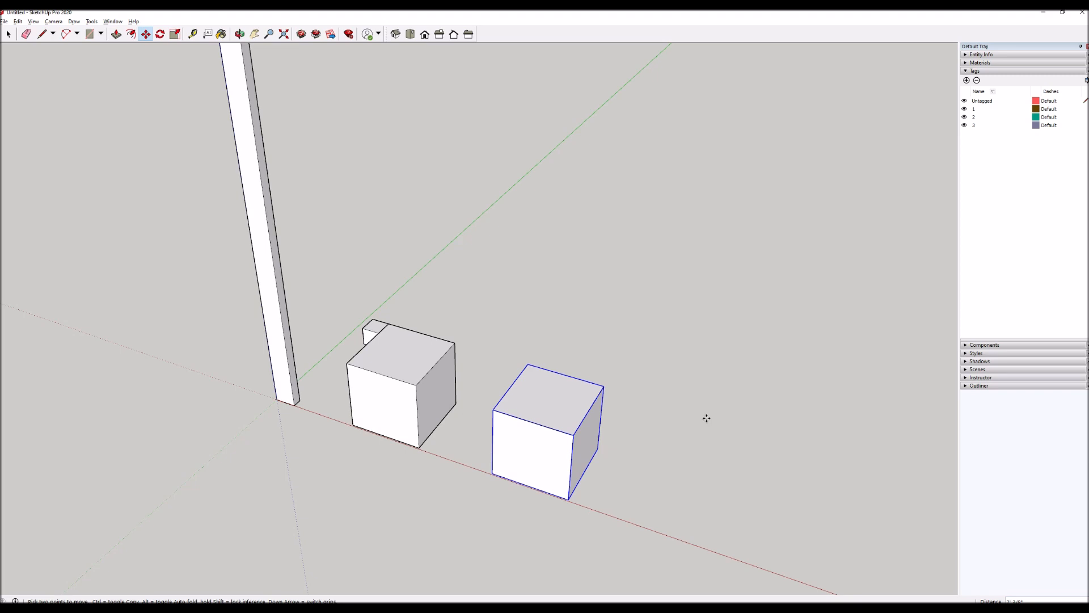
text(25)
key(Return)
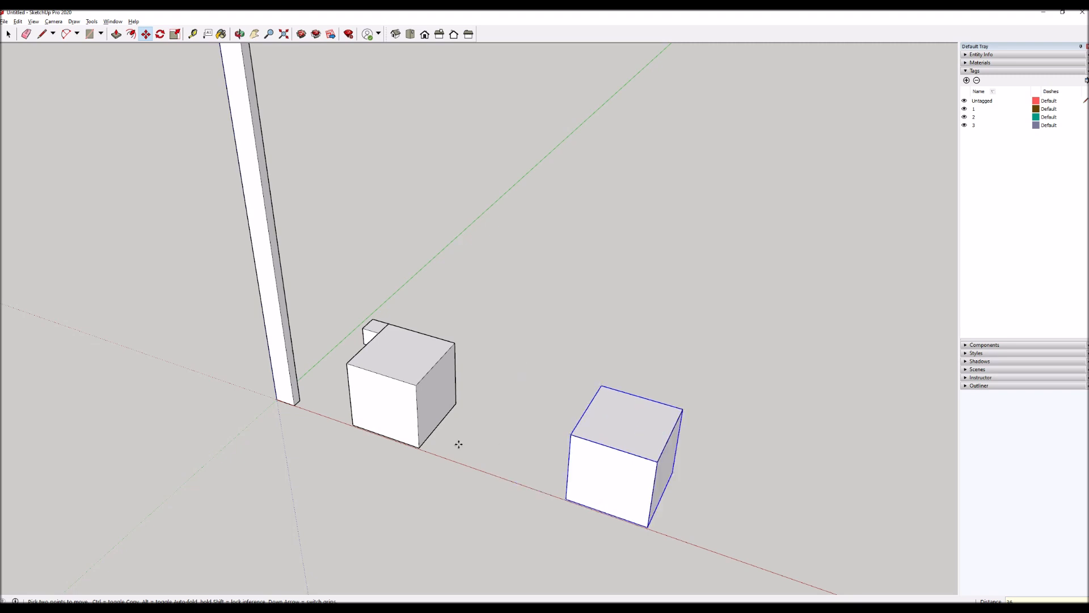
Compare the original cube and its copy by selecting each of them in turn.
scroll(358, 357, down, 3)
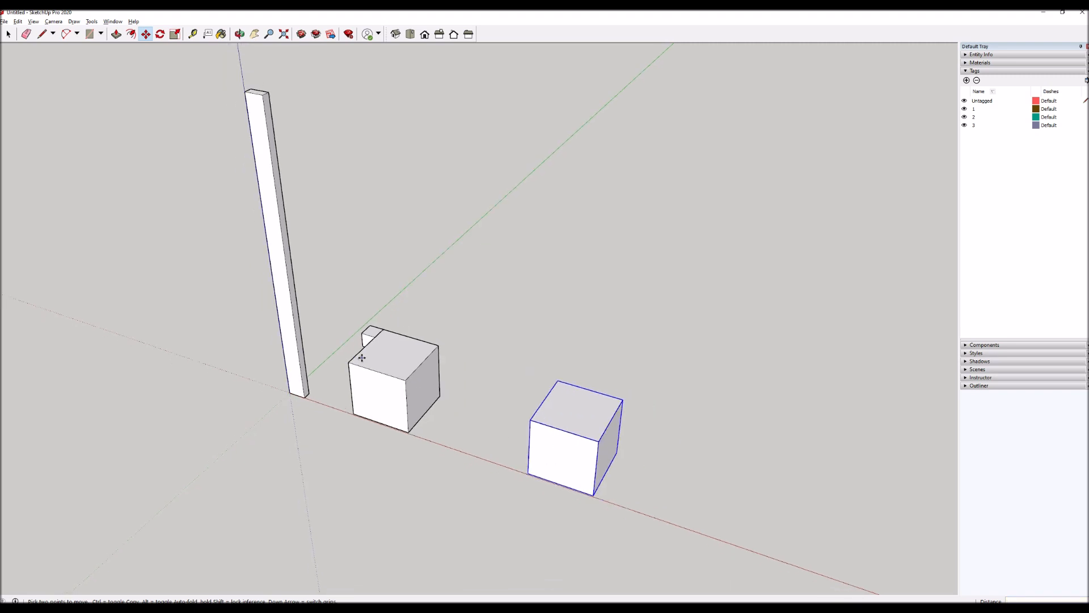
scroll(543, 451, up, 3)
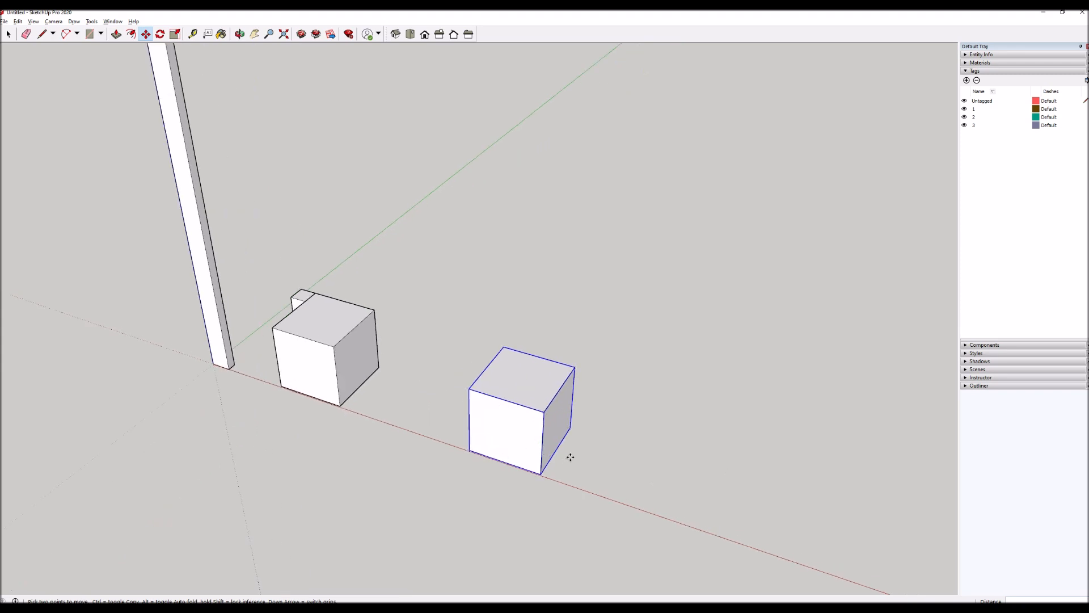
key(space)
click(321, 377)
click(486, 432)
click(317, 364)
click(484, 420)
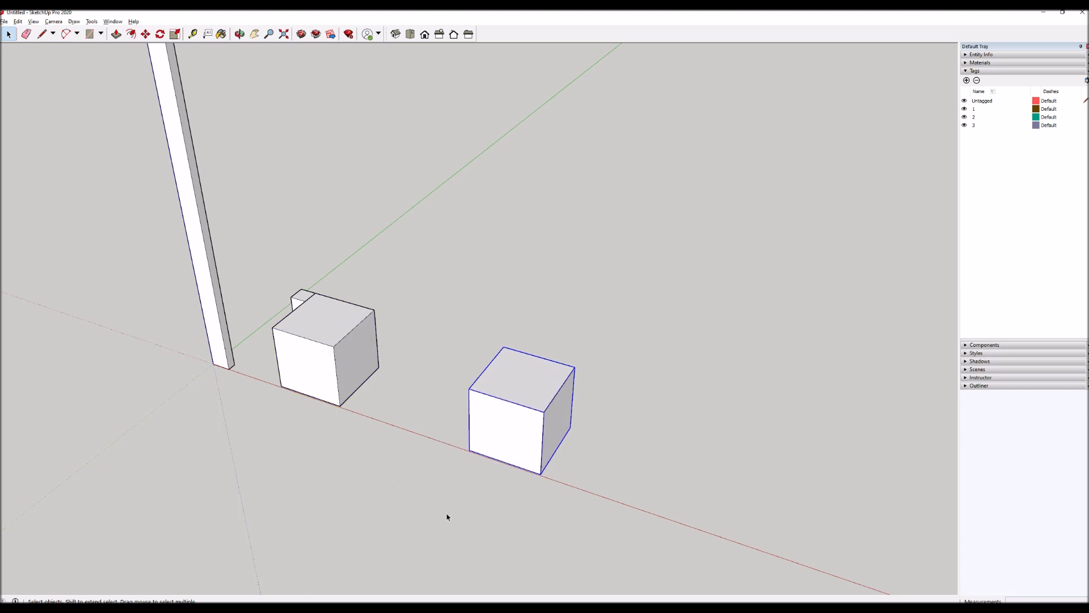
Try extruding the copied cube's top face upward inside its group, and close the group.
double_click(511, 376)
key(p)
click(529, 393)
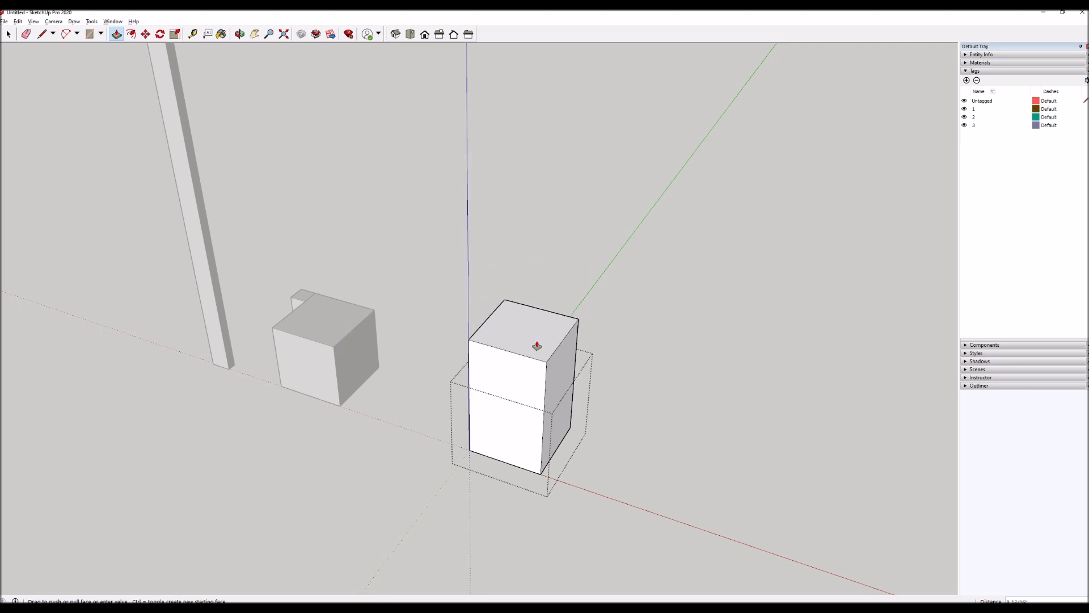
click(537, 346)
key(space)
click(658, 340)
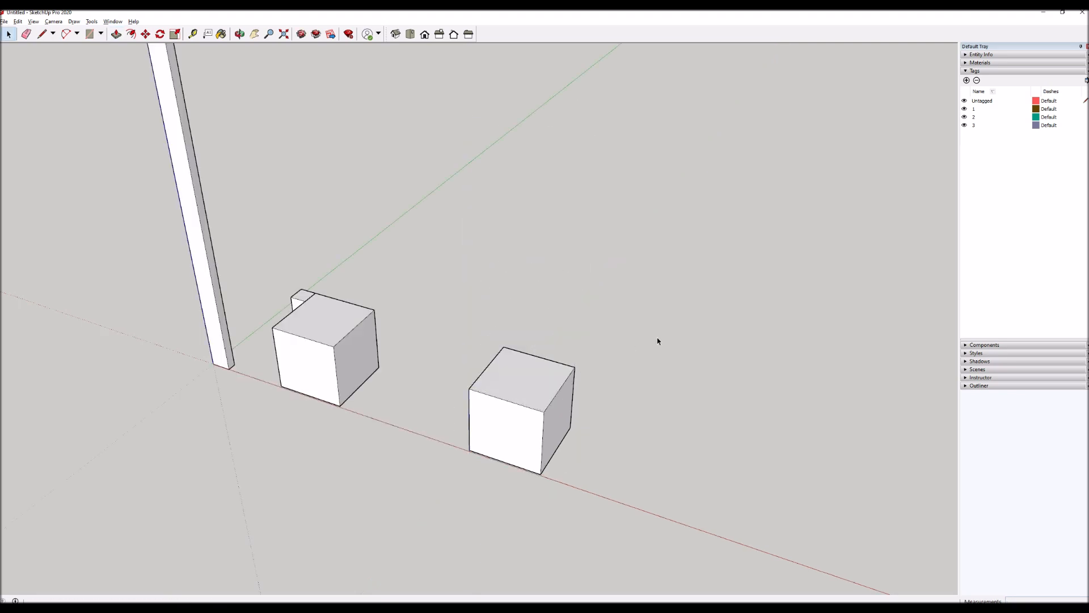
Explode the copied cube group into loose geometry.
scroll(464, 377, up, 2)
click(506, 399)
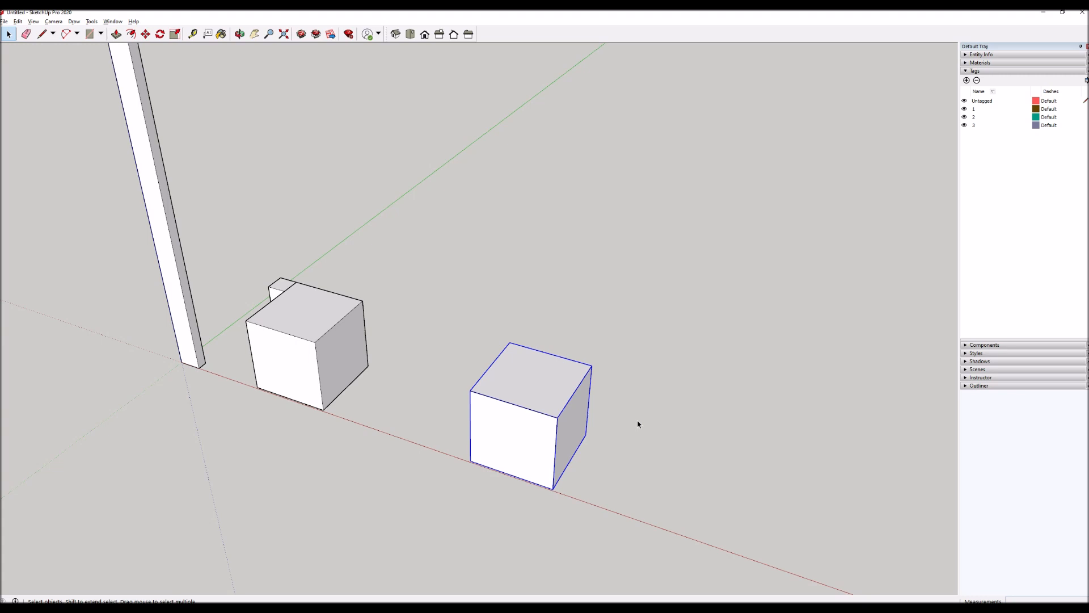
key(x)
Examine how the exploded cube's edges and faces select individually compared with the original cube group.
click(640, 494)
click(498, 458)
click(522, 386)
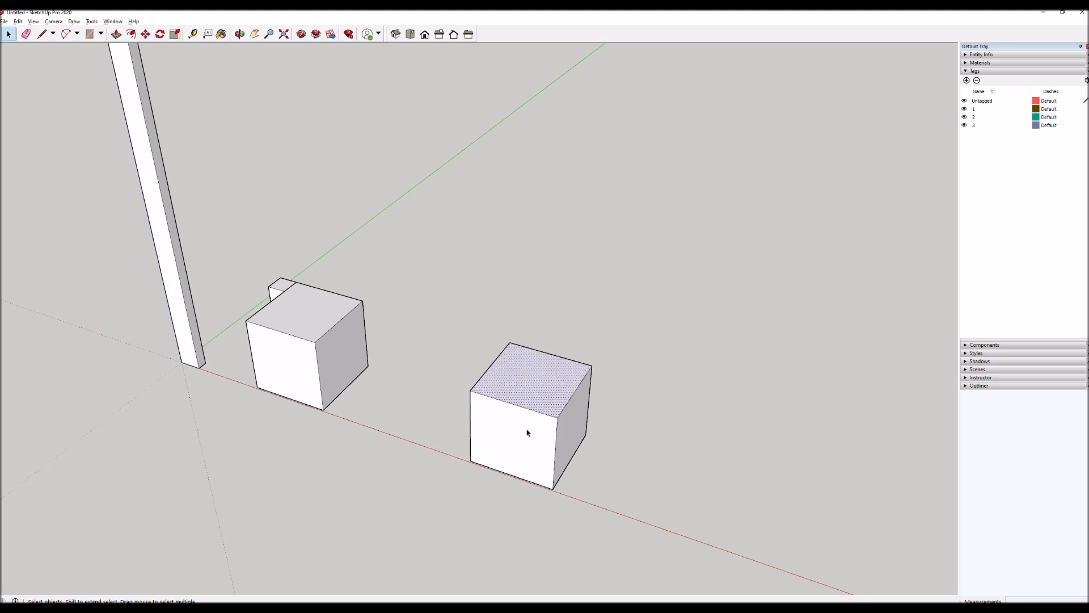
click(531, 410)
click(350, 382)
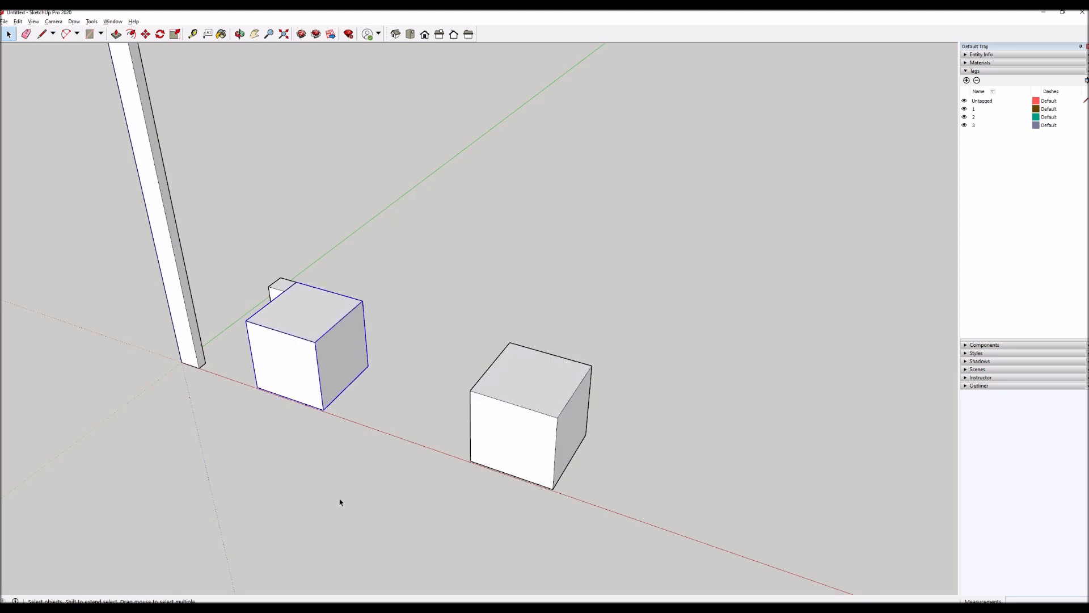
click(340, 502)
Select all connected geometry of the exploded cube and make it a component named "cu".
triple_click(530, 385)
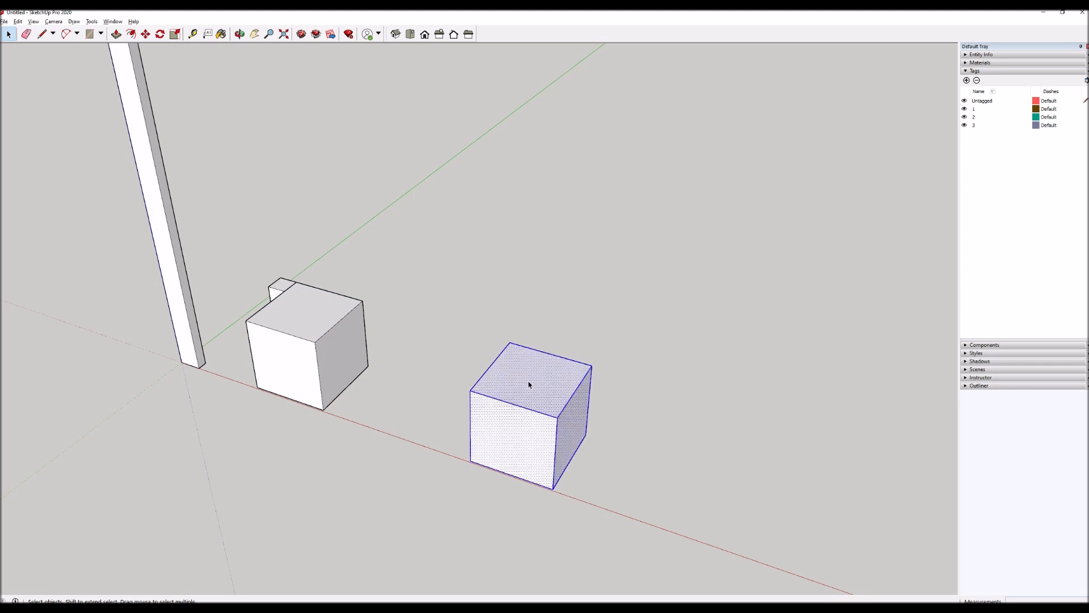
right_click(528, 393)
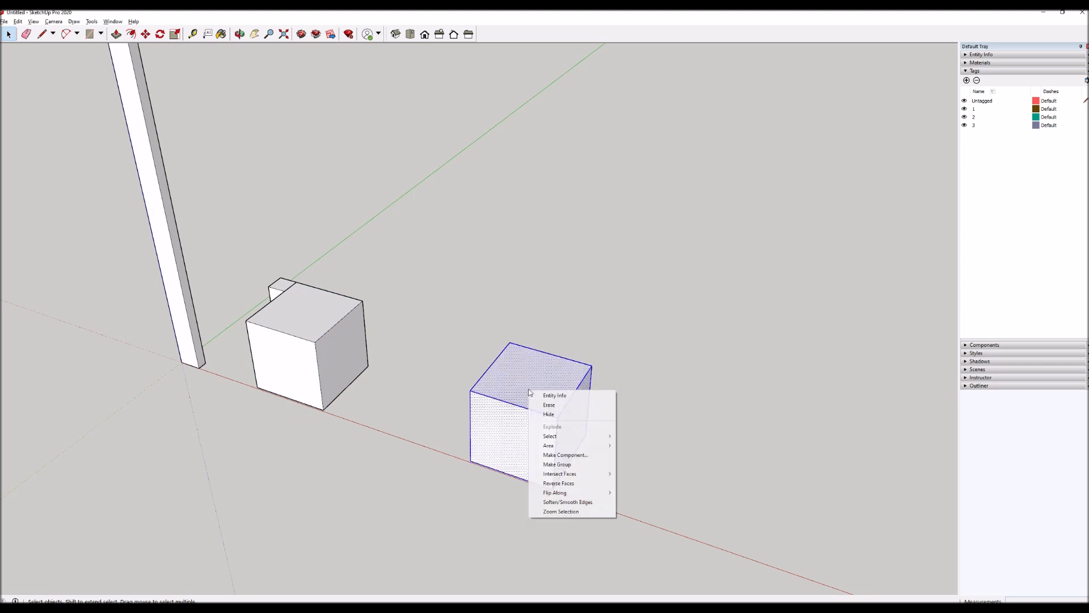
click(566, 455)
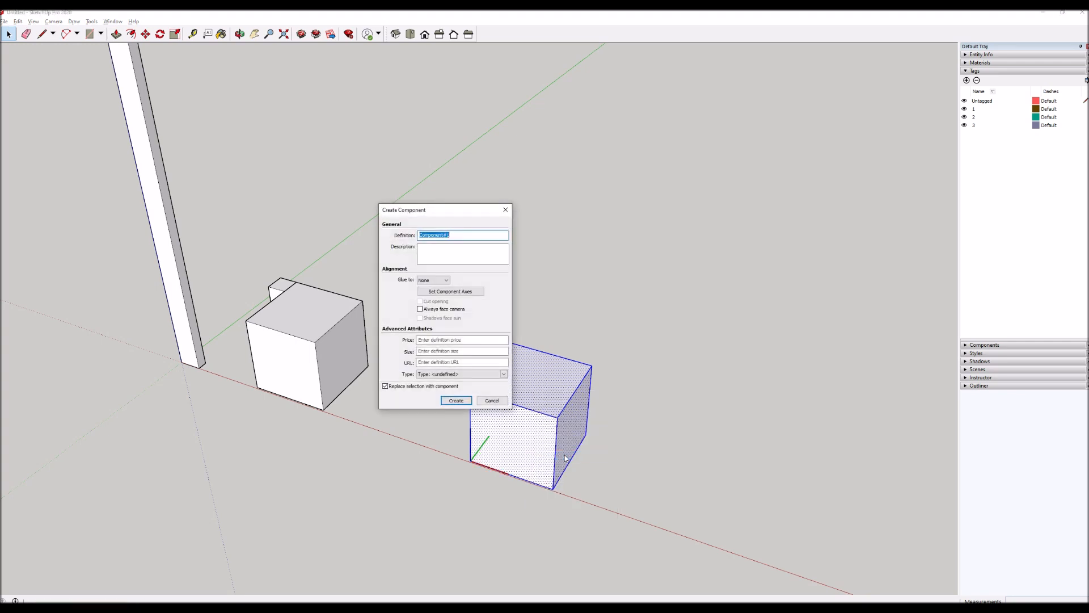
text(cube 12)
key(Return)
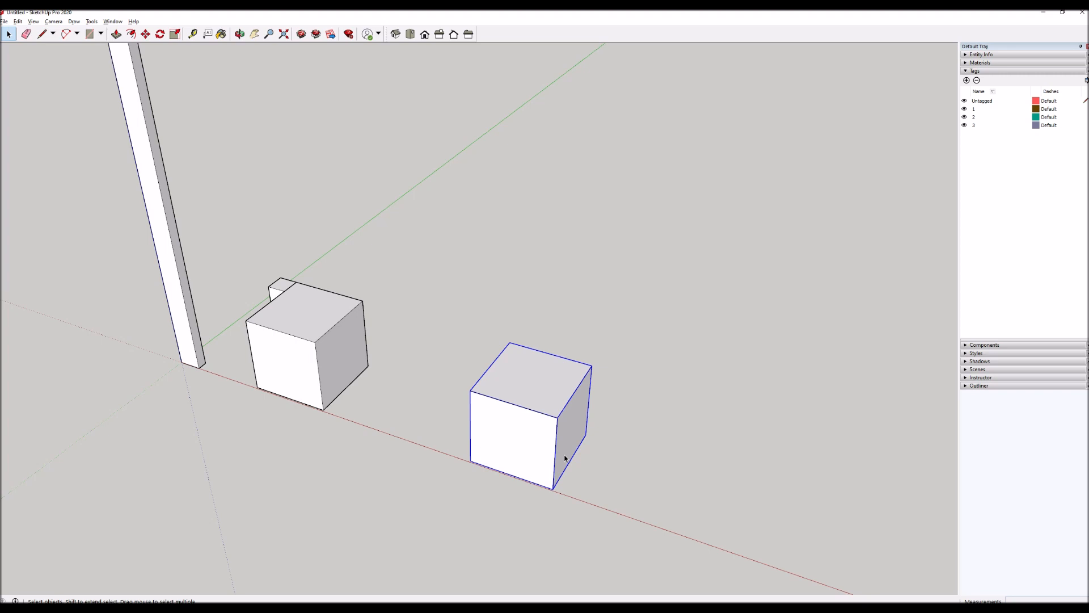
scroll(400, 409, down, 4)
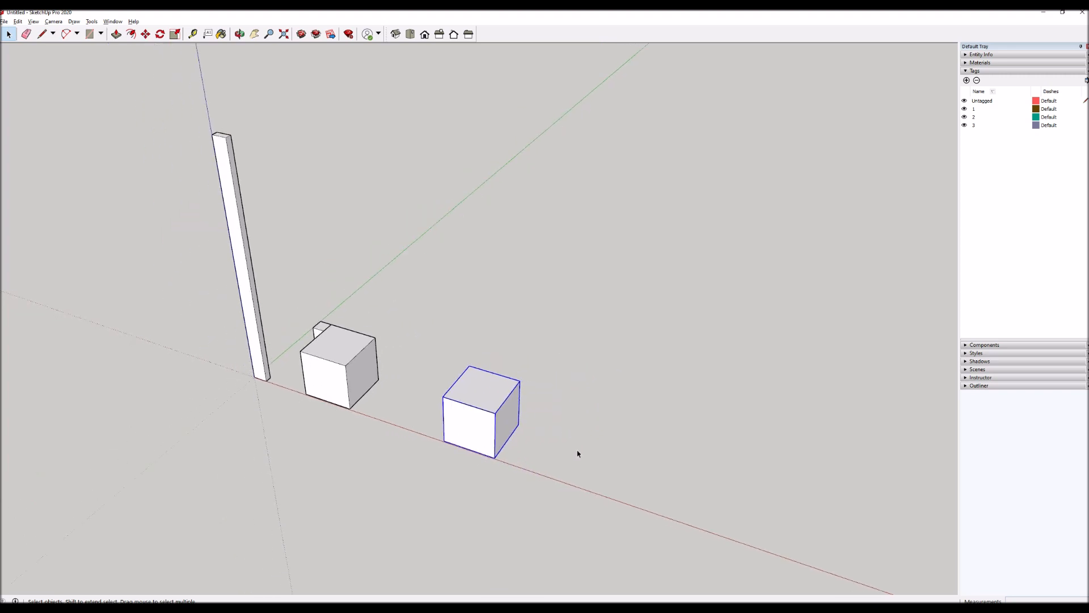
Copy the component cube 36 inches along the red axis.
scroll(588, 457, up, 5)
key(m)
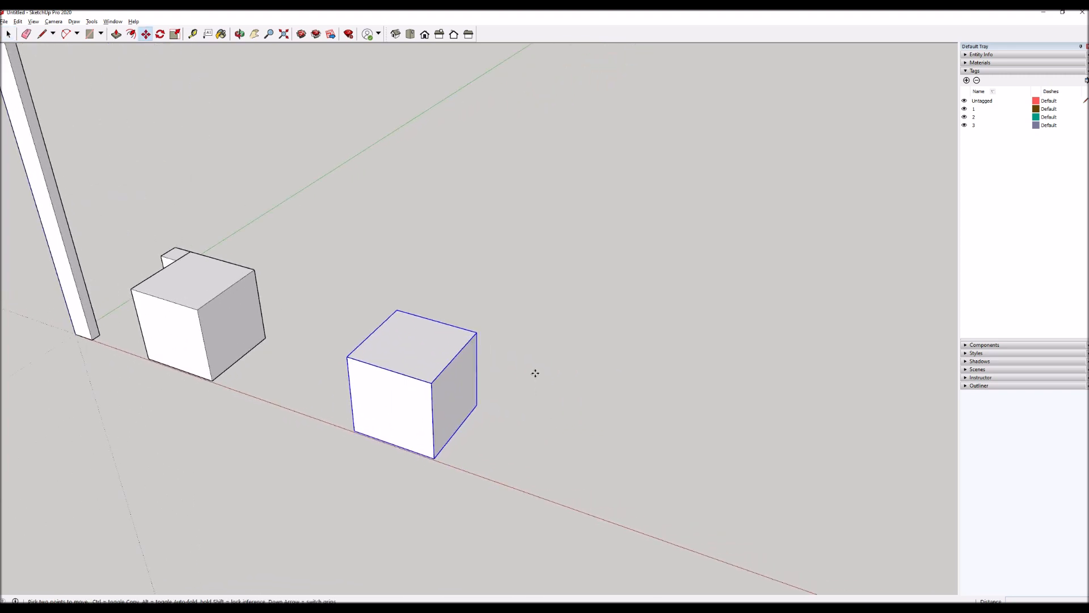
click(535, 374)
key(ctrl)
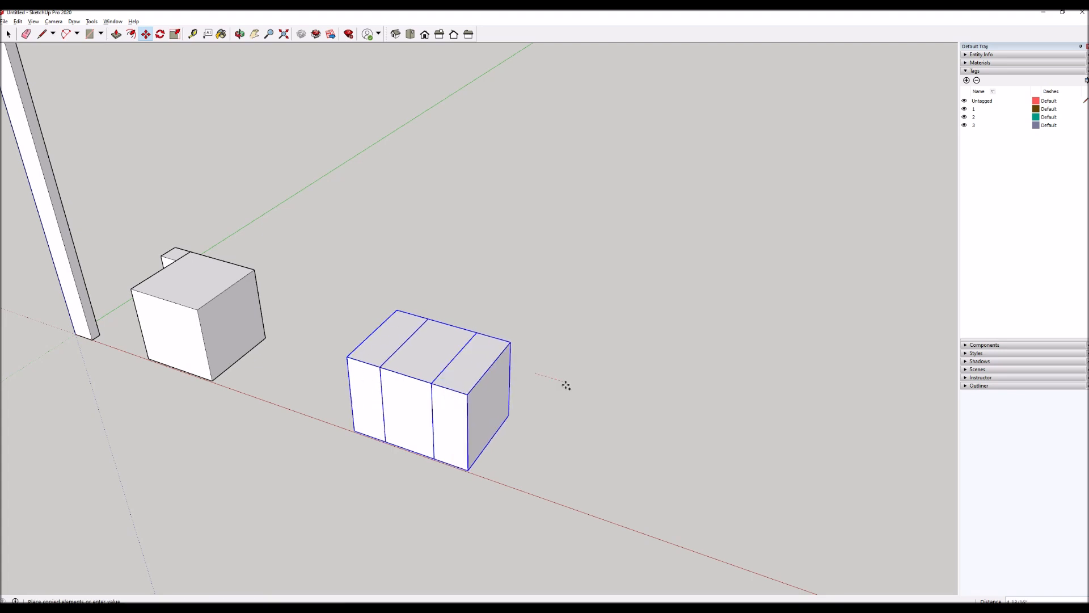
text(36)
key(Return)
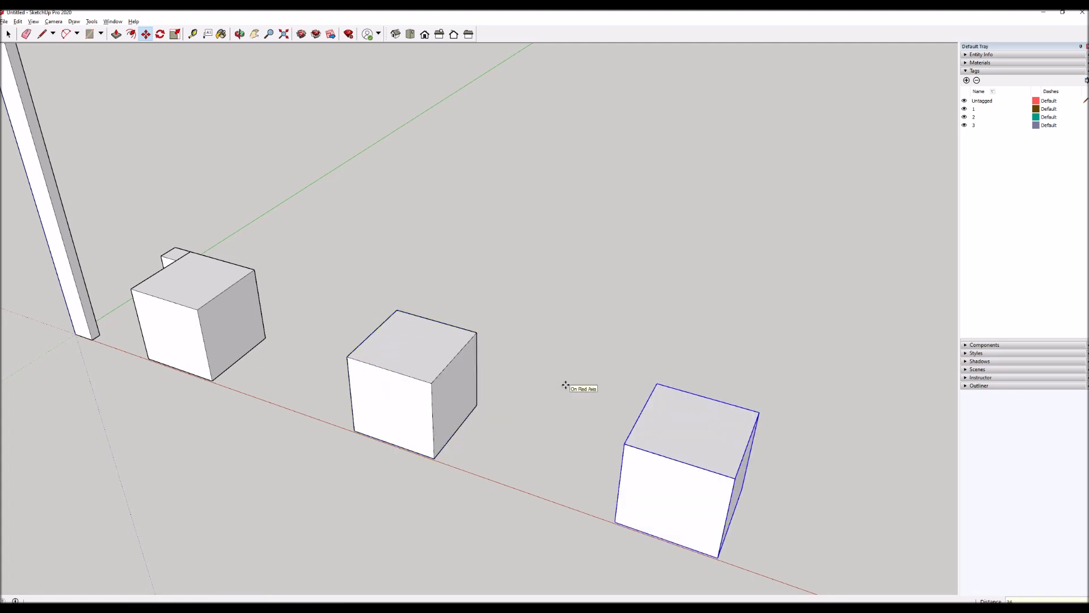
key(space)
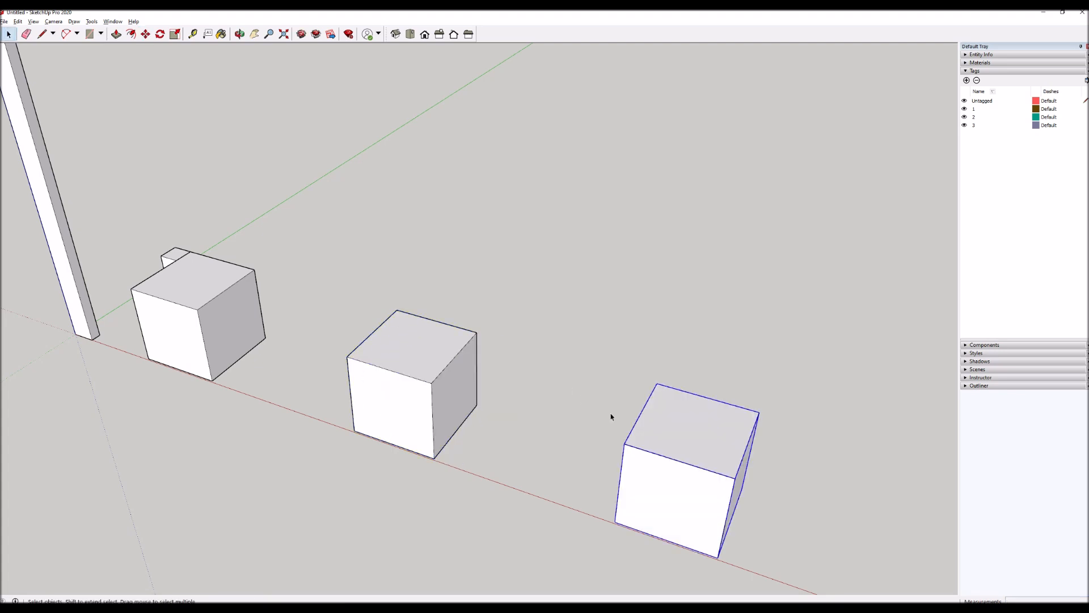
Try extruding the copied component cube's top face upward inside the component, and close the component.
double_click(679, 448)
key(p)
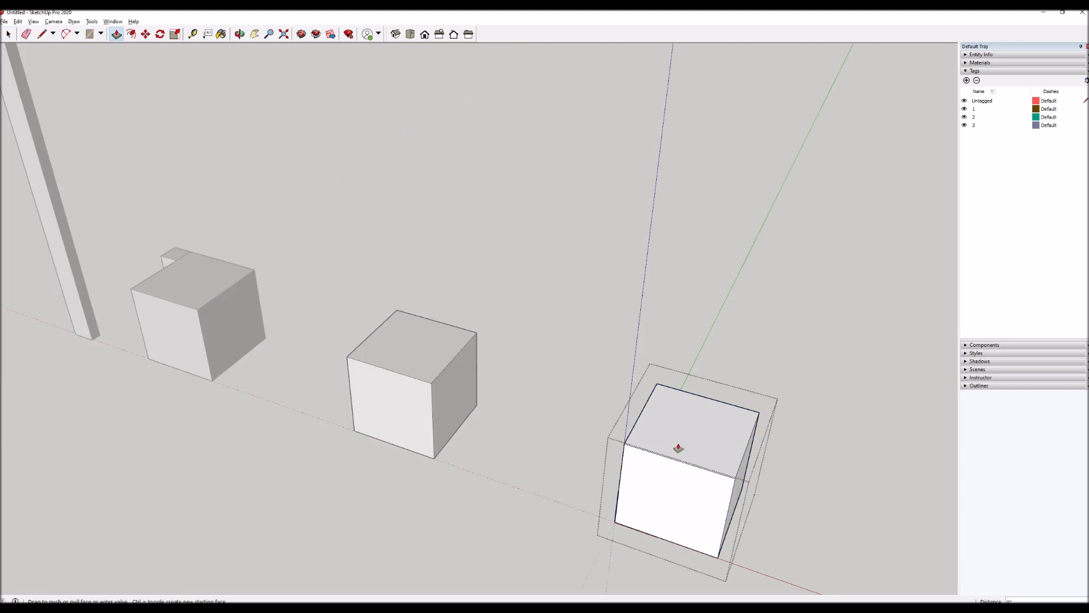
click(680, 450)
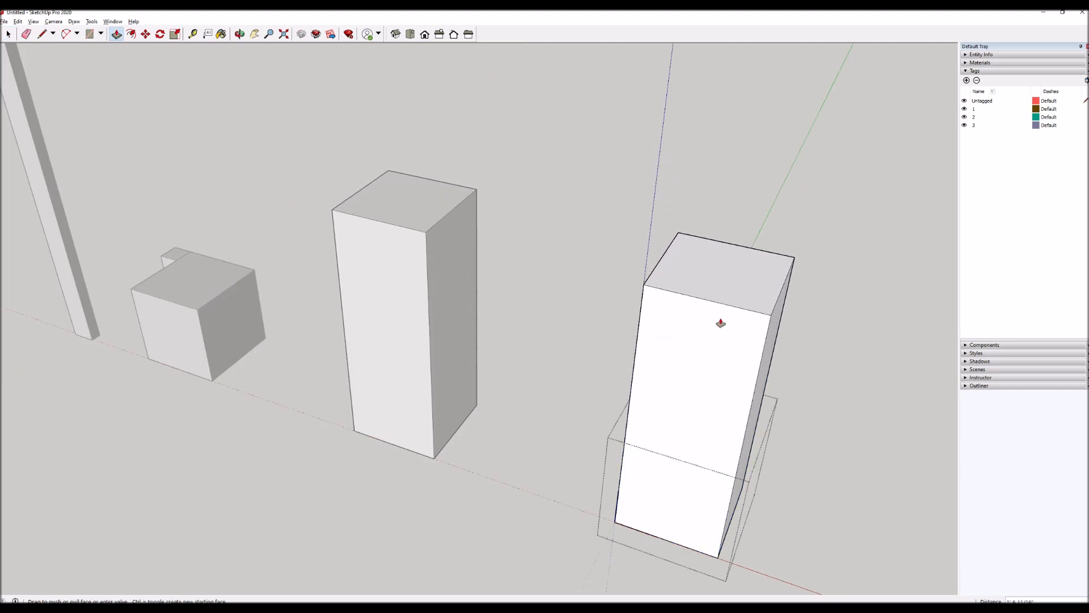
key(Escape)
key(space)
click(724, 261)
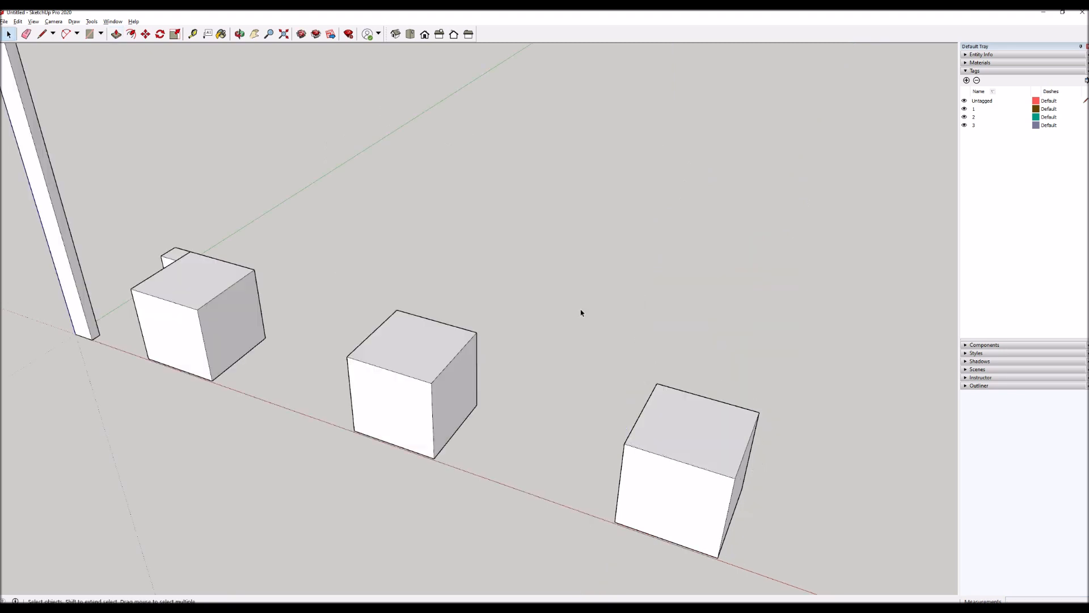
Try extruding the original component cube's top face upward in component editing, and exit the component.
double_click(433, 343)
key(p)
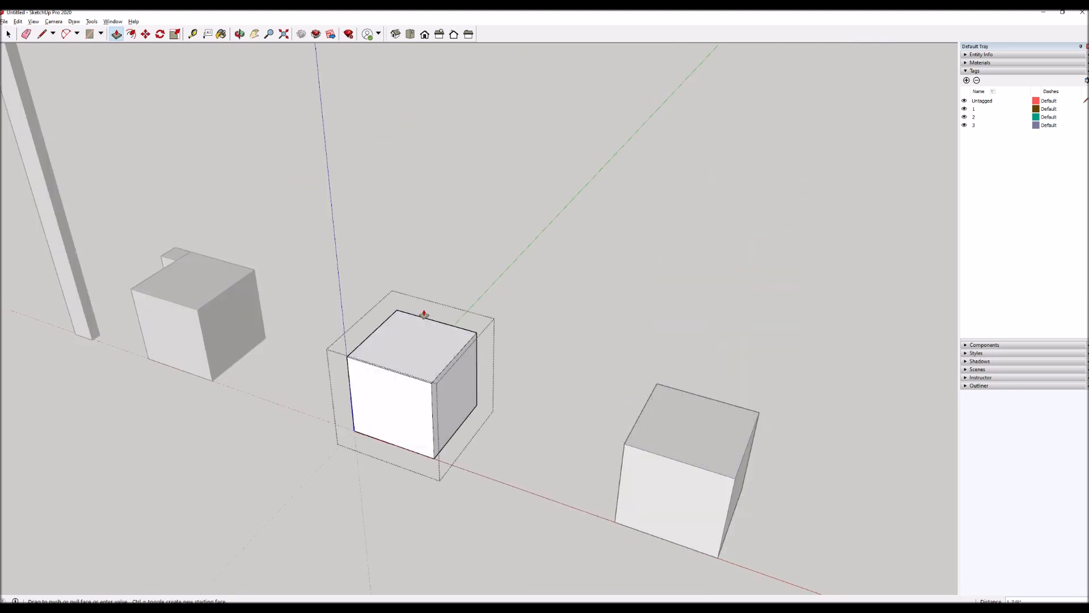
click(426, 334)
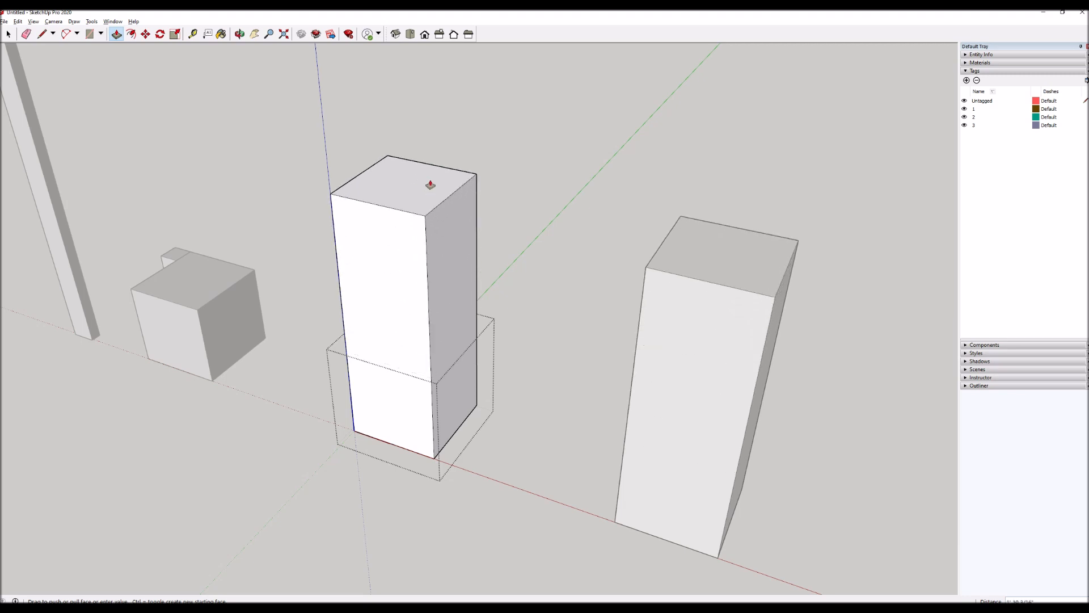
click(430, 324)
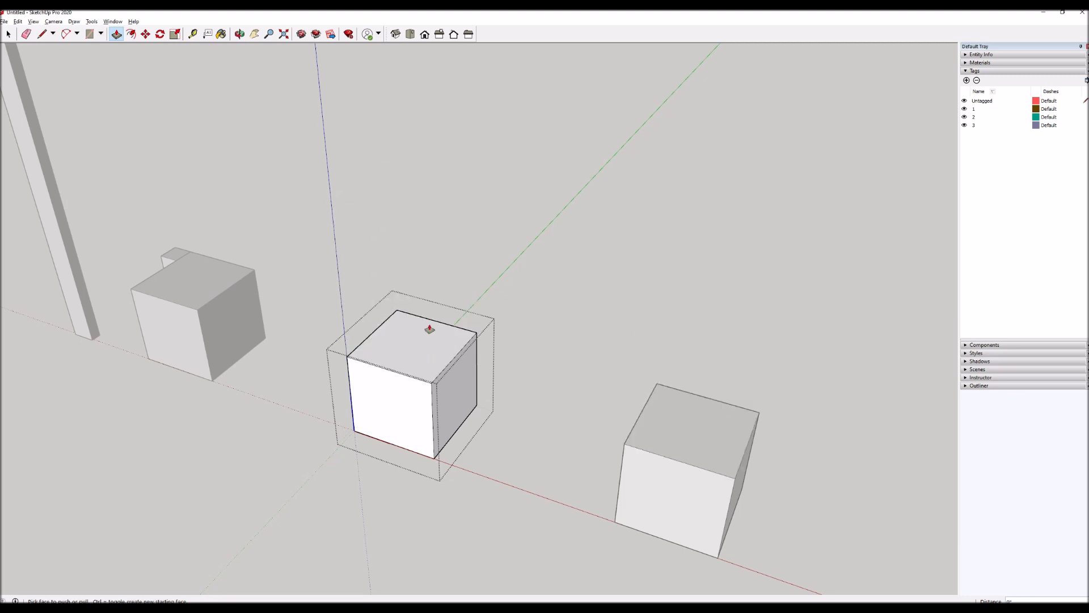
key(space)
click(517, 424)
Compare the Entity Info of the original component cube with that of the grouped cube.
click(182, 296)
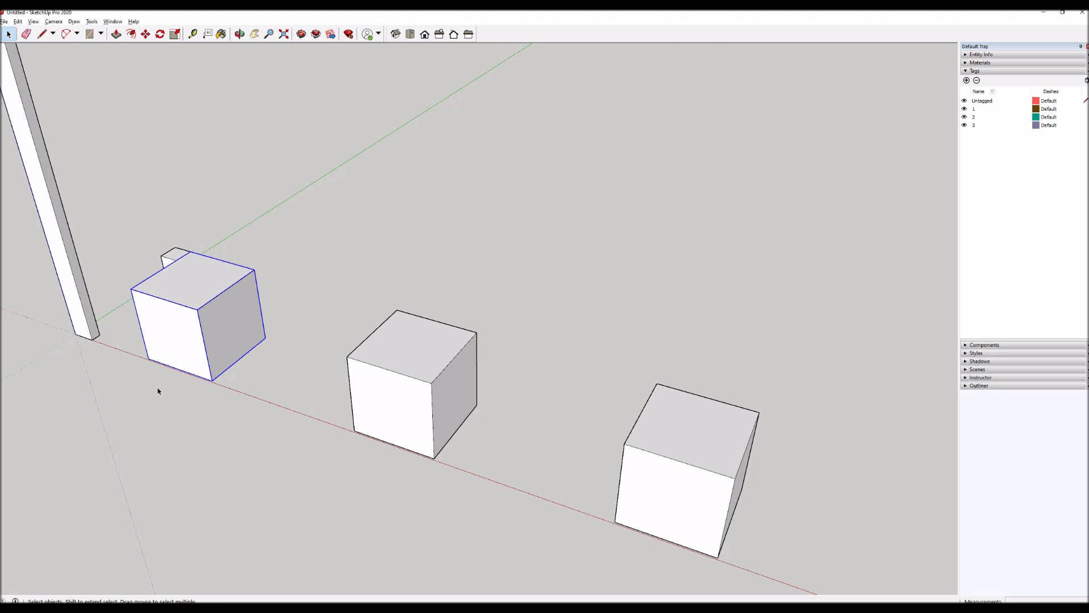
click(436, 397)
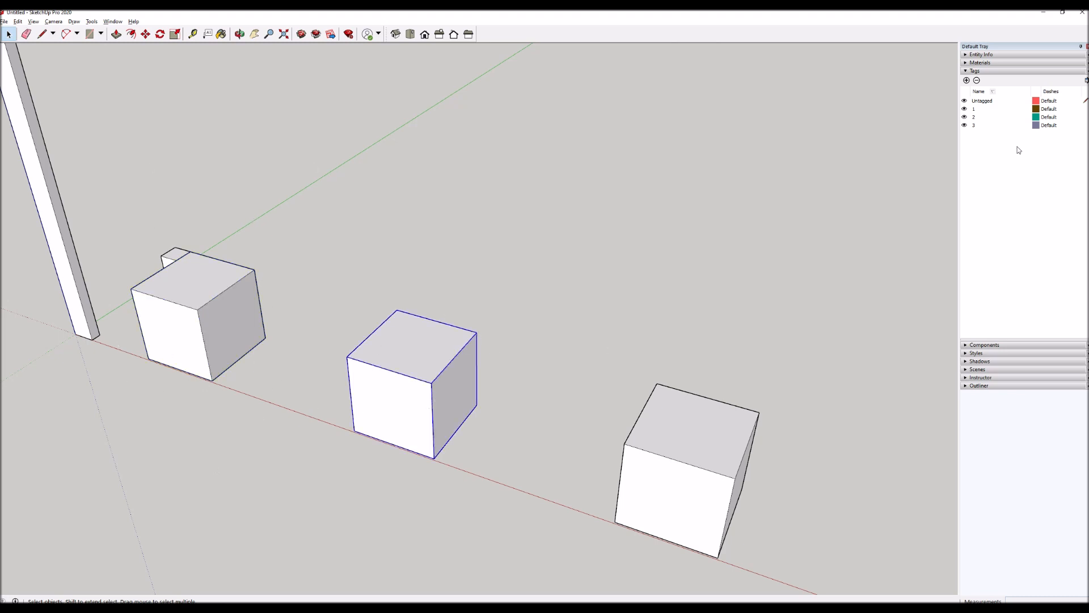
click(970, 70)
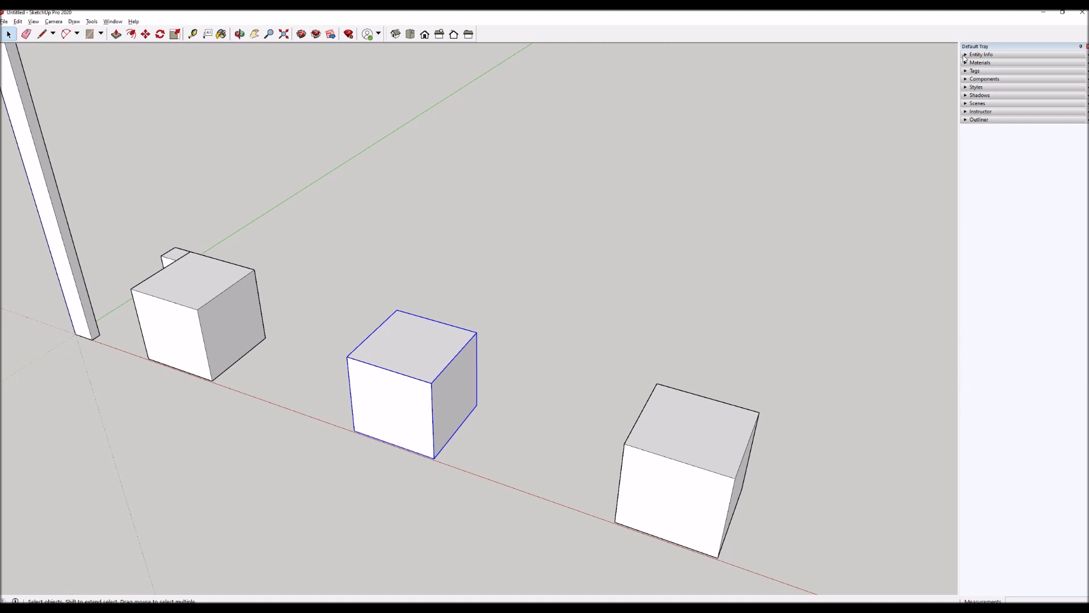
click(967, 55)
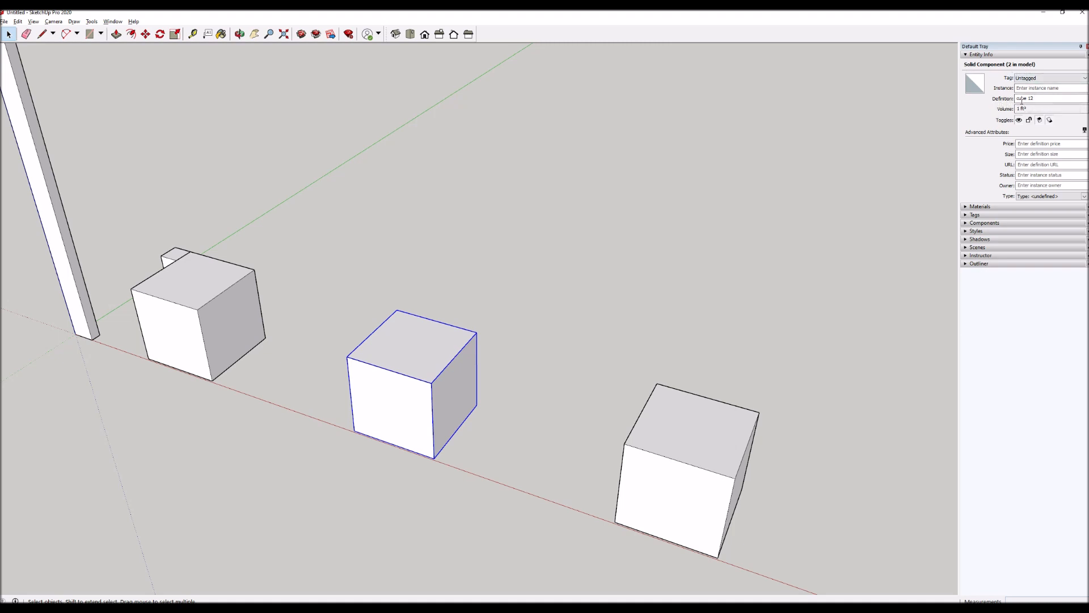
click(204, 277)
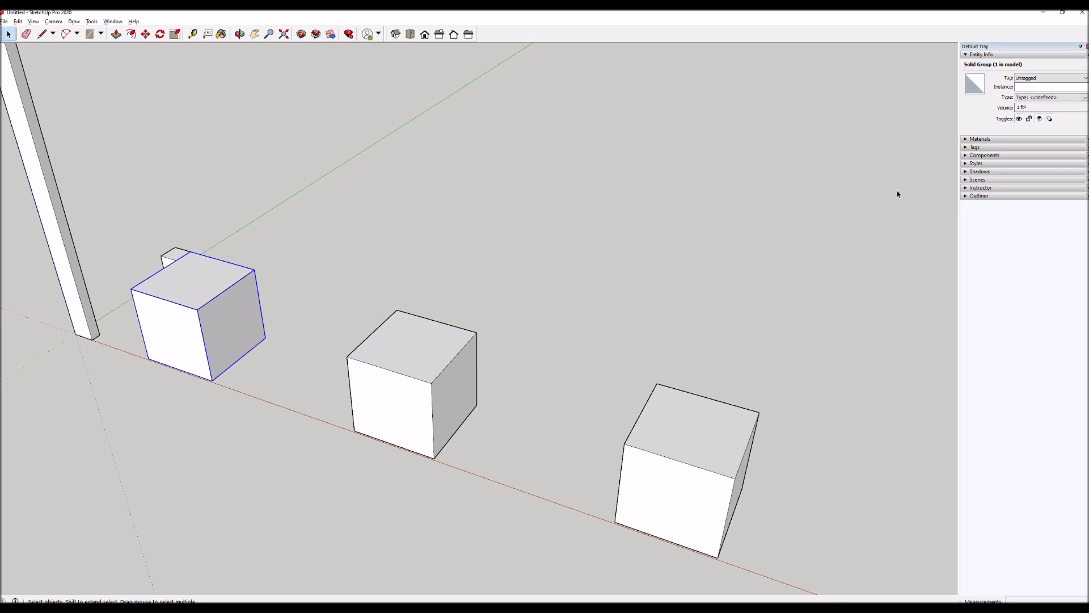
Copy the grouped cube along the green axis, and select the original component cube to compare their Entity Info.
key(m)
key(ctrl)
click(303, 293)
click(397, 219)
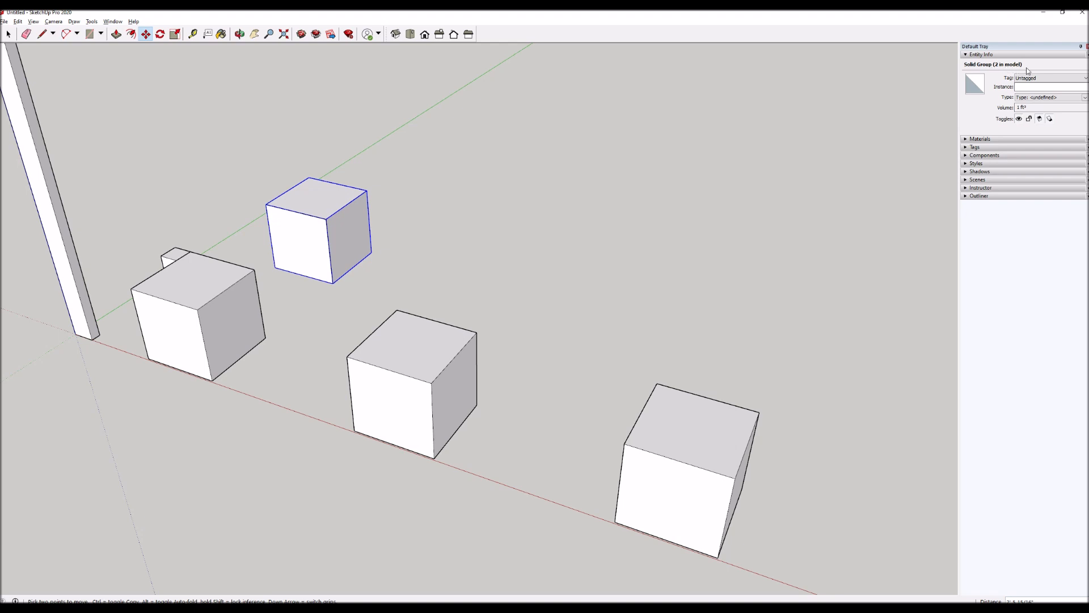
key(space)
click(456, 389)
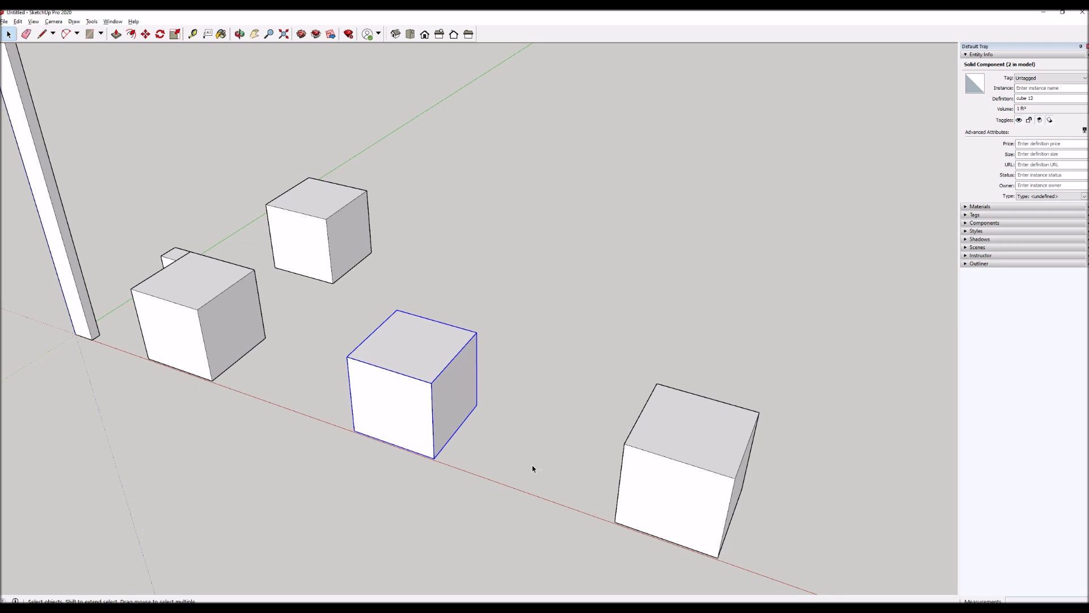
Select all connected geometry of the tall post and make it a group.
scroll(681, 455, down, 6)
scroll(300, 276, up, 3)
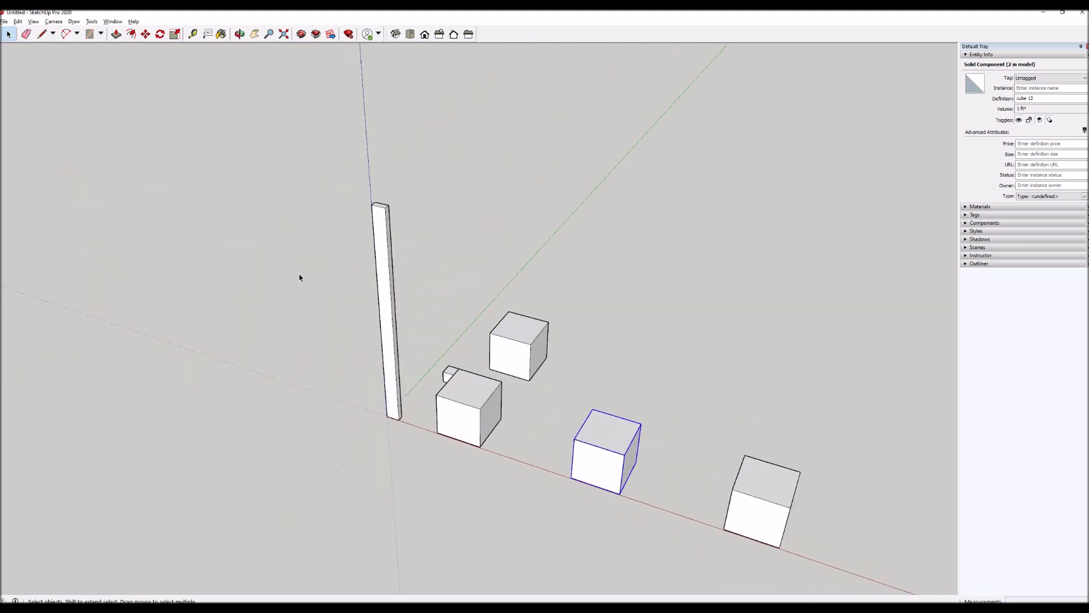
click(407, 277)
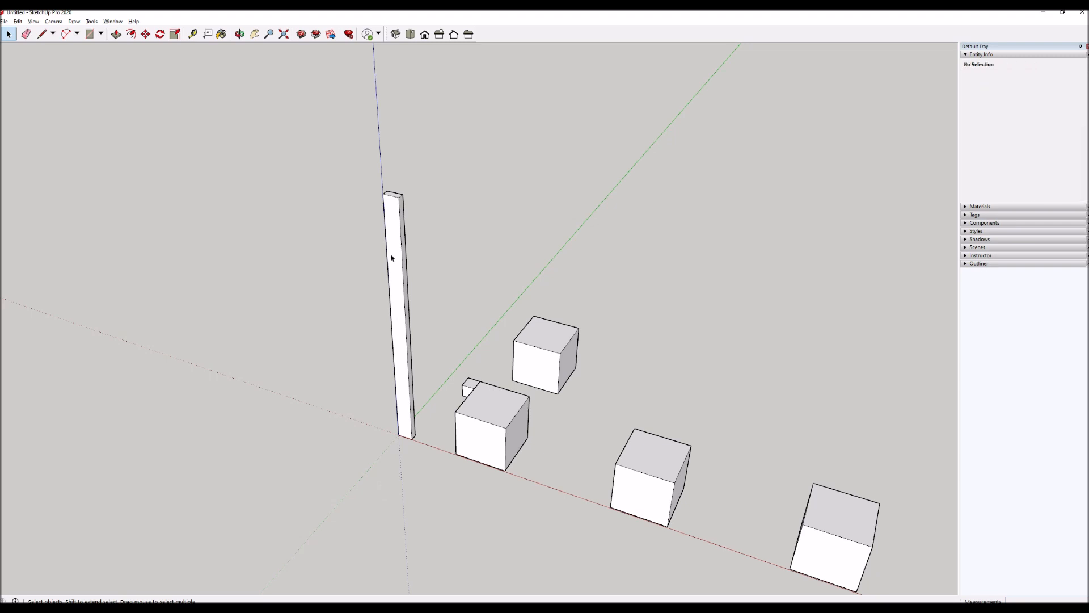
click(406, 223)
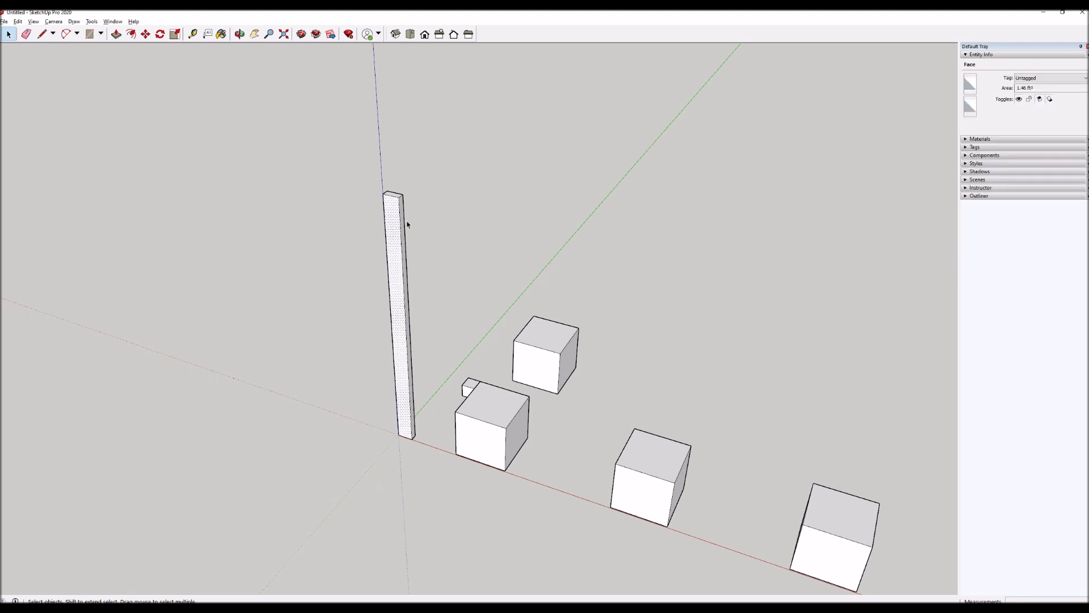
triple_click(394, 270)
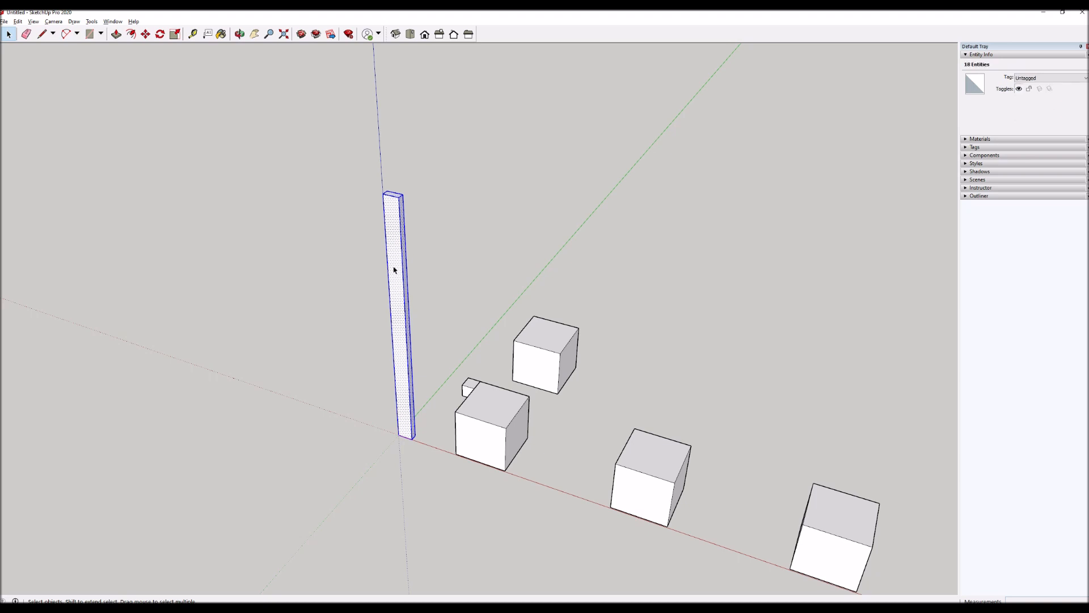
right_click(395, 270)
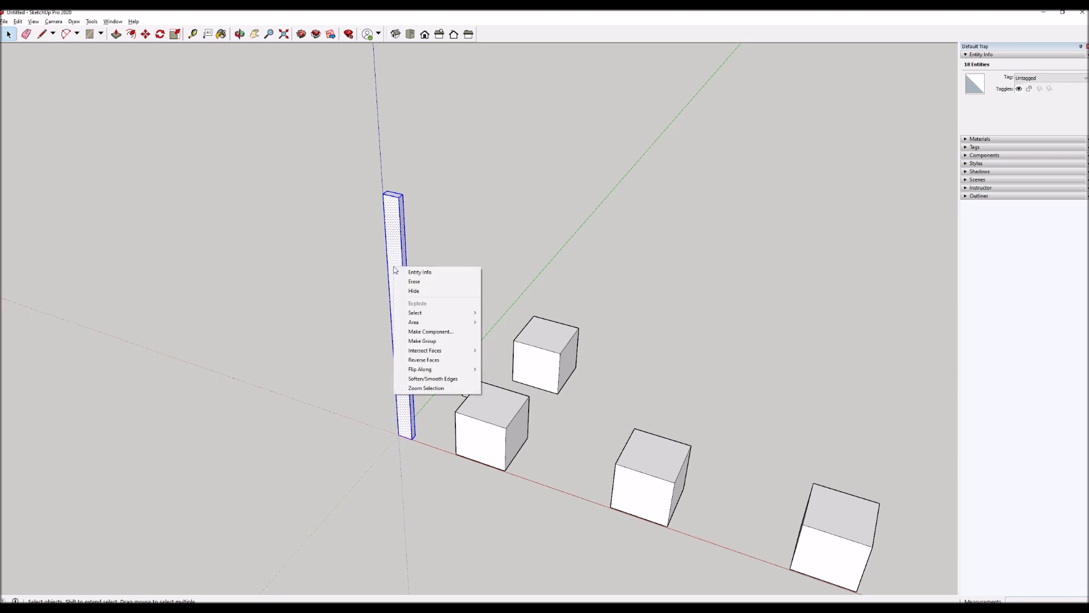
click(408, 342)
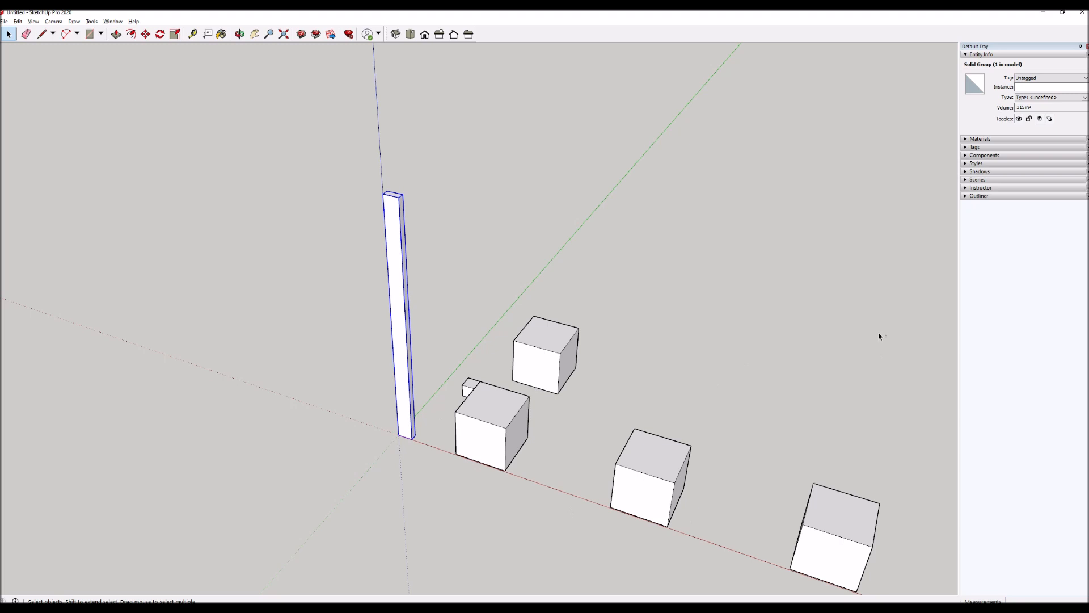
Delete all the cubes and the small block beside the post, keeping only the post.
drag(440, 560, 441, 559)
key(Delete)
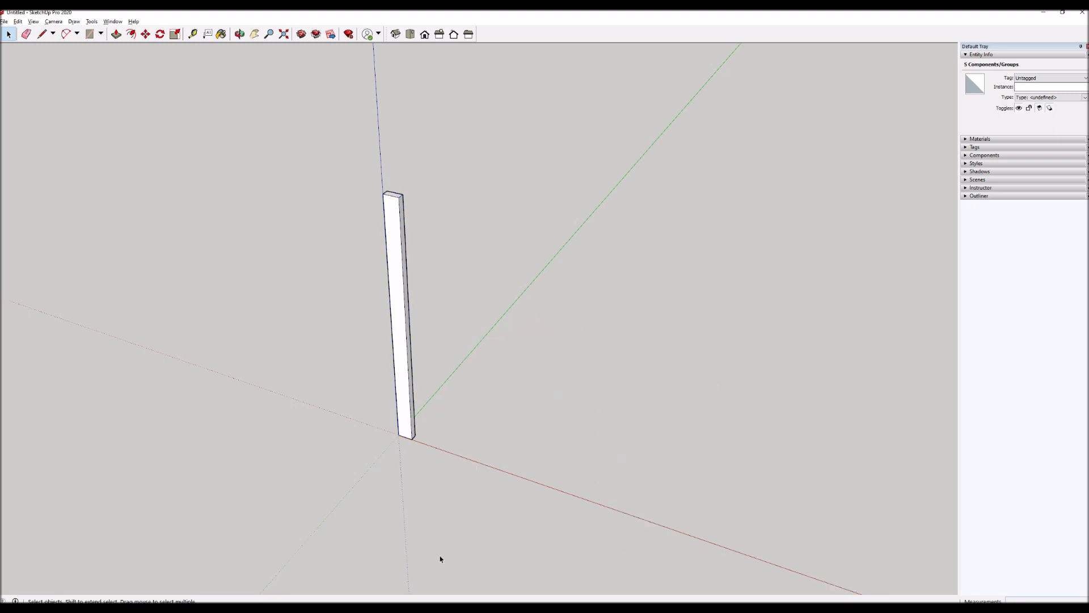
Rotate a copy of the grouped post 90 degrees about its base corner so it lies along the green axis.
click(404, 218)
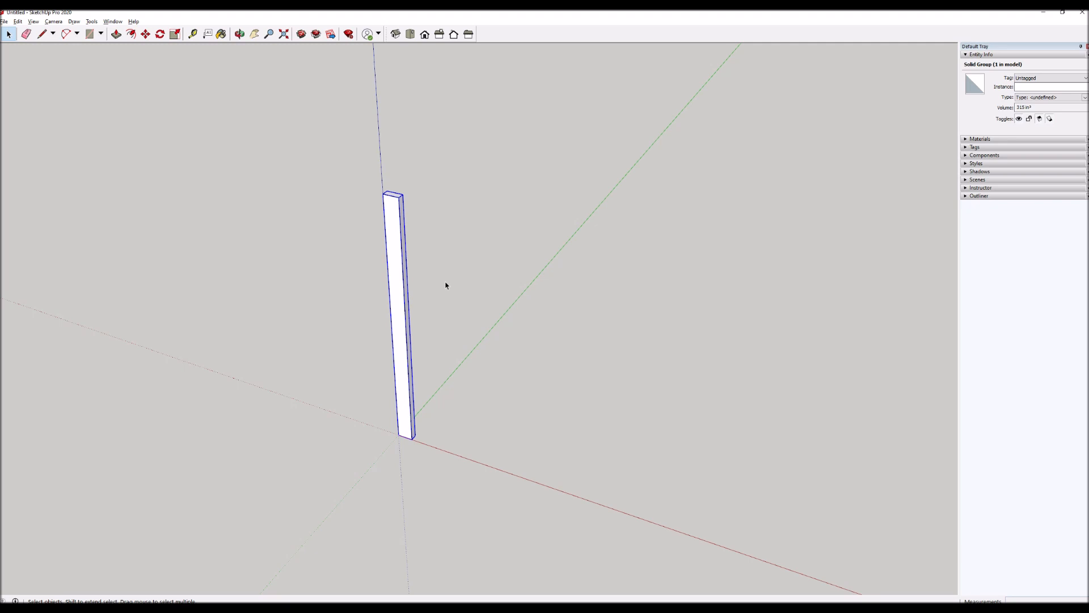
scroll(403, 328, down, 2)
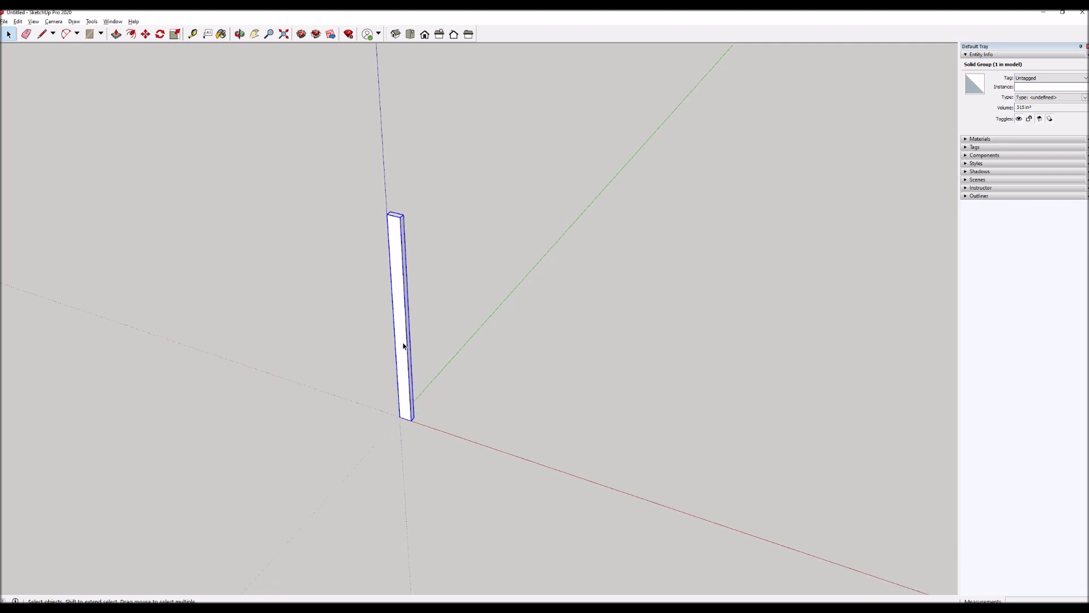
scroll(358, 323, down, 1)
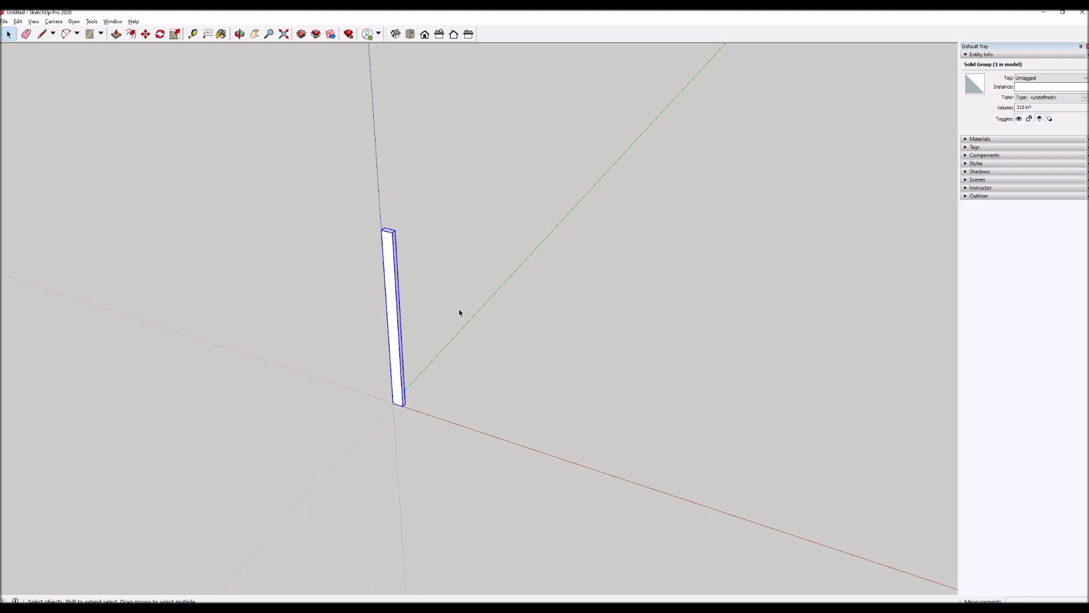
scroll(408, 204, up, 3)
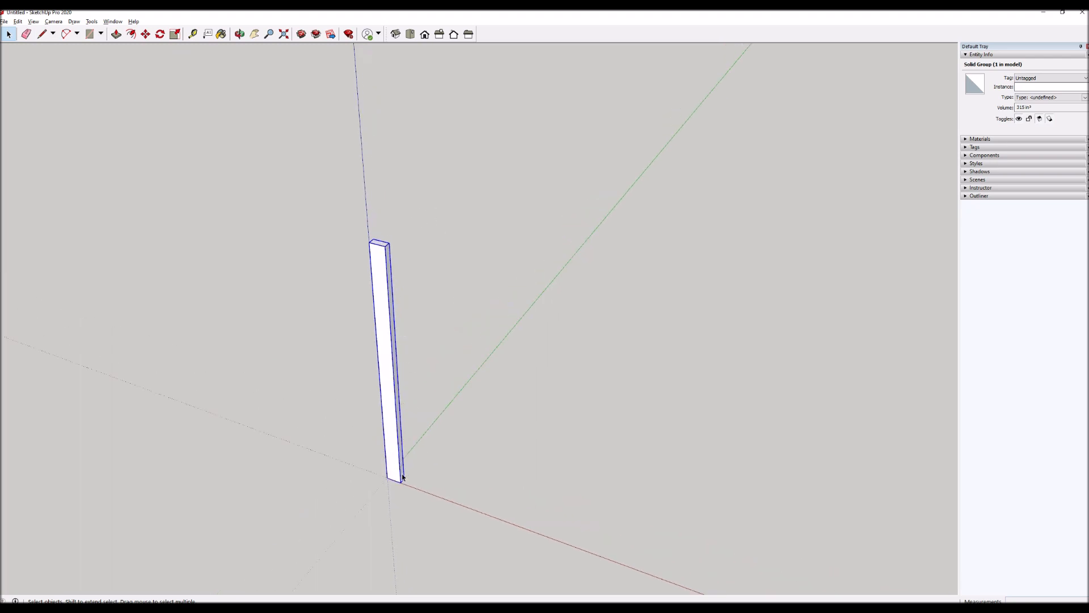
scroll(398, 474, up, 3)
scroll(407, 497, up, 2)
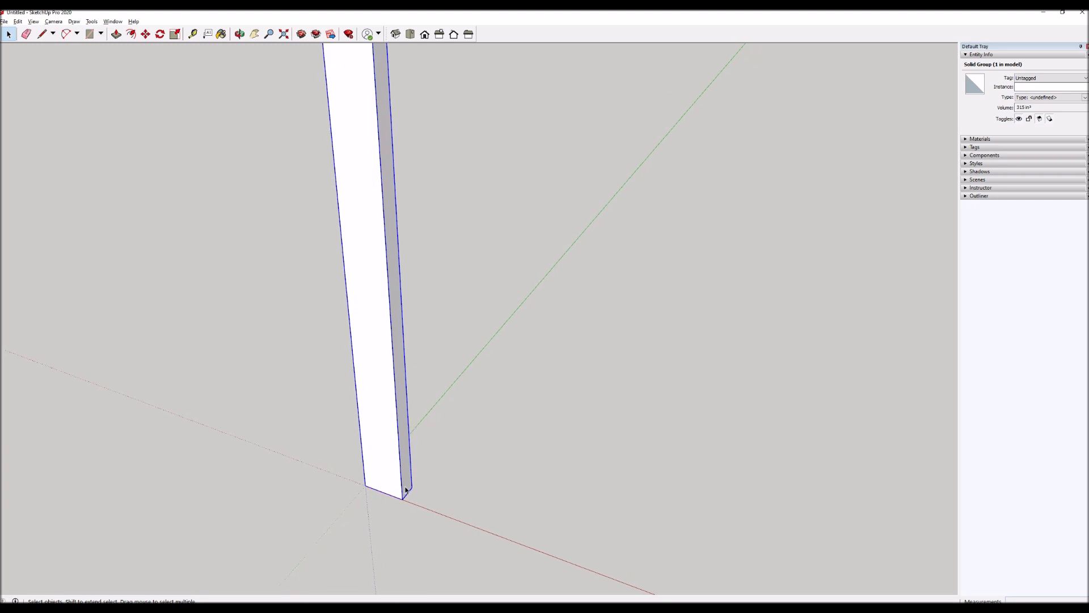
key(q)
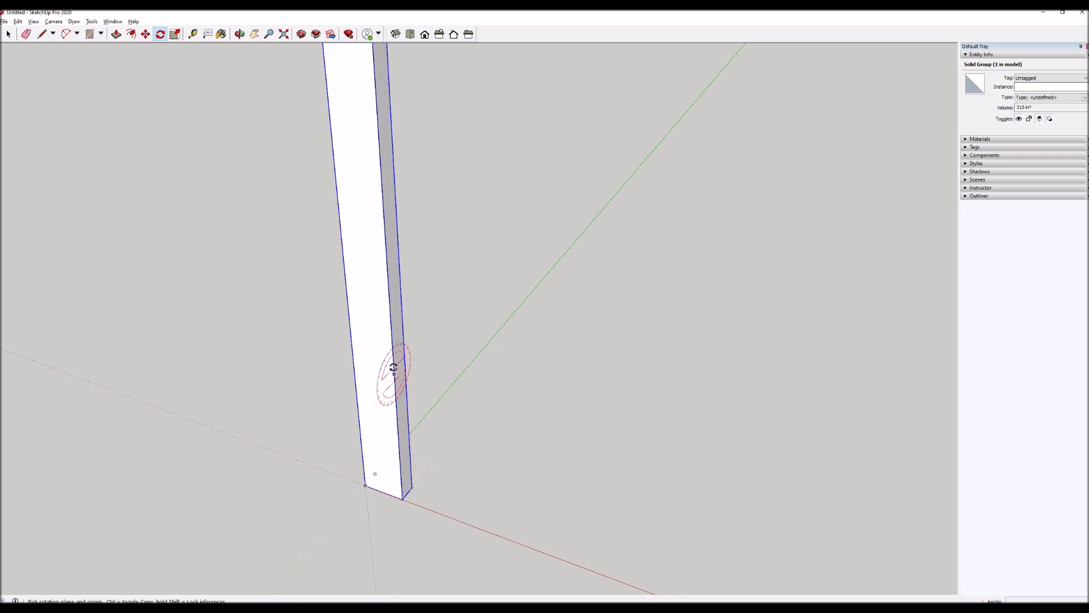
click(403, 491)
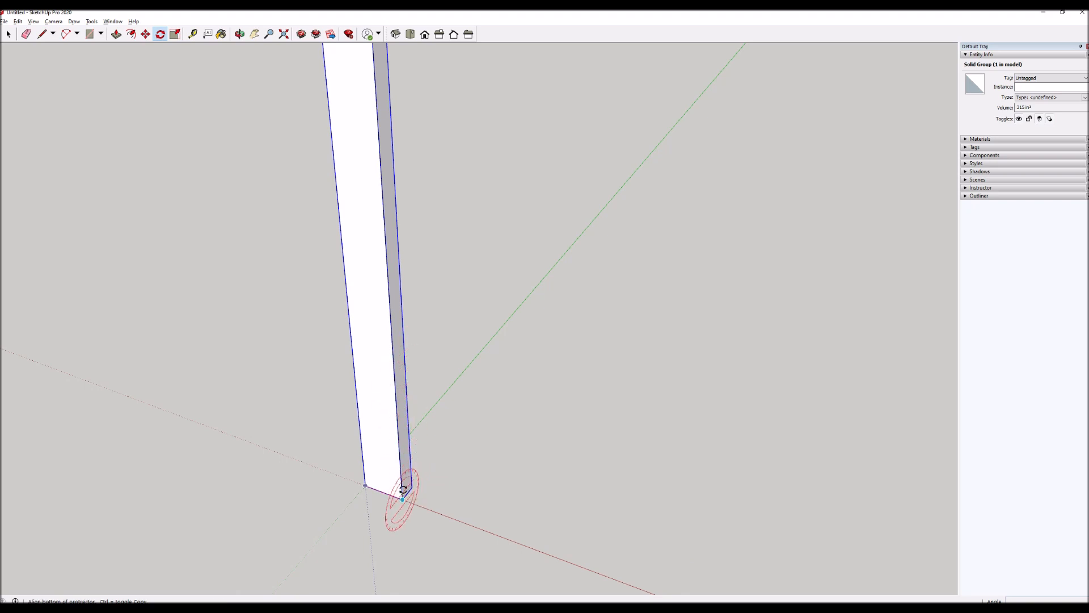
click(396, 419)
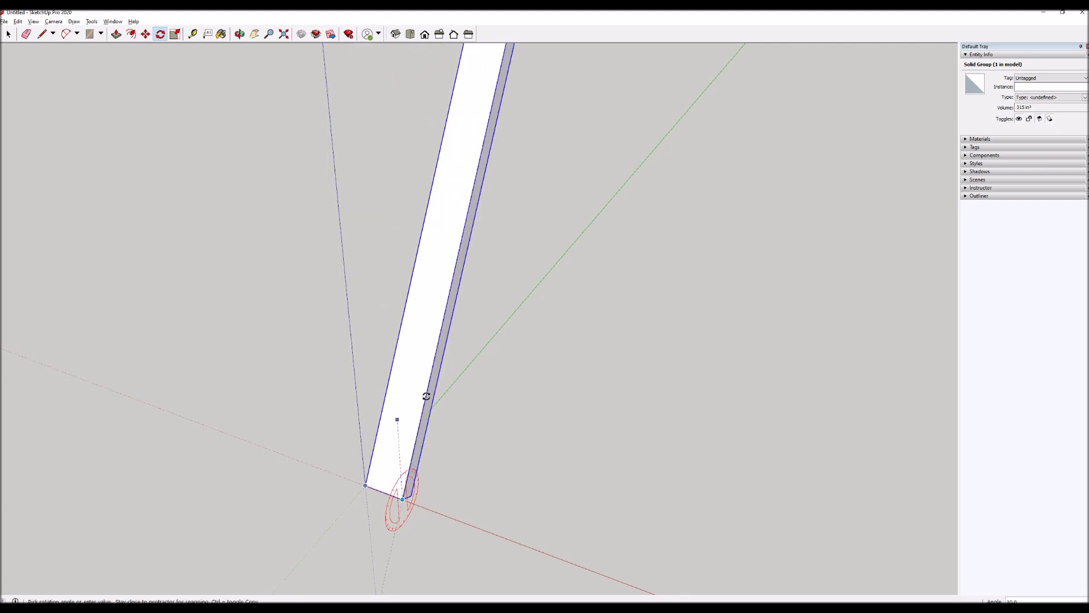
key(ctrl)
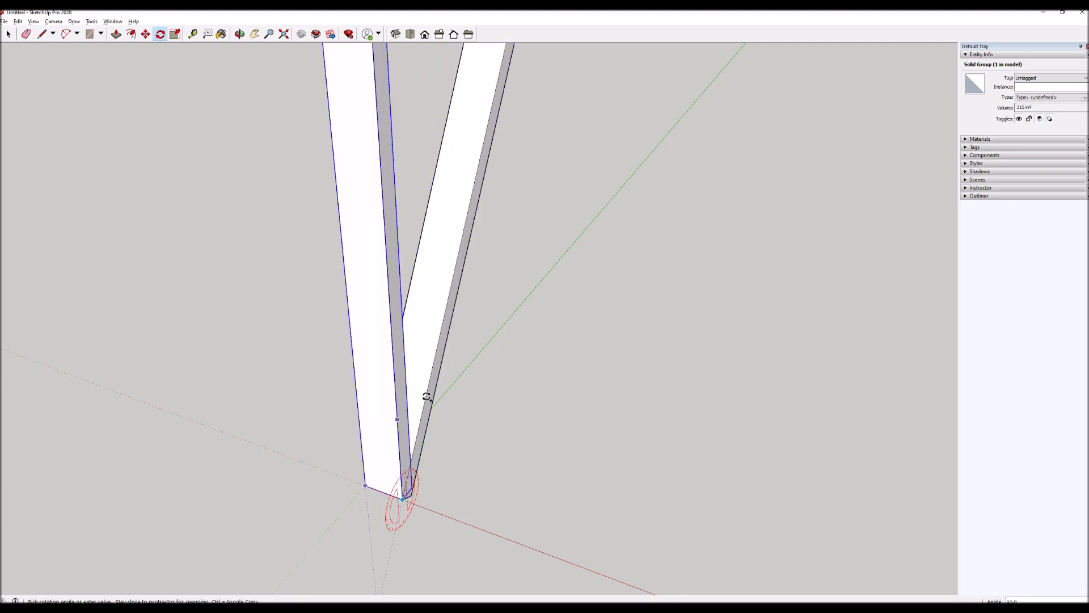
click(426, 397)
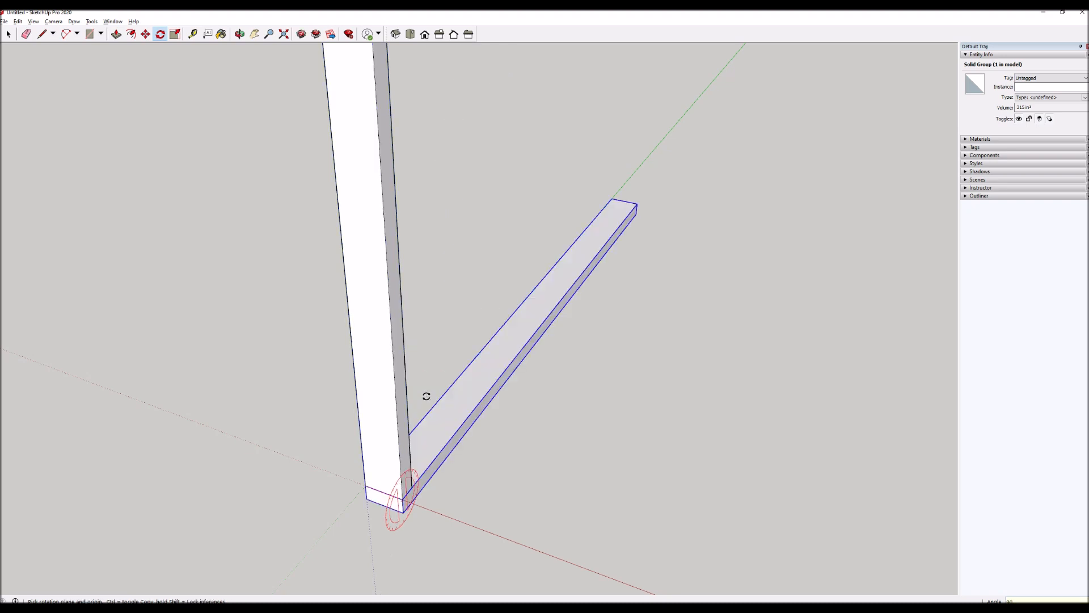
key(space)
scroll(343, 536, down, 2)
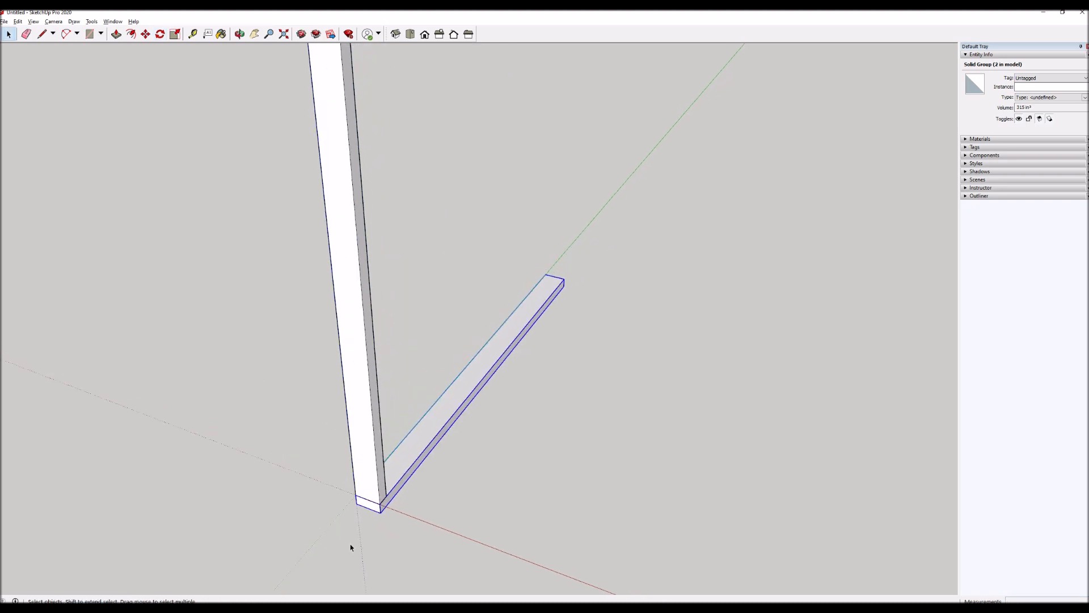
Copy the upright post 15 inches along the green axis and multiply the copy 4x into a row of posts.
scroll(348, 535, down, 2)
click(359, 489)
key(m)
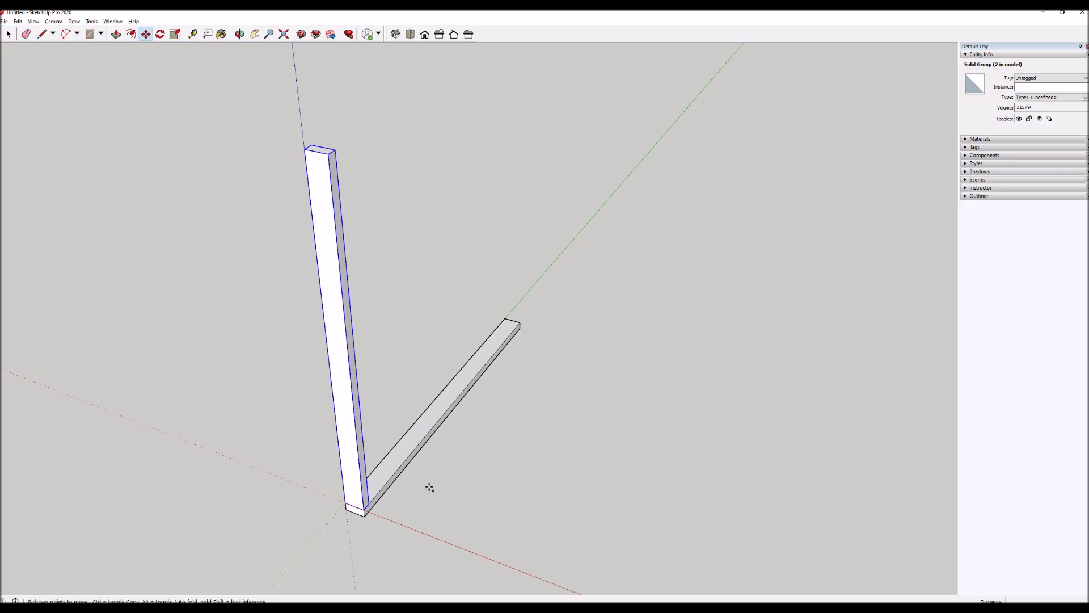
key(ctrl)
click(428, 484)
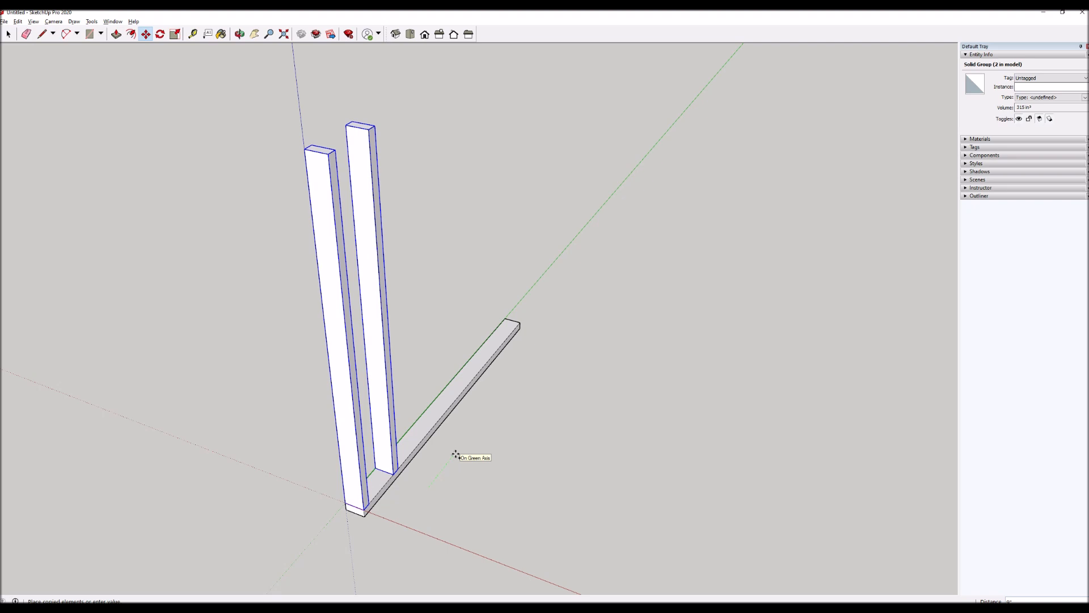
text(15)
key(Return)
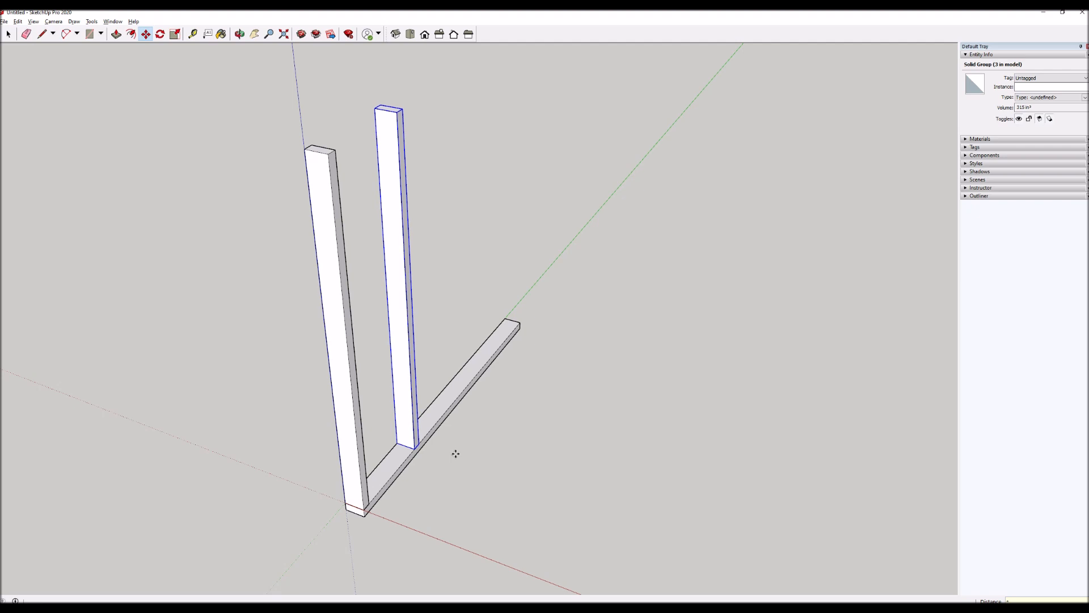
text(4x)
key(Return)
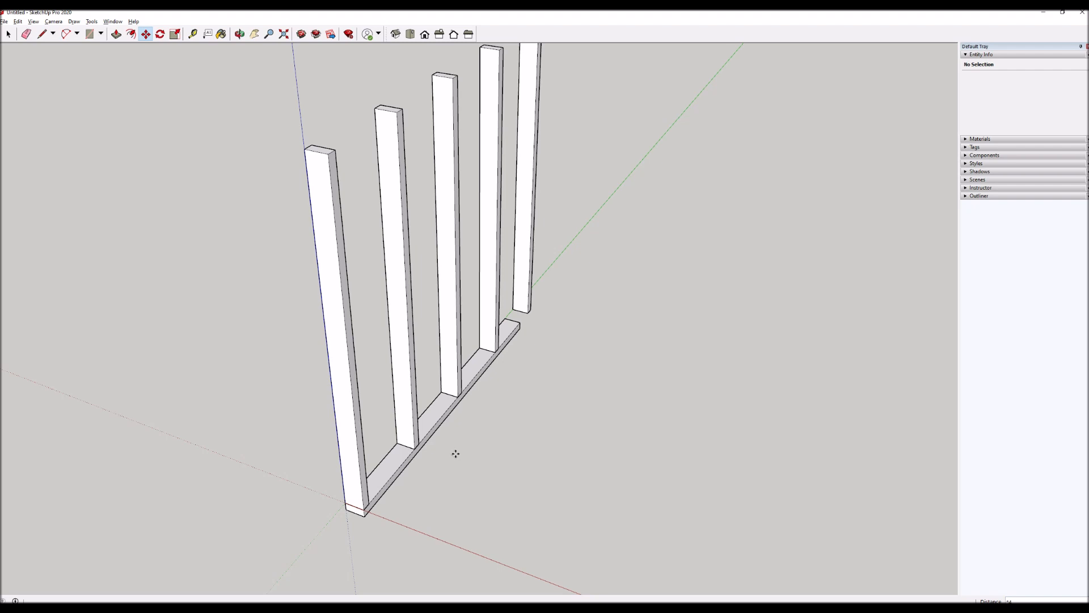
key(space)
Scale the bottom plate lengthwise along the green axis until it reaches the outer edge of the last post.
scroll(455, 455, down, 3)
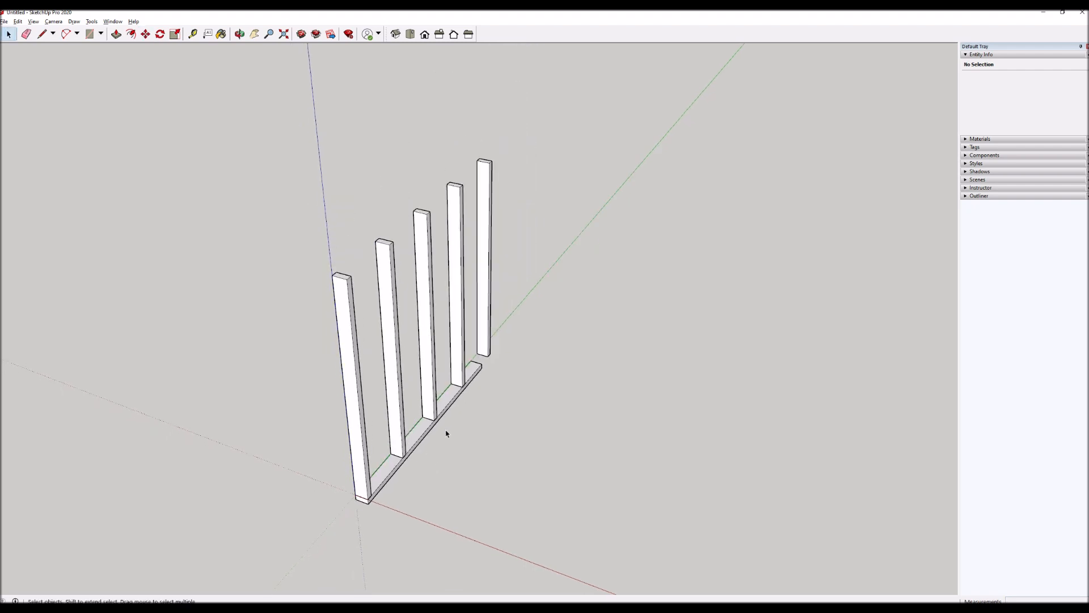
scroll(445, 432, up, 3)
scroll(467, 369, down, 3)
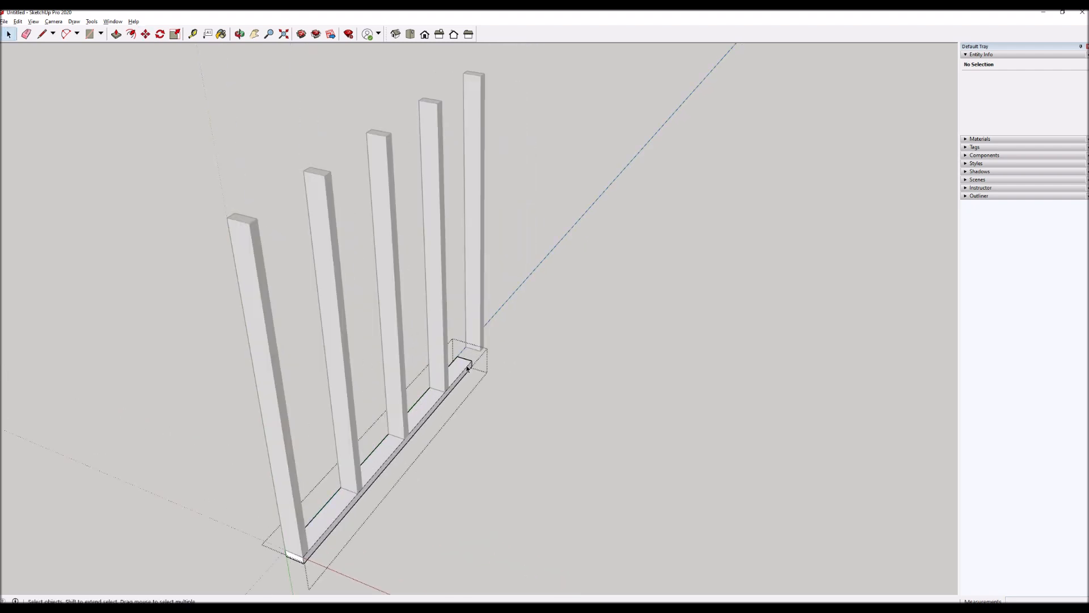
scroll(469, 368, up, 4)
click(468, 368)
scroll(494, 397, down, 1)
key(s)
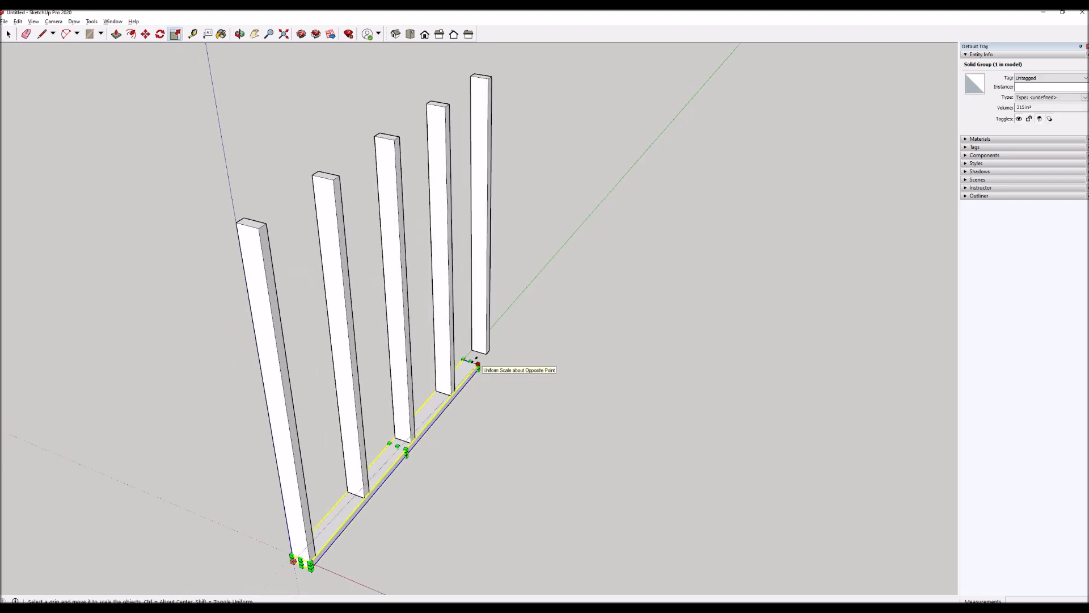
scroll(469, 366, up, 2)
drag(470, 368, 494, 347)
scroll(527, 409, down, 4)
key(space)
click(498, 424)
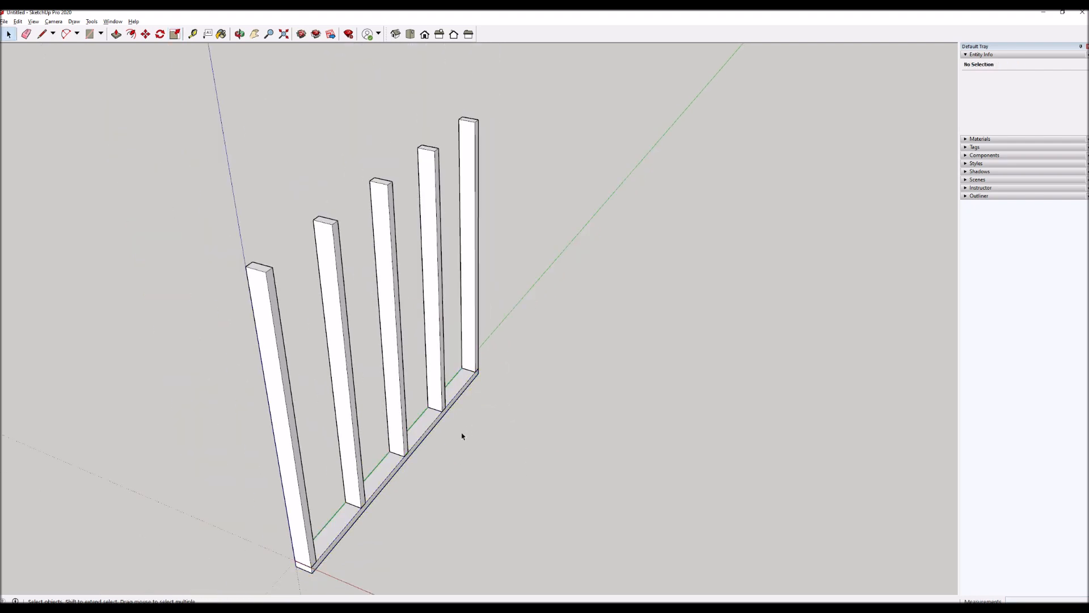
Rotate a copy of the first post about its top corner so it lies across the tops of the other posts.
click(269, 314)
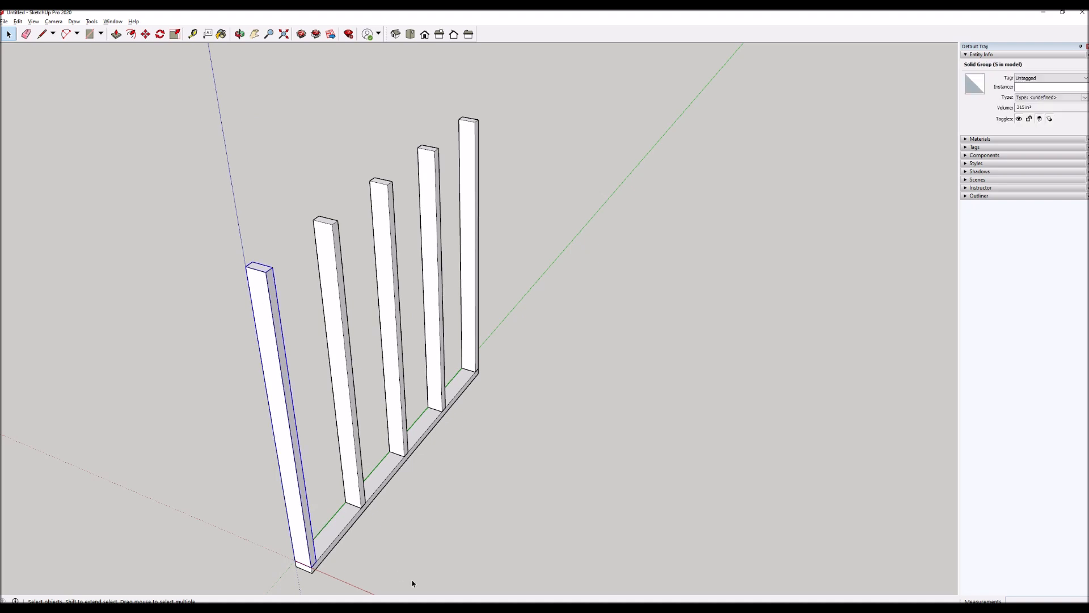
scroll(258, 275, up, 5)
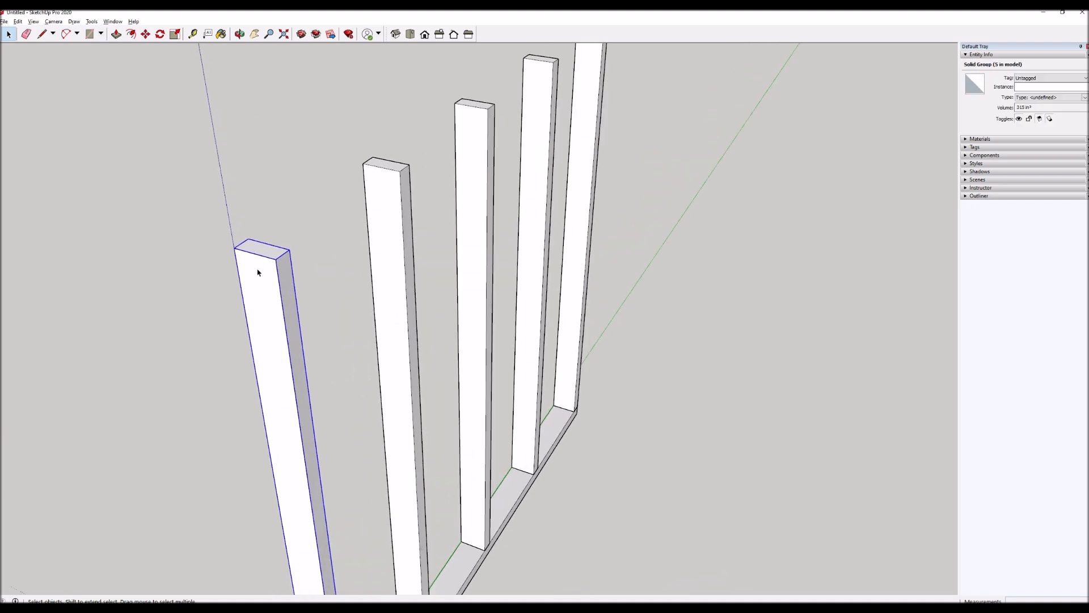
key(q)
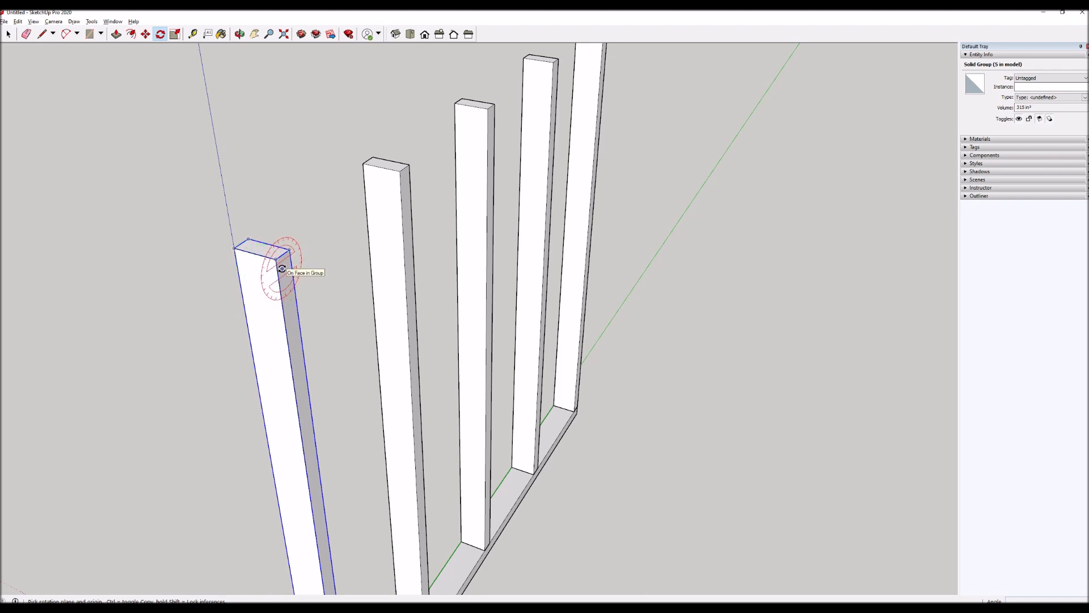
click(277, 260)
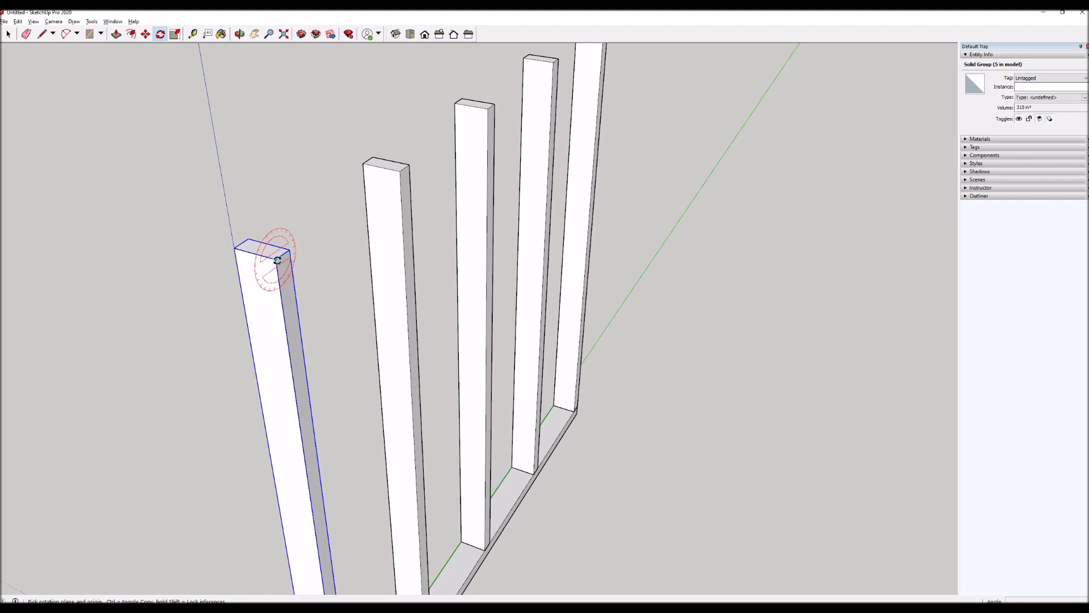
click(285, 322)
key(ctrl)
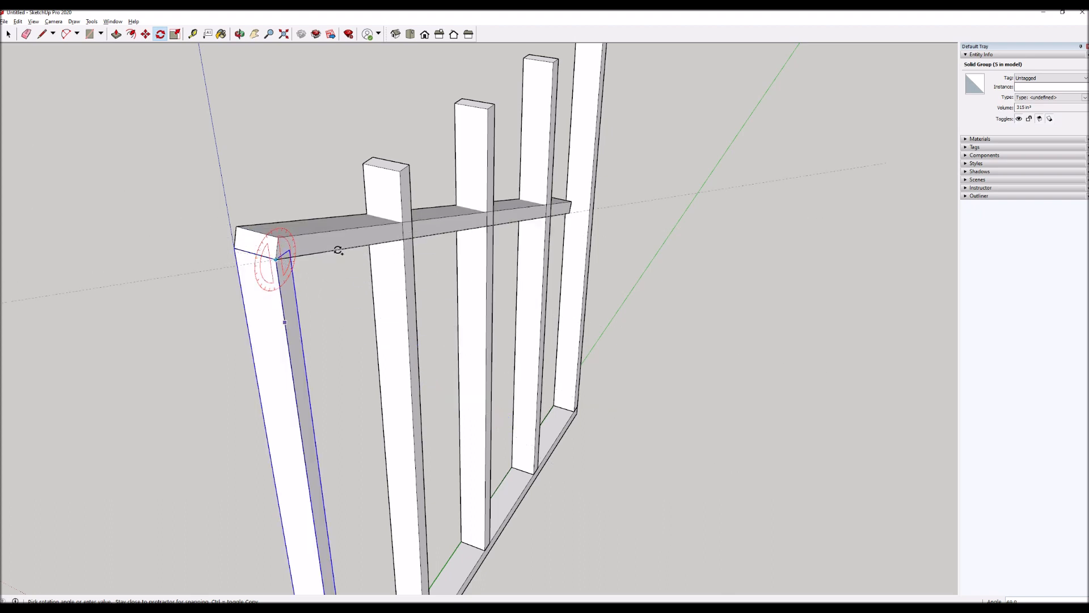
click(341, 221)
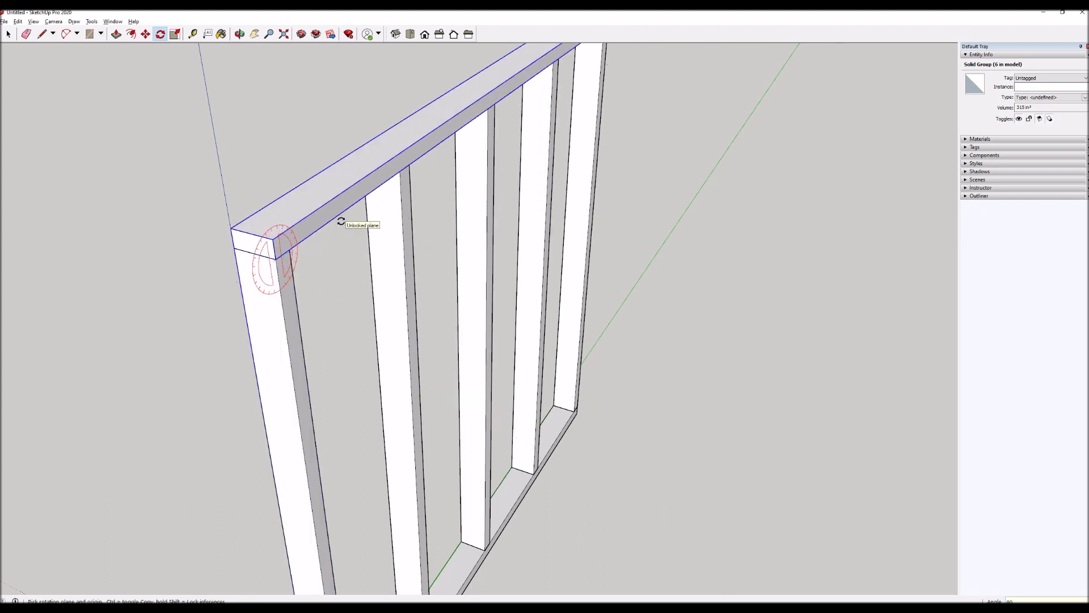
scroll(305, 426, down, 4)
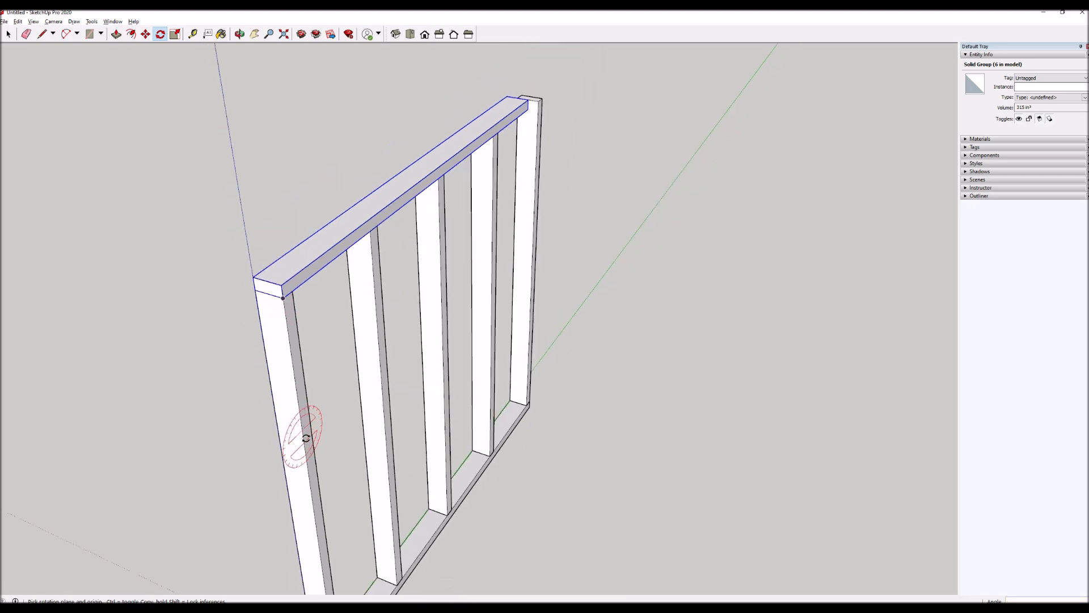
Try to scale the top plate lengthwise towards the last post.
middle_drag(494, 199, 473, 228)
scroll(559, 222, up, 4)
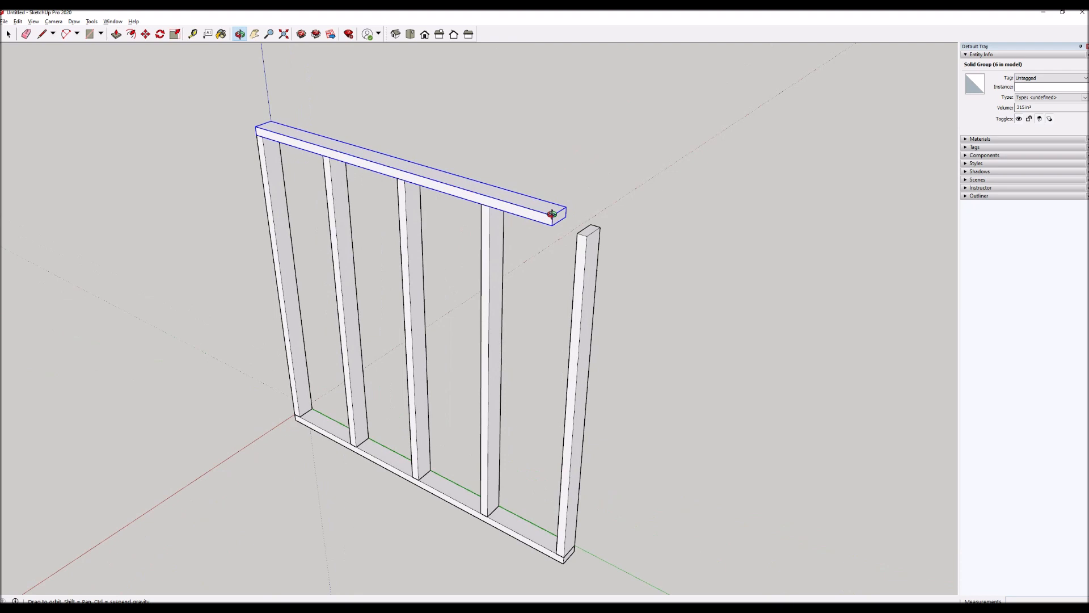
key(space)
key(s)
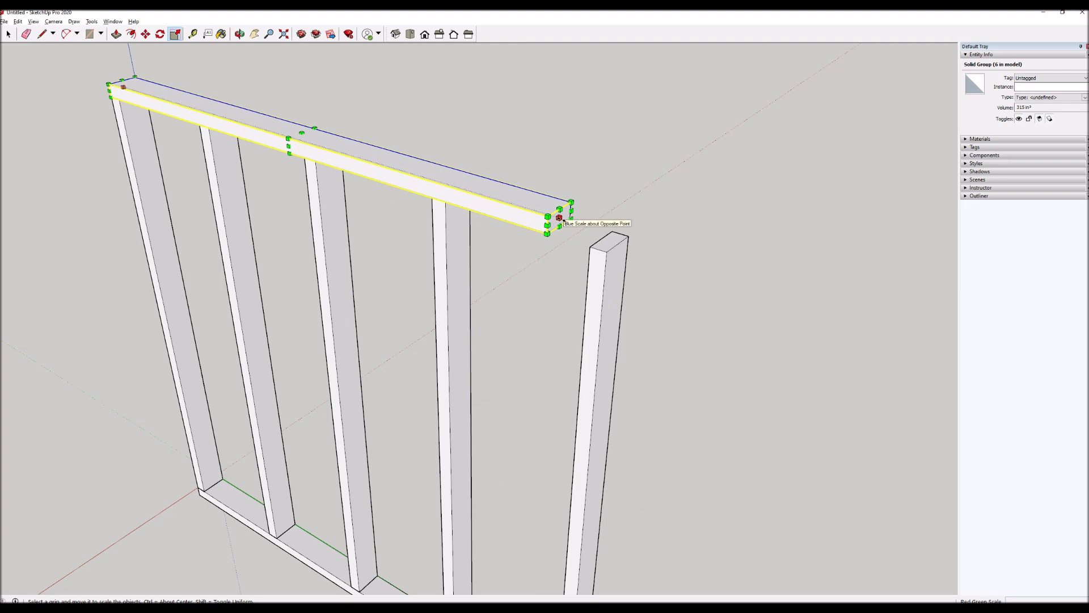
click(572, 221)
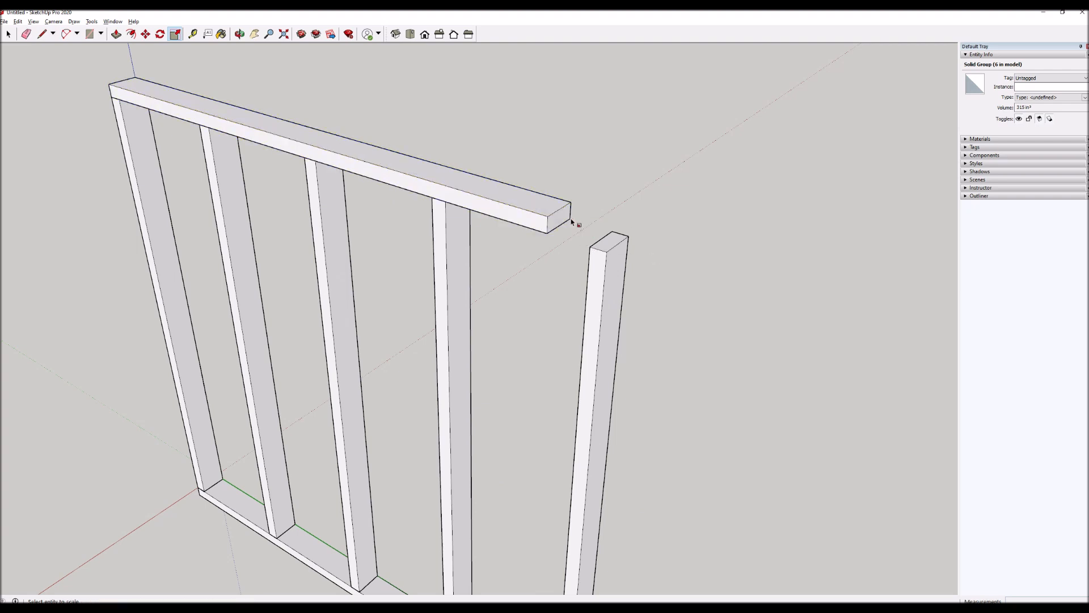
Edit the top plate's group and move its end face out to the last post's outer corner, lengthening the plate.
key(space)
double_click(562, 219)
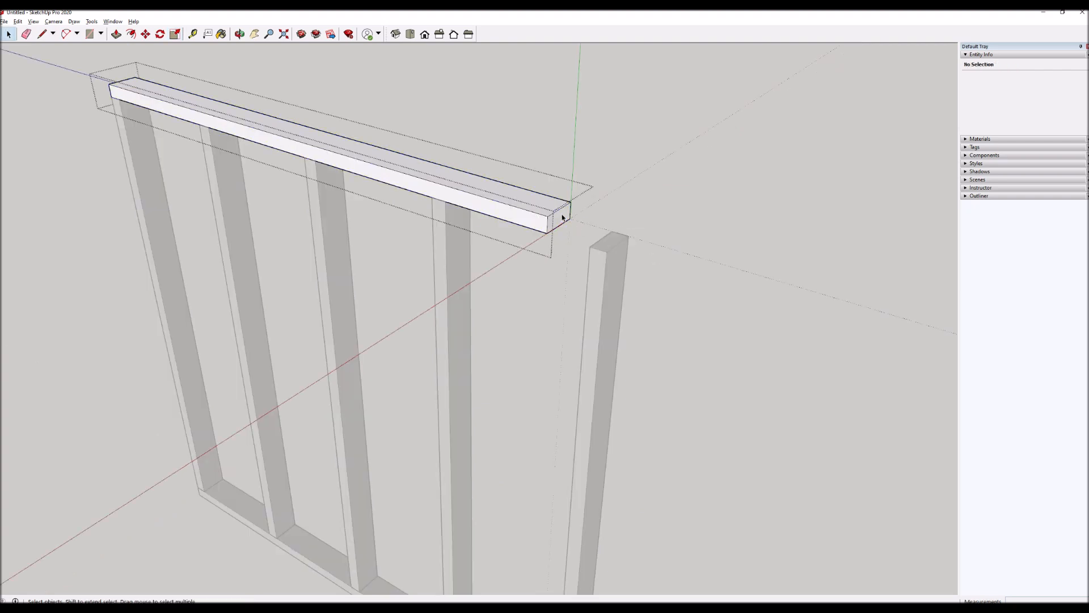
click(562, 217)
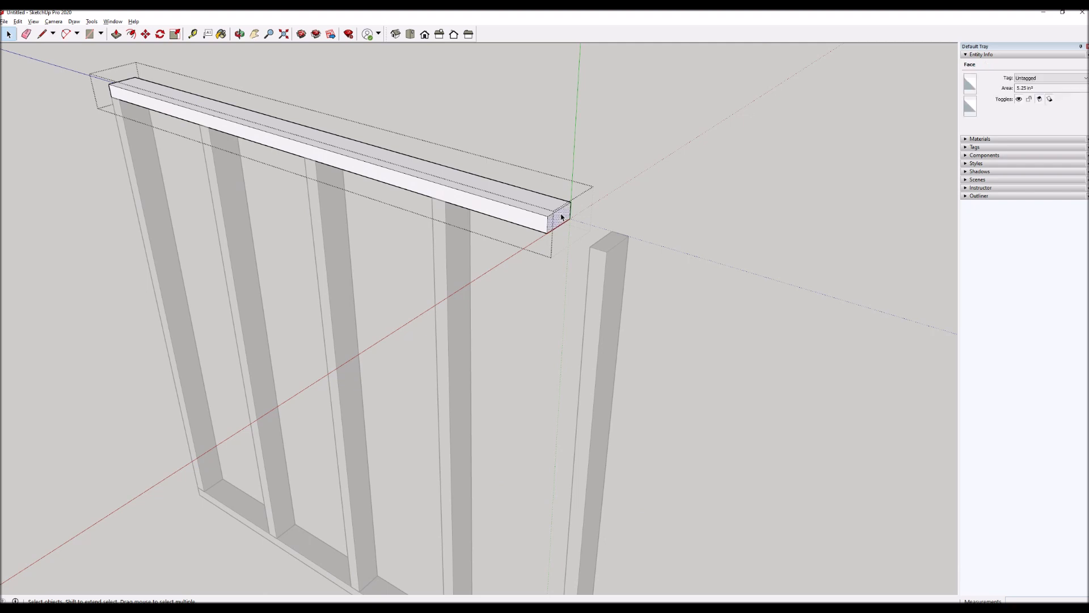
key(m)
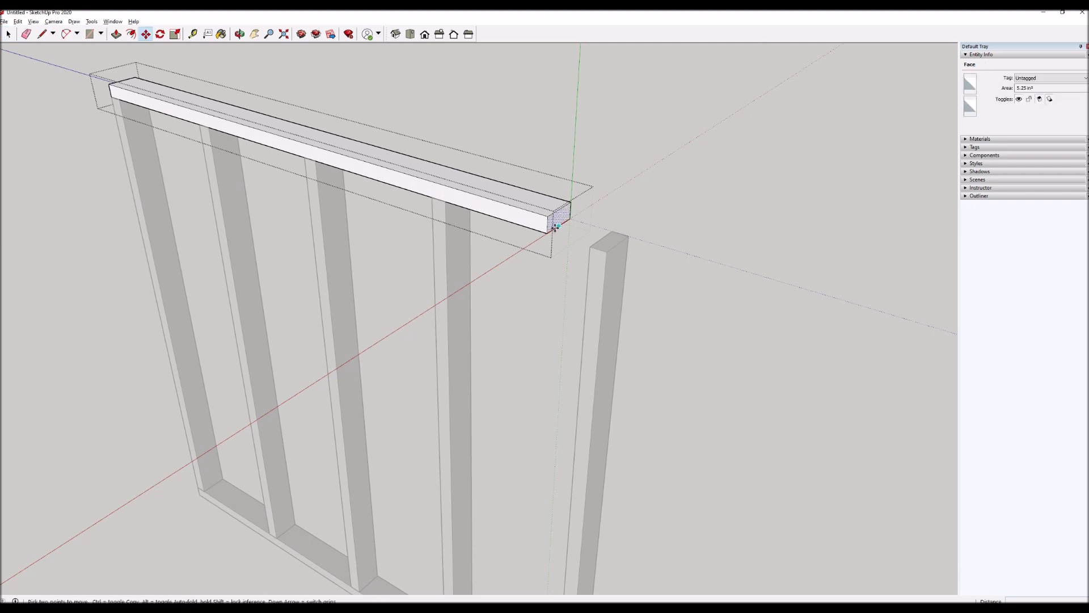
click(545, 233)
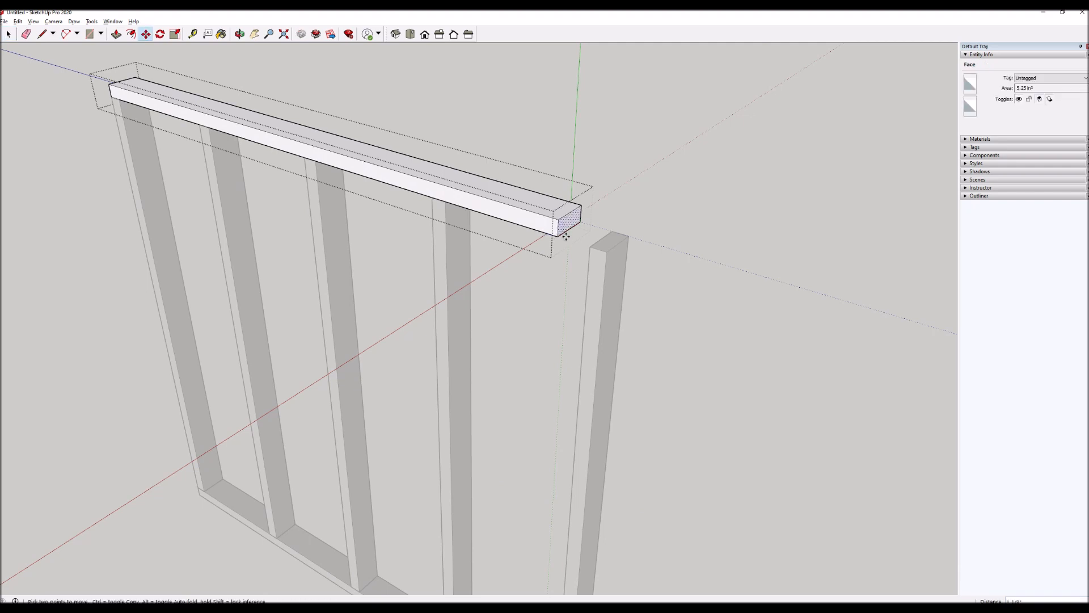
click(607, 252)
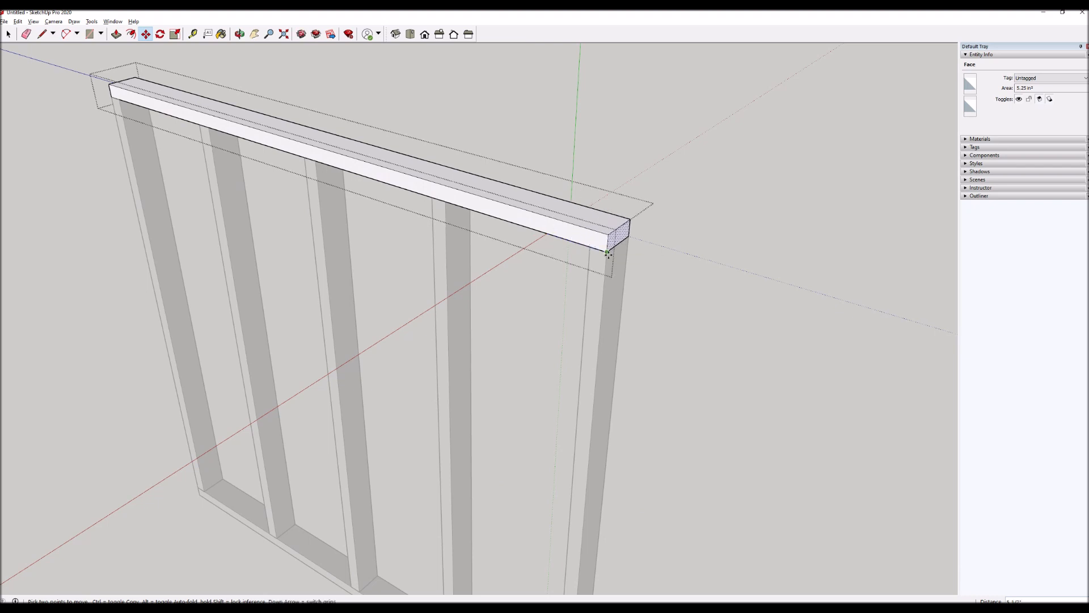
key(space)
click(683, 262)
Select all pieces of the stud frame and copy them 6 feet along the red axis.
scroll(574, 278, down, 7)
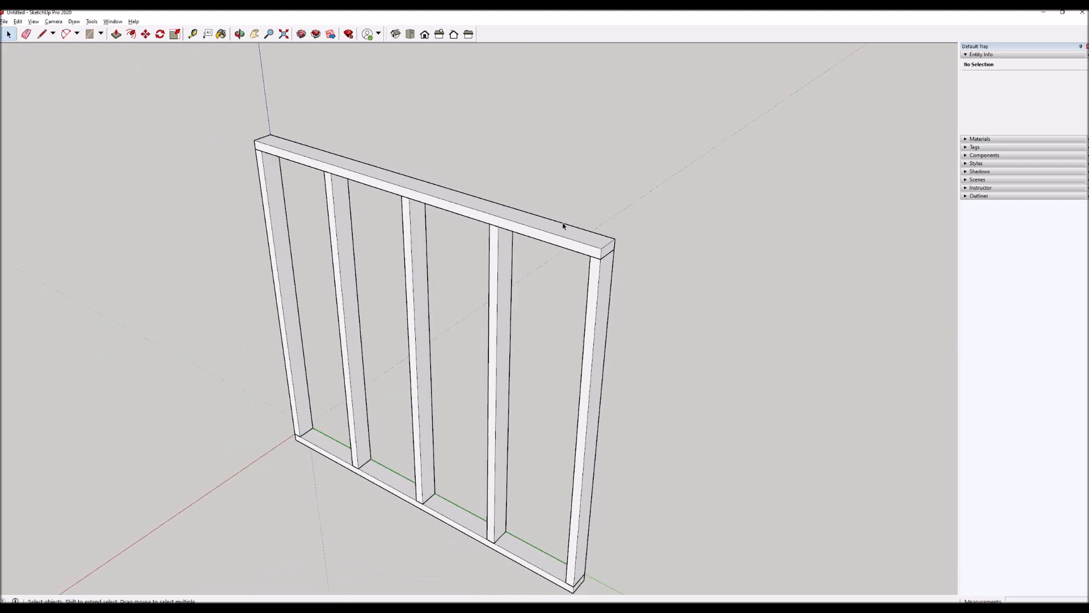
middle_drag(590, 363, 489, 359)
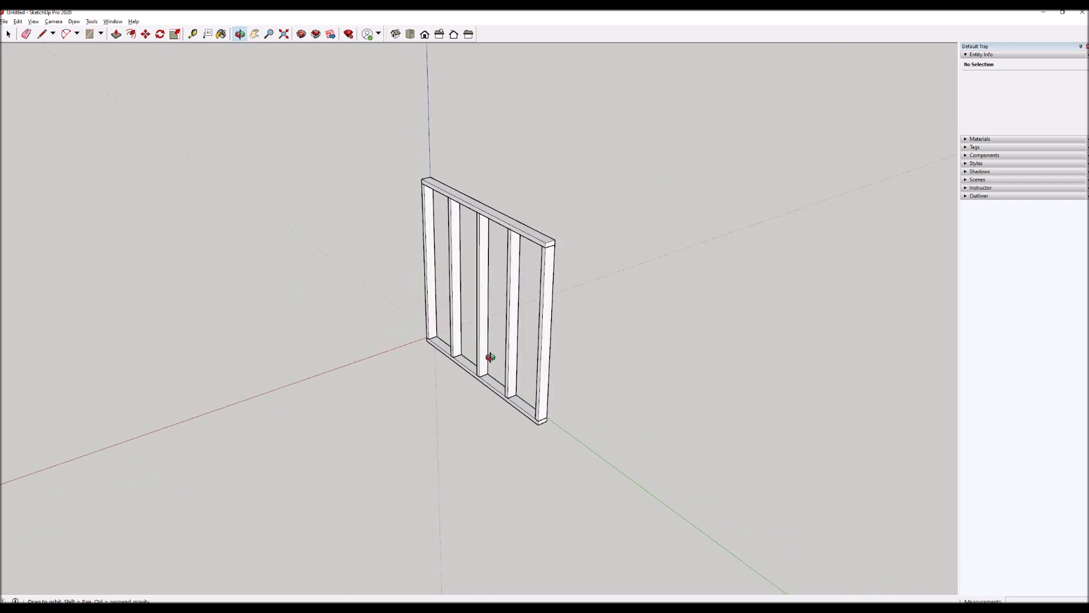
drag(334, 112, 622, 445)
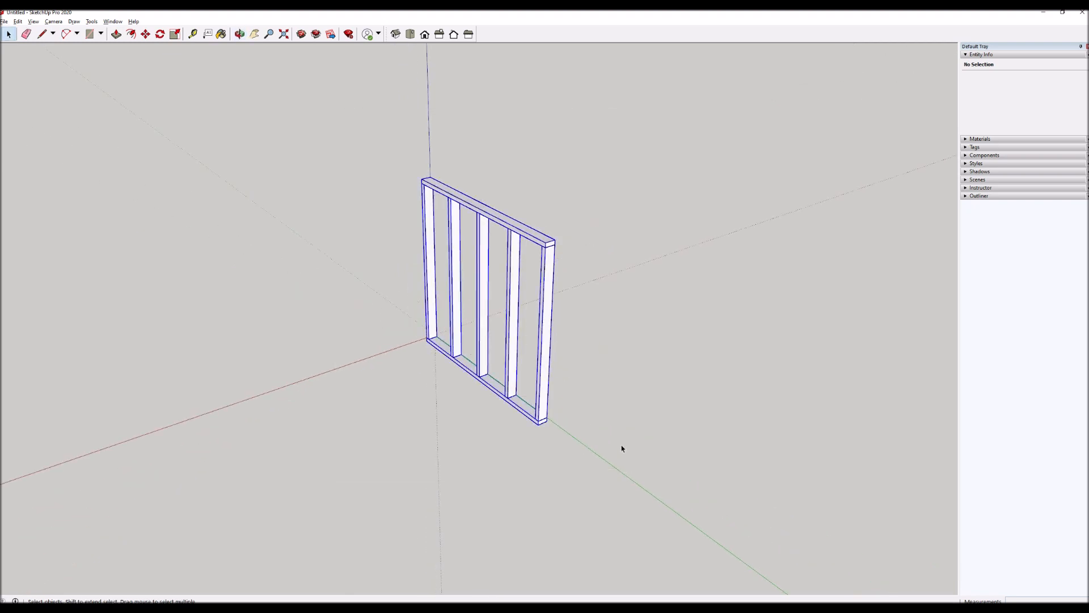
key(m)
click(589, 423)
key(ctrl)
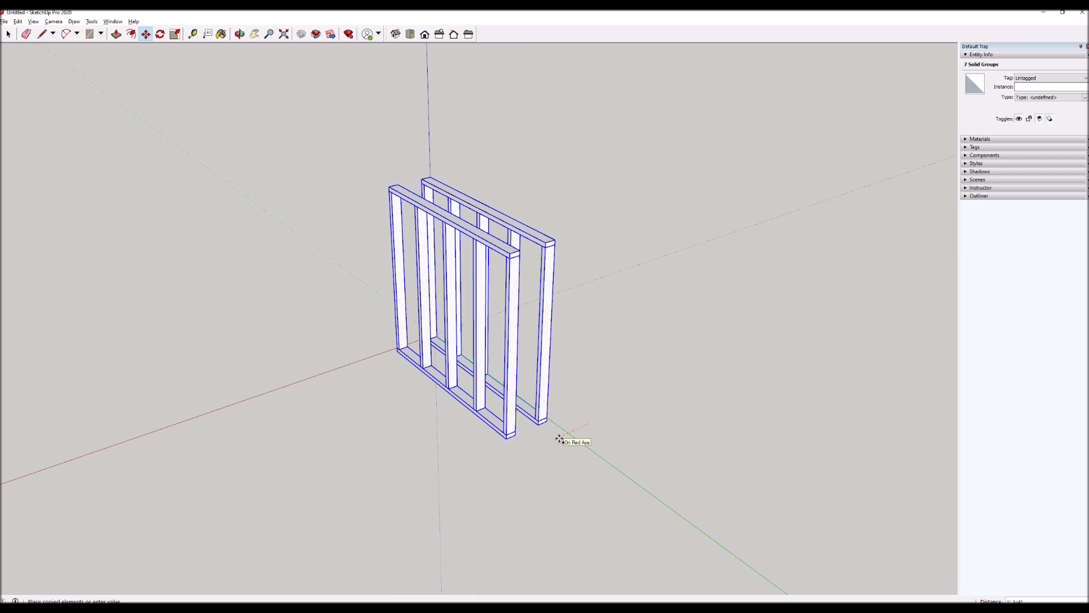
text(6')
key(Return)
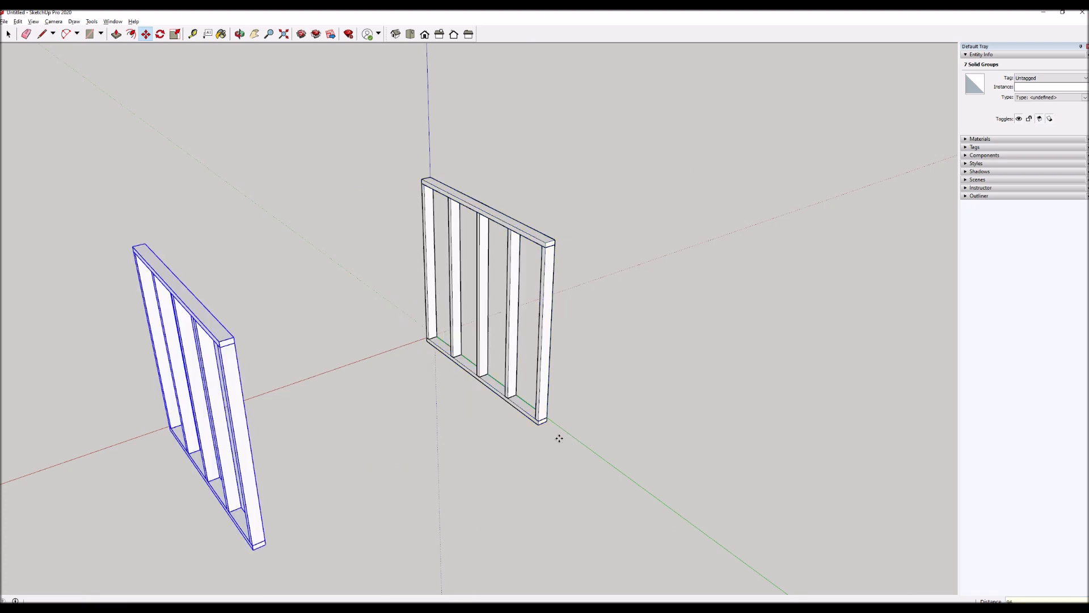
Measure the distance between the bottom corners of the original frame and its copy.
key(t)
click(537, 424)
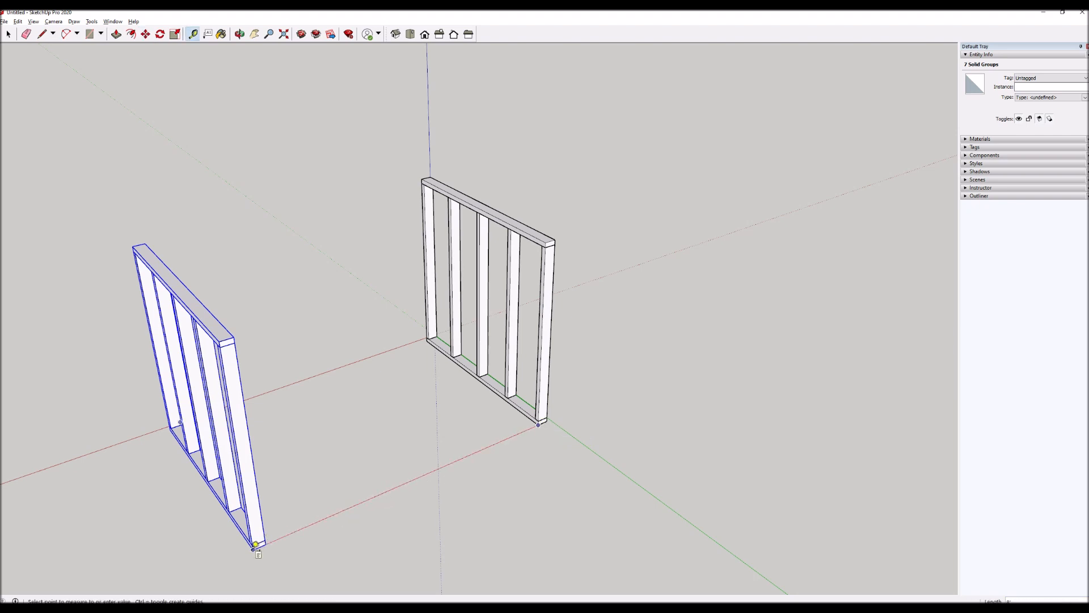
key(space)
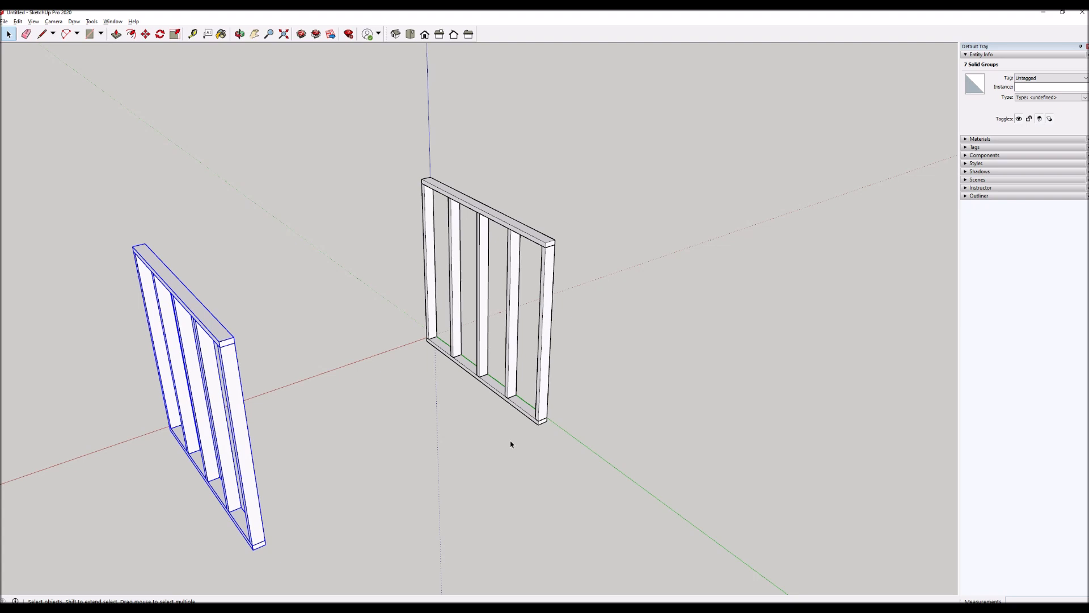
key(t)
click(546, 420)
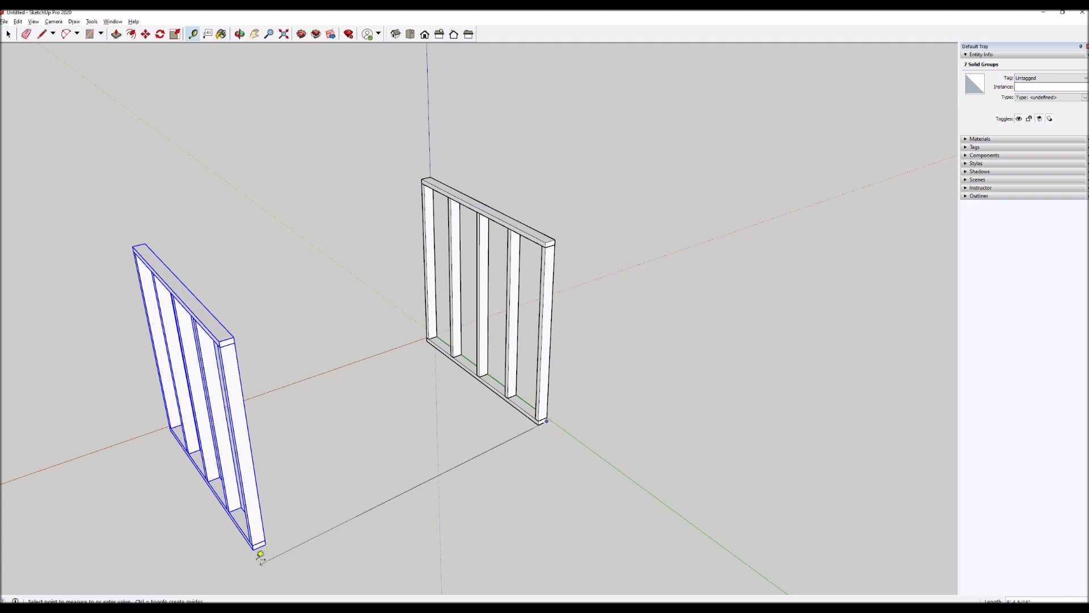
key(space)
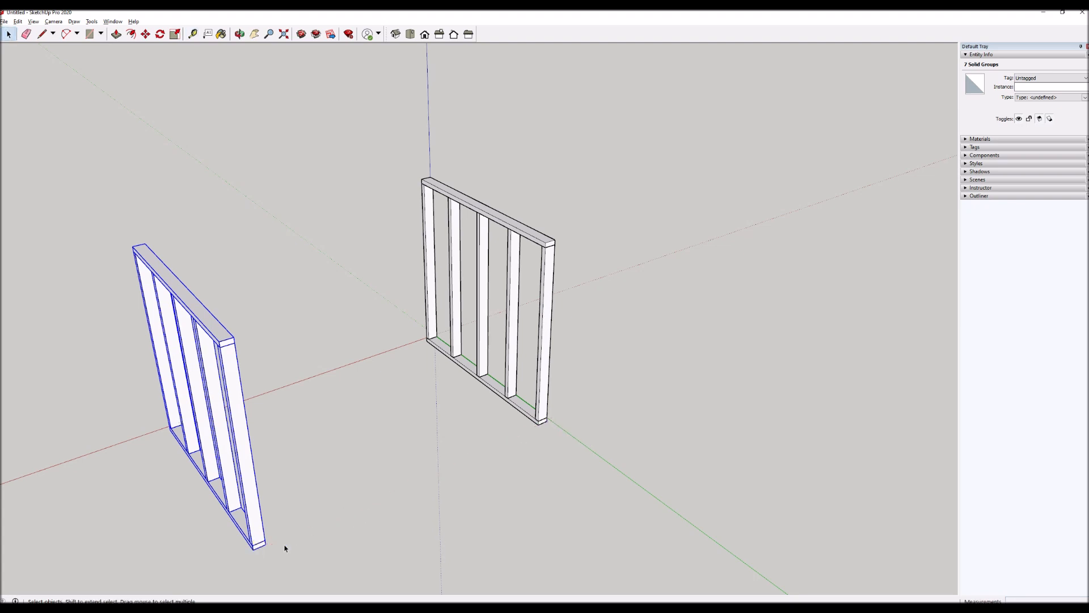
Move the copied frame 3.5 inches along the red axis towards the original frame.
key(m)
click(301, 492)
text(3.5)
key(Return)
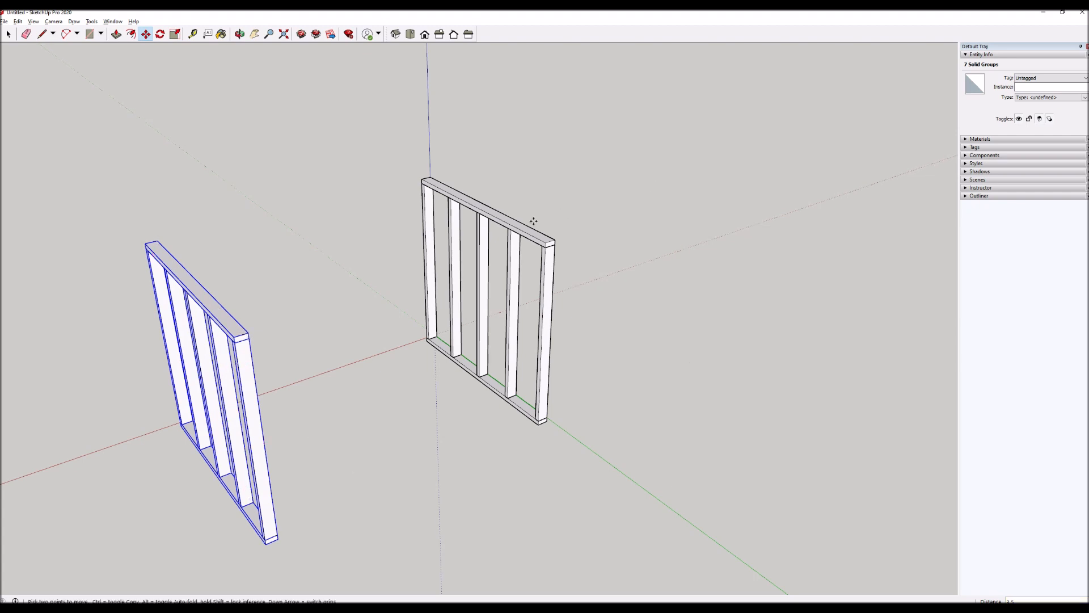
Clear the selection and measure the original frame's height from its bottom outer corner to its top corner.
scroll(429, 383, down, 1)
key(space)
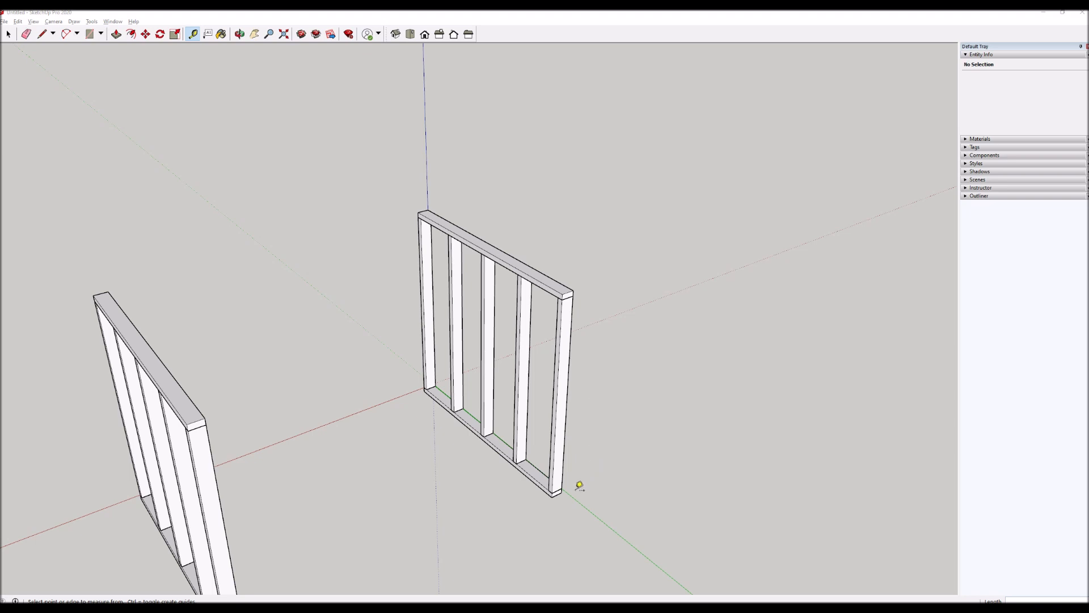
click(562, 492)
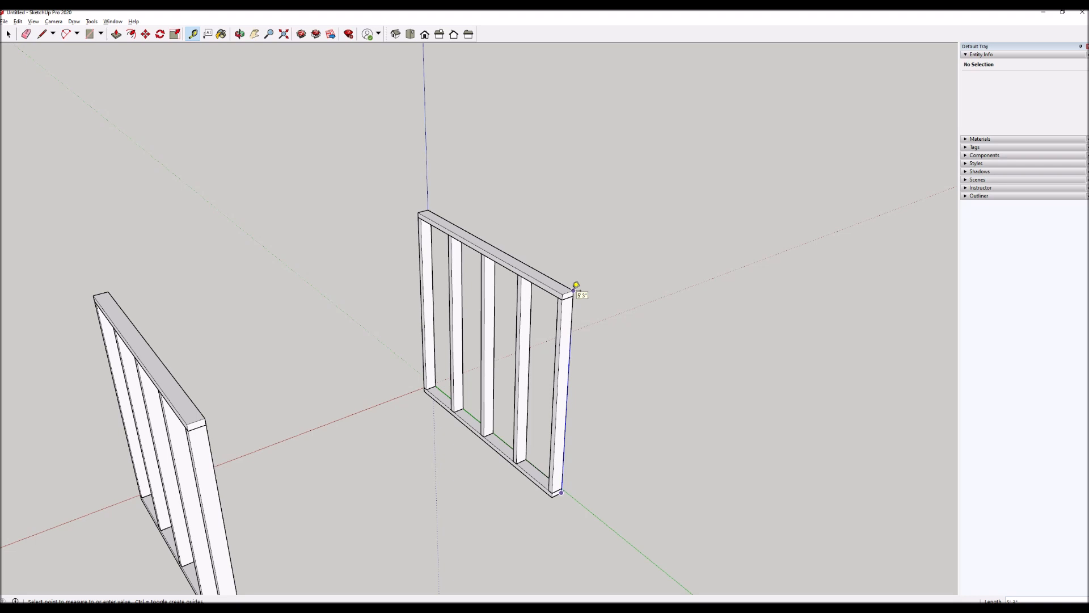
Move the original frame's top plate up 24 inches along the blue axis.
key(space)
click(566, 291)
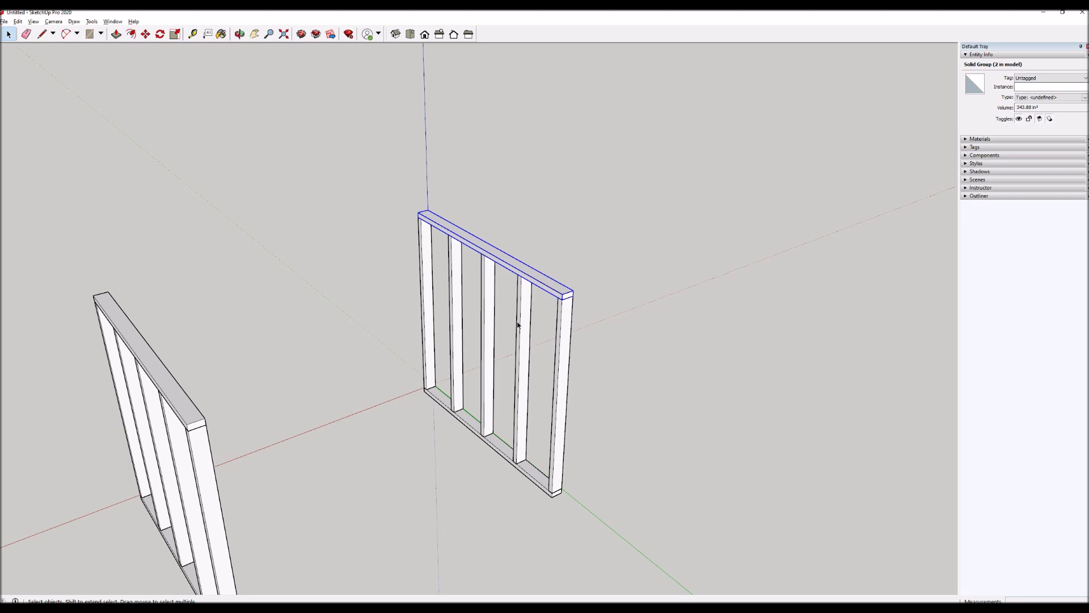
key(m)
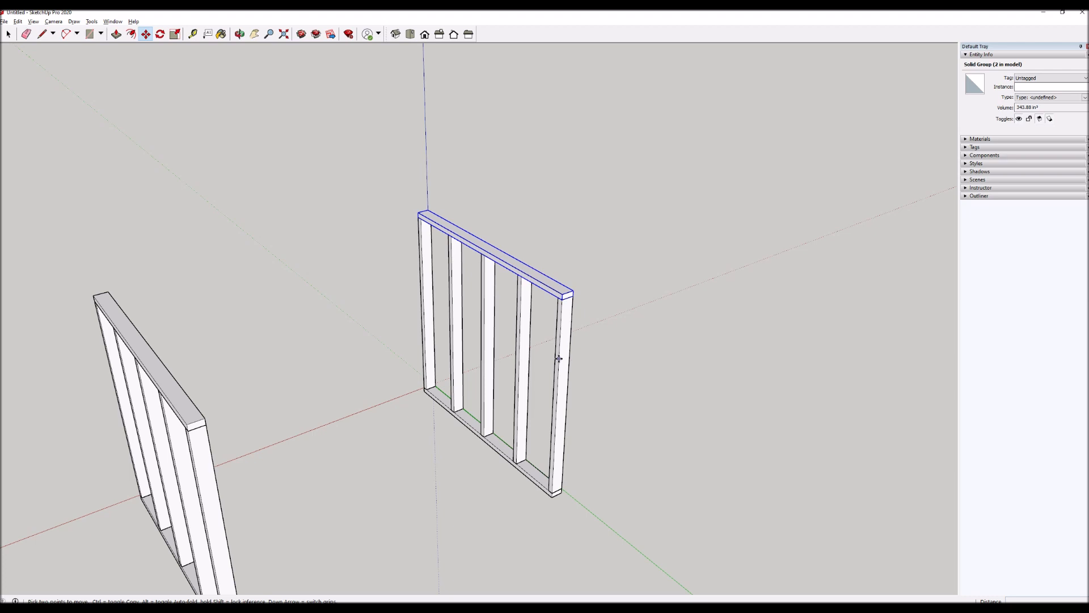
click(559, 359)
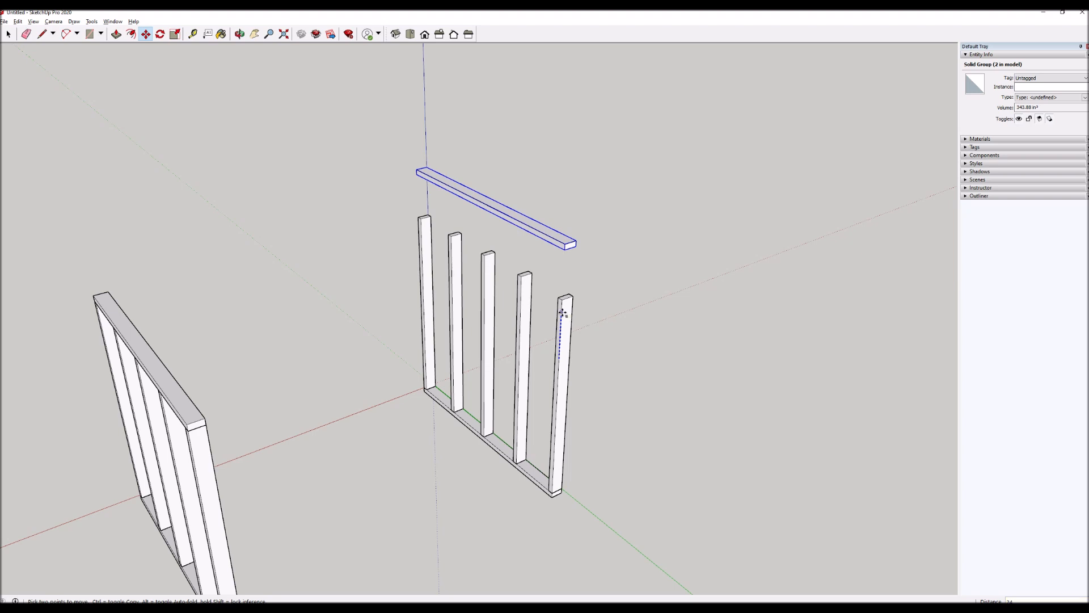
key(Return)
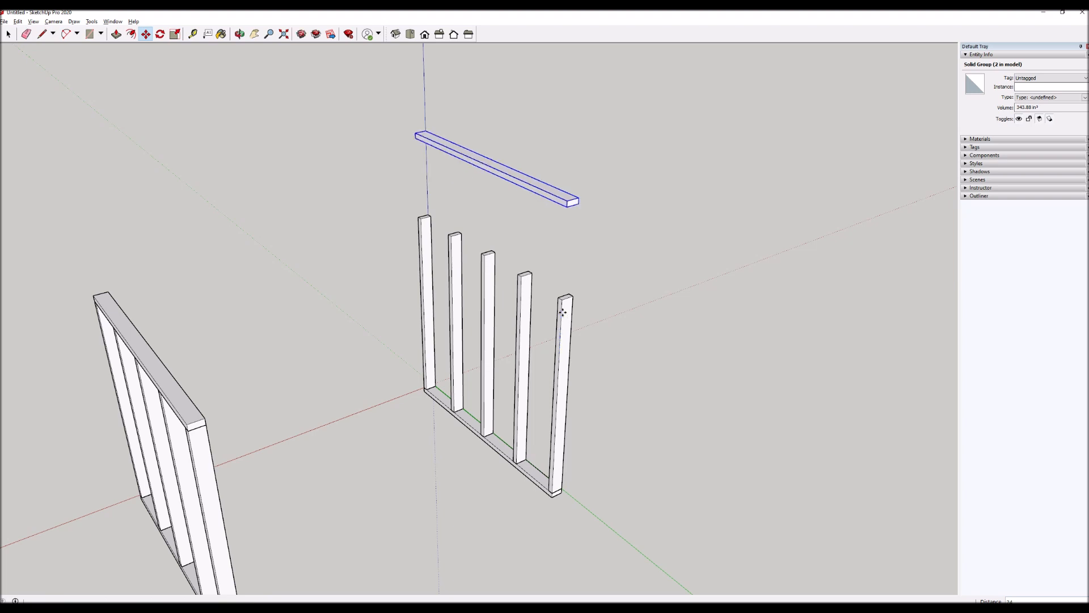
Measure the vertical gap between the end stud's top corner and the raised top plate.
key(t)
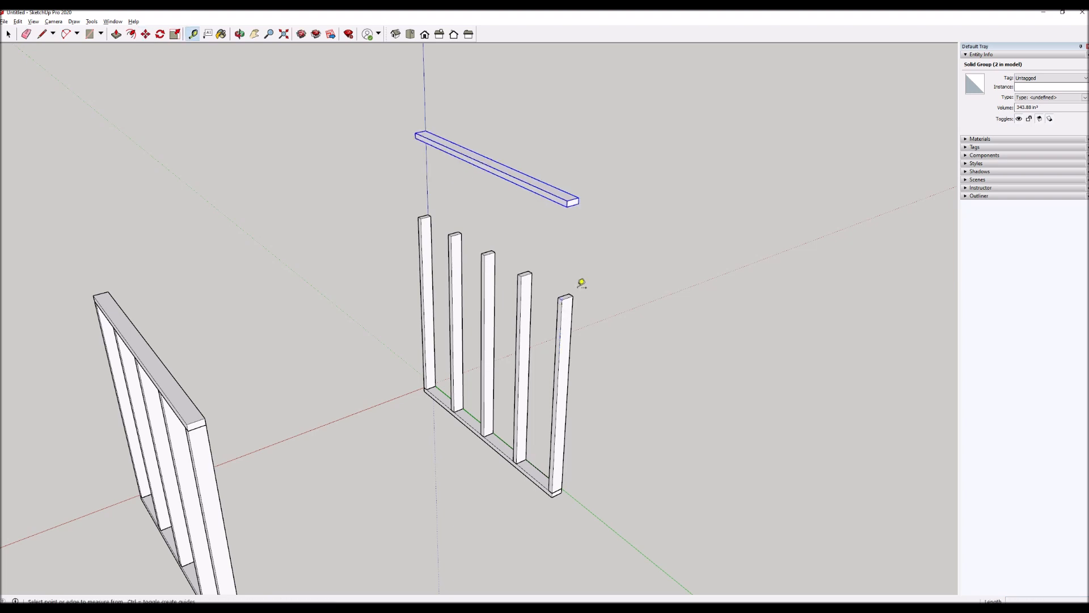
click(573, 296)
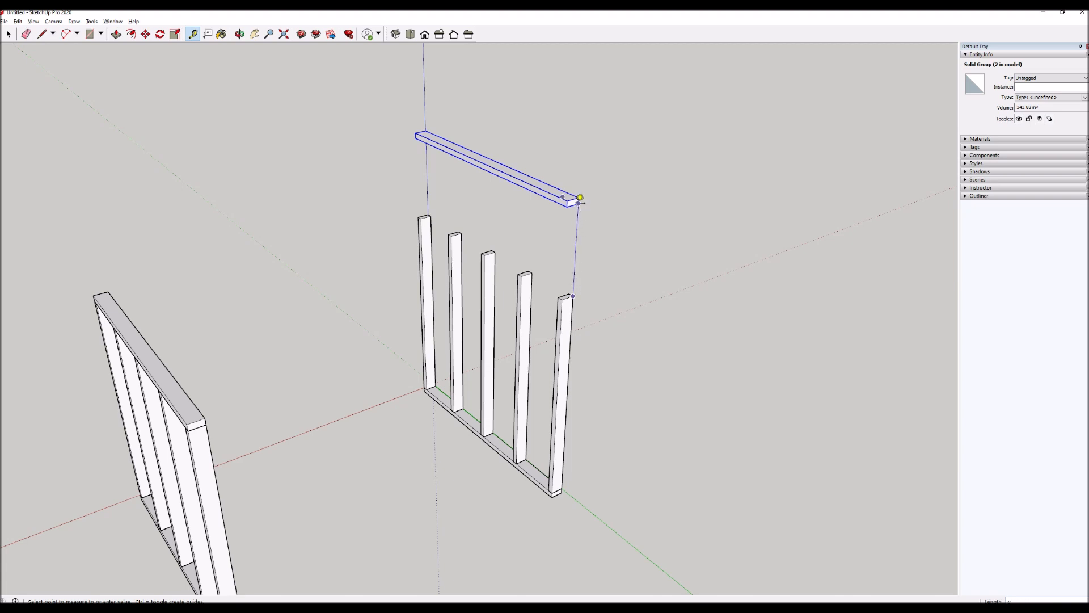
click(584, 199)
key(space)
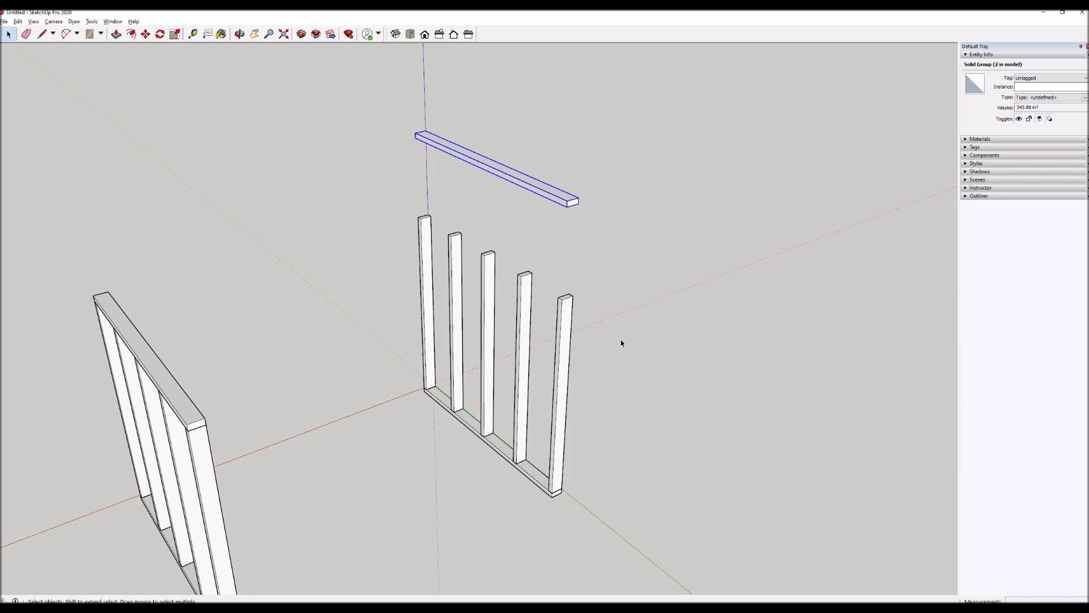
Scale the original frame's five studs upward along the blue axis to the raised plate's underside and clear the selection.
drag(396, 272, 386, 272)
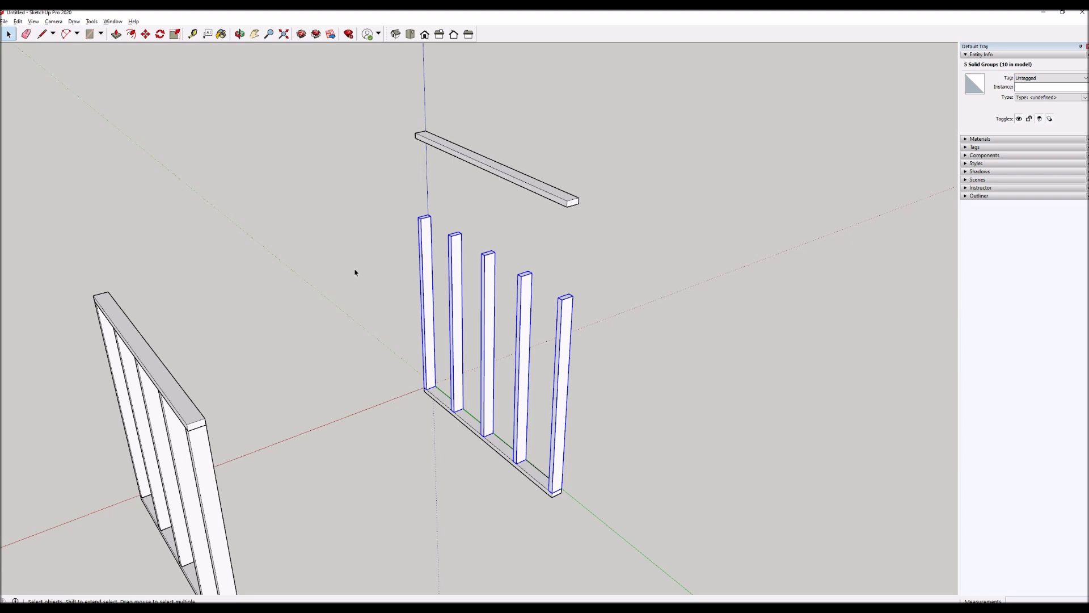
key(s)
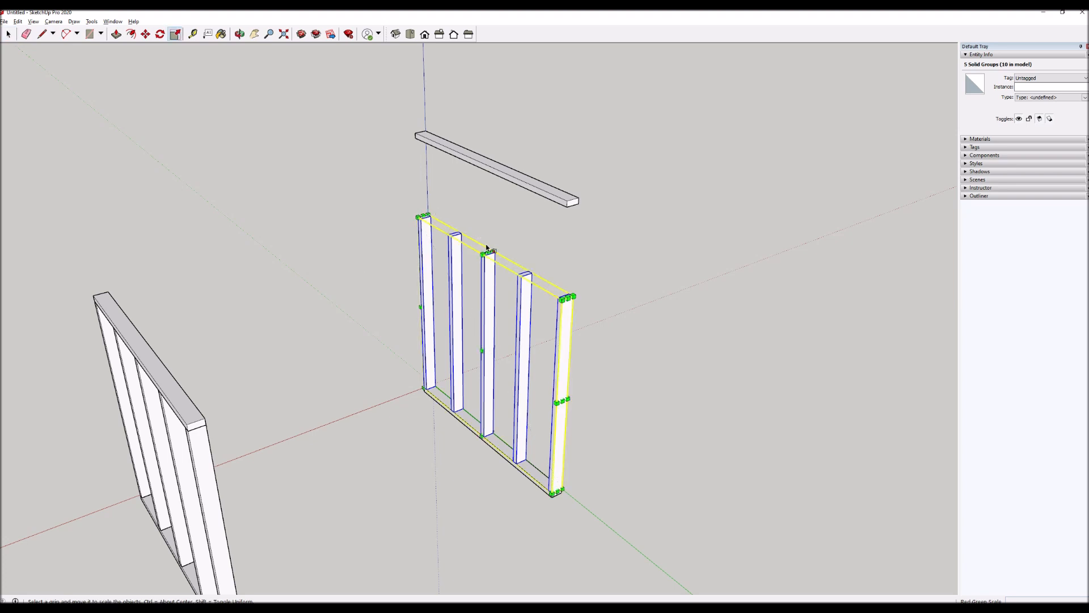
scroll(487, 248, up, 5)
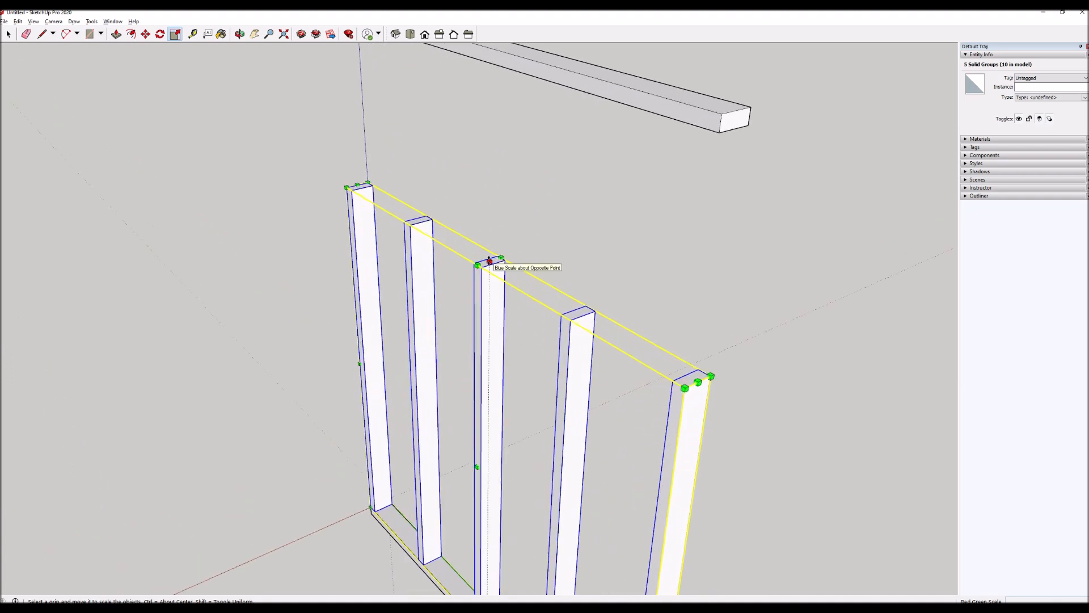
scroll(489, 259, down, 5)
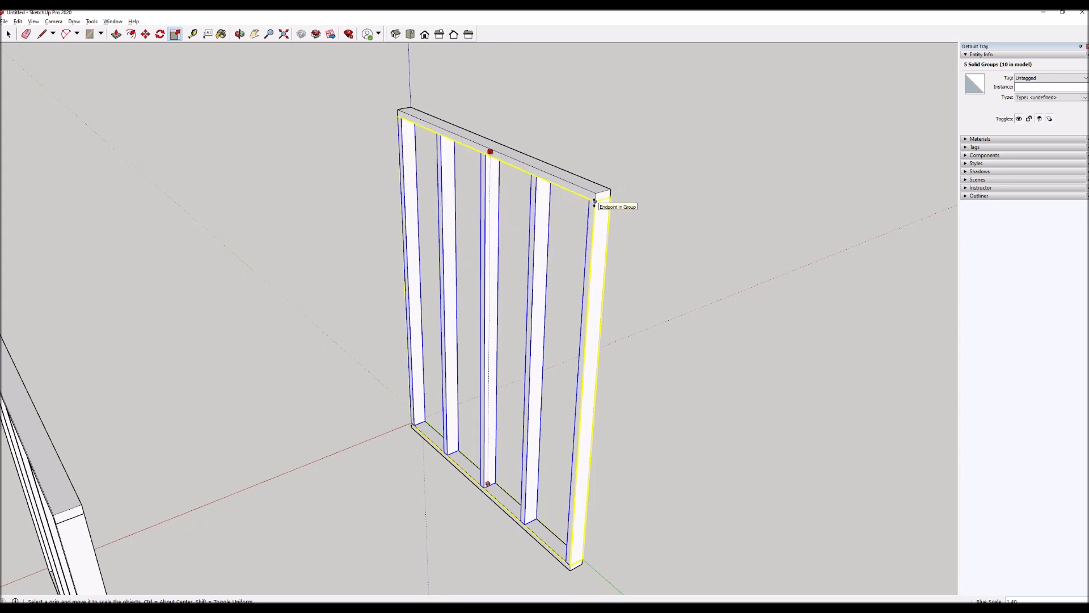
click(594, 201)
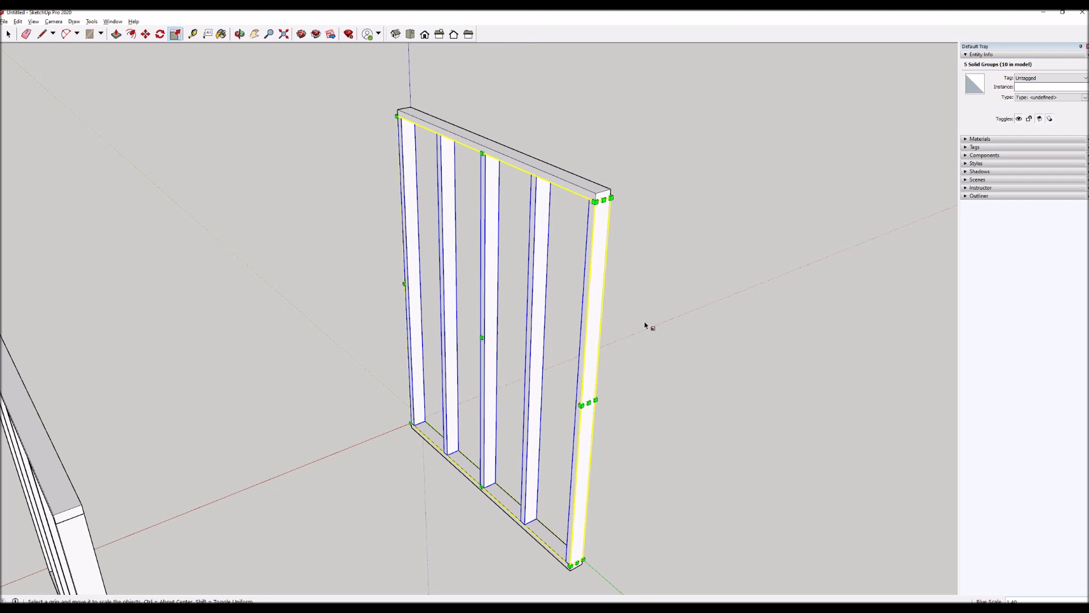
key(space)
middle_drag(634, 331, 527, 248)
click(610, 345)
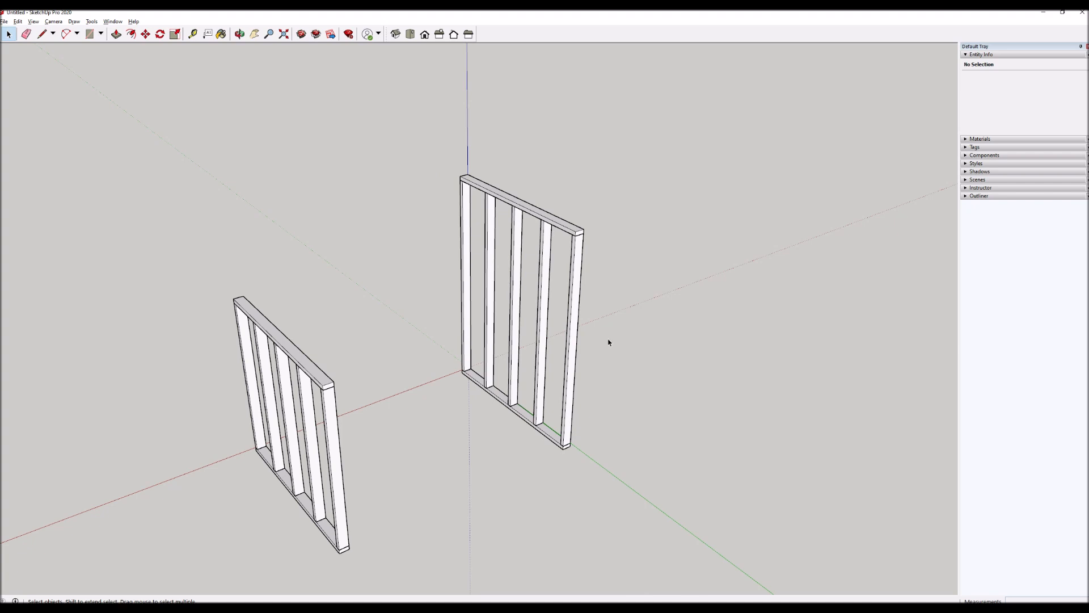
Examine the separate studs and plates of both frames by selecting them one at a time.
click(568, 342)
click(539, 335)
click(516, 321)
click(490, 312)
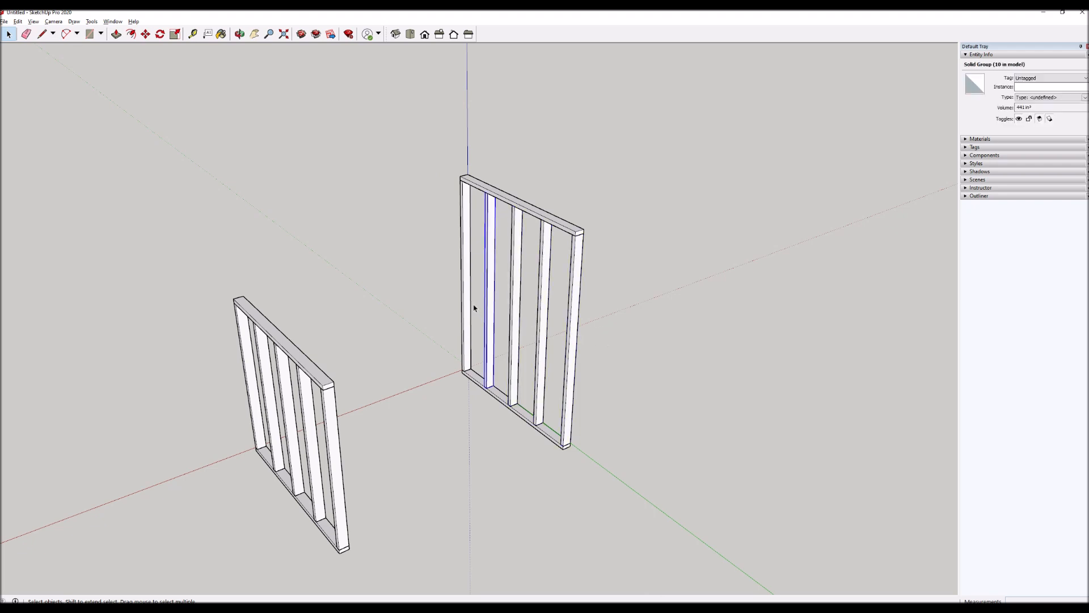
click(469, 307)
click(499, 400)
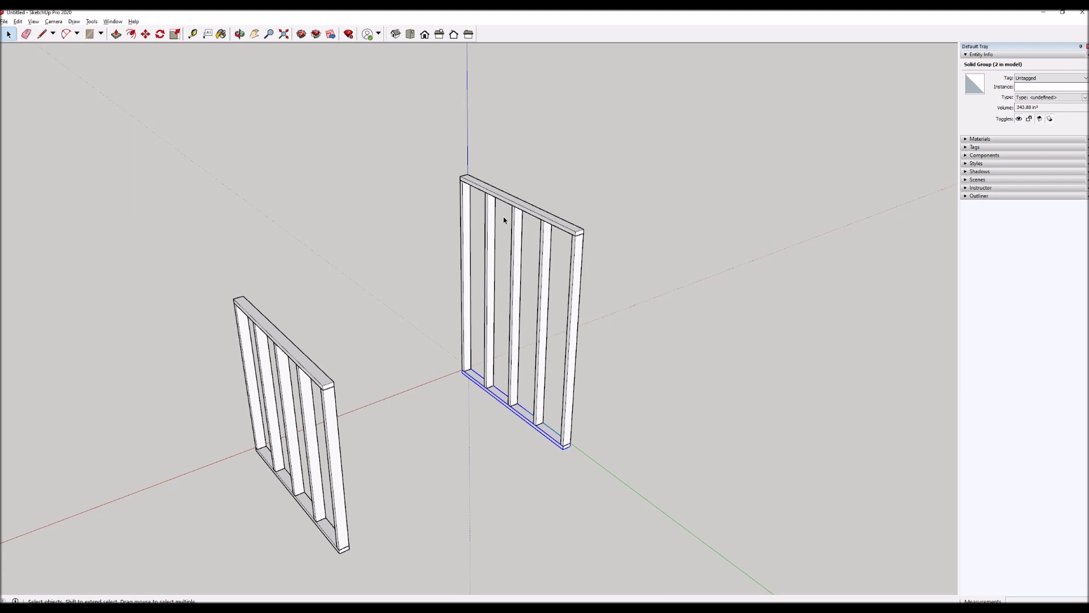
click(507, 200)
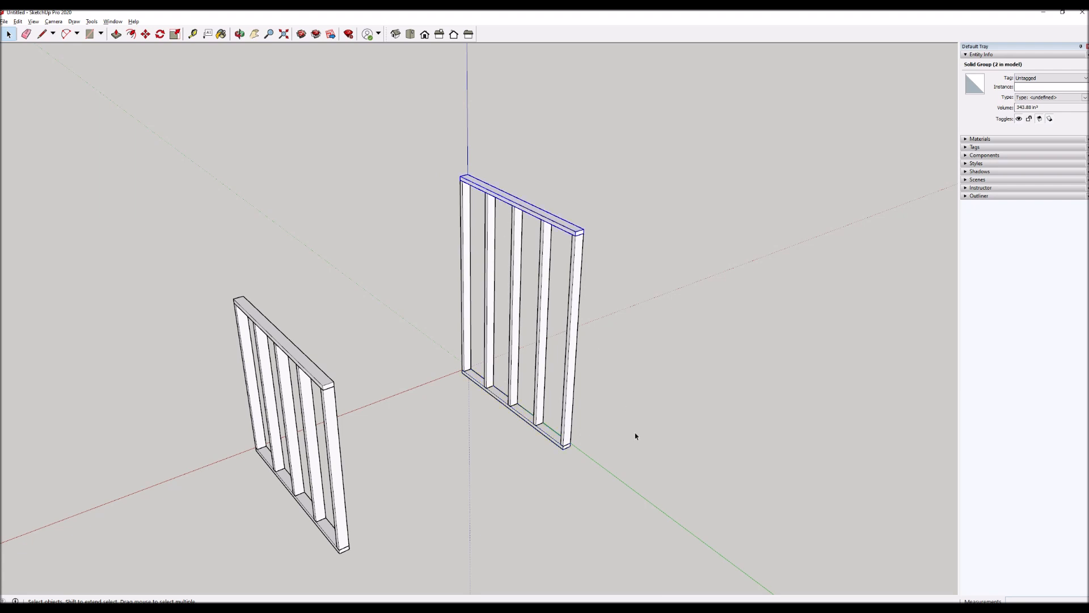
click(328, 430)
click(319, 430)
click(310, 433)
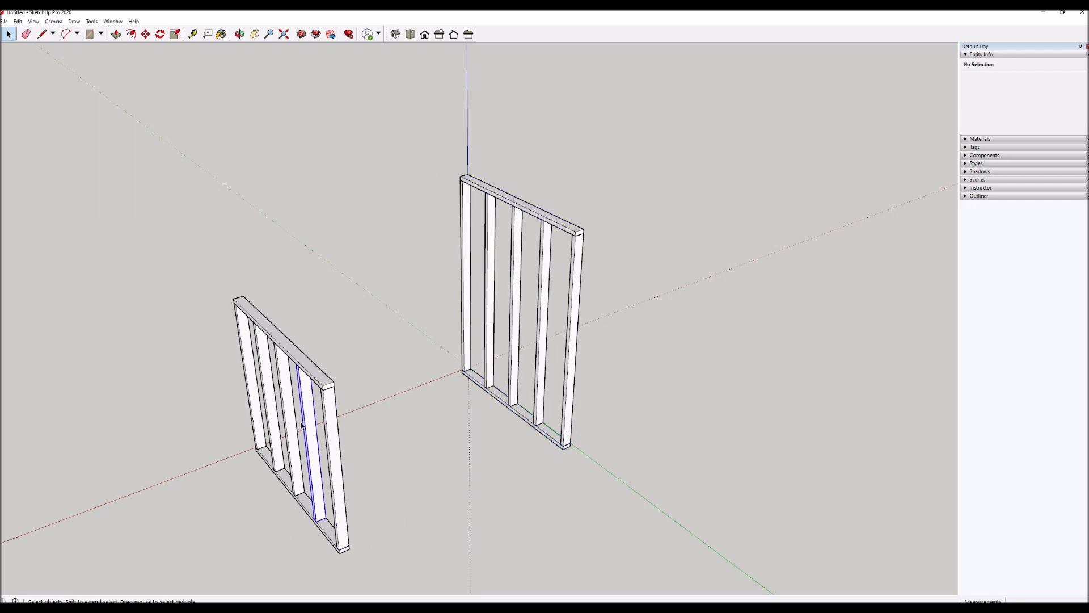
click(293, 420)
click(275, 407)
click(252, 396)
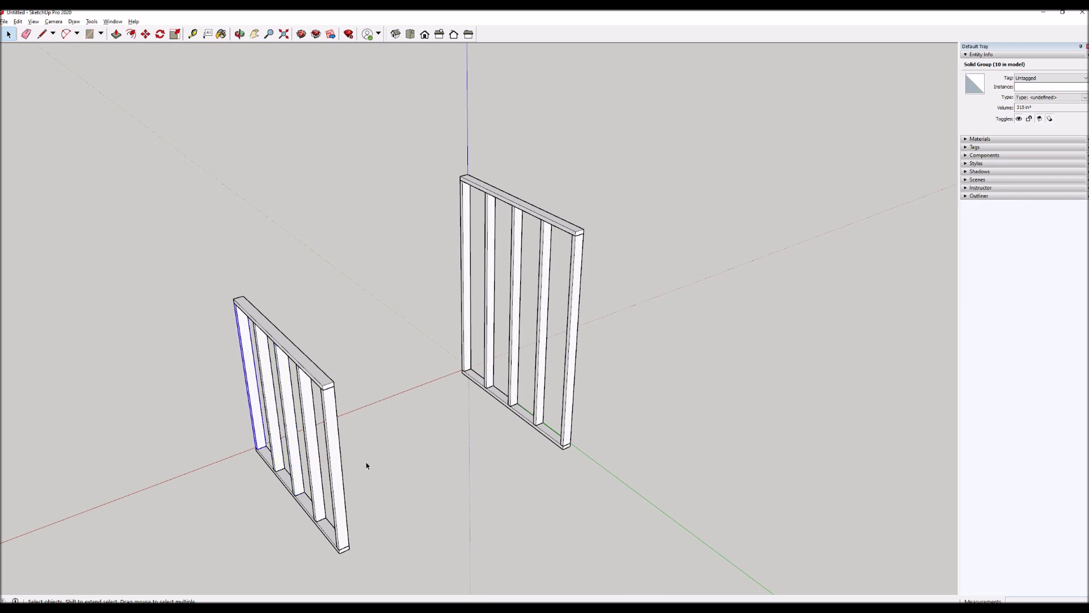
Show the list of tags and rename tag 1 as studs.
click(964, 55)
click(971, 70)
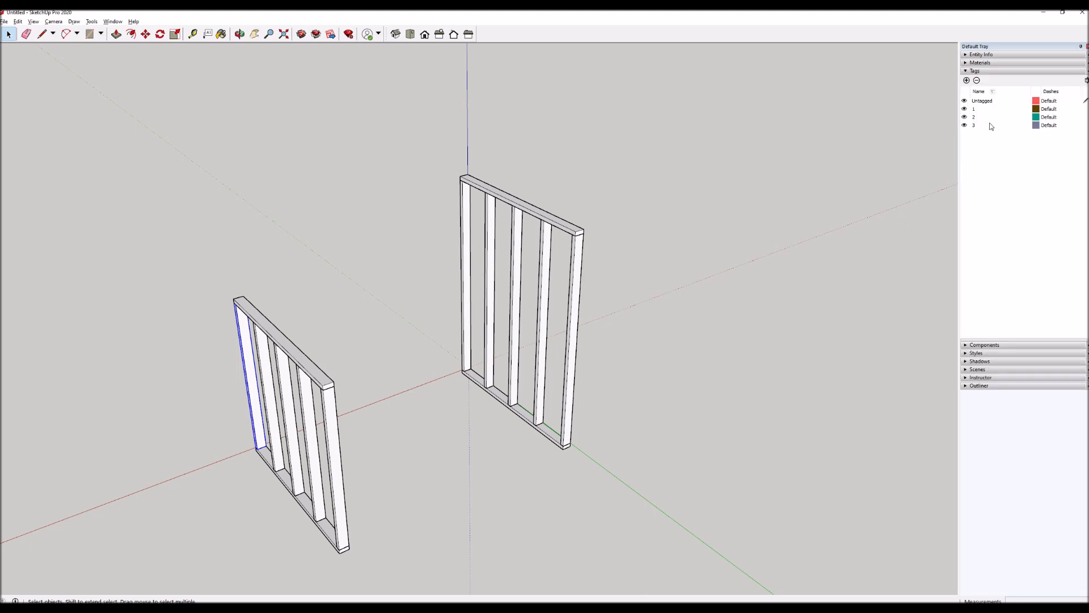
click(975, 110)
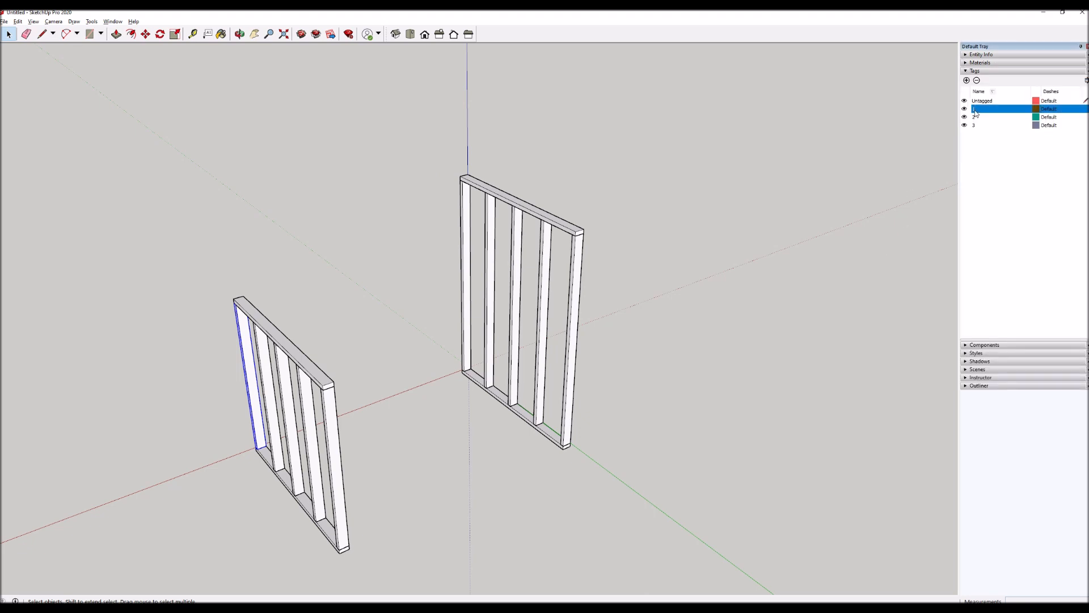
click(974, 111)
text(studs)
key(Return)
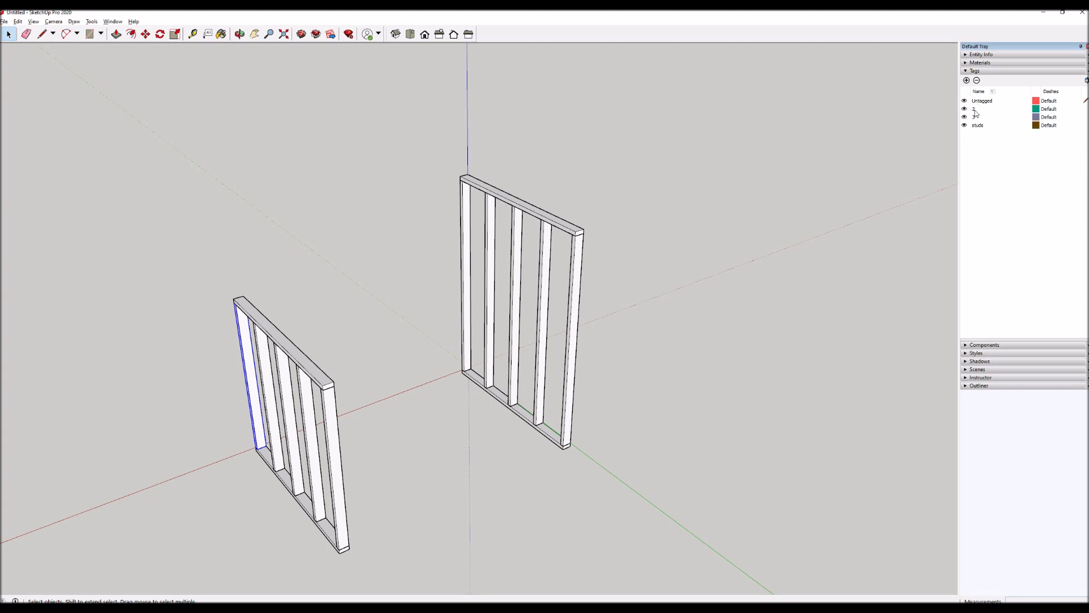
Rename tag 2 as plates.
click(975, 110)
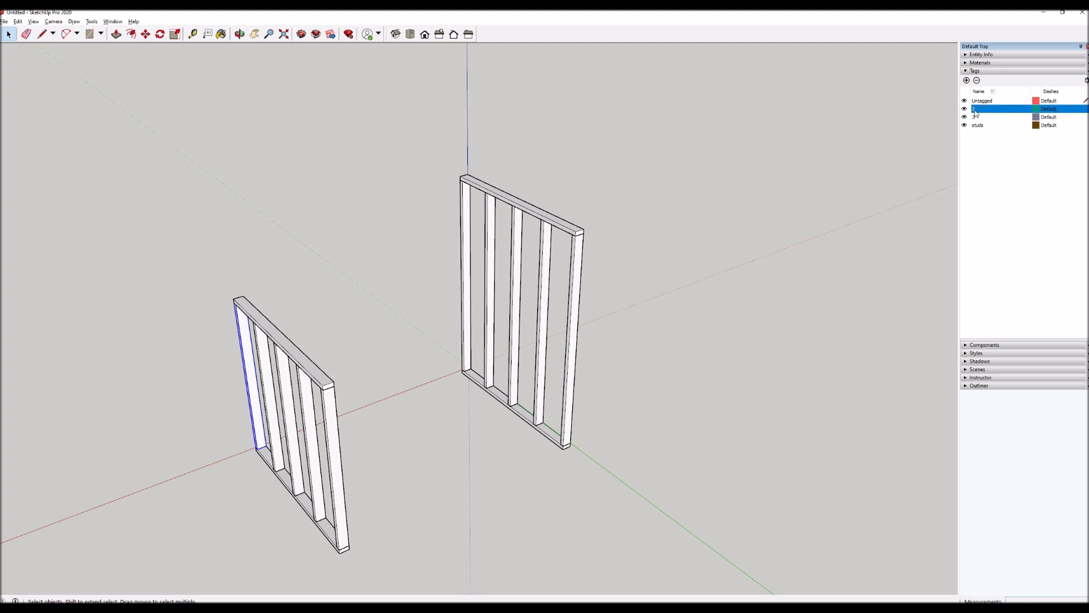
click(975, 111)
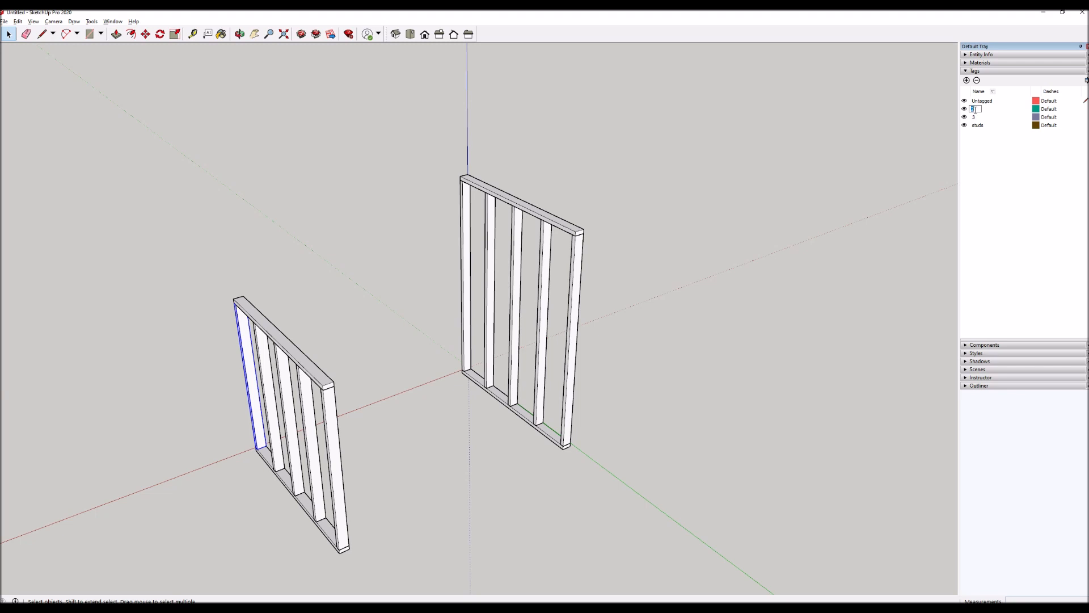
text(plates)
key(Return)
Rename tag 3 as rafters.
click(975, 111)
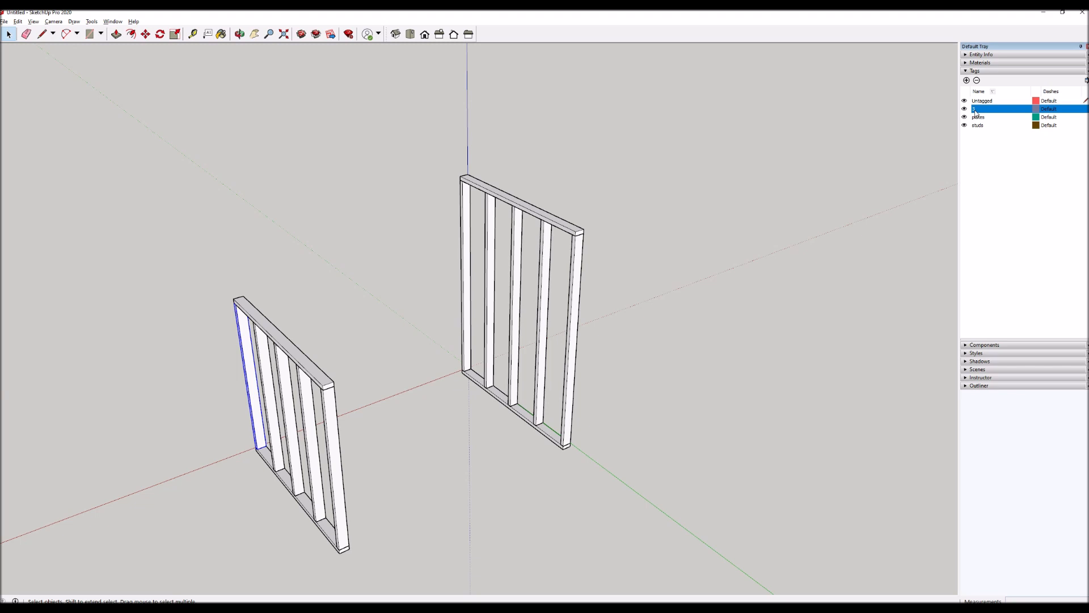
click(975, 111)
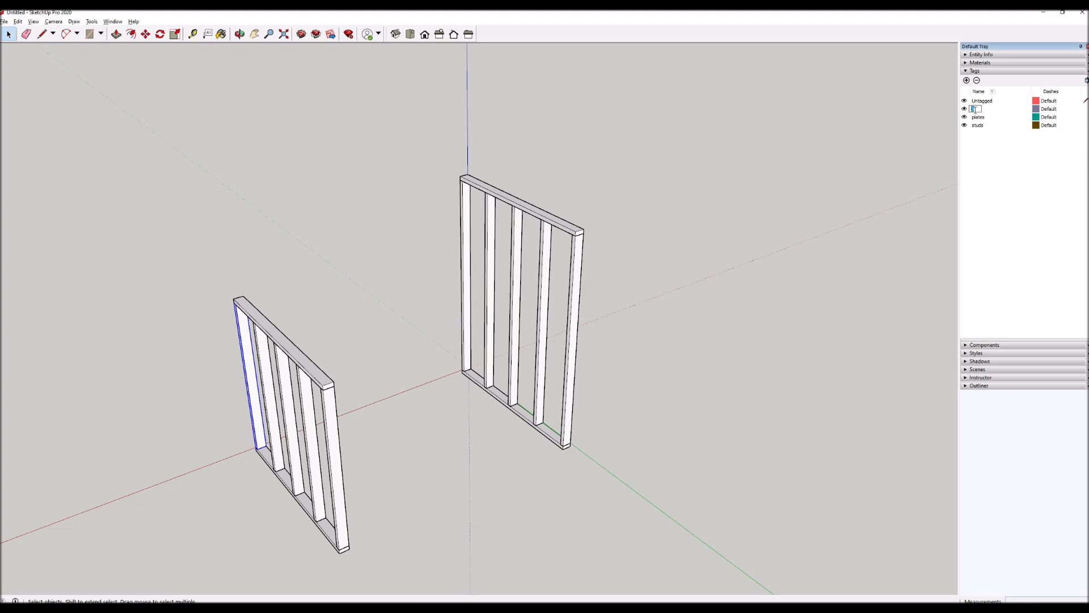
text(rafte)
key(BackSpace)
key(BackSpace)
key(BackSpace)
text(ters)
key(Return)
Select all ten studs across both frames, without the plates, and combine them into one group.
drag(609, 272, 433, 317)
drag(361, 460, 286, 433)
shift+click(264, 395)
shift+click(252, 370)
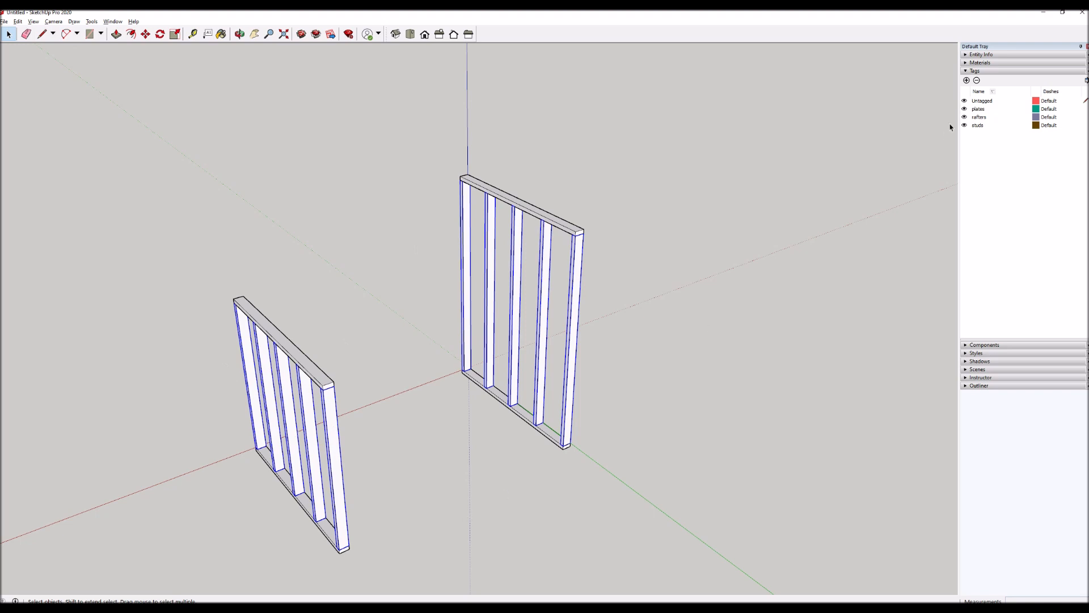
click(971, 55)
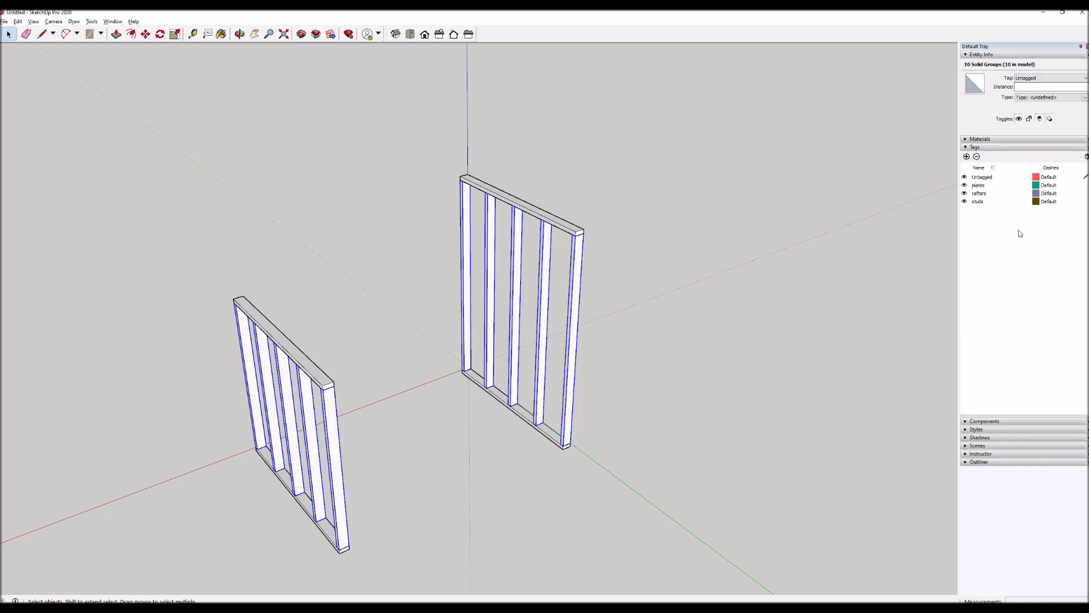
click(1048, 79)
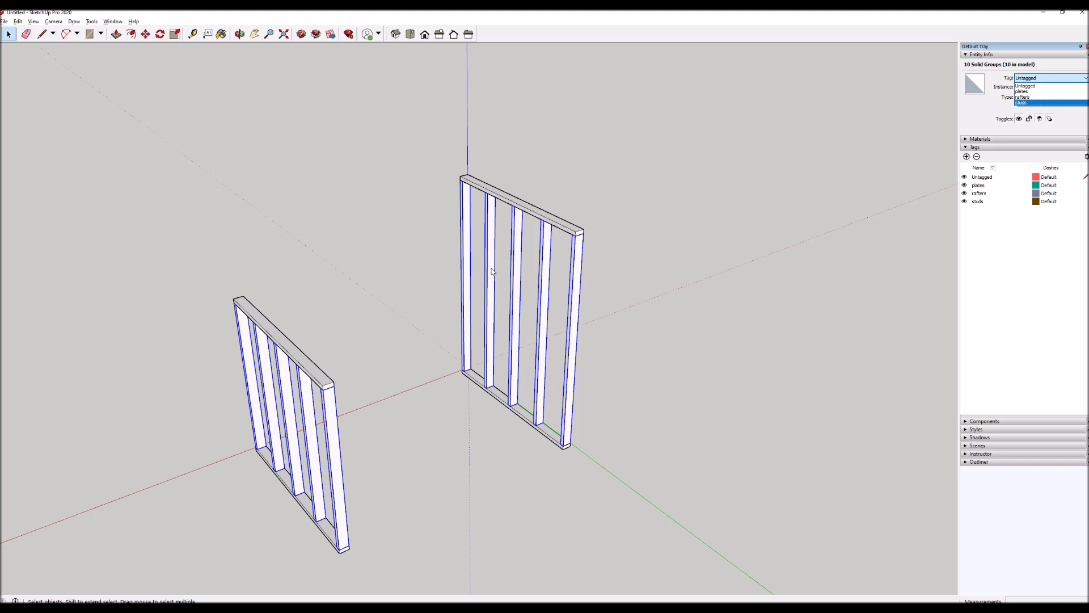
click(598, 328)
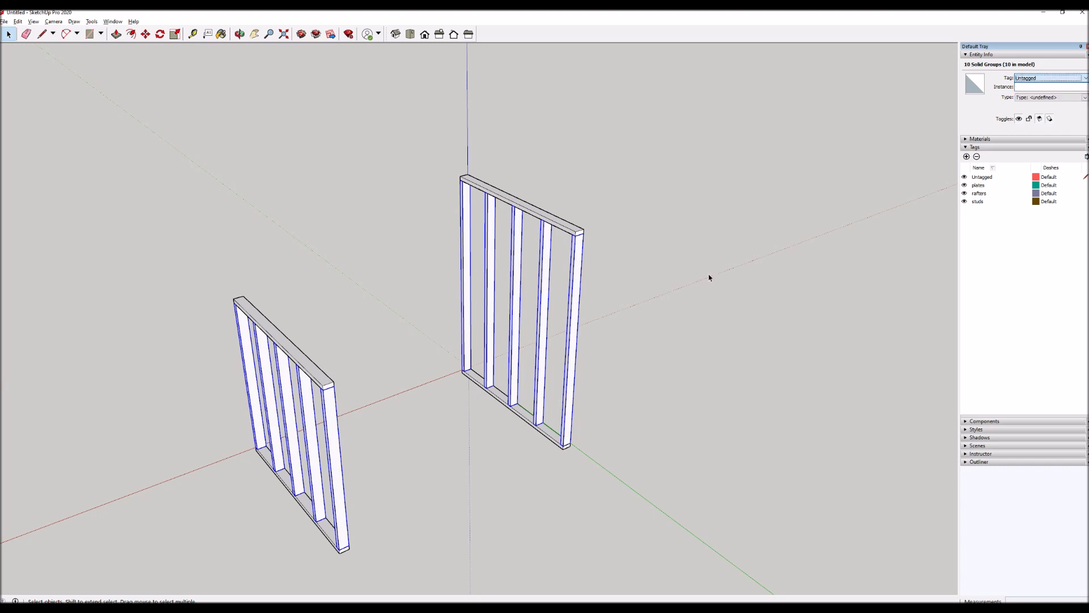
right_click(575, 306)
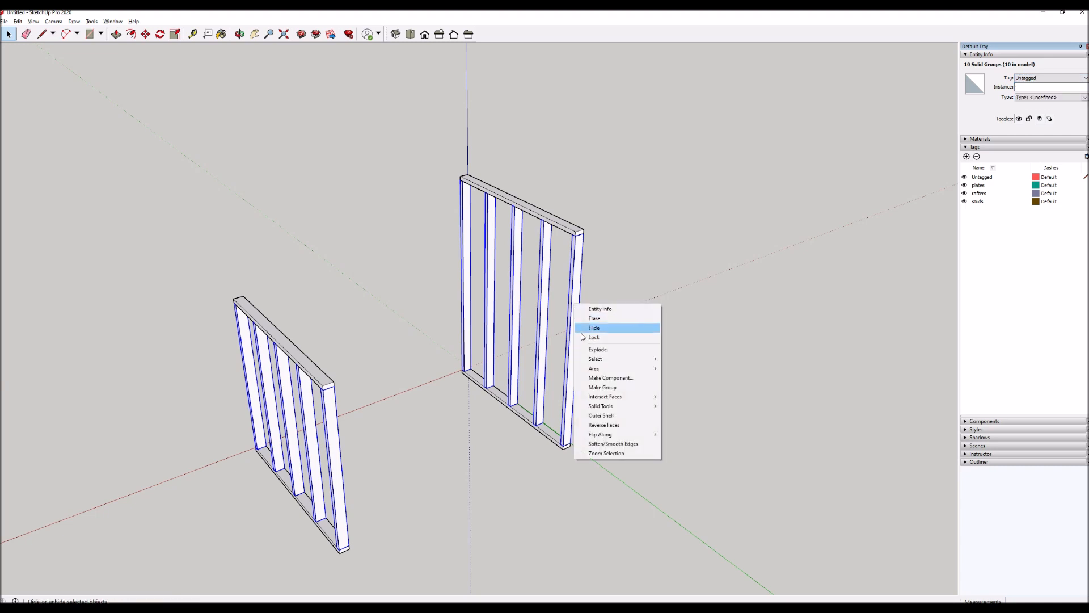
click(593, 386)
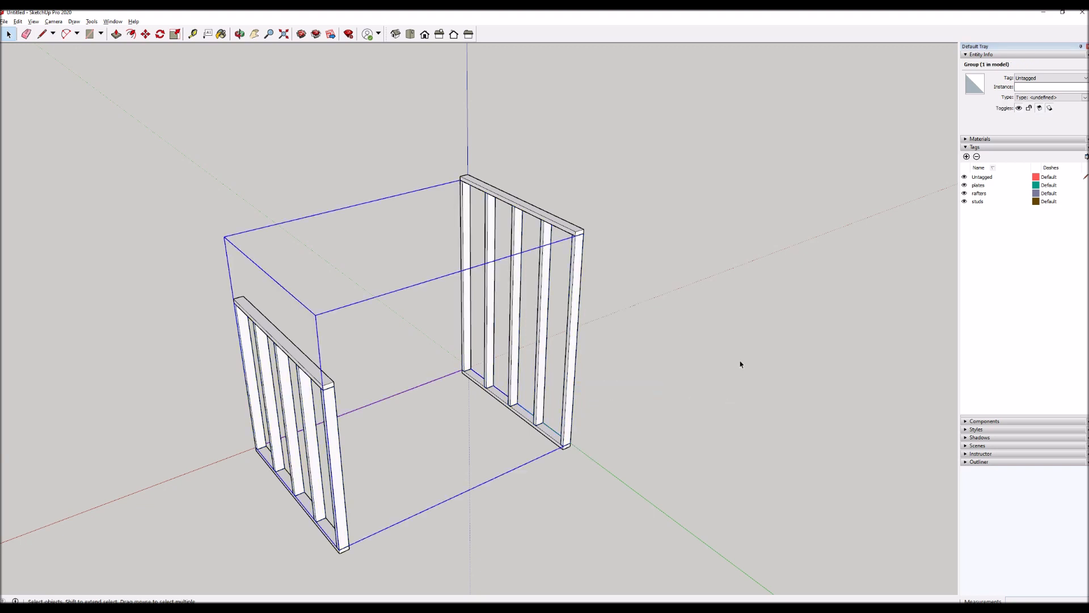
Assign the studs tag to the stud group, then hide that tag's geometry and show it again.
click(1051, 78)
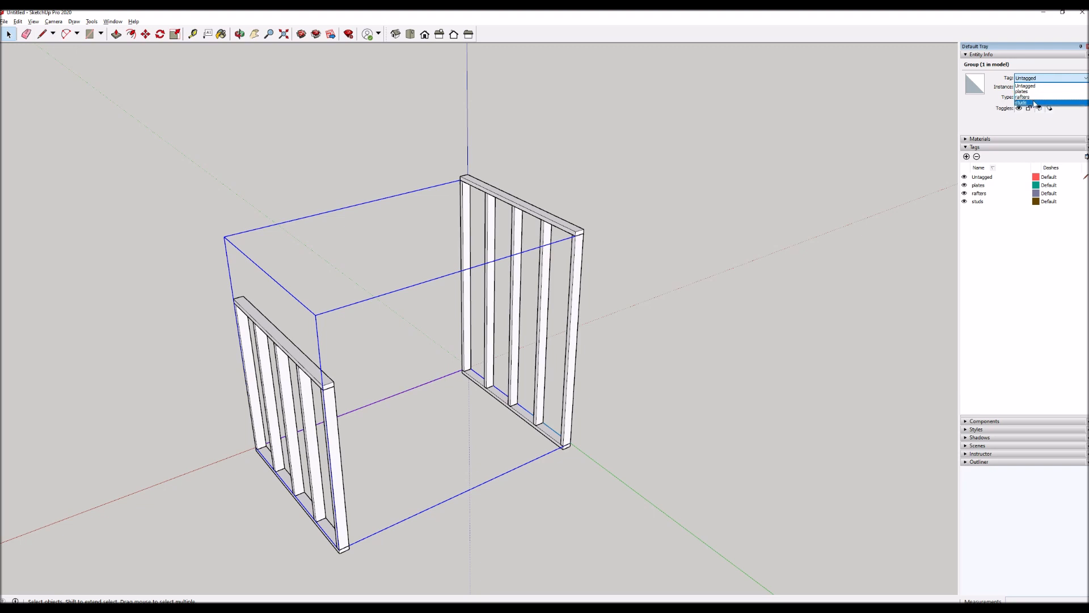
click(1033, 103)
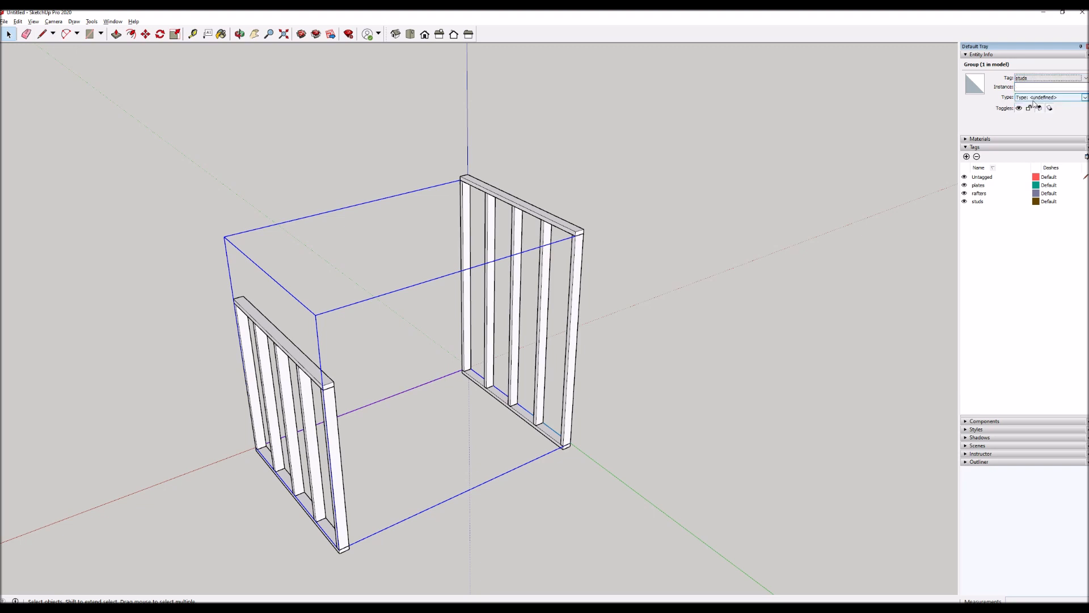
click(718, 257)
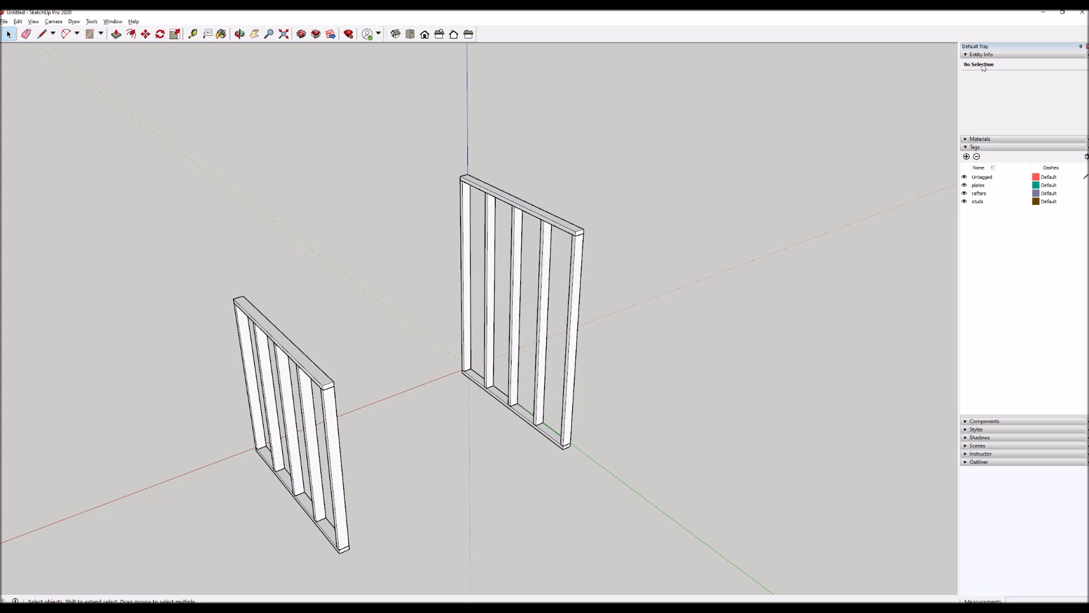
click(964, 202)
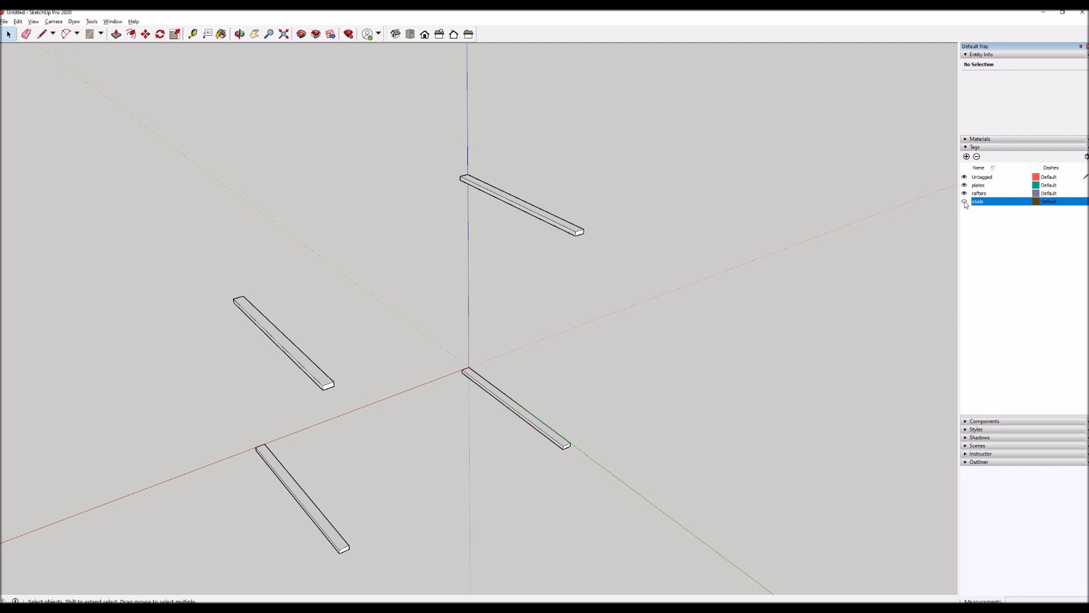
click(964, 201)
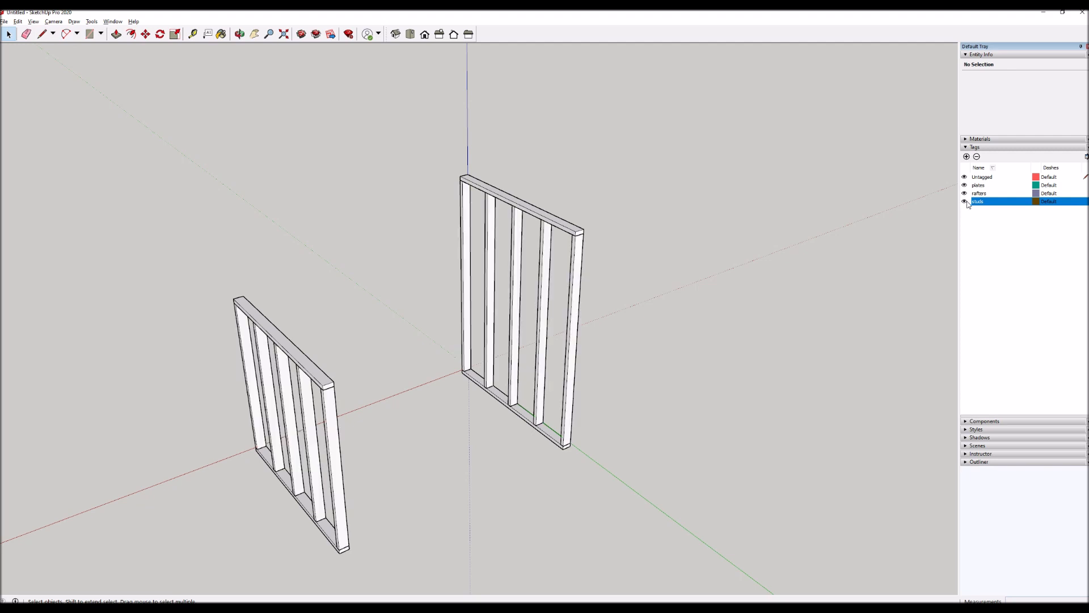
Select the top and bottom plates of both frames, without the studs, and combine them into one group.
click(330, 525)
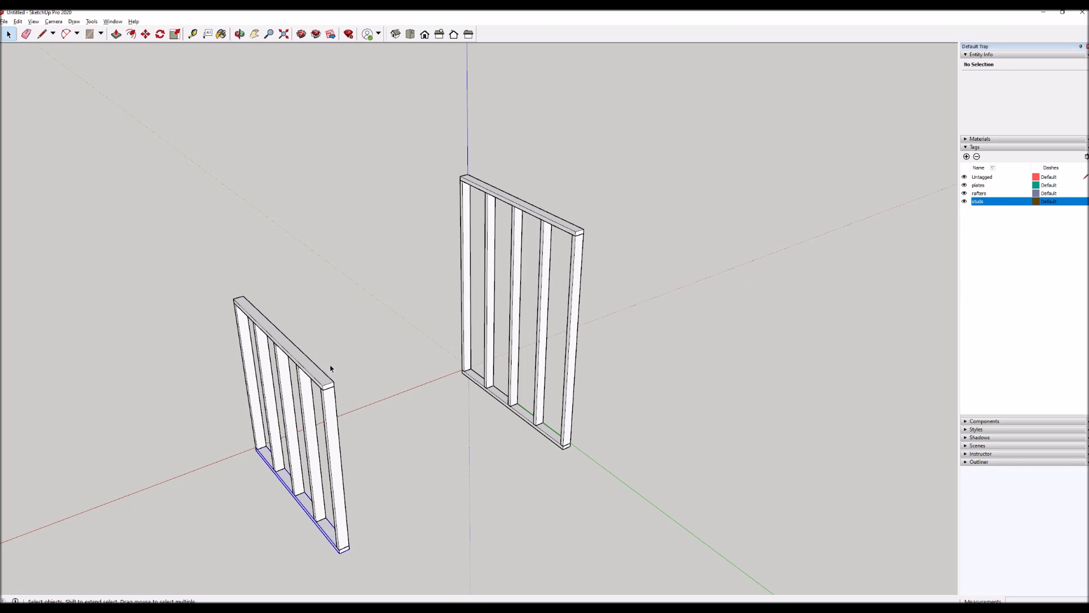
shift+click(526, 252)
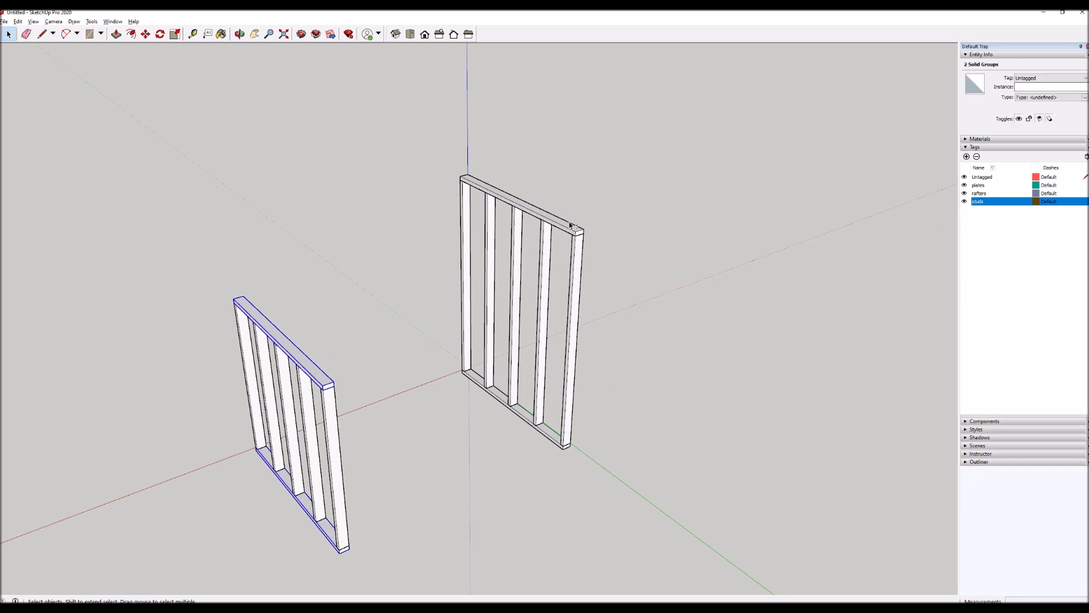
right_click(549, 434)
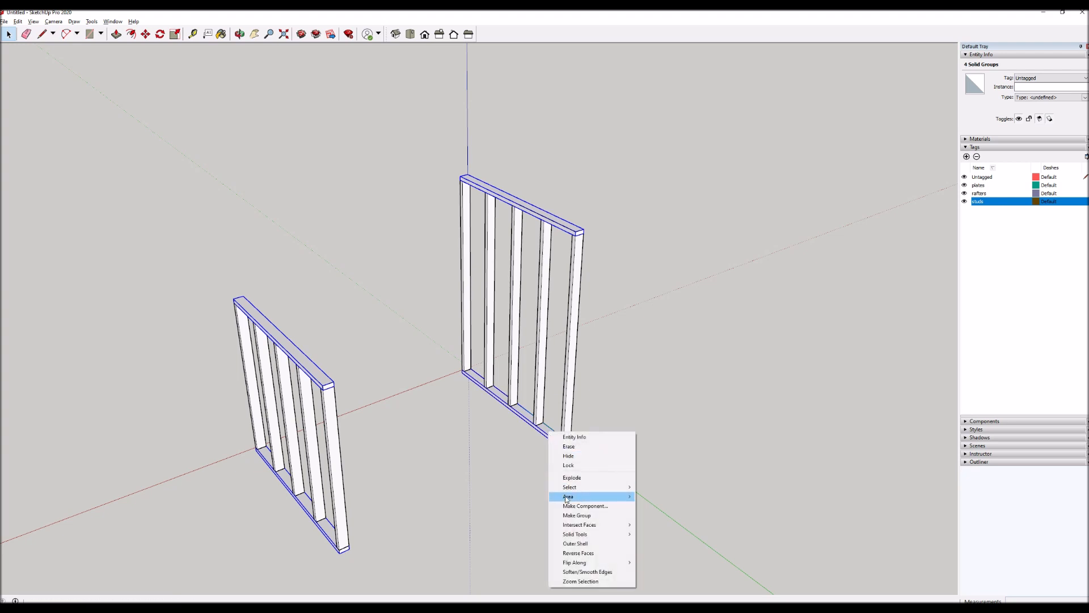
click(571, 516)
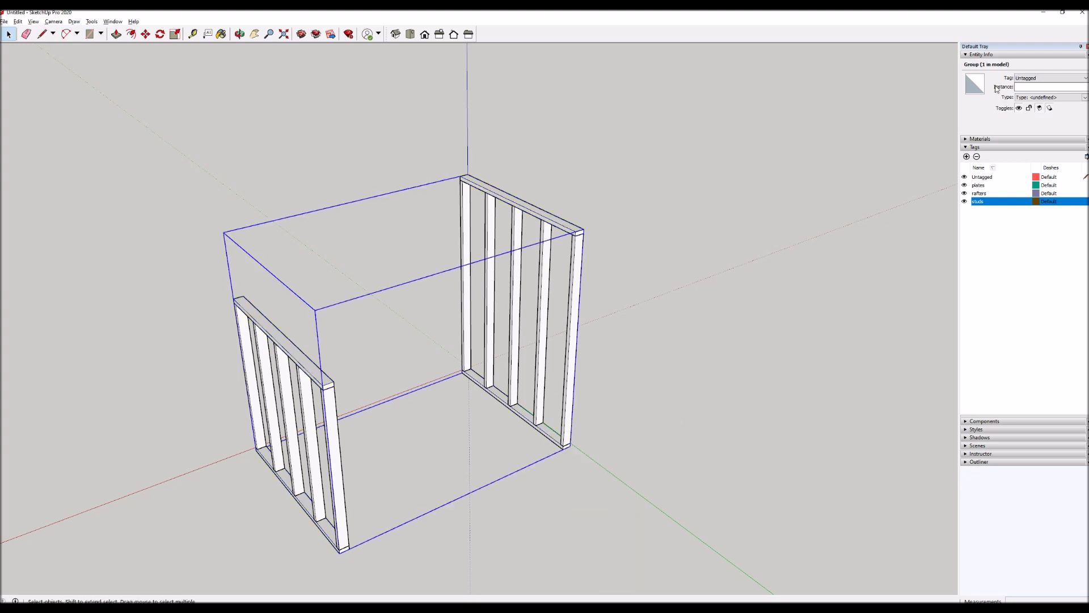
Assign the plates tag to the plate group, then hide that tag's geometry and show it again.
click(1032, 78)
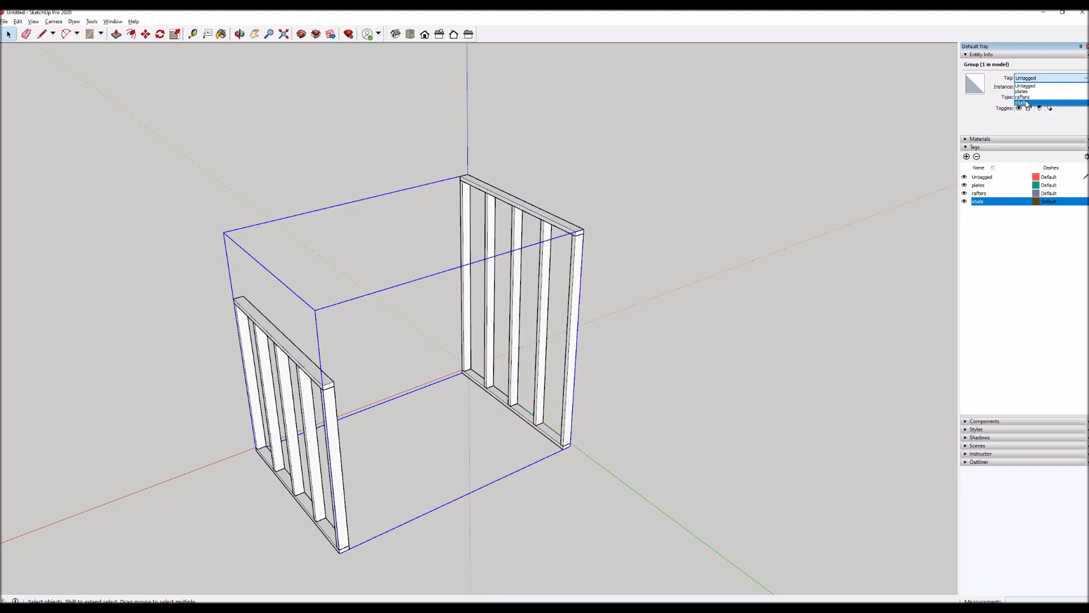
click(1027, 92)
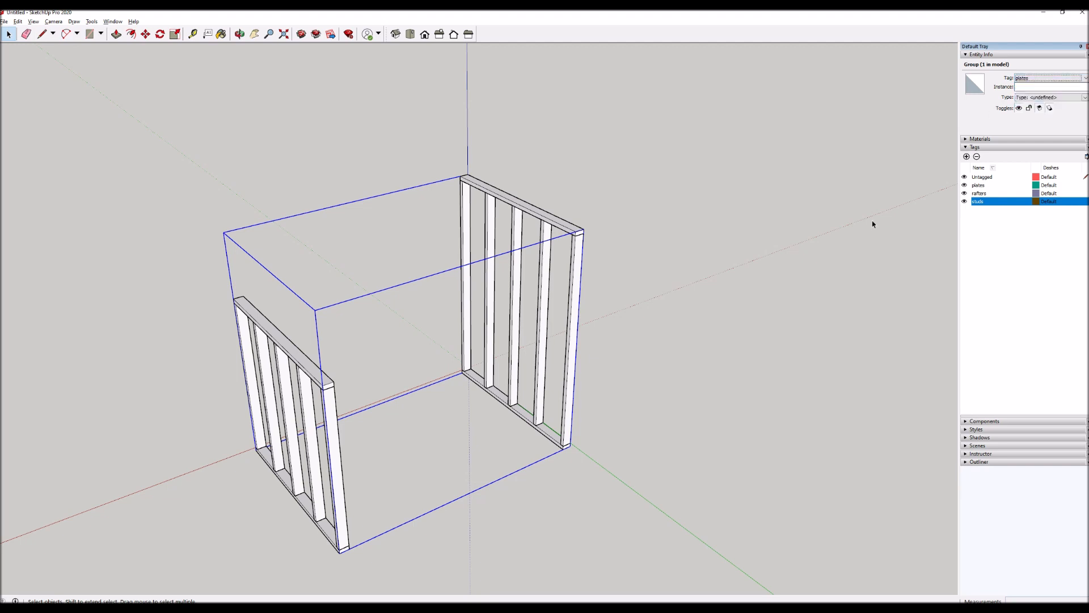
click(965, 185)
click(964, 185)
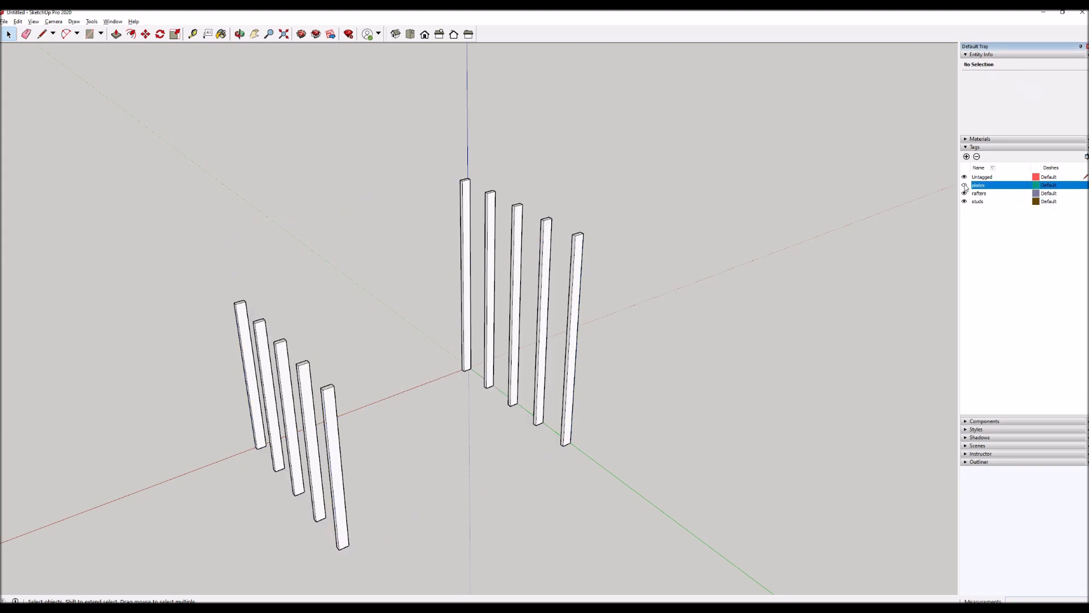
click(964, 185)
click(964, 185)
click(964, 186)
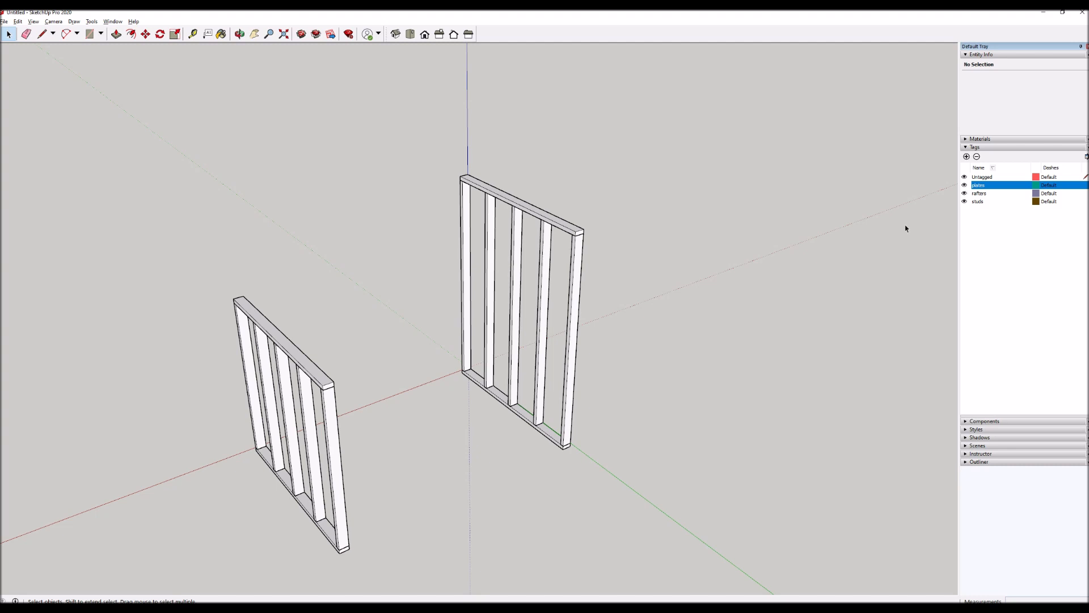
Try moving only the stud group 120 along the red axis, then undo the move and clear the selection.
click(572, 333)
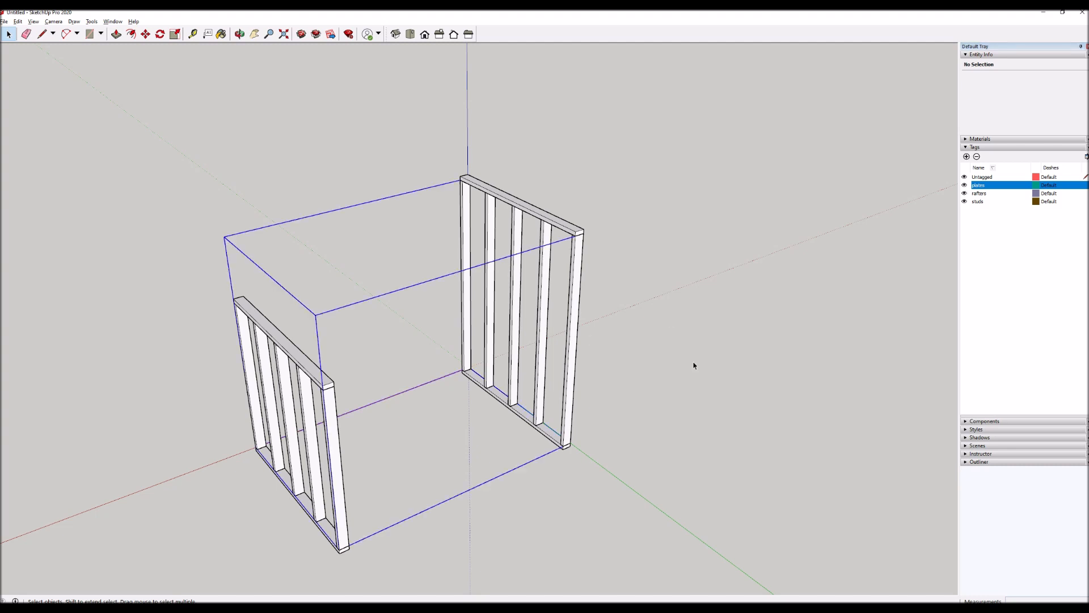
key(m)
click(657, 349)
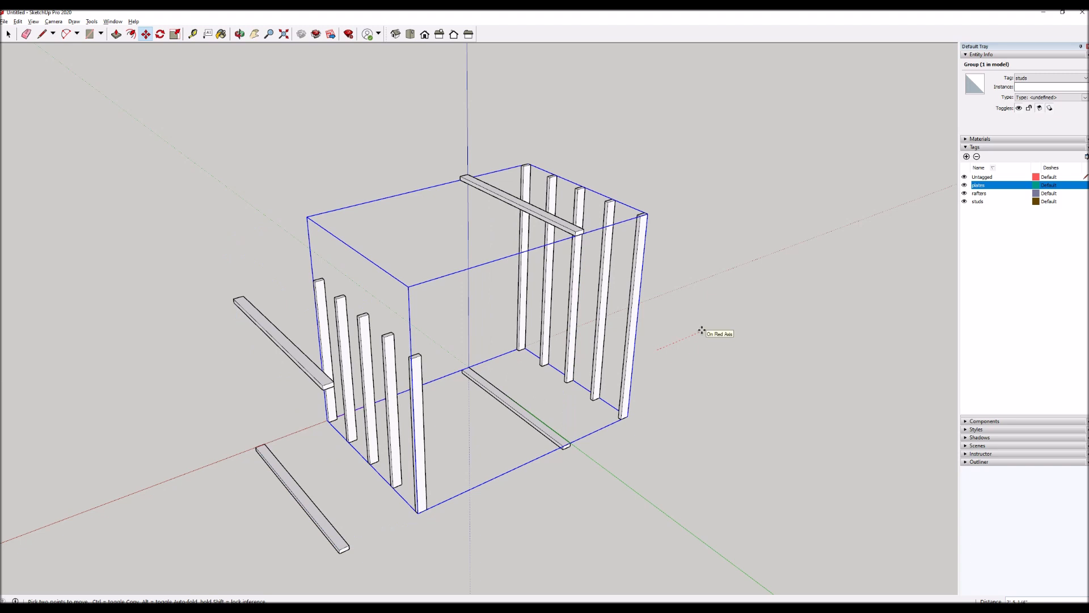
text(120)
key(Return)
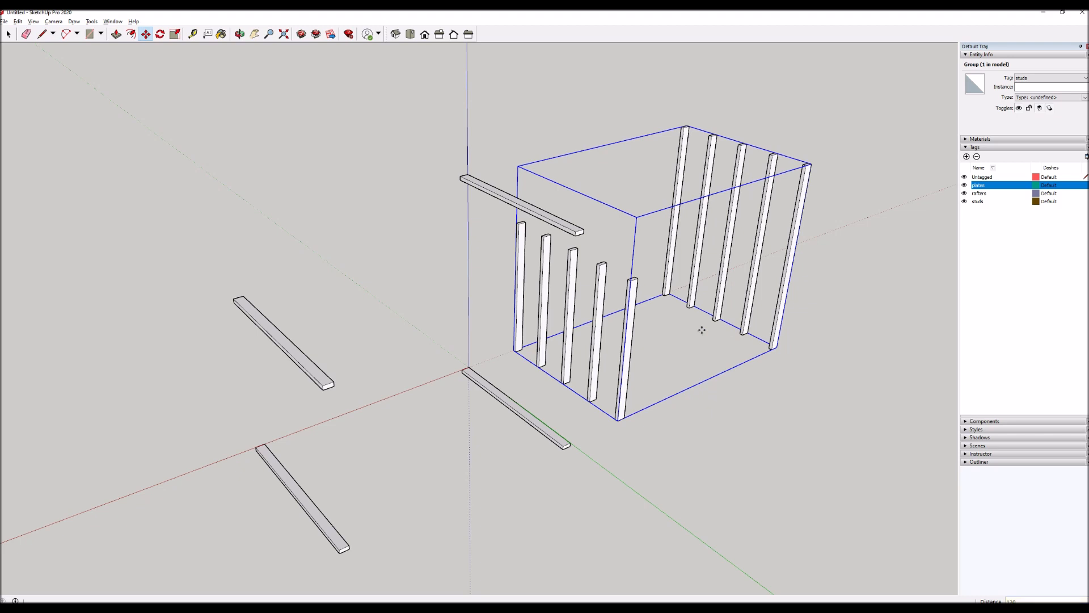
key(ctrl+z)
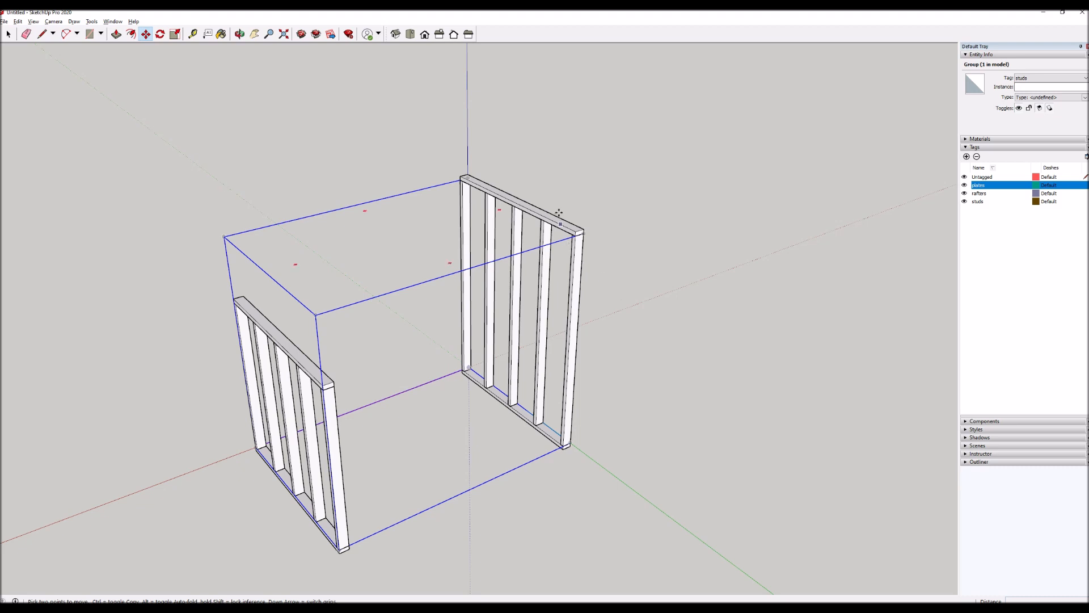
key(space)
click(773, 333)
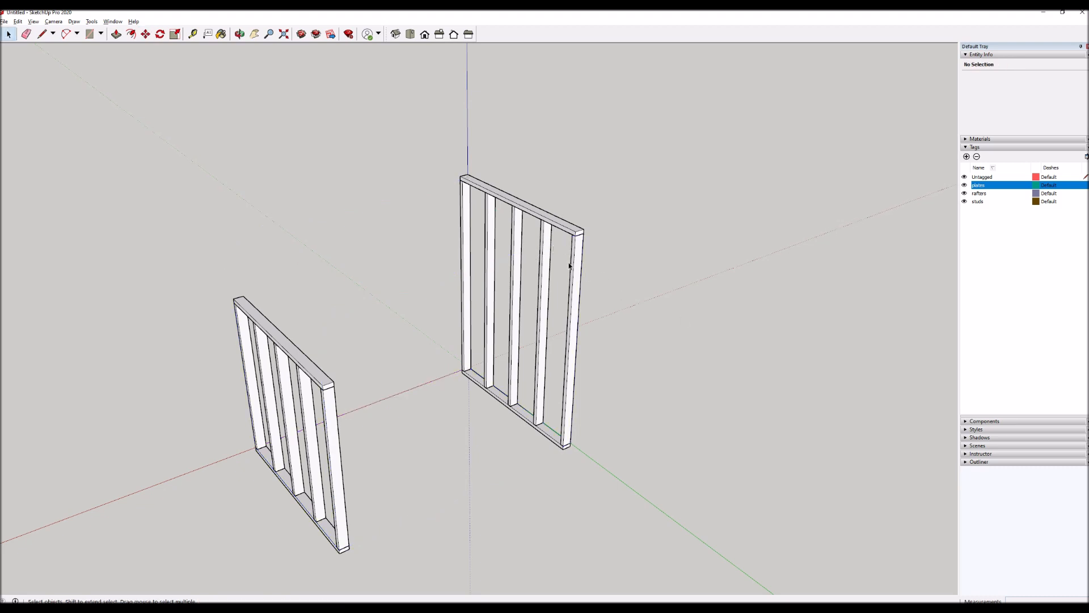
Try moving the stud and plate groups together 120 along the red axis, then undo the move and clear the selection.
shift+click(555, 223)
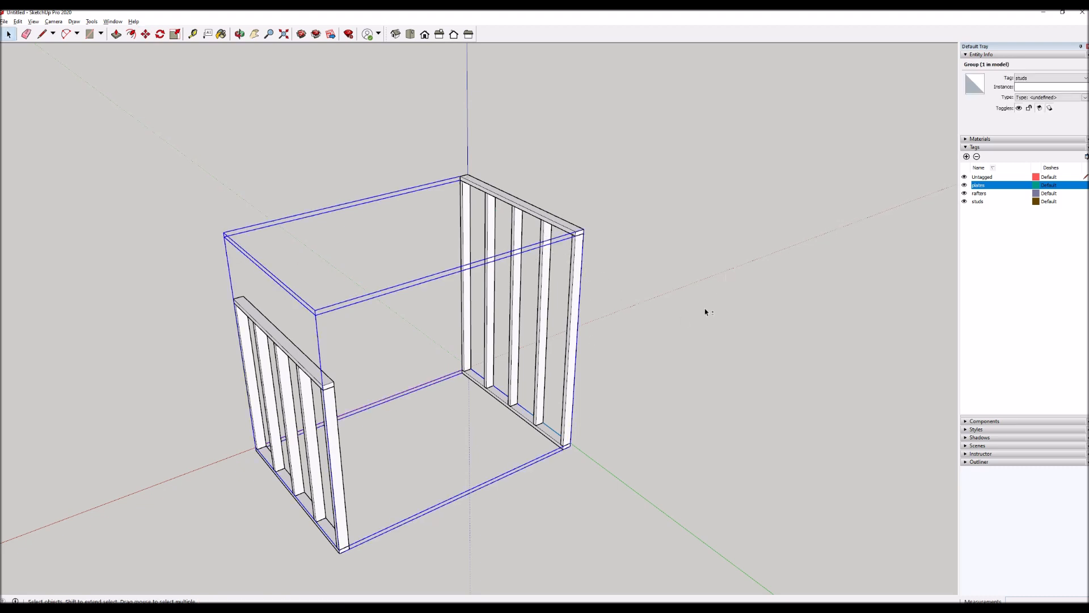
key(m)
click(637, 280)
text(120)
key(Return)
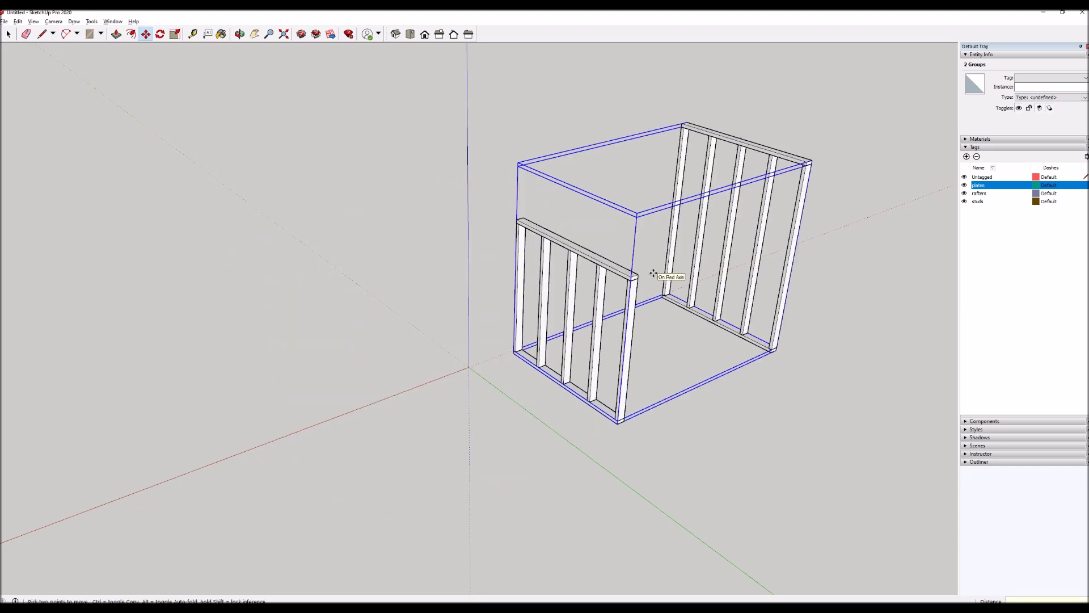
key(ctrl+z)
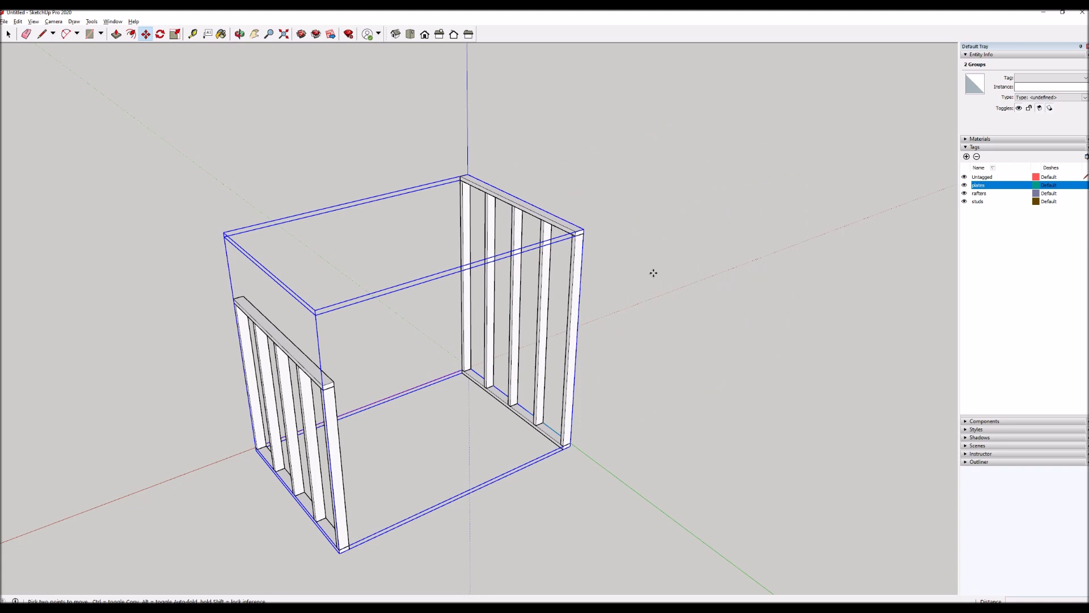
key(ctrl+t)
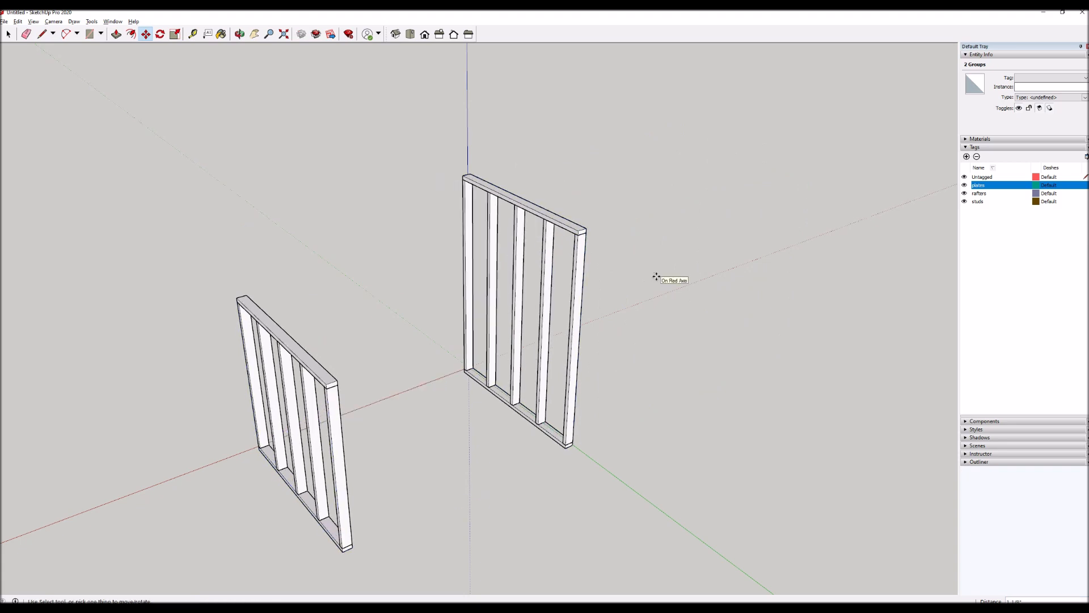
key(ctrl+z)
key(space)
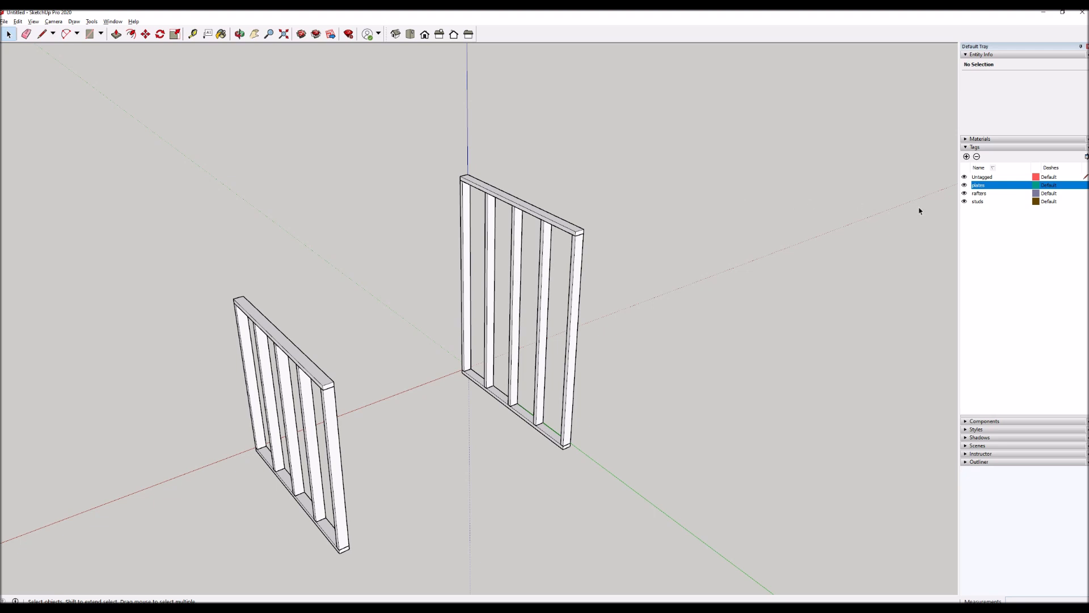
Add a new tag named shed.
click(967, 157)
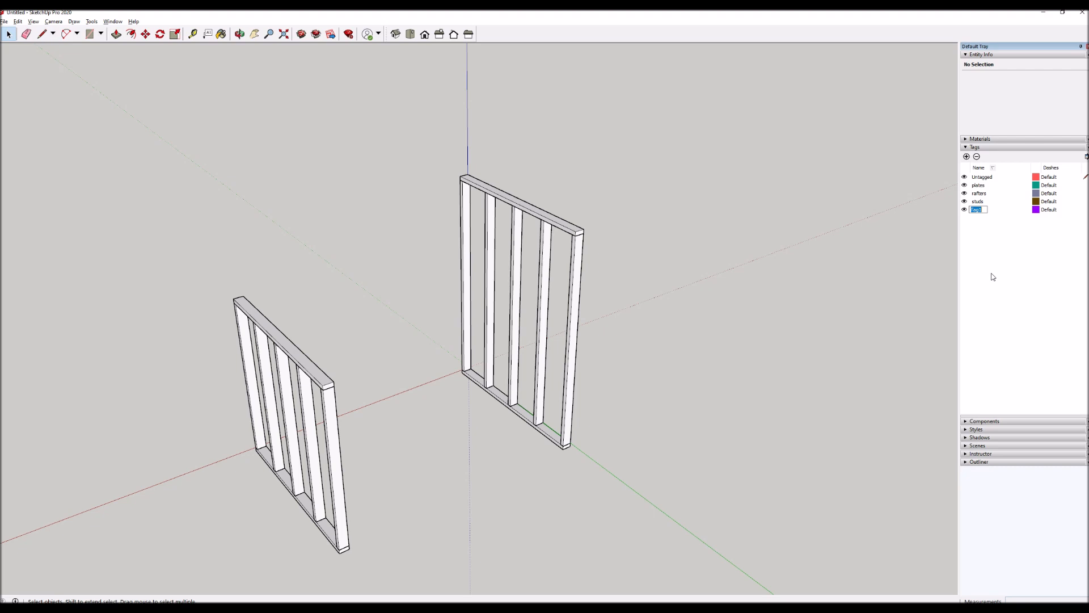
text(shed)
key(Return)
Combine the stud and plate groups into one parent group and assign it the shed tag.
key(ctrl+a)
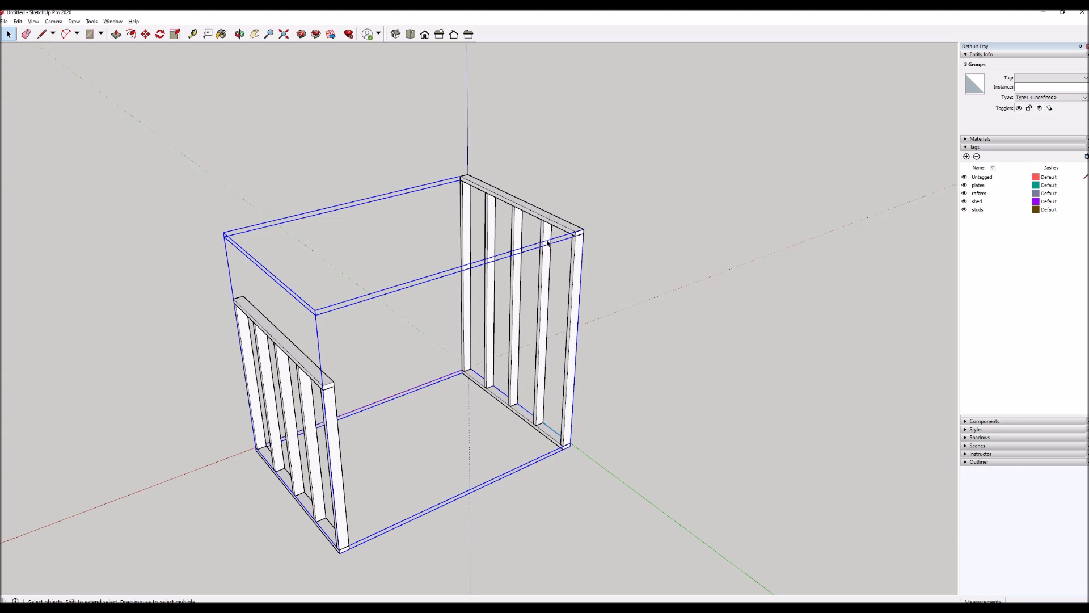
right_click(546, 216)
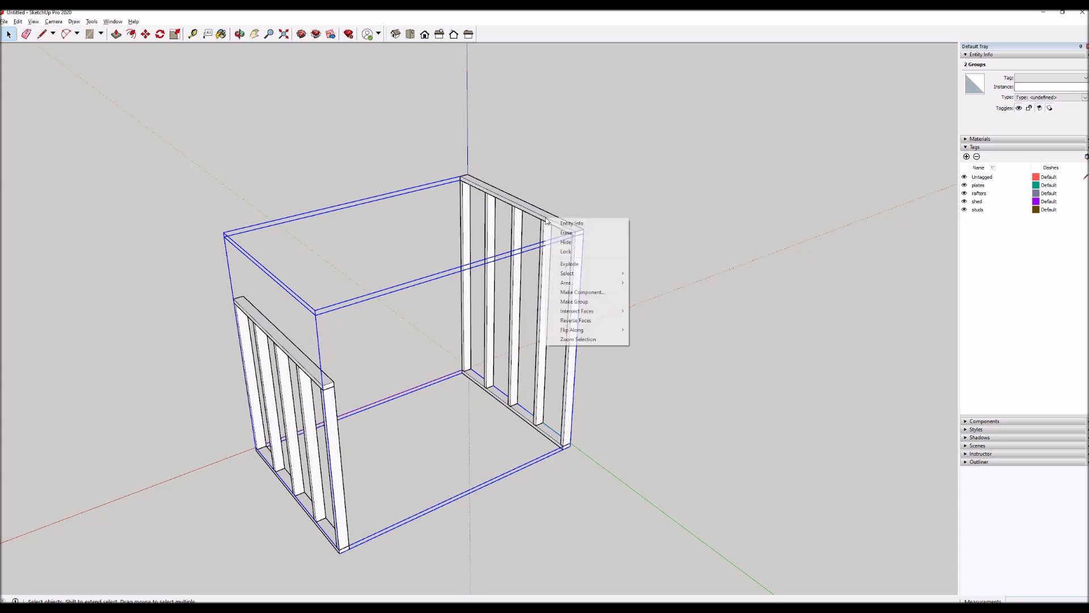
click(576, 304)
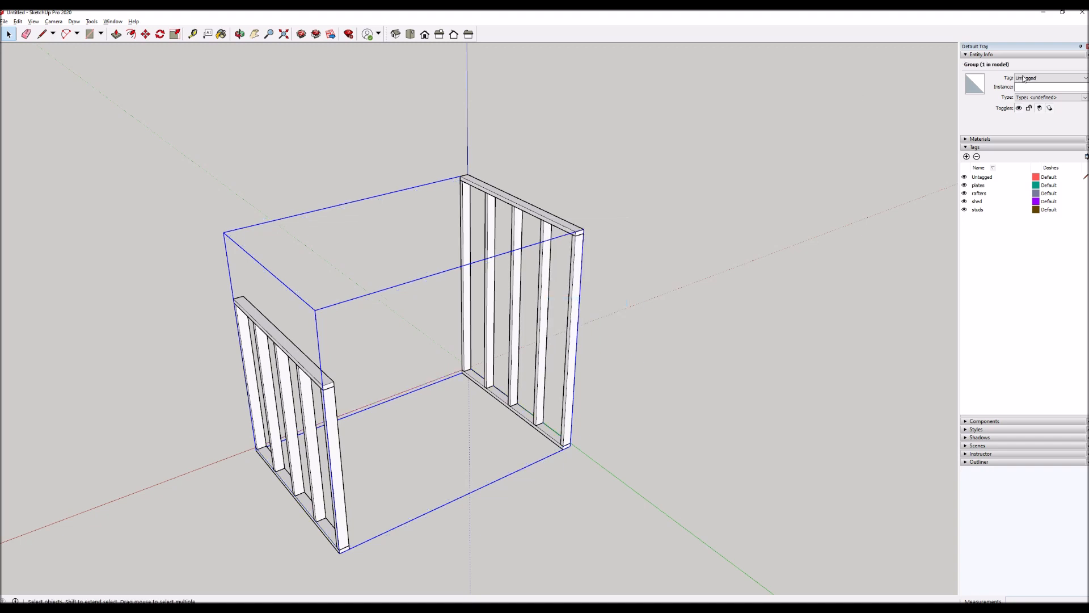
click(1024, 78)
click(1026, 103)
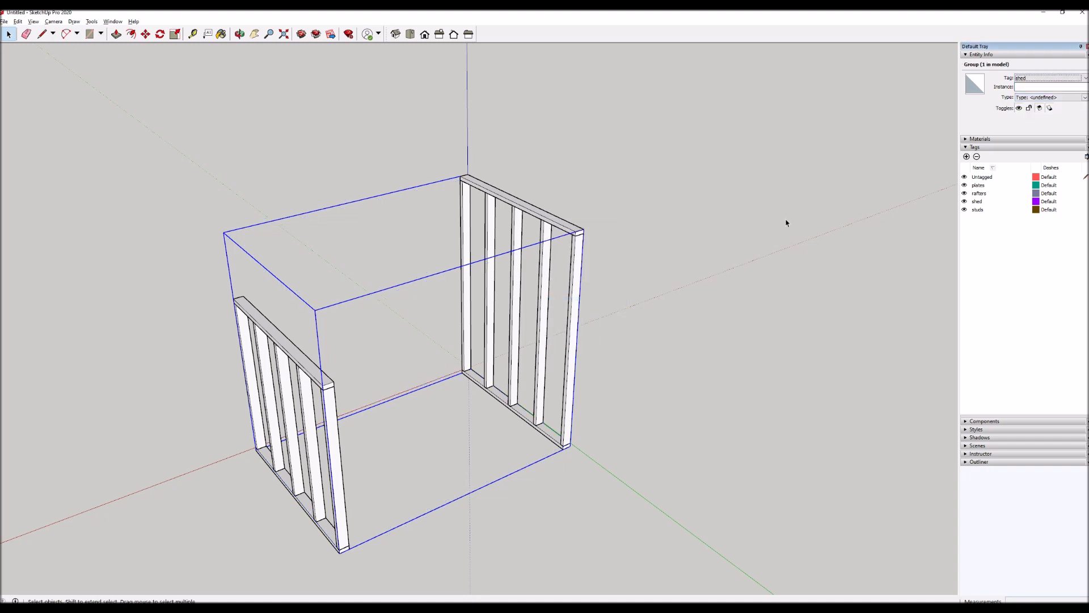
click(737, 255)
Open the shed group and select its nested stud and plate groups to check their tags, then leave it.
click(571, 273)
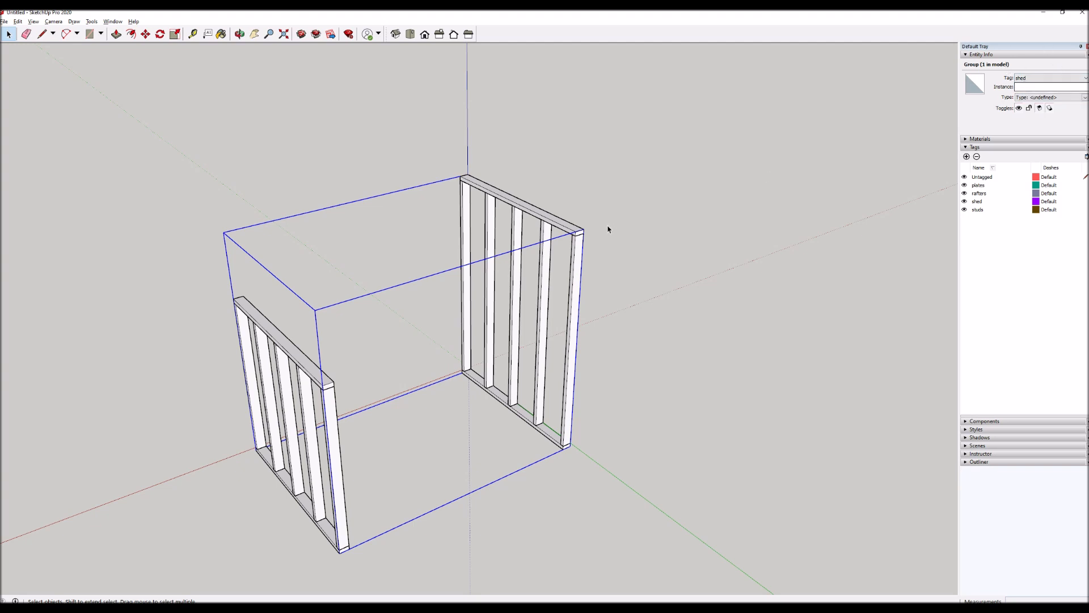
double_click(576, 254)
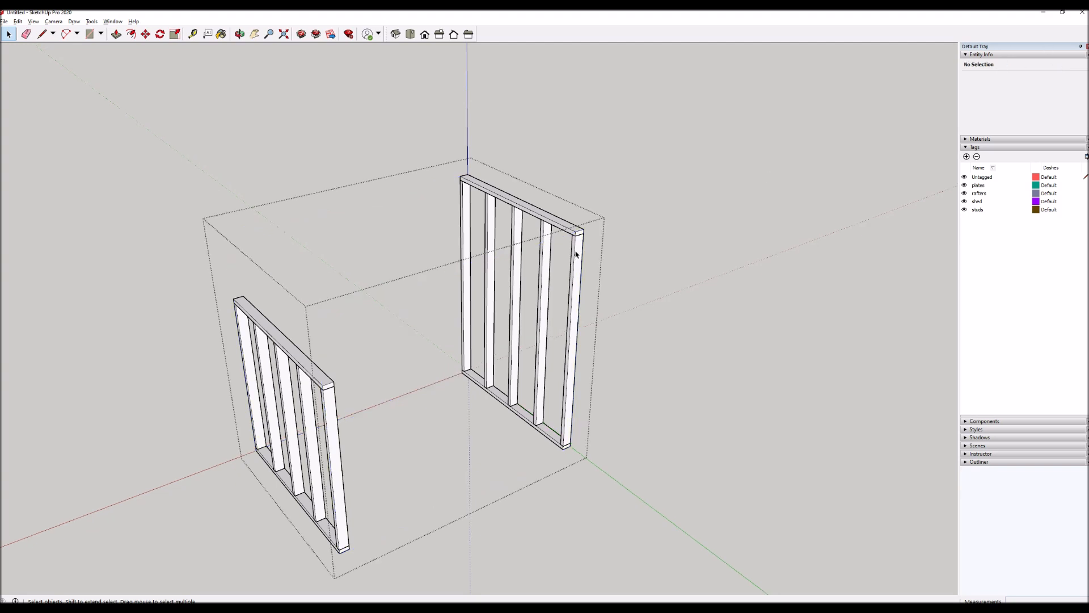
click(576, 254)
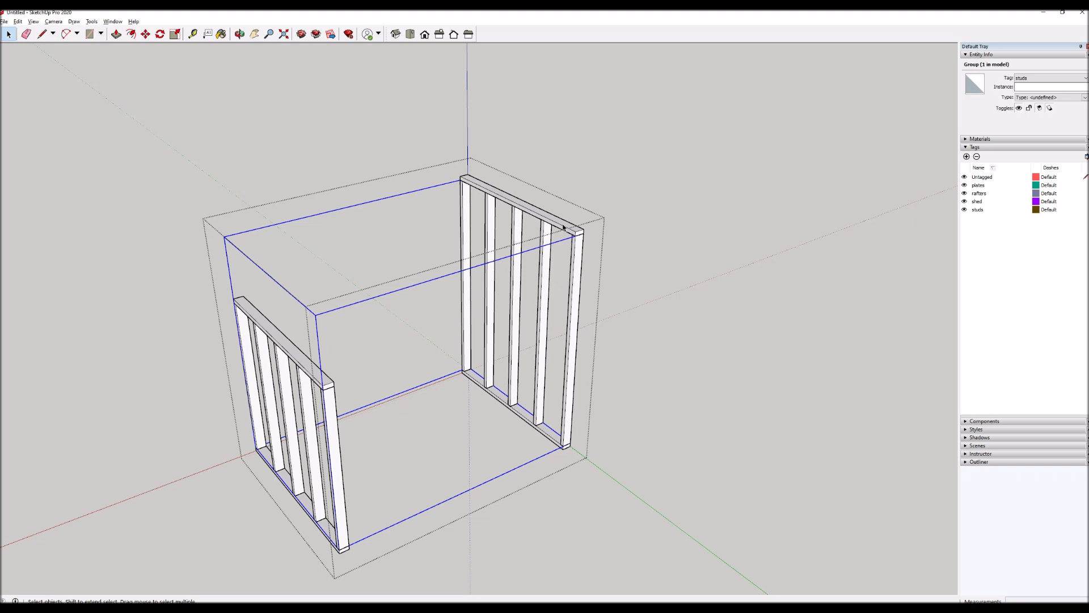
click(564, 226)
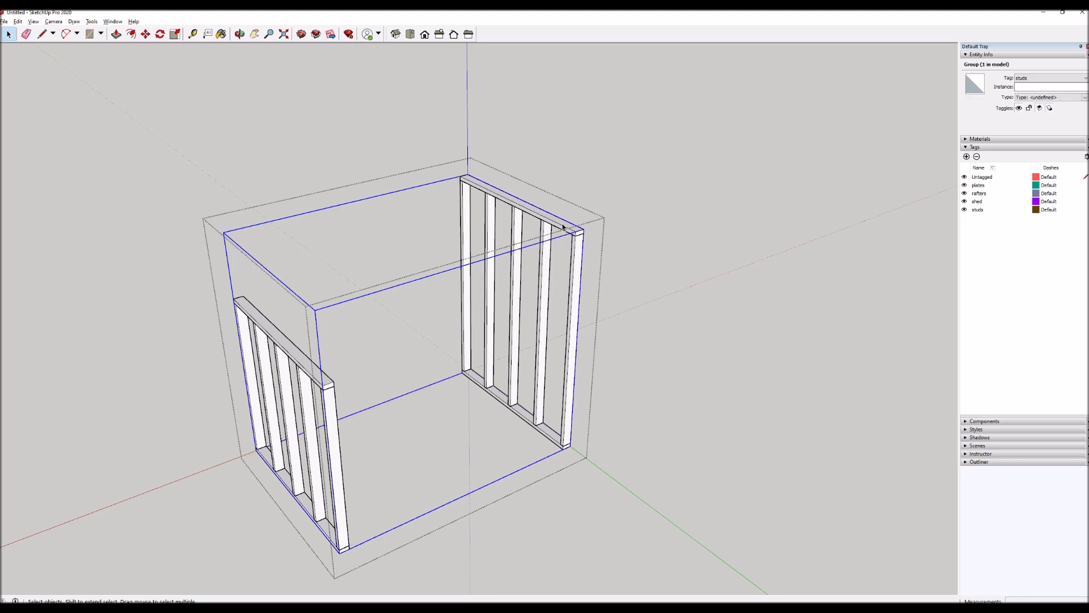
key(Delete)
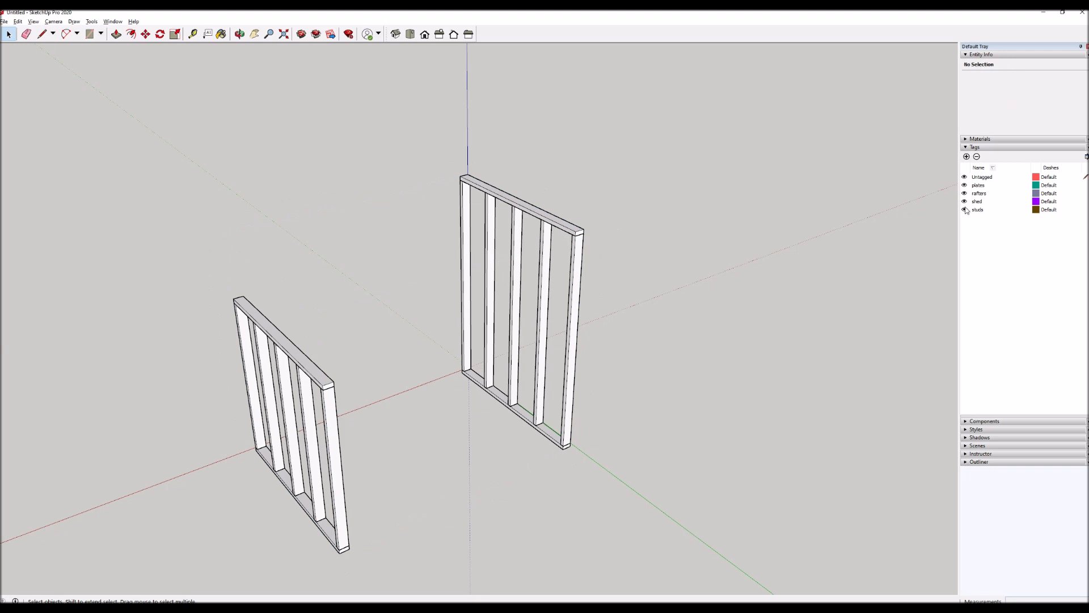
Switch the visibility of the shed, studs, rafters and plates tags off and on to check what each controls.
click(964, 202)
click(964, 202)
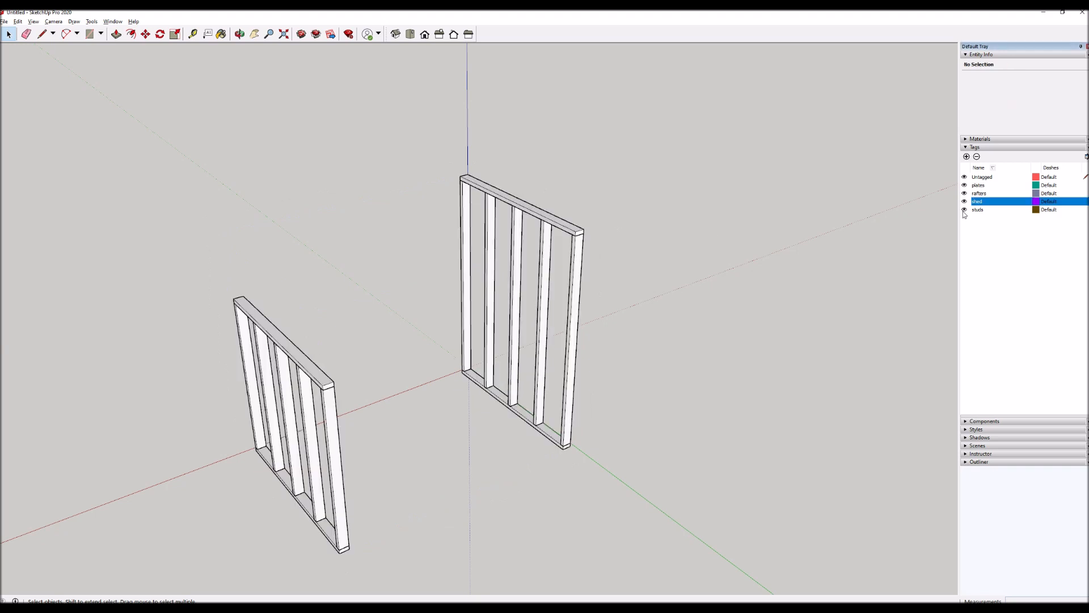
click(965, 210)
click(964, 210)
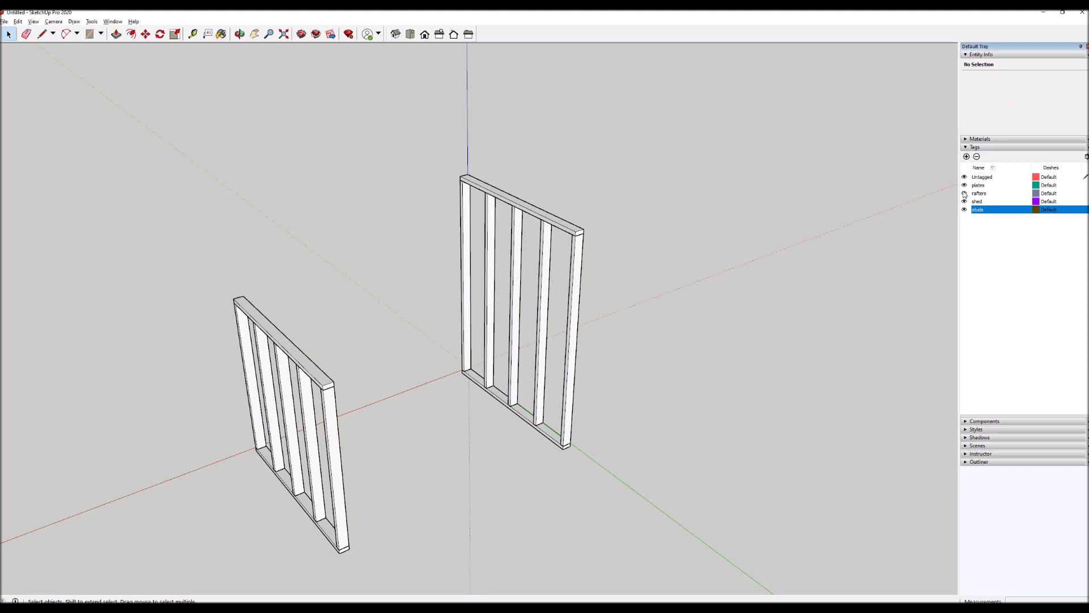
click(965, 194)
click(965, 186)
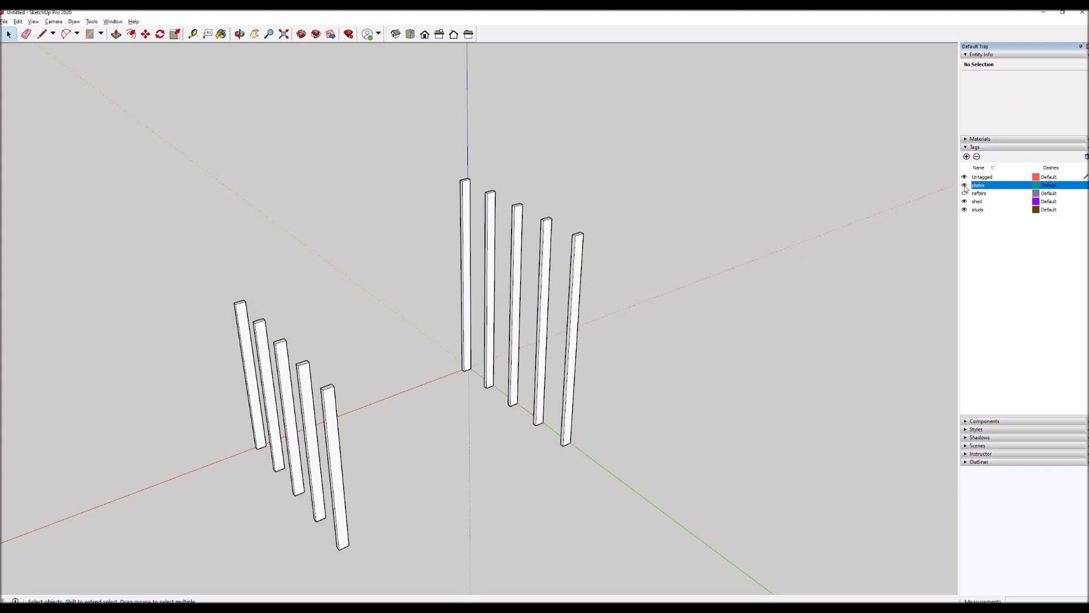
click(965, 186)
click(972, 193)
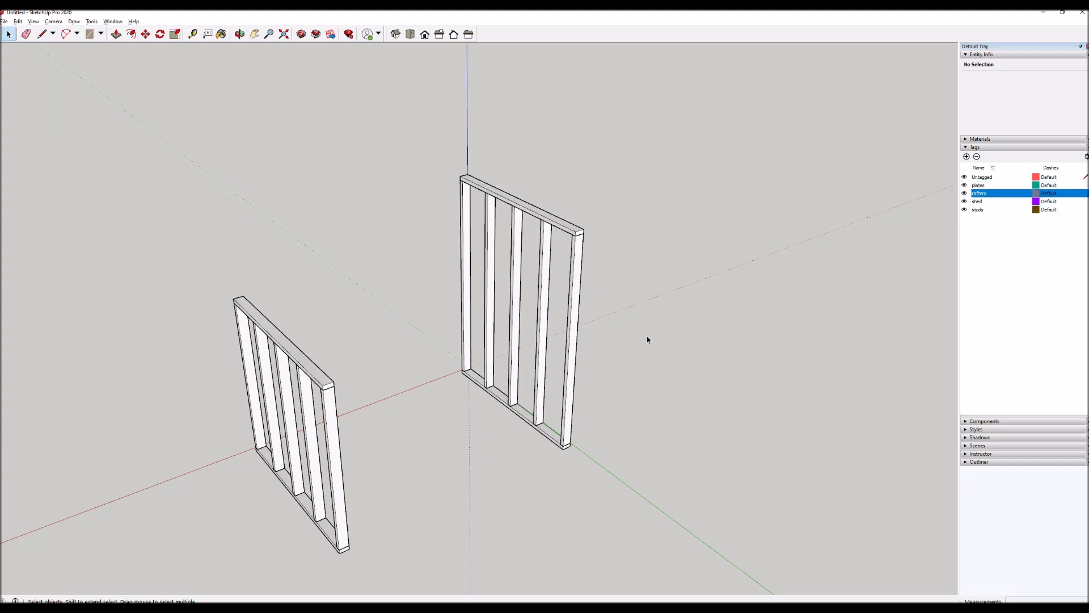
middle_drag(647, 339, 513, 237)
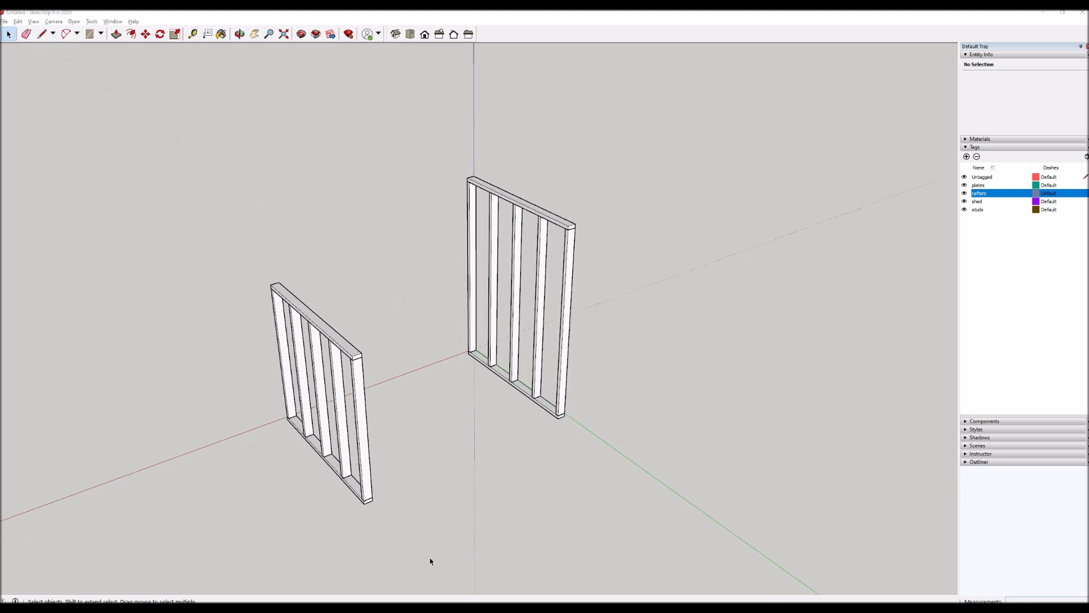
scroll(382, 562, up, 3)
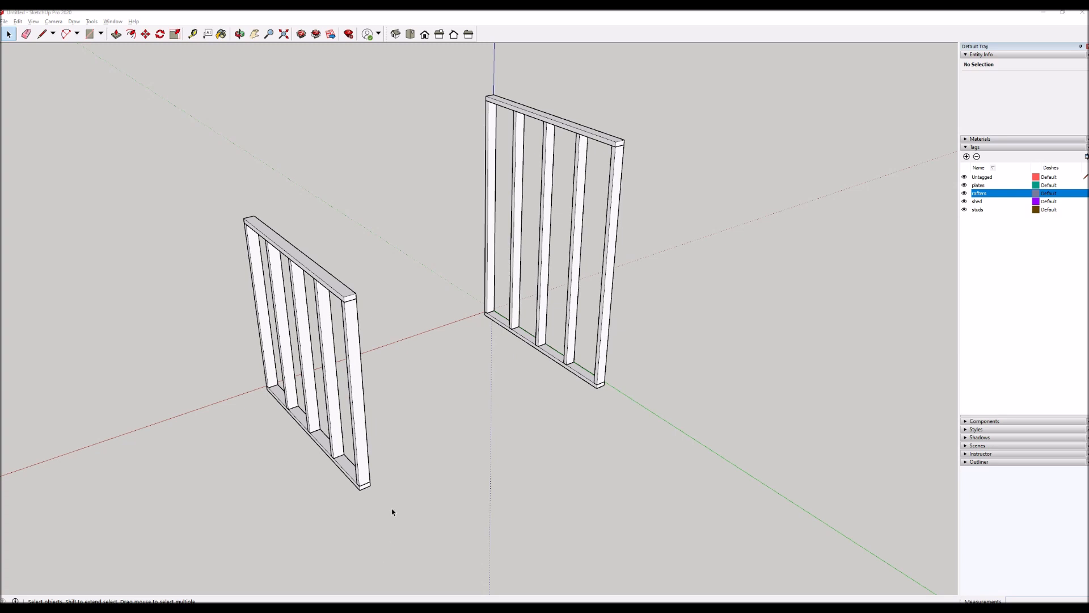
scroll(378, 535, up, 2)
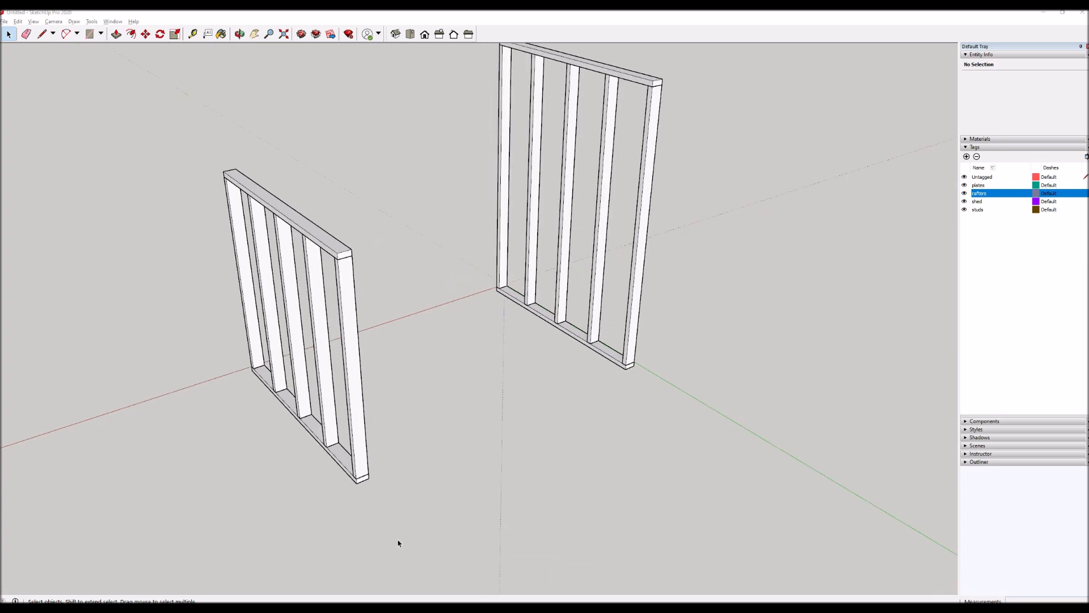
Draw a 1.5 by 7.25 inch rectangle starting from the outer end corner of the shorter wall's bottom plate.
key(r)
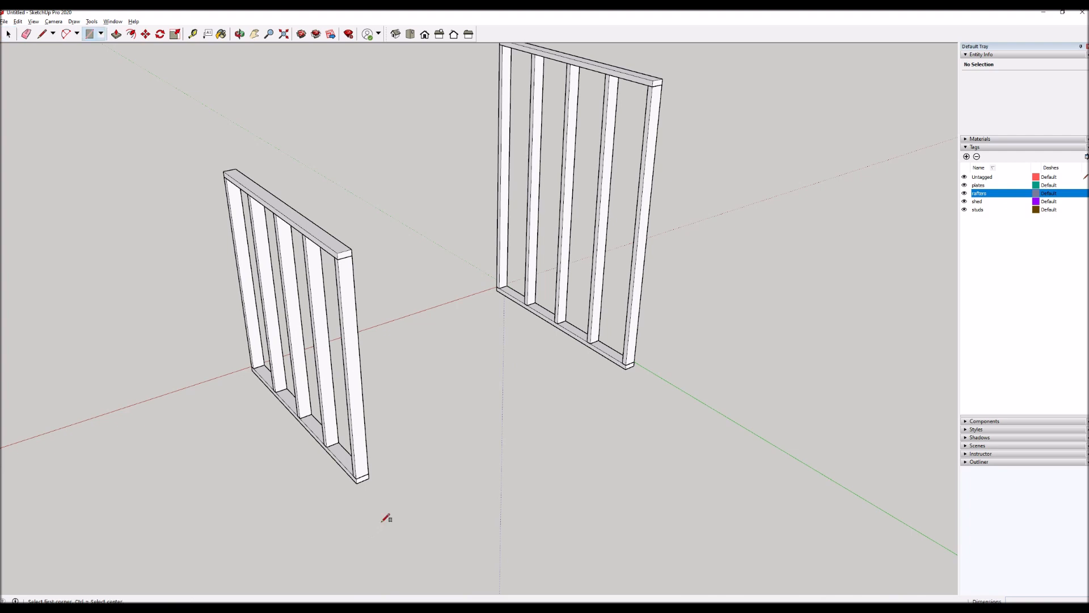
click(368, 478)
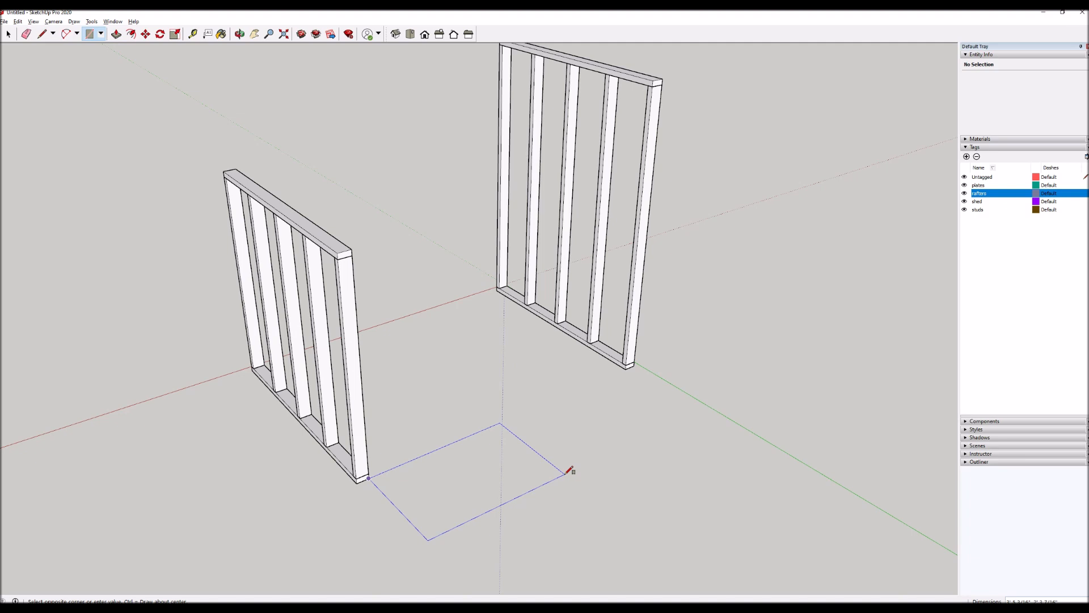
text(1.5,7.25)
key(Return)
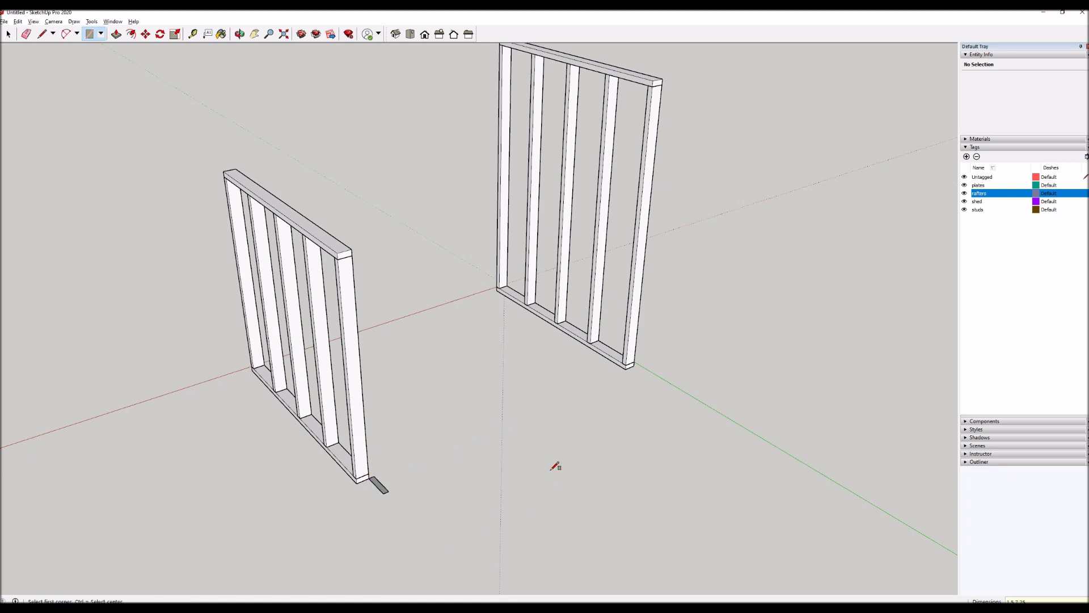
key(space)
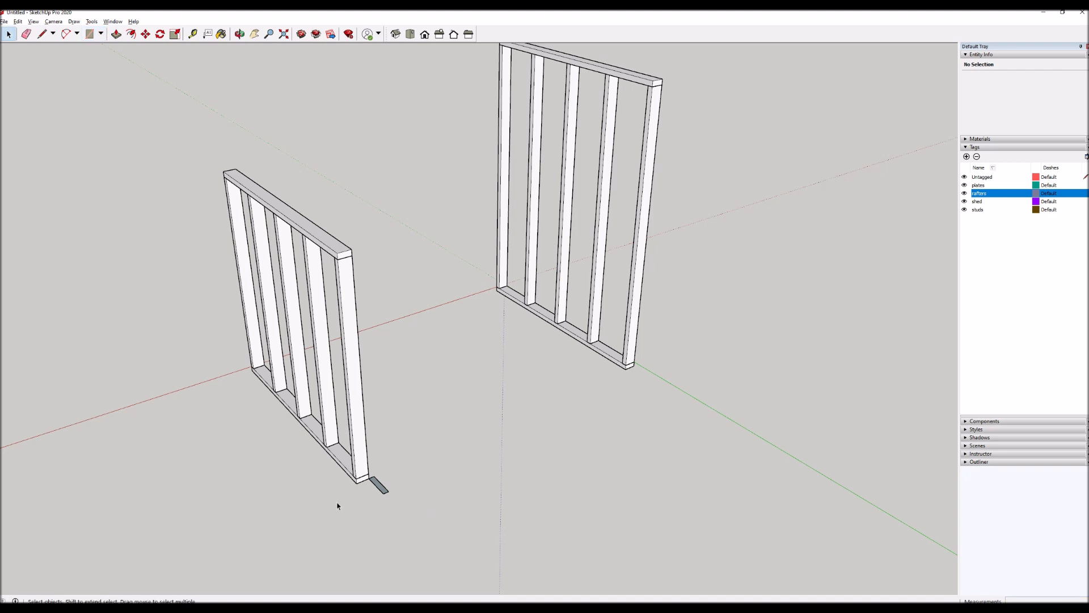
Extrude the small rectangle beside the shorter wall upward into a tall rafter board that rises well above the wall.
scroll(307, 481, up, 3)
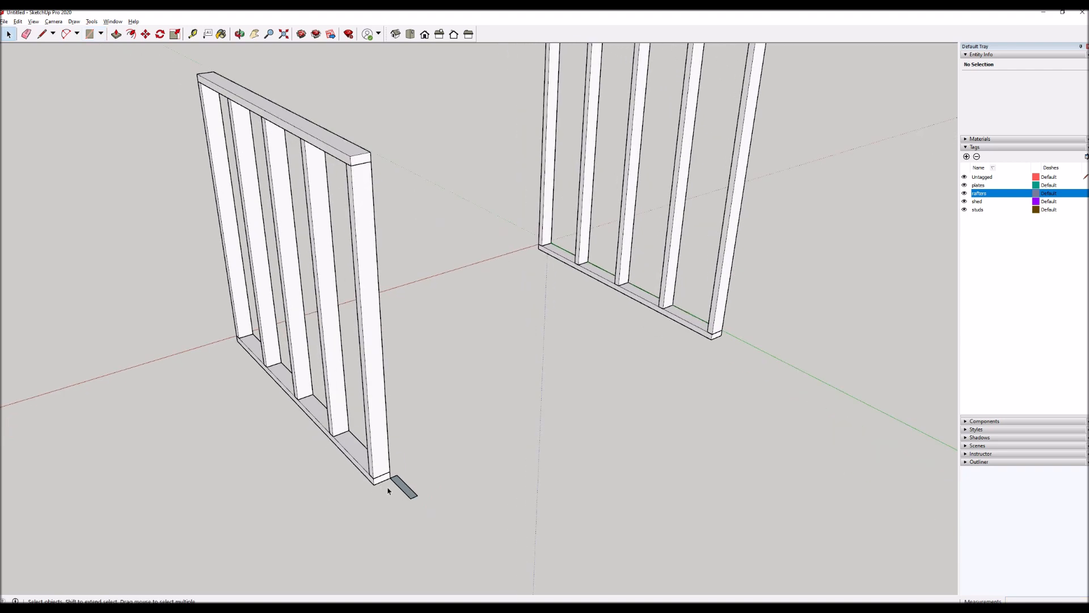
key(p)
click(391, 489)
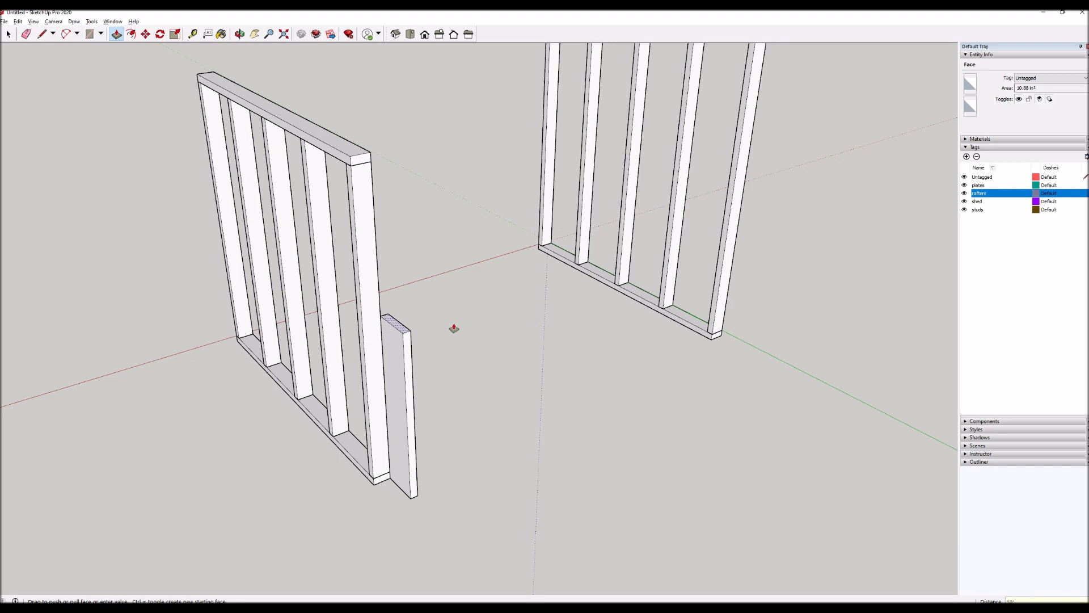
key(Return)
scroll(447, 443, down, 4)
key(space)
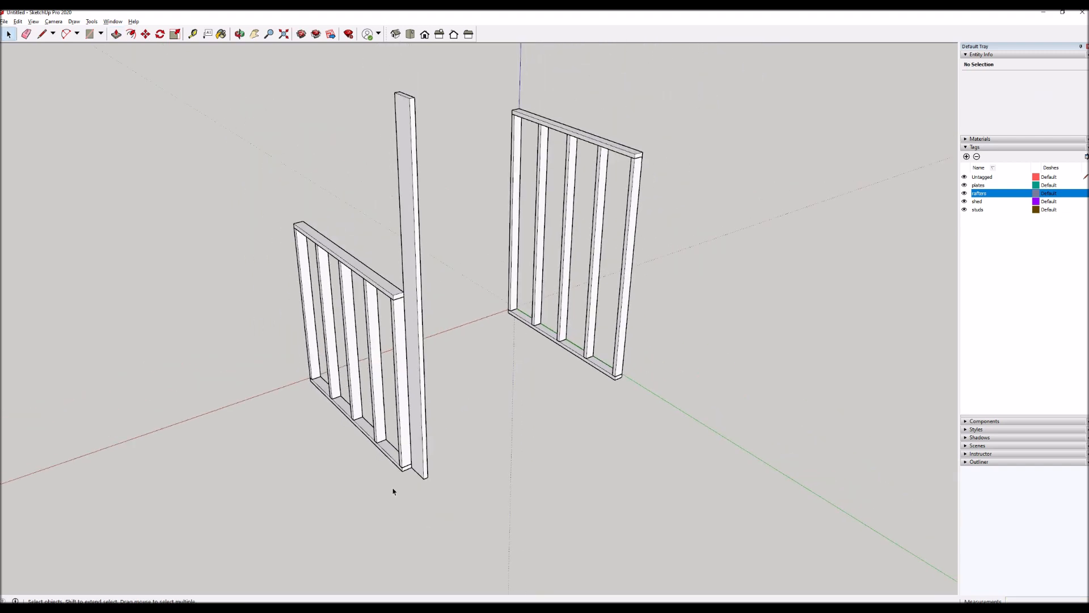
Select the whole rafter board and turn it into a component with the definition name "rafter 1".
click(413, 244)
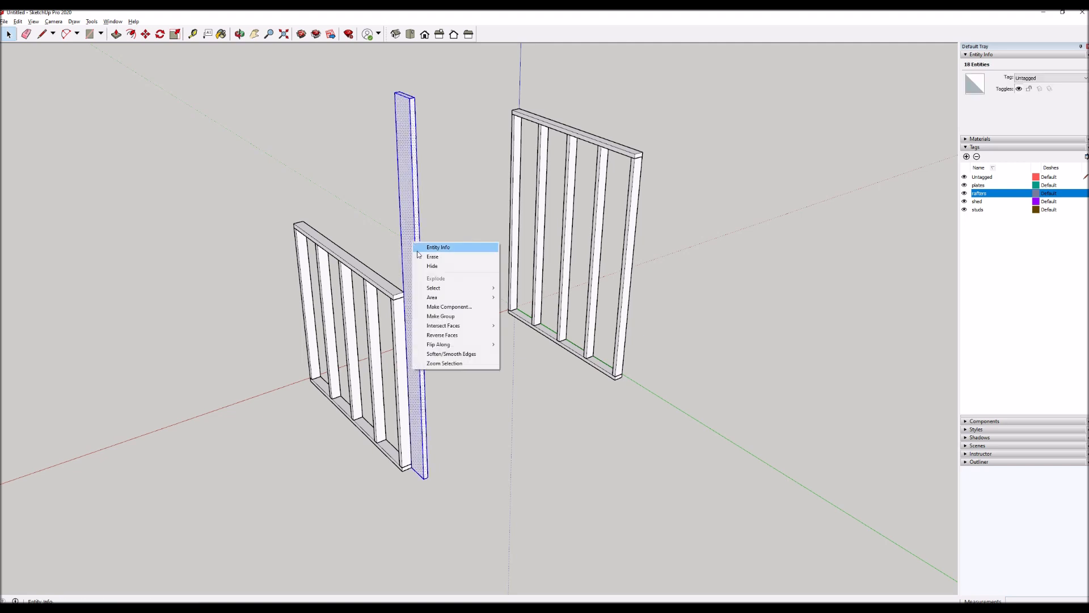
click(442, 307)
text(rafter 1)
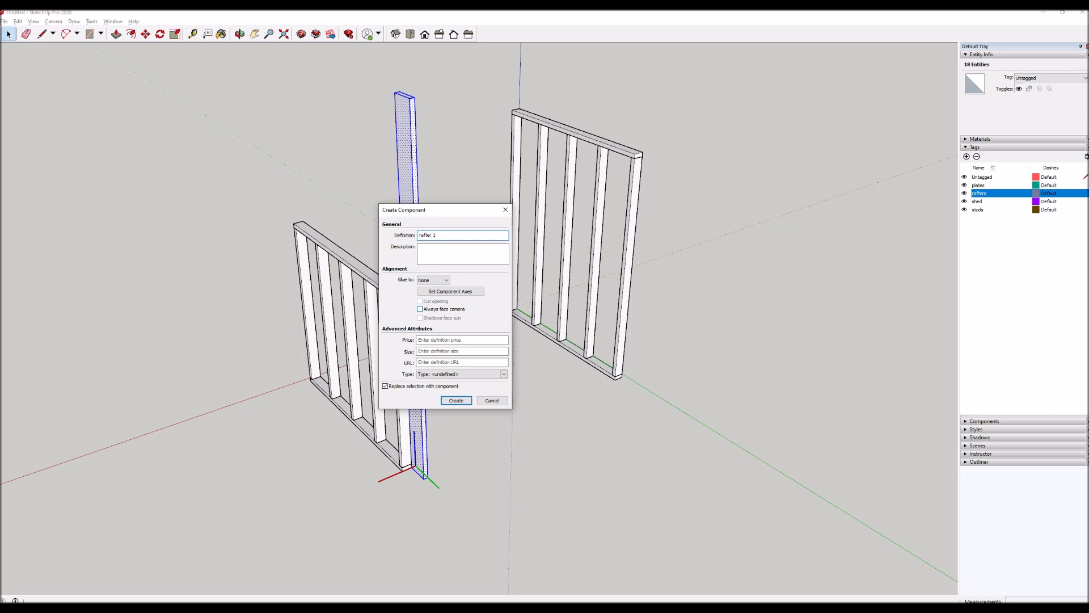
key(Return)
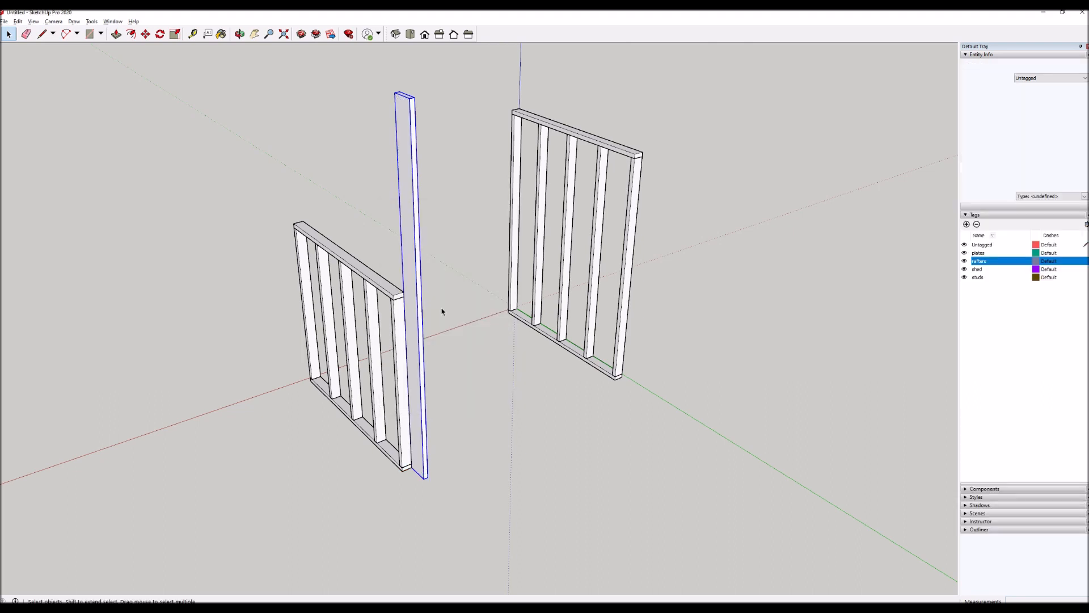
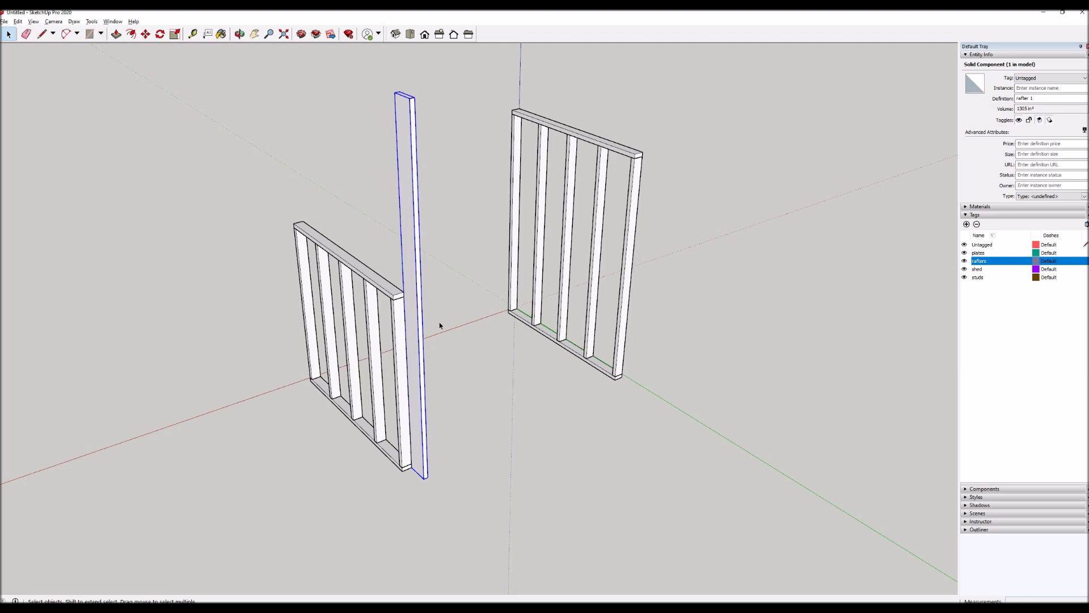
Move the rafter from its bottom corner up onto the outer top corner of the shorter wall's top plate.
scroll(403, 340, up, 2)
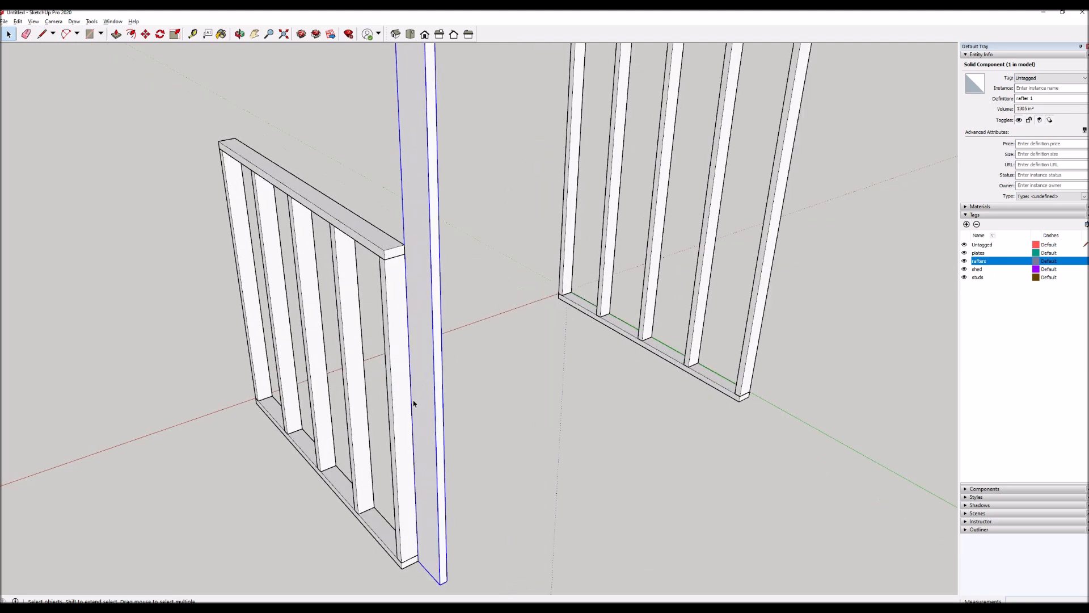
scroll(448, 352, down, 2)
key(m)
click(442, 534)
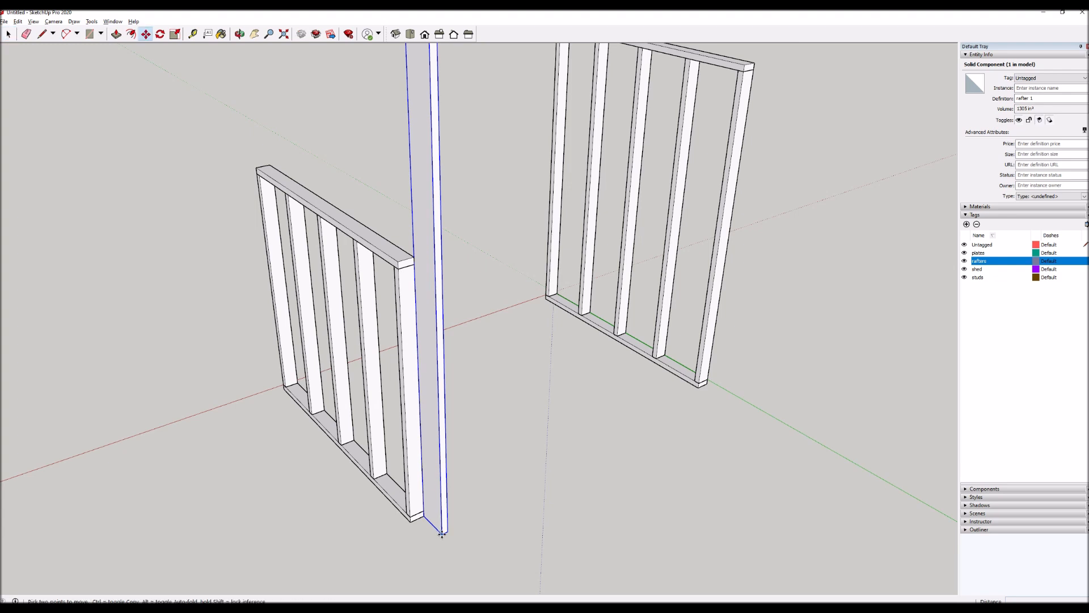
click(399, 260)
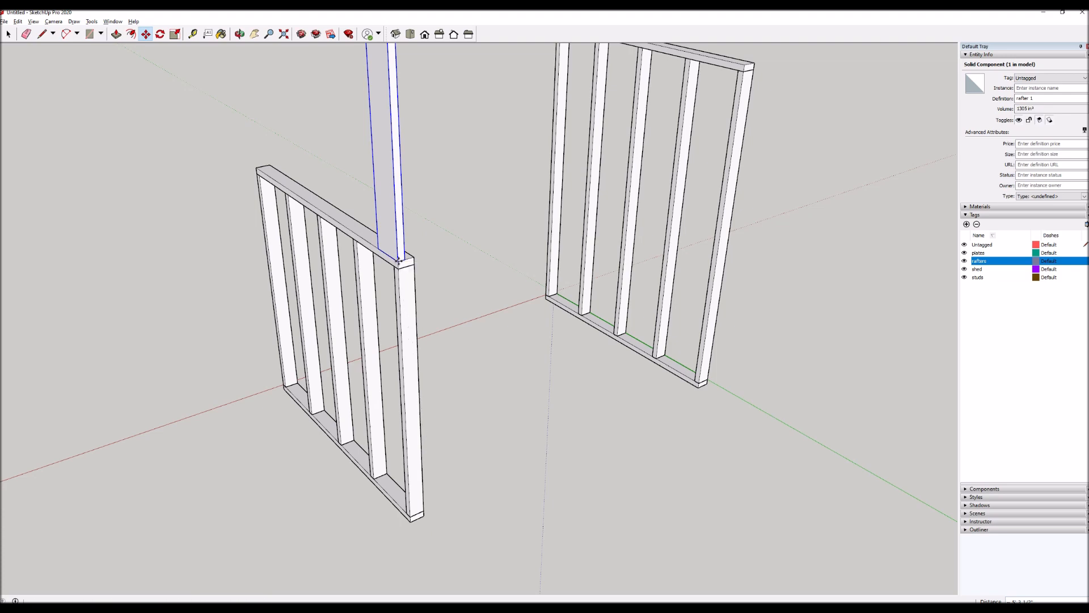
Rotate the upright rafter 90 degrees about the vertical axis at its bottom corner, so its wide face runs across the wall's end.
key(q)
scroll(399, 261, up, 6)
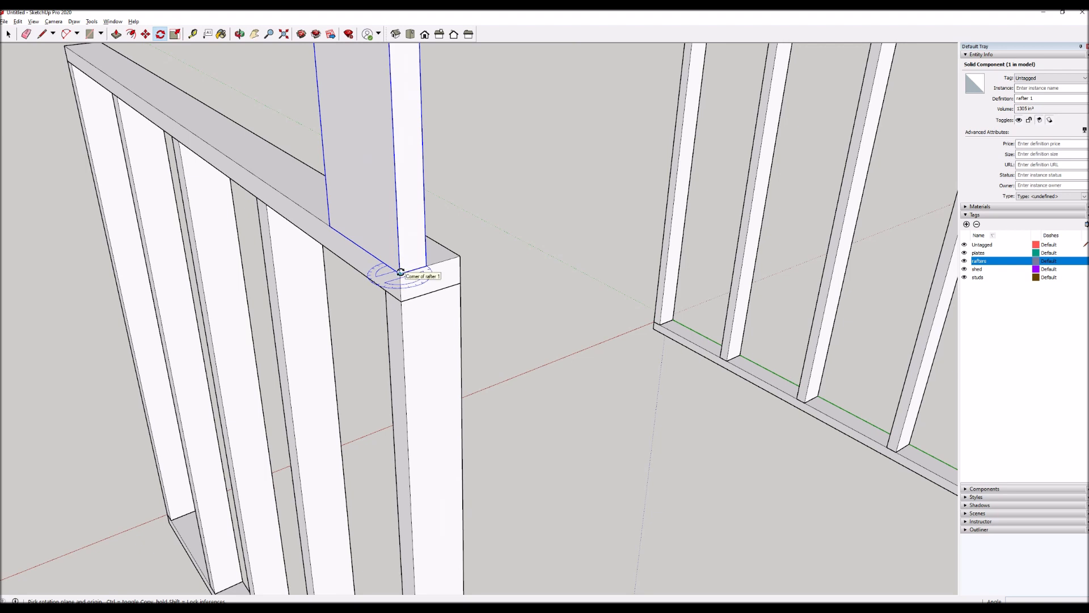
click(400, 273)
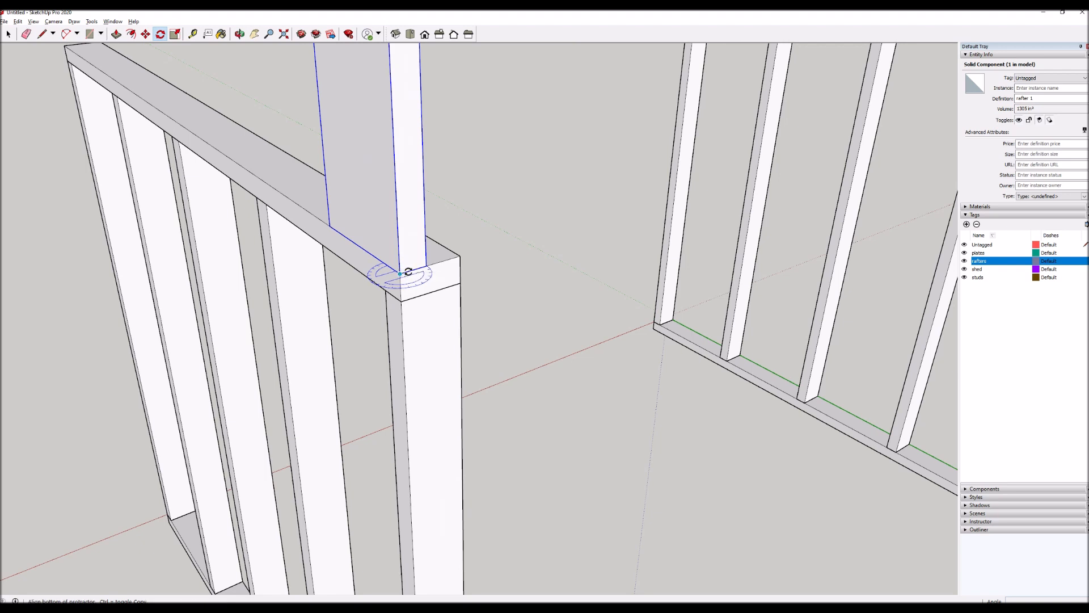
click(452, 258)
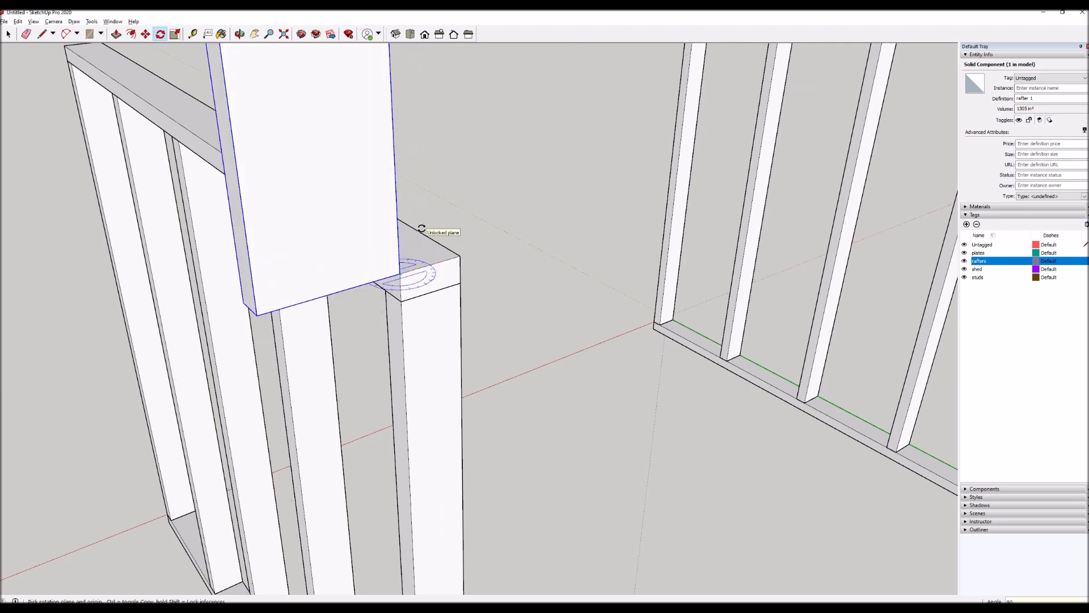
click(409, 221)
scroll(308, 409, down, 1)
scroll(308, 408, down, 4)
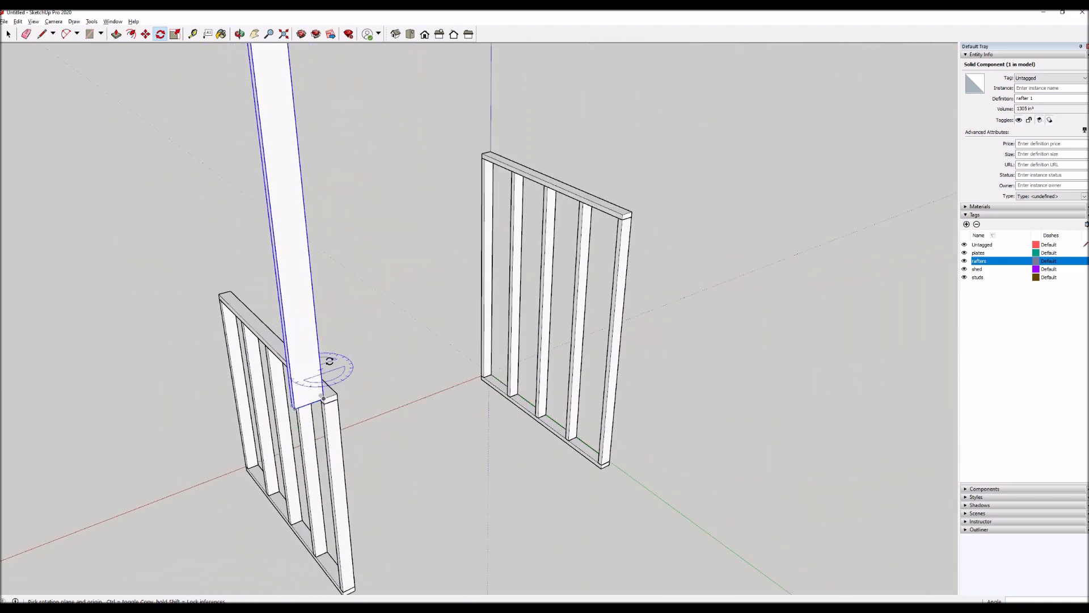
Rotate the rafter down about its bottom corner on the top plate so it lies horizontally toward the taller wall.
scroll(329, 361, down, 1)
scroll(324, 396, up, 4)
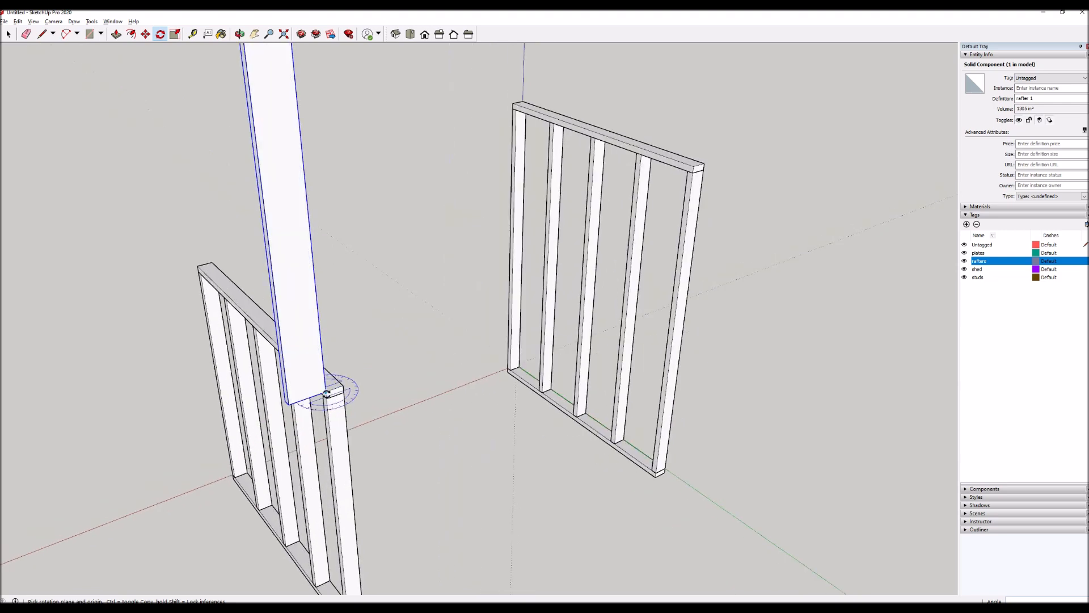
scroll(327, 393, up, 1)
click(324, 389)
click(321, 351)
click(351, 379)
scroll(351, 379, down, 3)
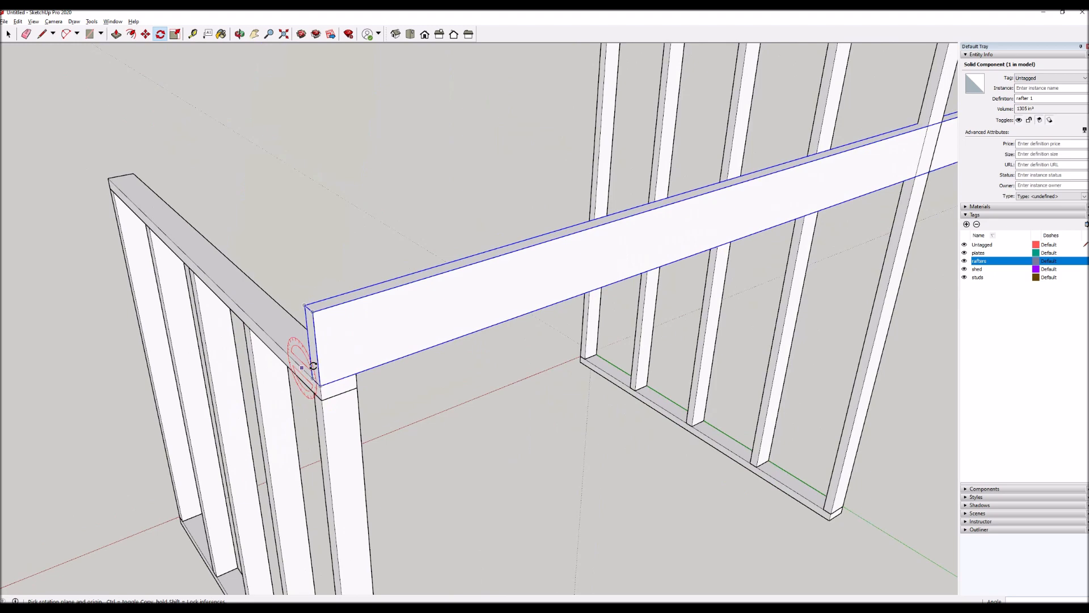
scroll(319, 338, down, 1)
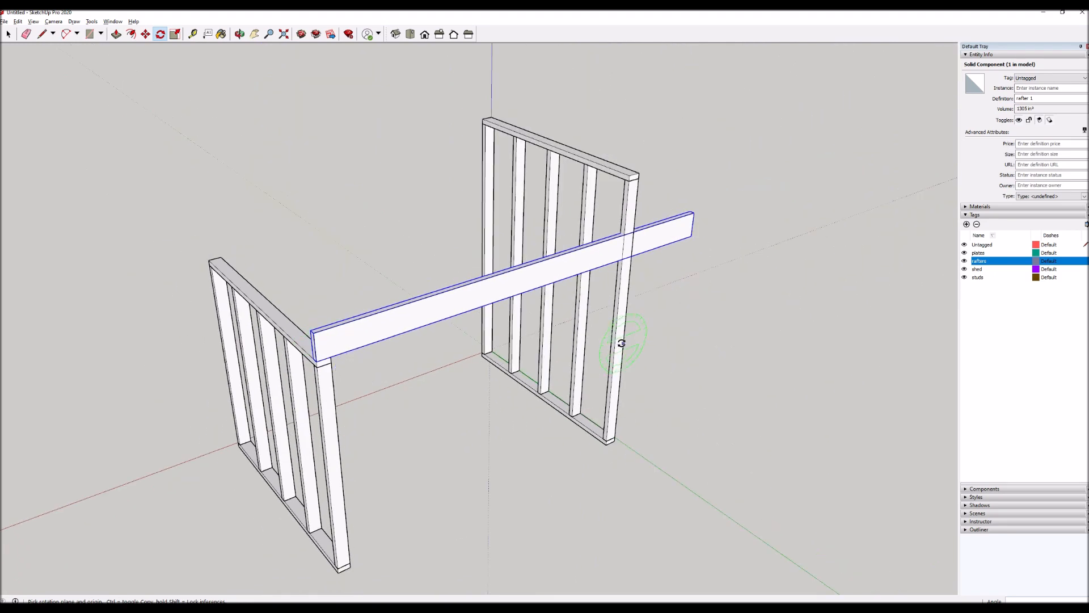
scroll(664, 228, up, 3)
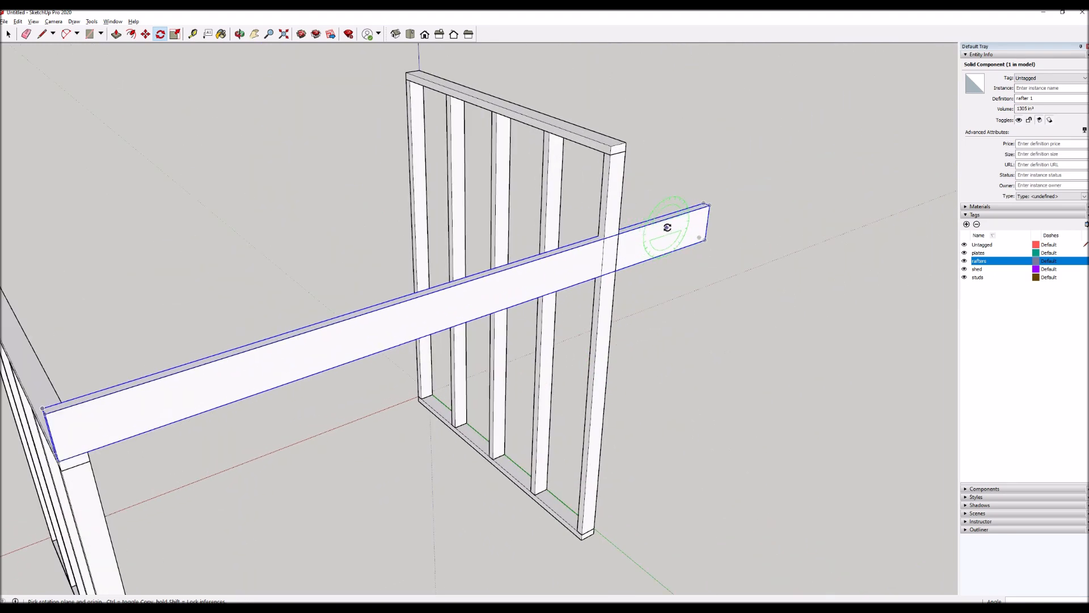
scroll(663, 229, down, 2)
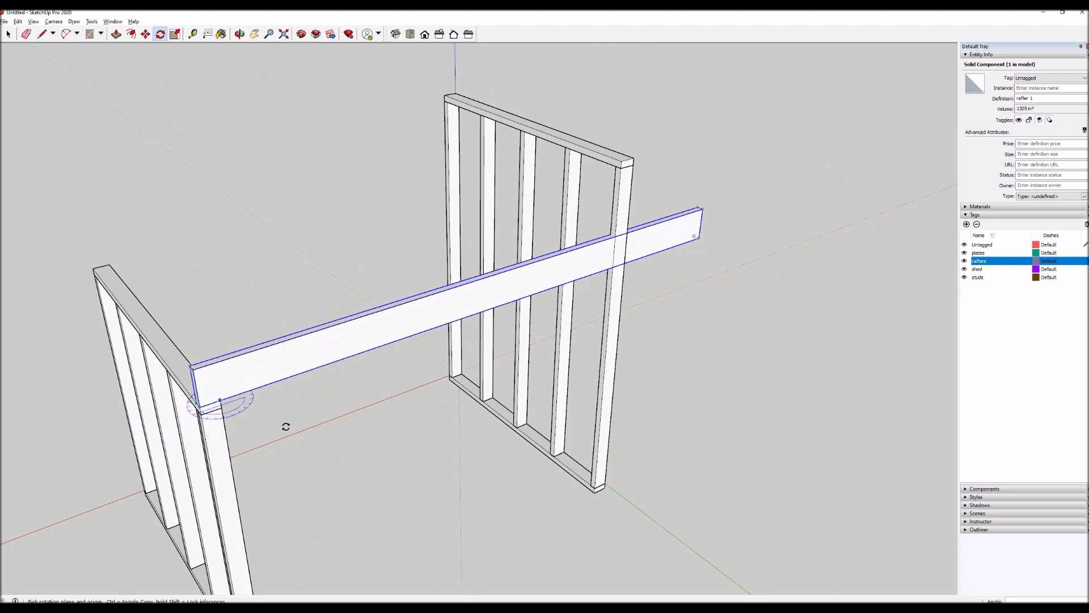
Draw a small vertical reference circle centred on the inner top corner of the shorter wall's top plate, under the rafter.
key(c)
scroll(216, 395, up, 3)
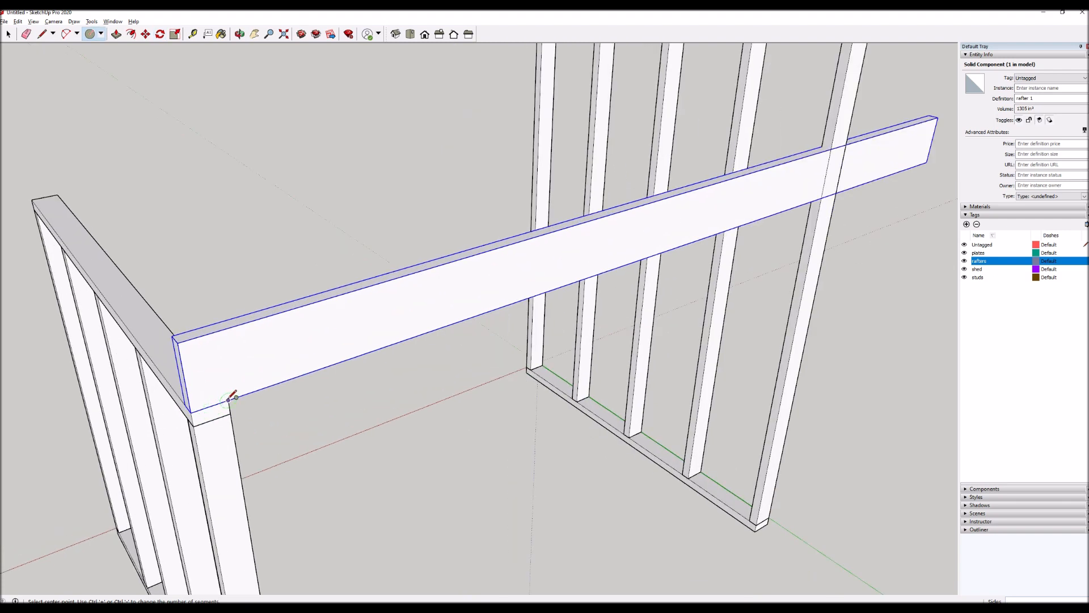
click(228, 399)
click(227, 366)
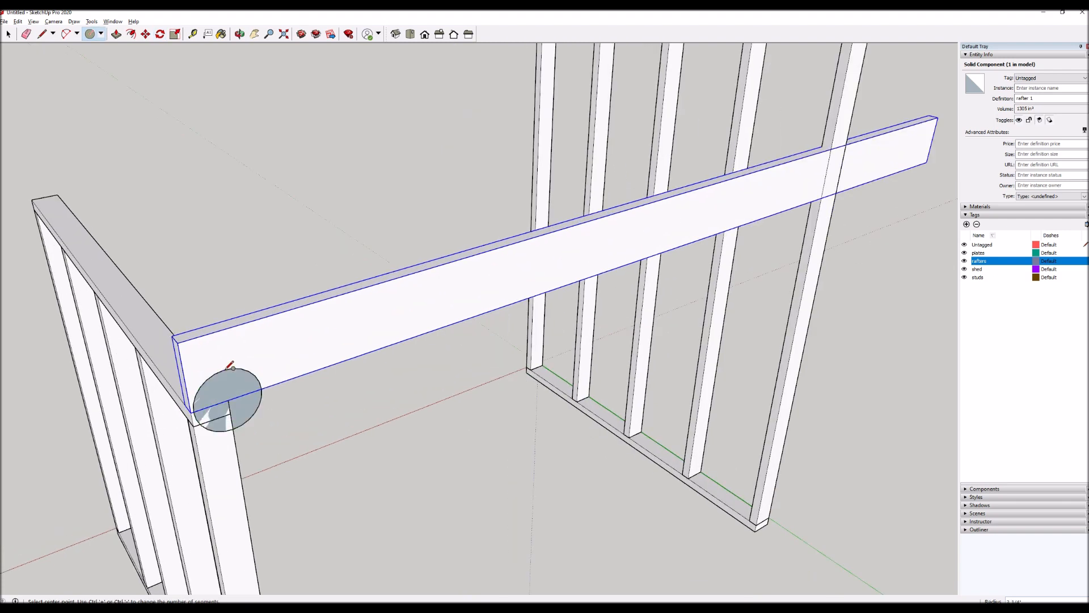
key(space)
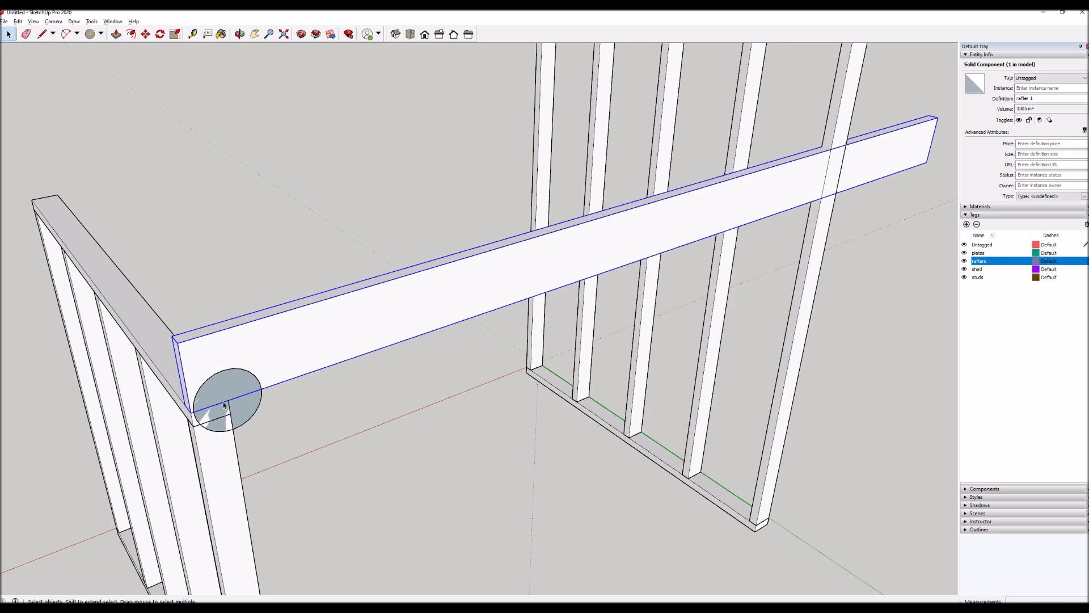
Draw a matching reference circle centred on the far top corner of the taller wall's top plate.
scroll(225, 405, down, 3)
middle_drag(225, 405, 454, 314)
scroll(562, 207, up, 1)
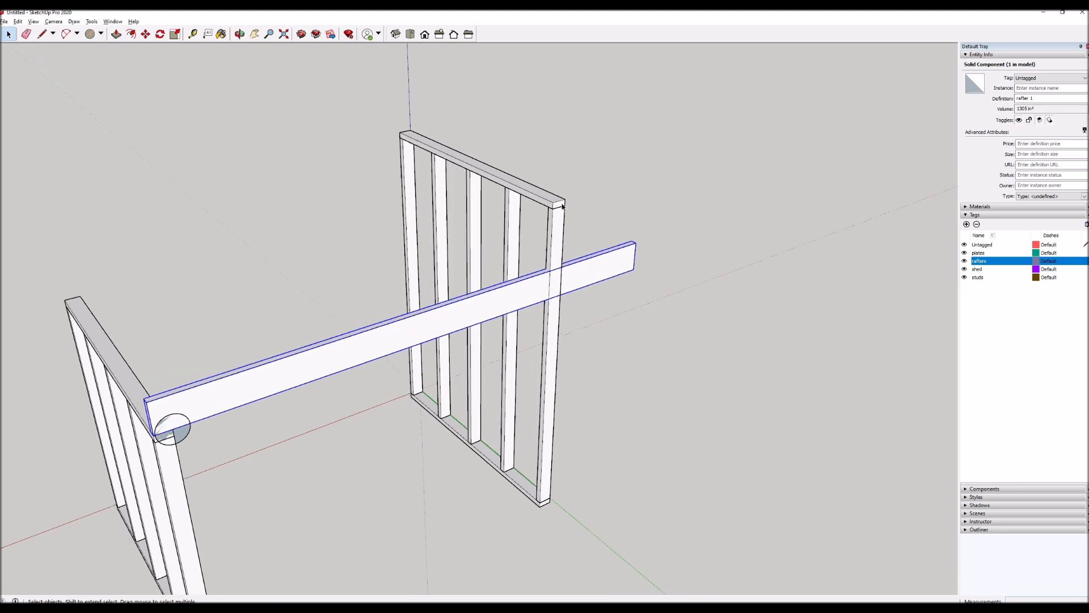
scroll(562, 206, up, 3)
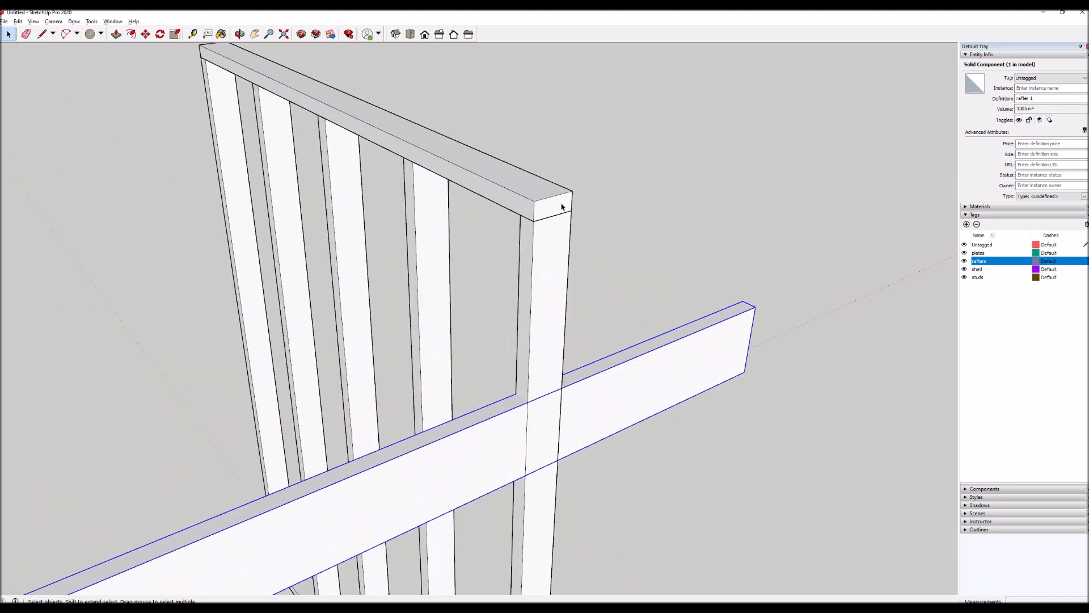
key(c)
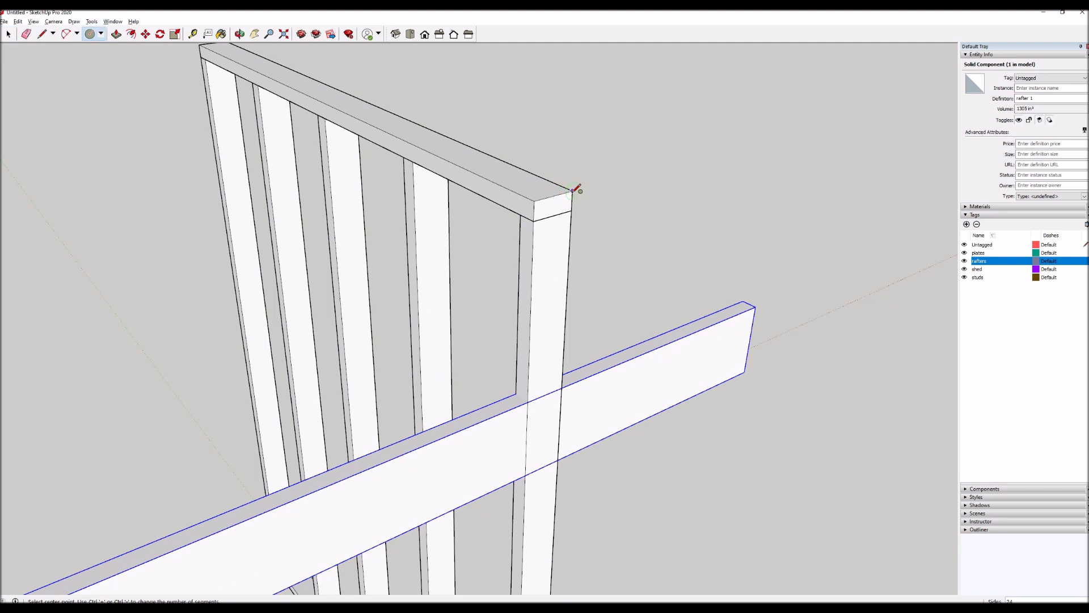
click(572, 190)
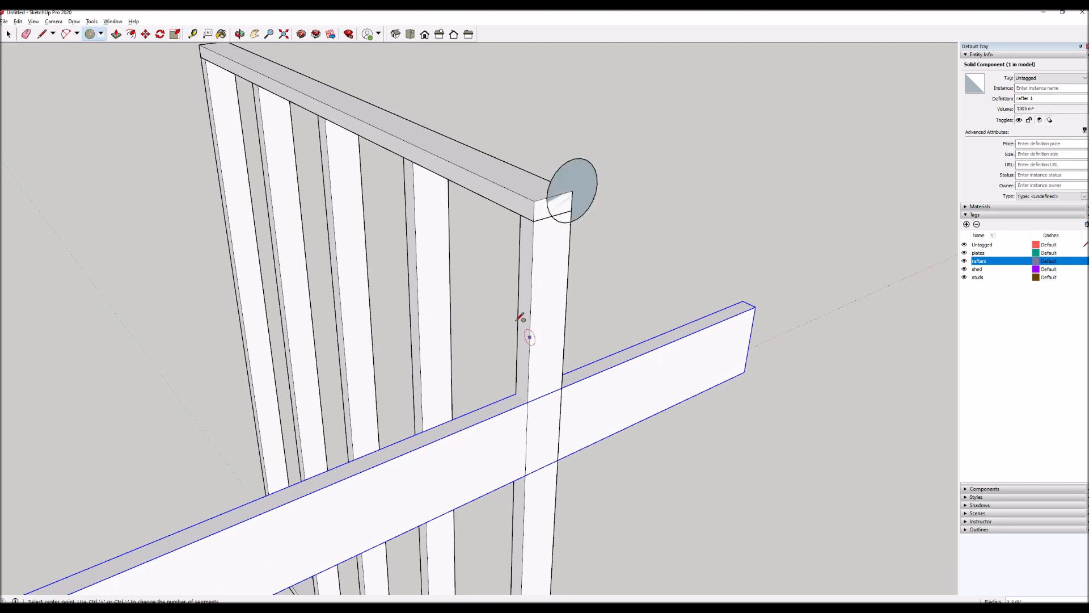
scroll(520, 317, down, 5)
key(space)
scroll(409, 441, down, 3)
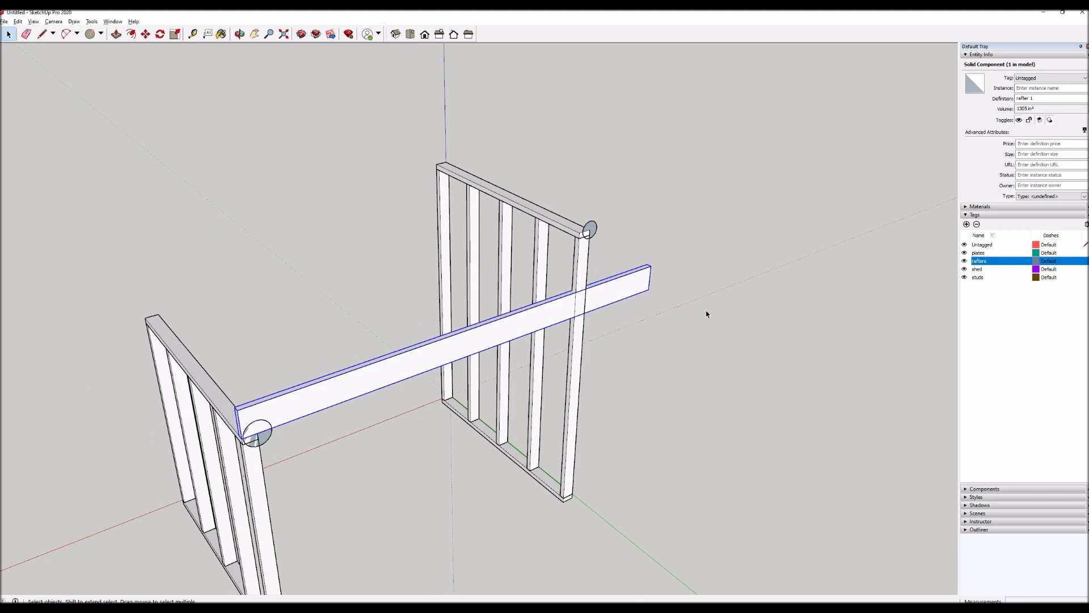
Rotate the rafter about the shorter wall's circle centre until its underside meets the centre of the taller wall's circle.
scroll(316, 442, up, 5)
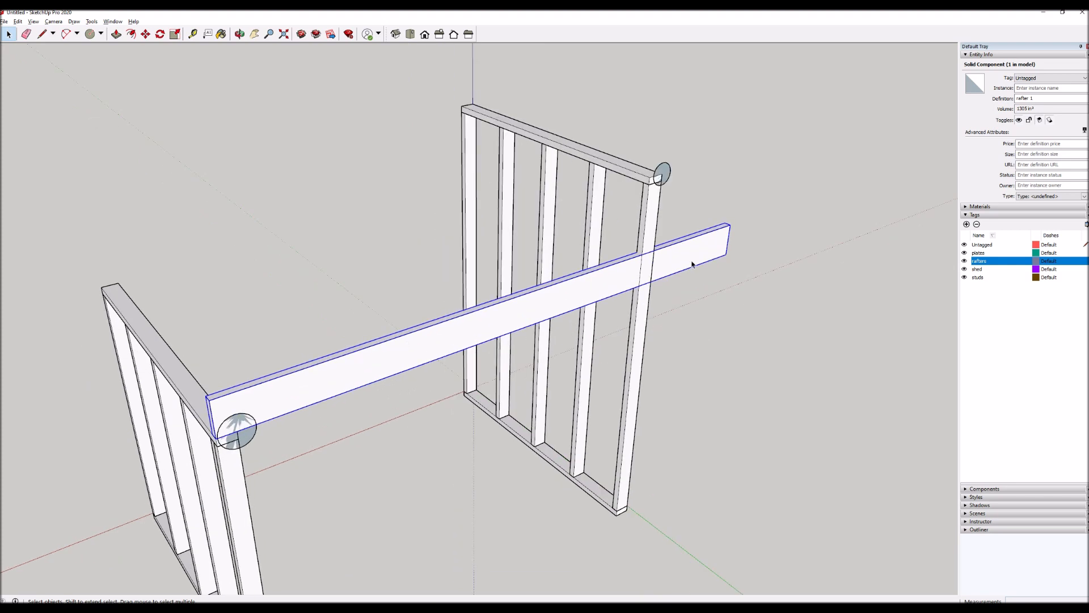
scroll(234, 437, up, 3)
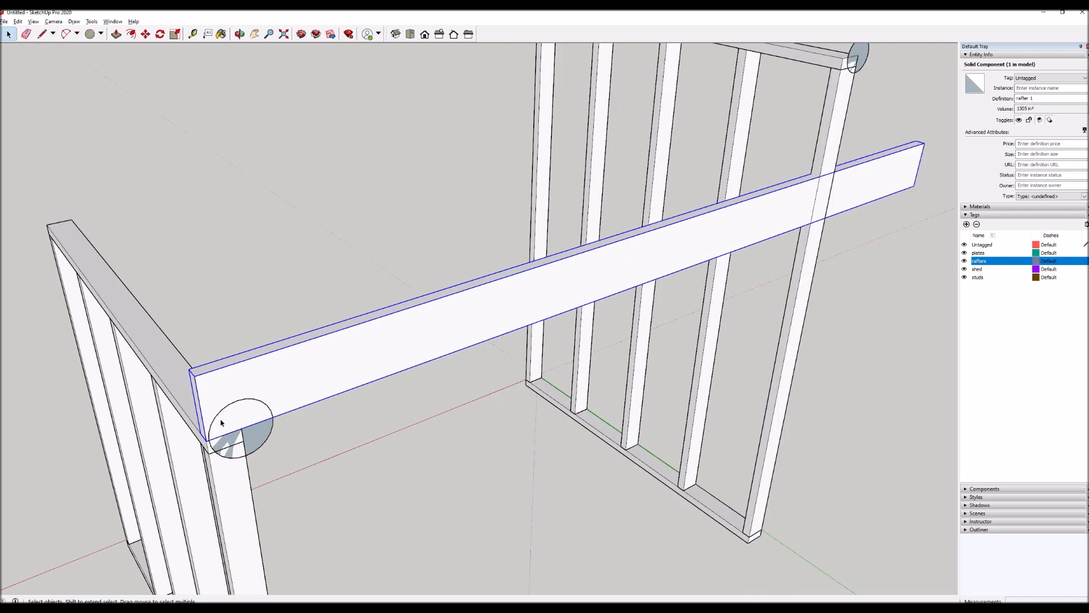
scroll(229, 422, down, 2)
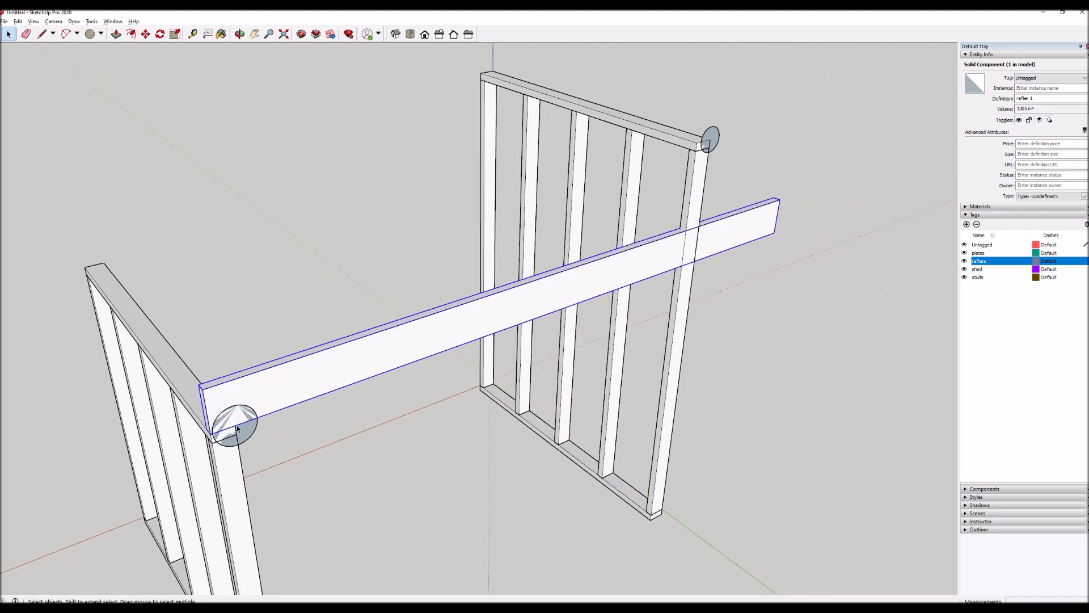
scroll(237, 428, up, 2)
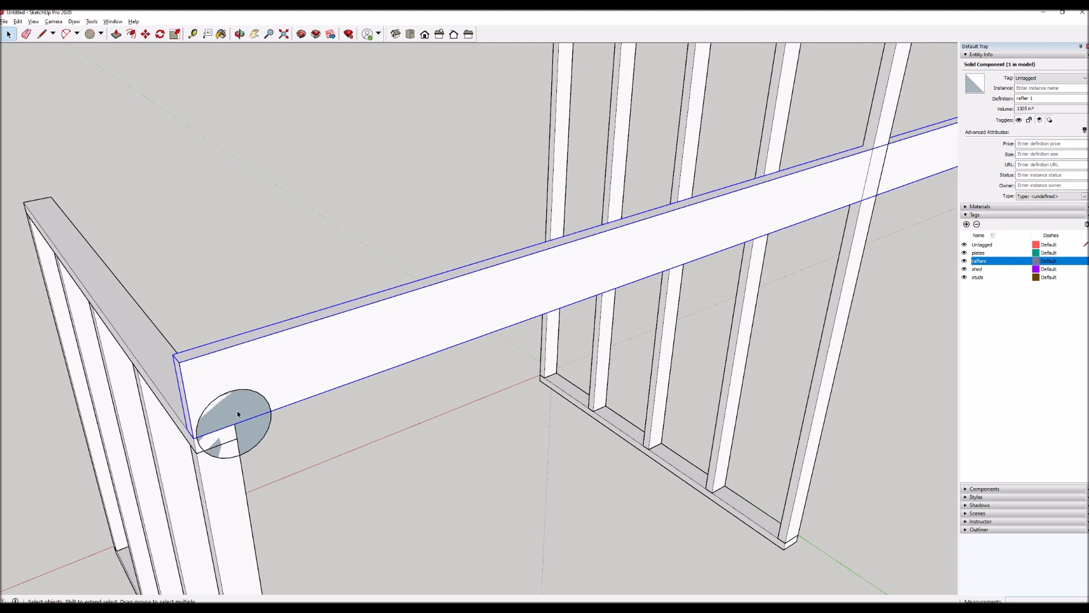
key(q)
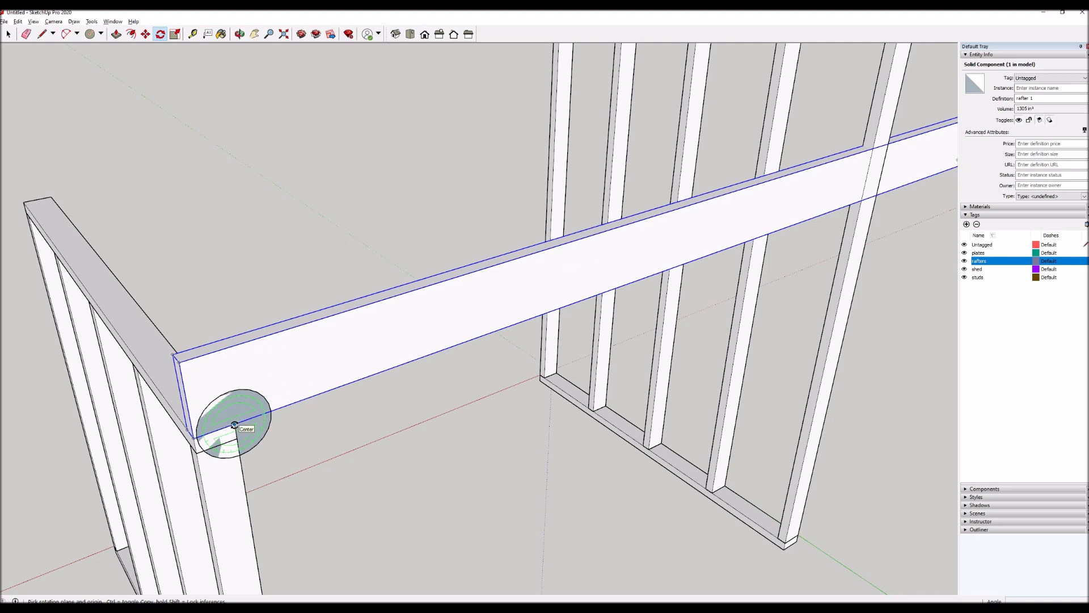
click(235, 424)
scroll(234, 424, down, 5)
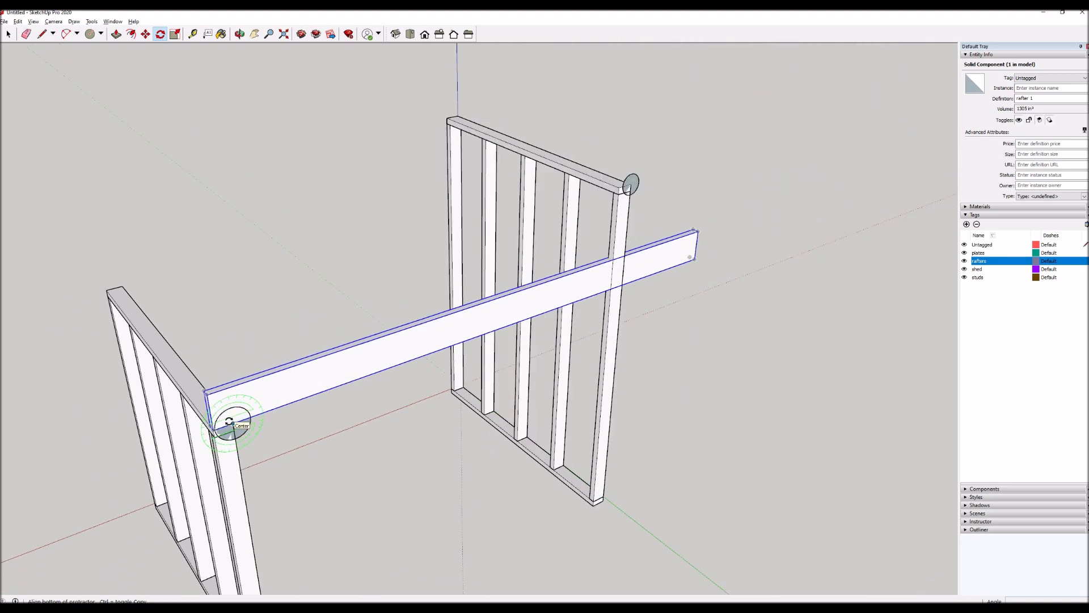
scroll(637, 276, up, 4)
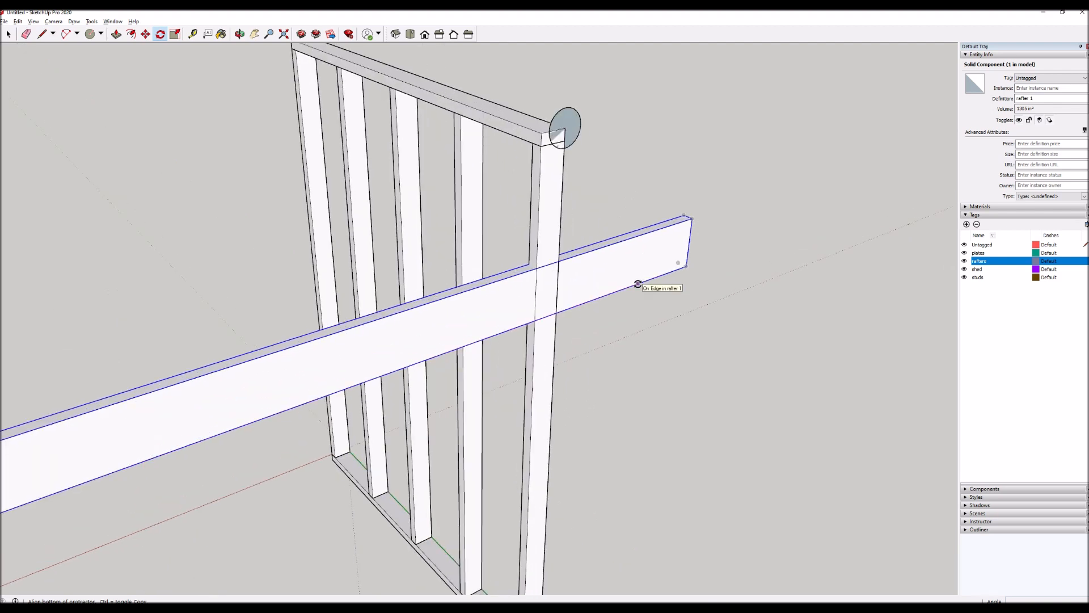
click(638, 284)
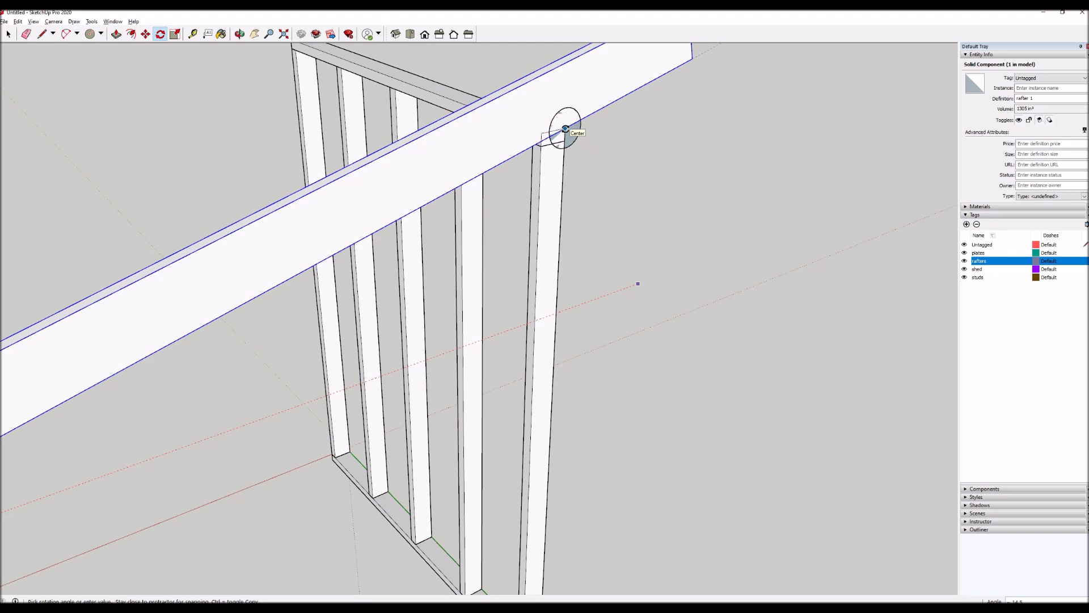
click(565, 129)
scroll(554, 211, down, 4)
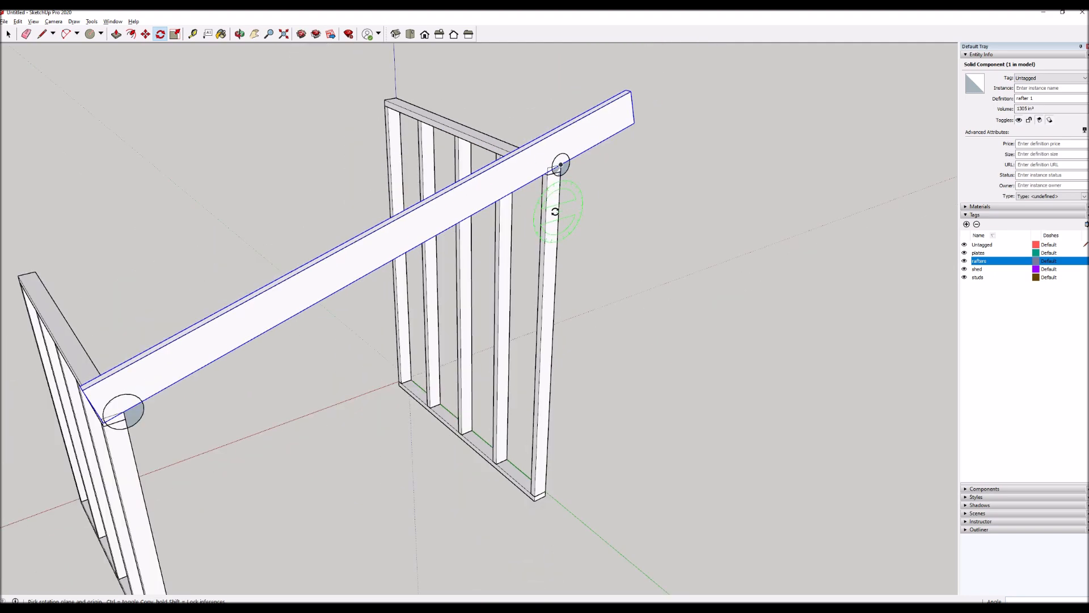
scroll(555, 212, down, 2)
scroll(300, 337, up, 1)
Open the sloped rafter component for editing and bring its lower end over the shorter wall into view.
key(space)
click(380, 374)
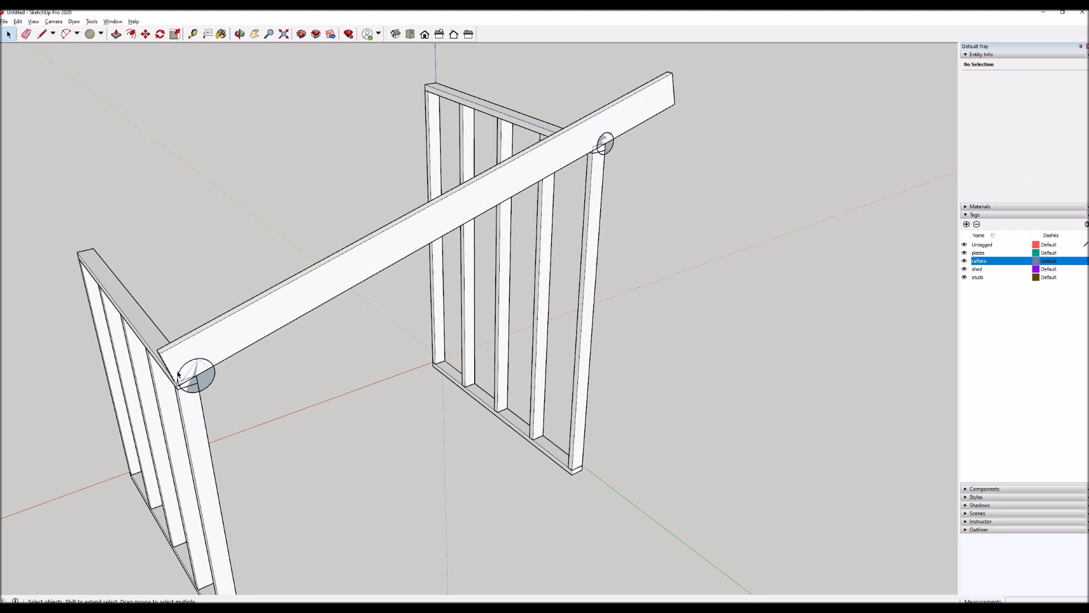
click(253, 336)
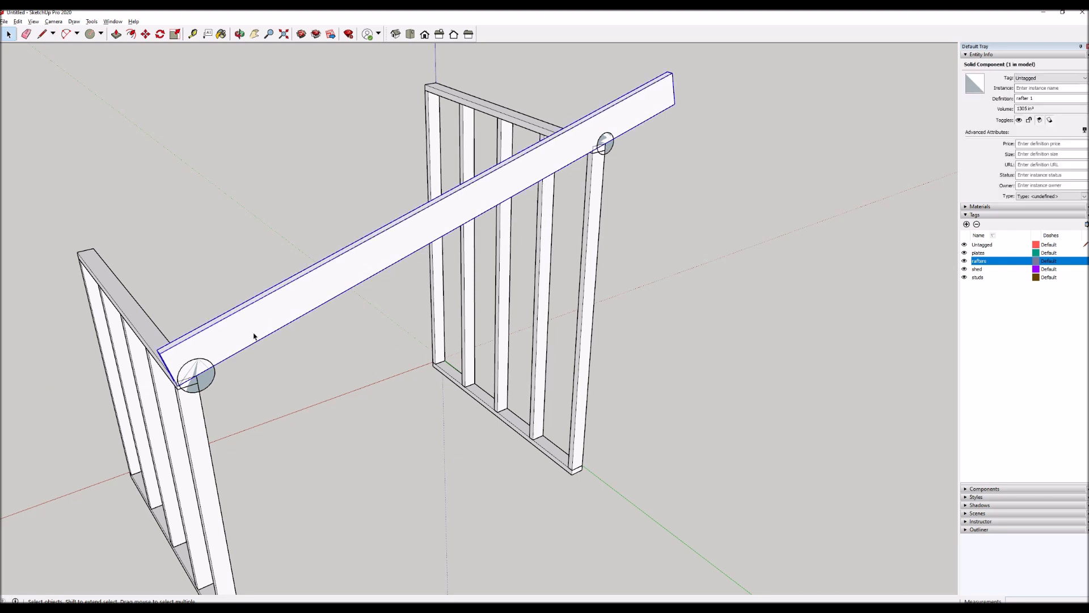
double_click(413, 223)
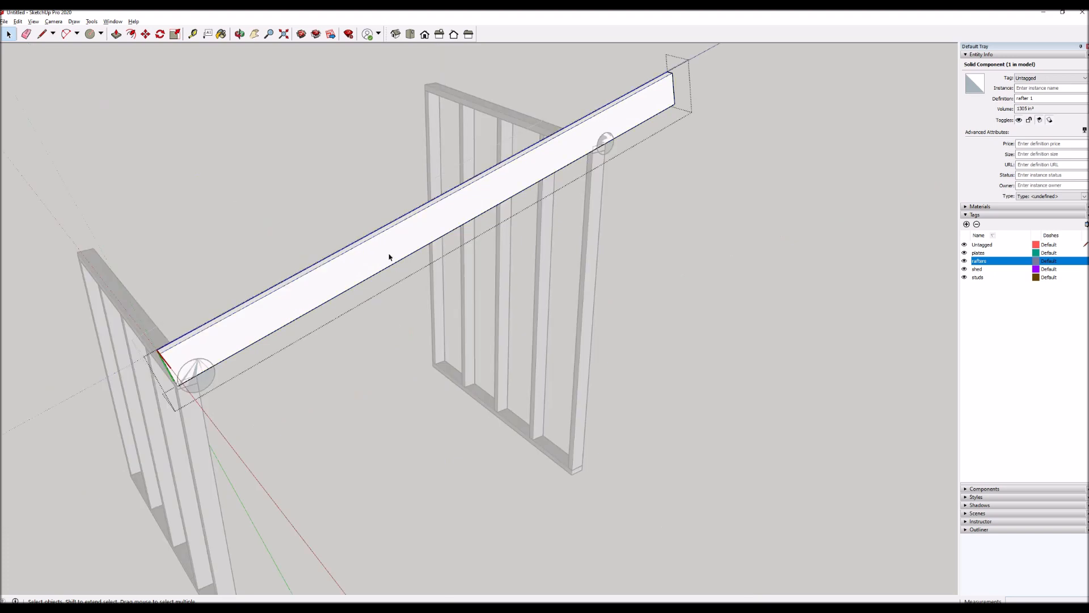
scroll(136, 353, up, 5)
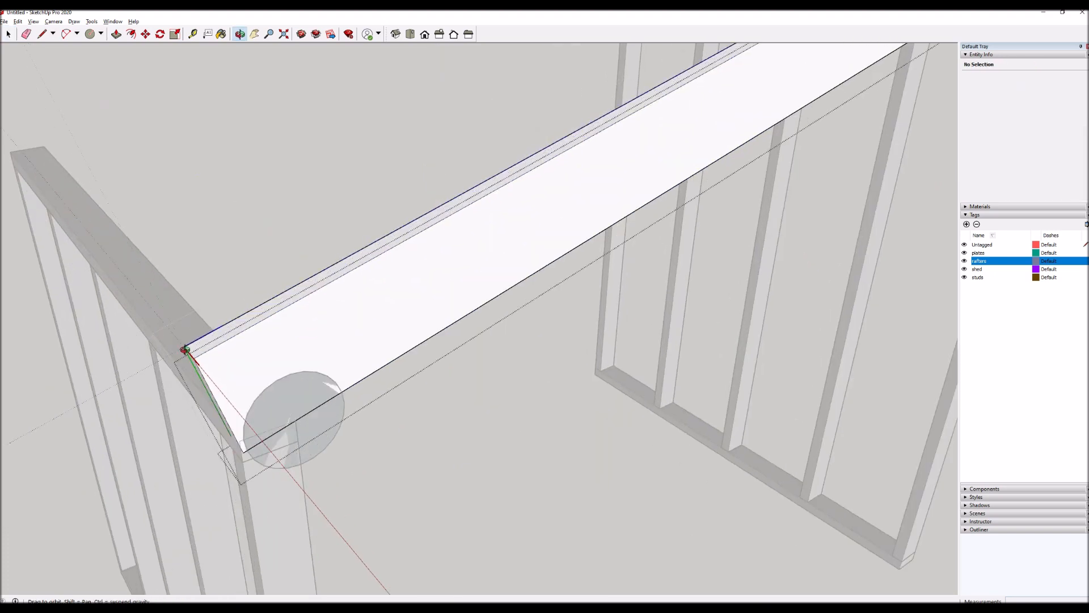
middle_drag(185, 348, 286, 358)
mouse_move(206, 394)
middle_down()
mouse_move(216, 359)
mouse_move(204, 382)
middle_up()
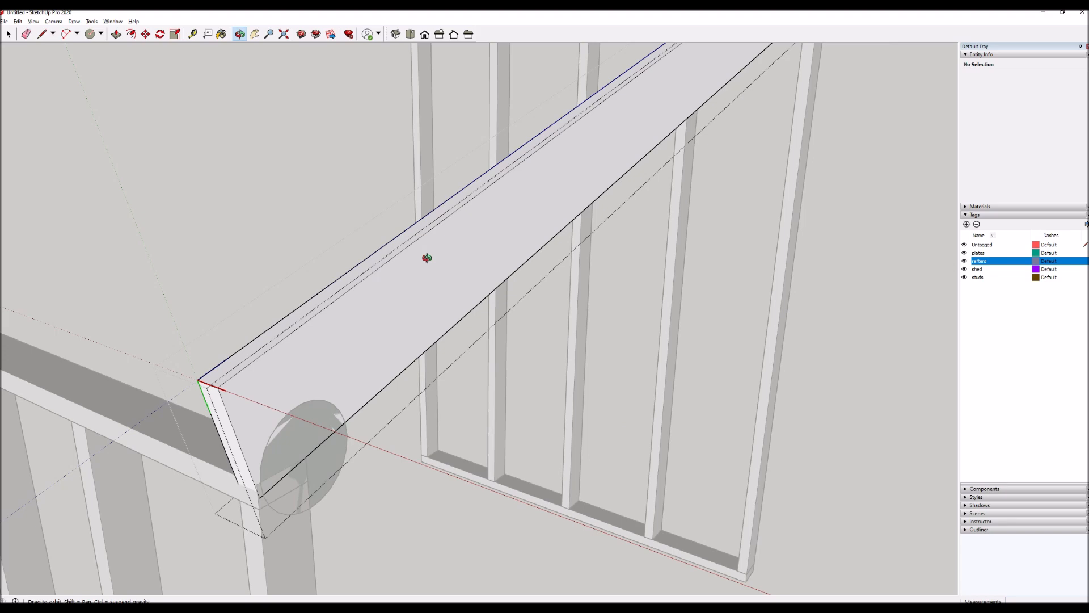
scroll(284, 334, down, 5)
key(space)
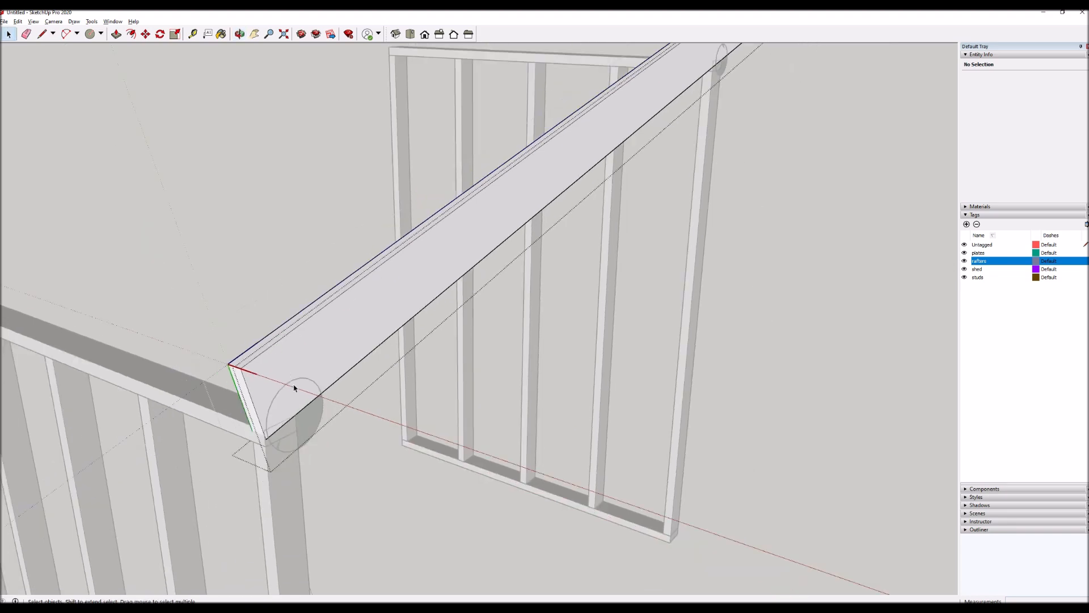
middle_drag(296, 389, 340, 445)
scroll(256, 376, down, 3)
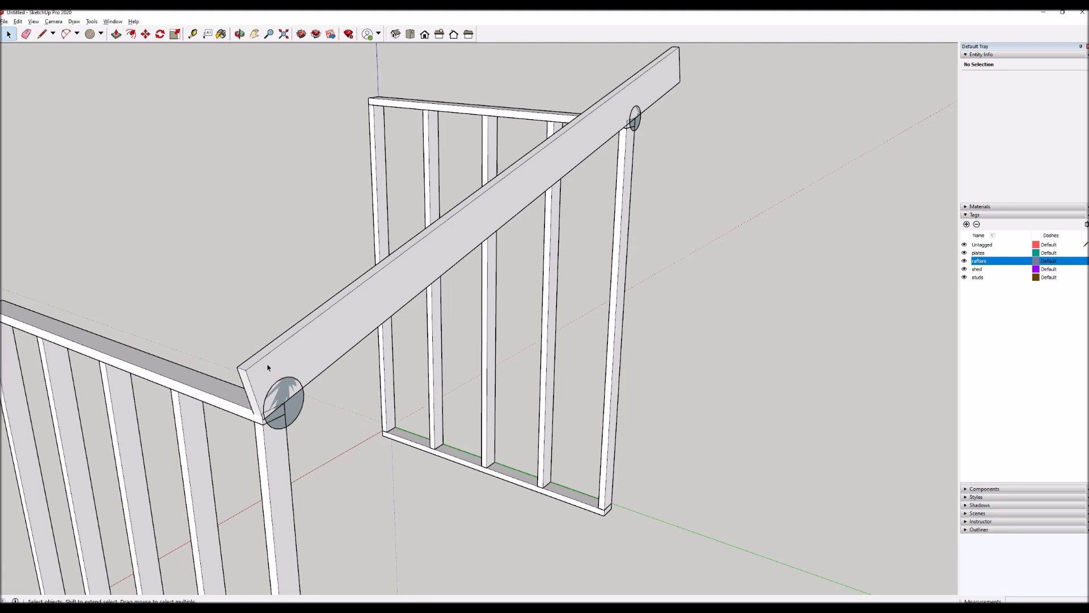
scroll(179, 302, down, 5)
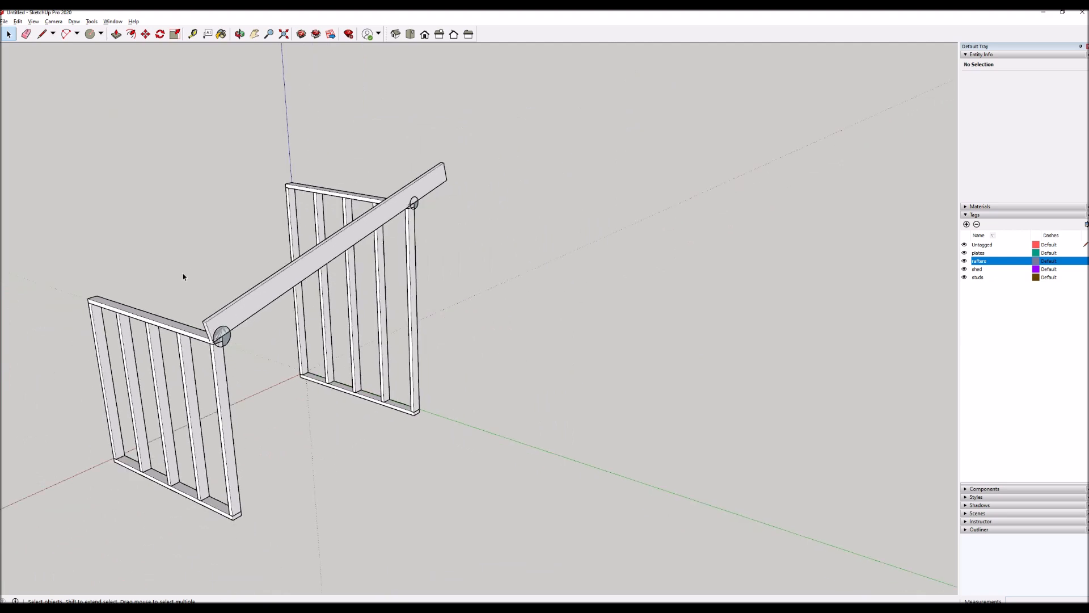
scroll(207, 327, up, 6)
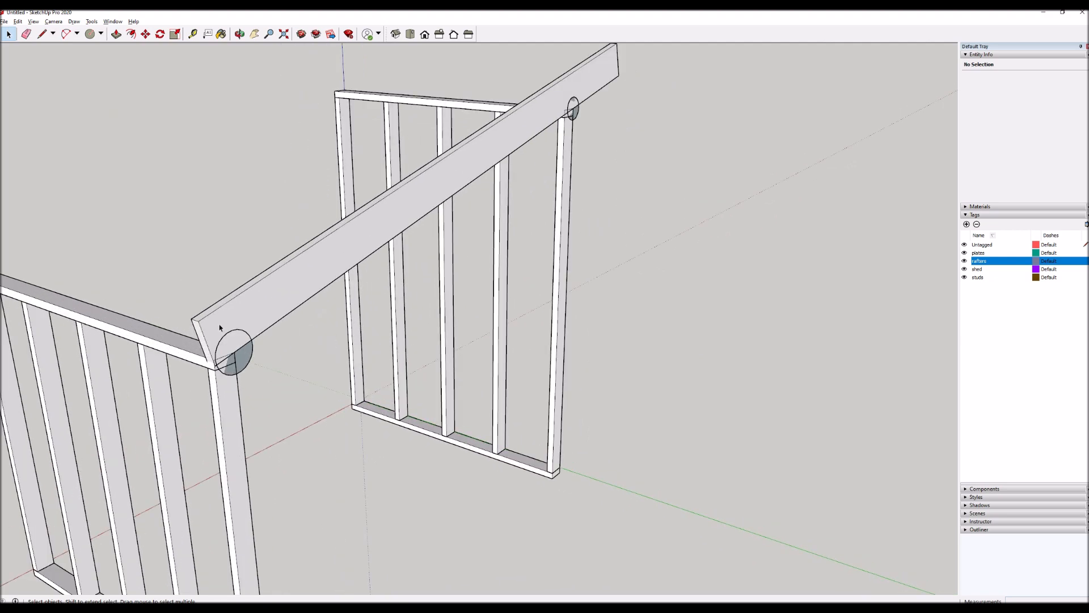
scroll(220, 327, up, 2)
click(284, 311)
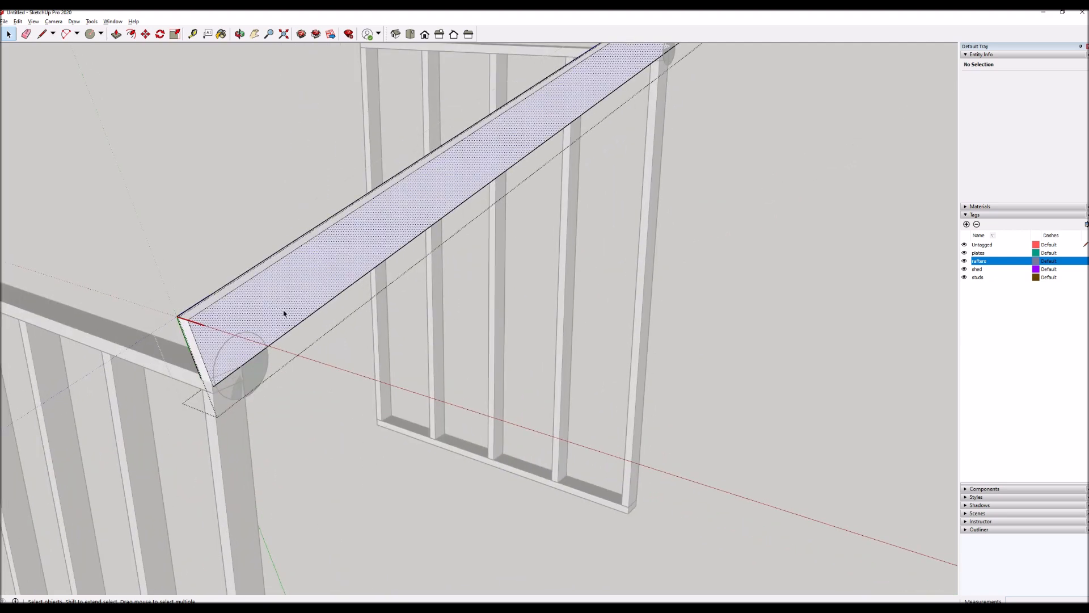
scroll(278, 289, up, 3)
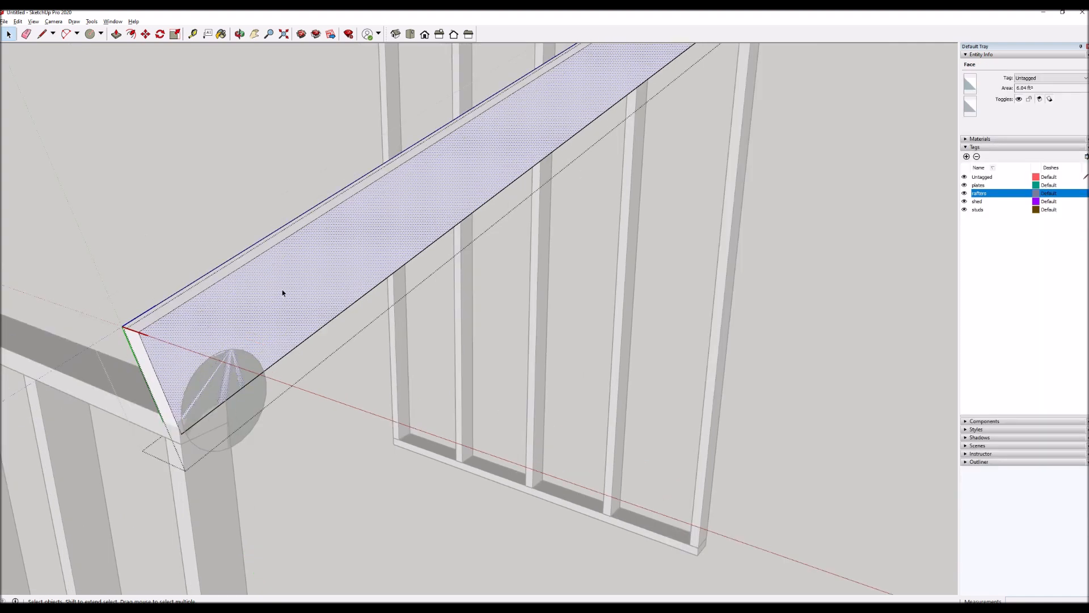
key(l)
click(284, 282)
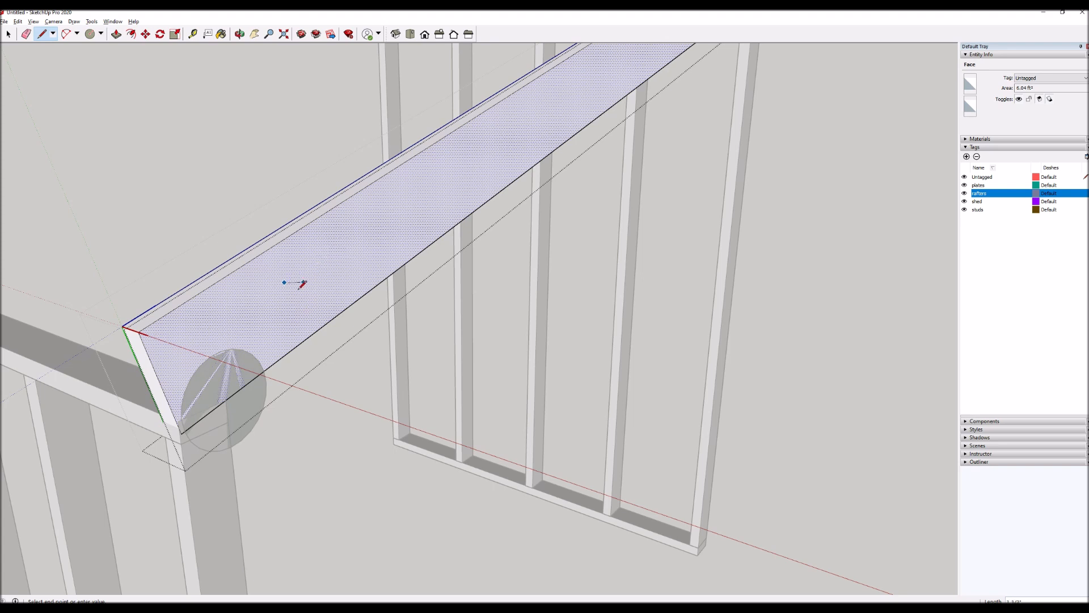
key(Escape)
click(122, 326)
key(Escape)
key(space)
key(Escape)
Move the rafter 6 inches down its slope, parallel to its bottom edge, so it overhangs the shorter wall.
scroll(280, 316, down, 3)
scroll(492, 368, down, 3)
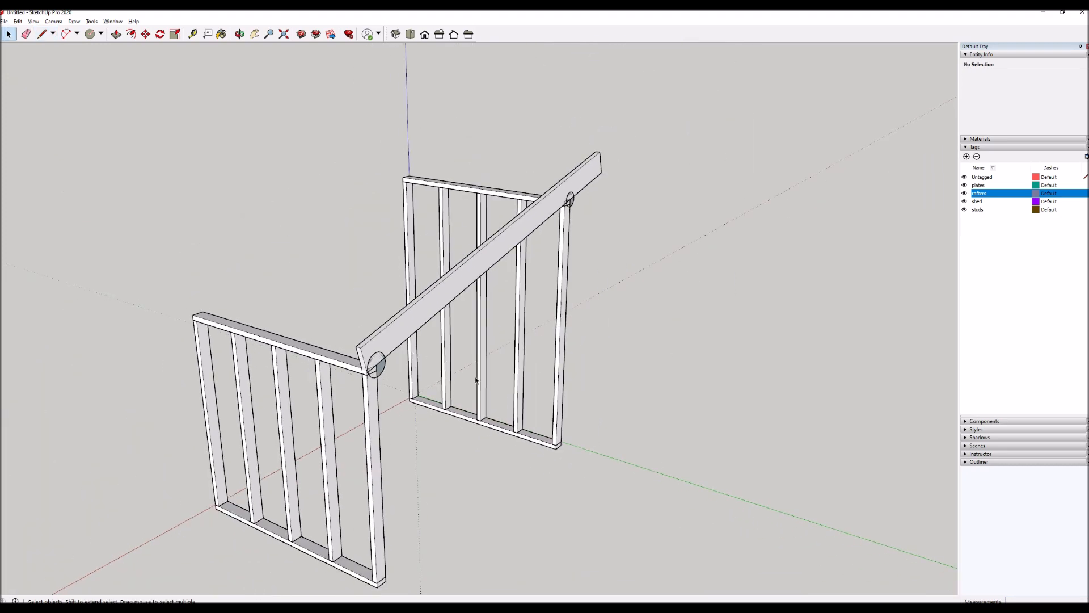
middle_drag(458, 370, 328, 336)
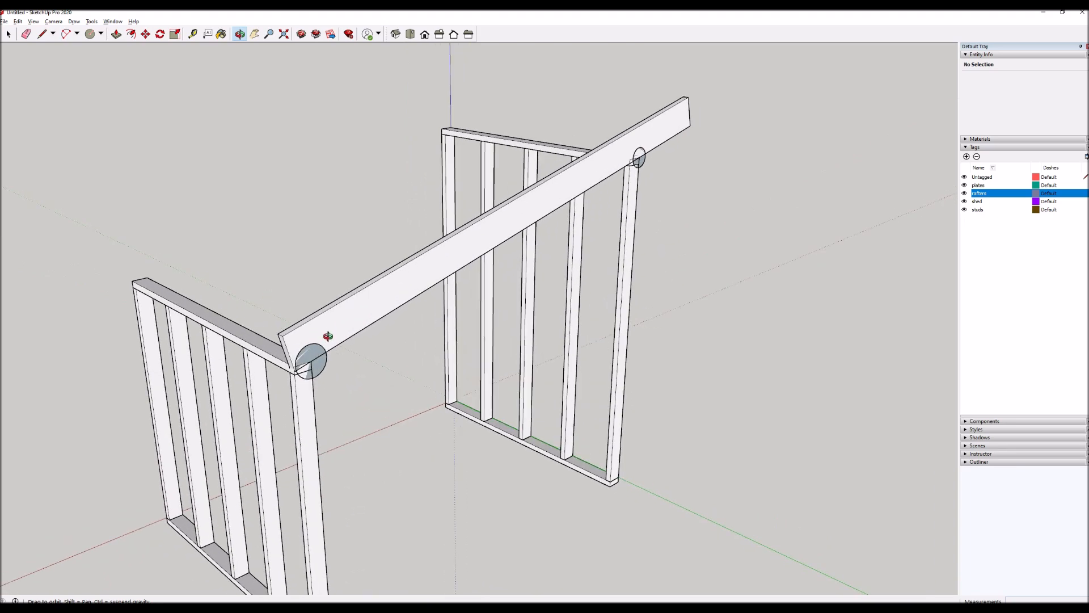
scroll(327, 332, up, 1)
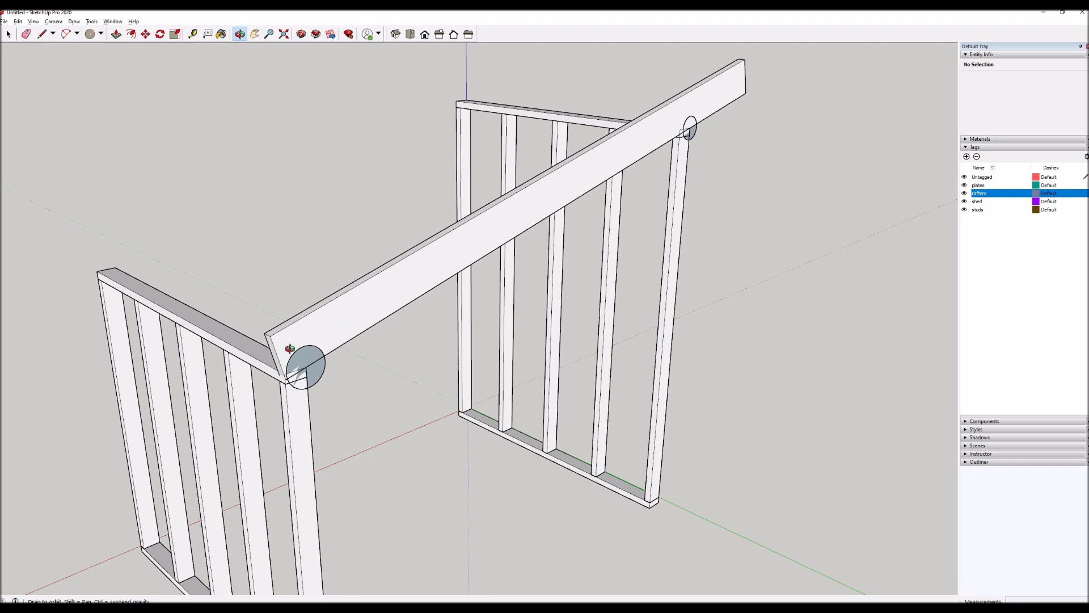
drag(175, 285, 247, 366)
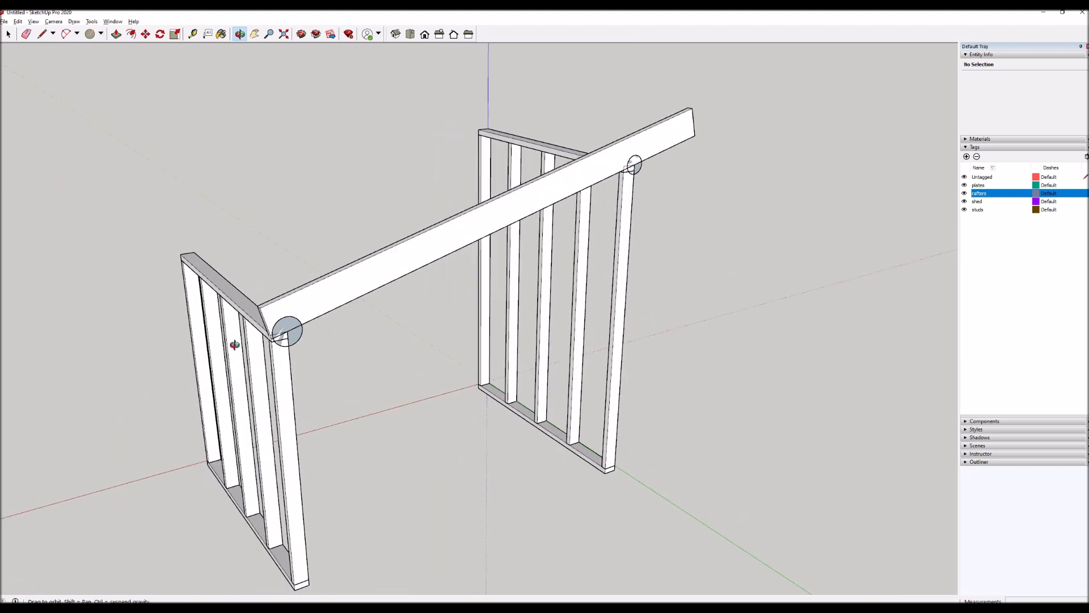
key(space)
click(355, 291)
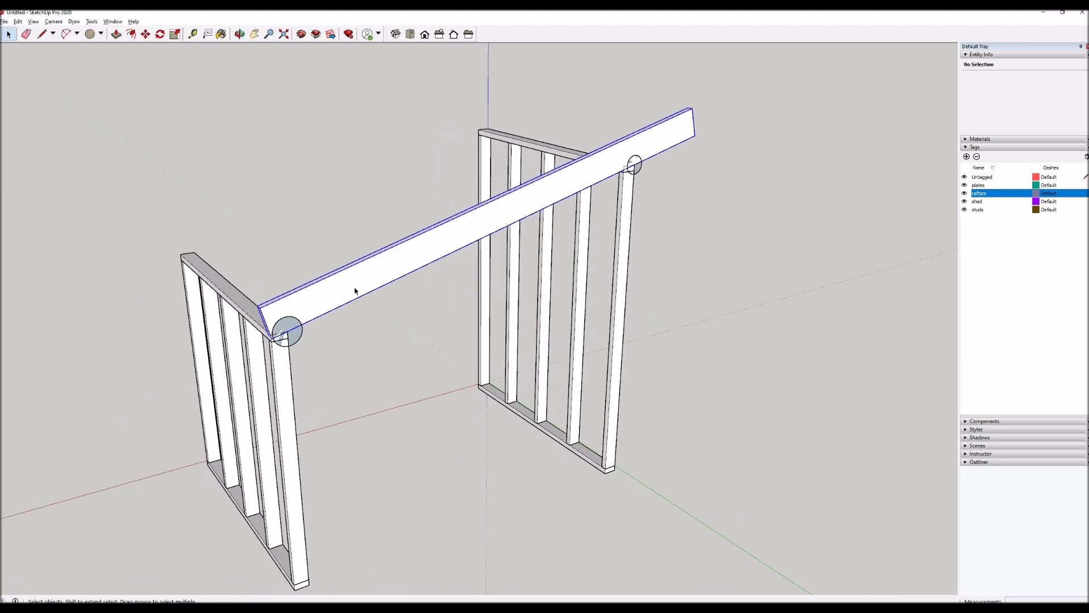
key(m)
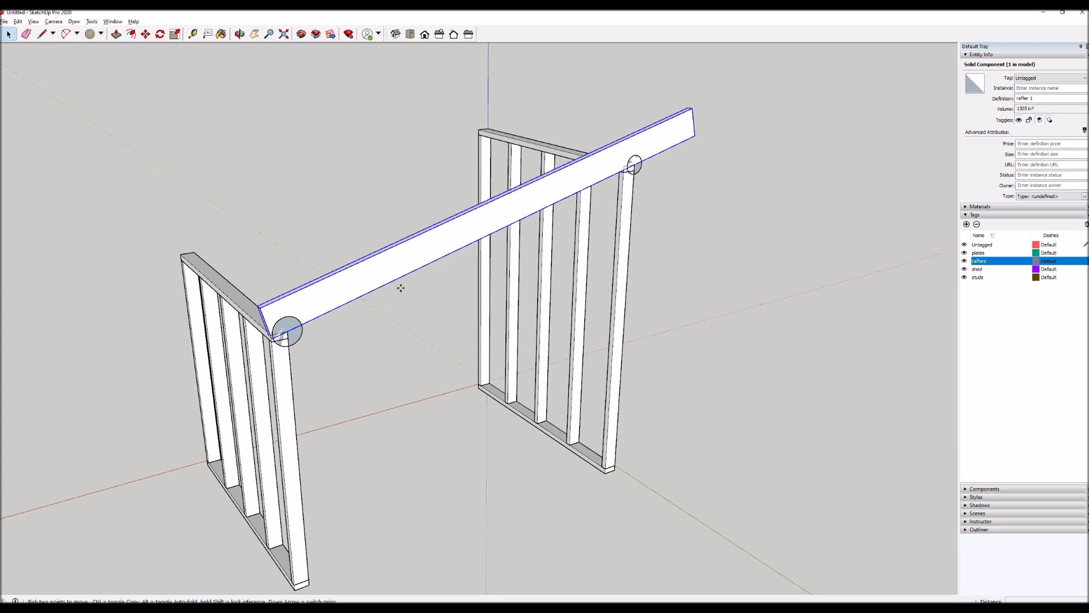
click(412, 274)
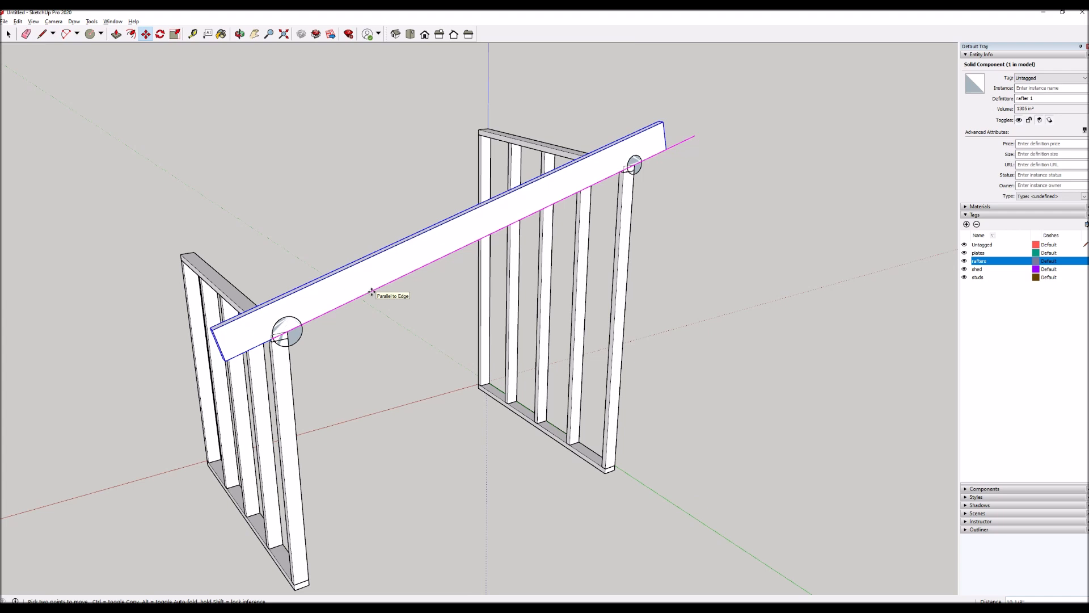
text(6)
key(Return)
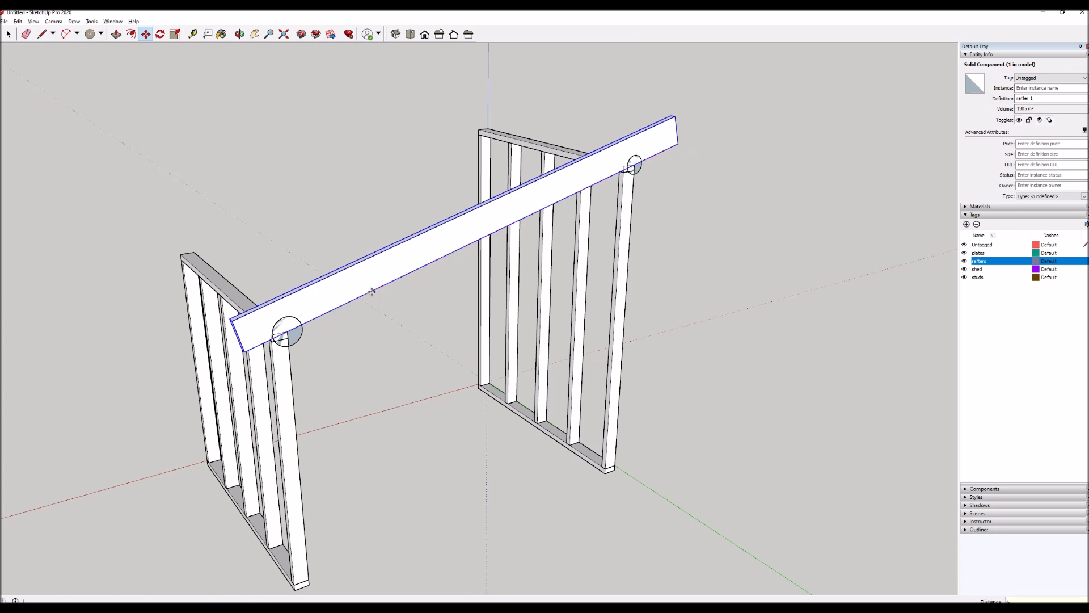
key(space)
Measure the horizontal overhang from the rafter's lower corner to the outer edge of the shorter wall's end stud.
scroll(388, 285, up, 3)
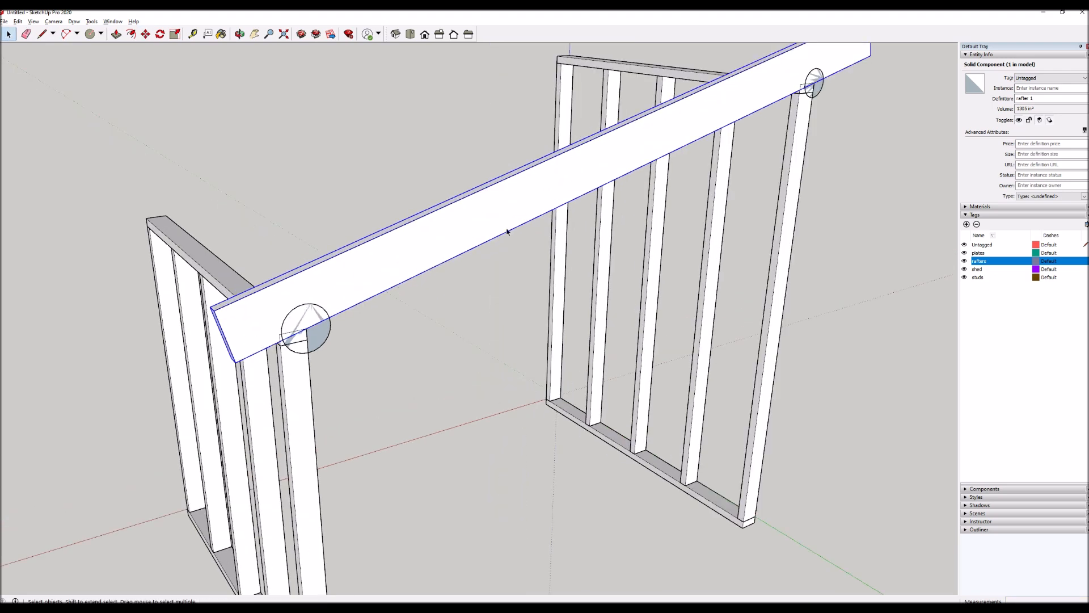
scroll(229, 359, up, 4)
key(t)
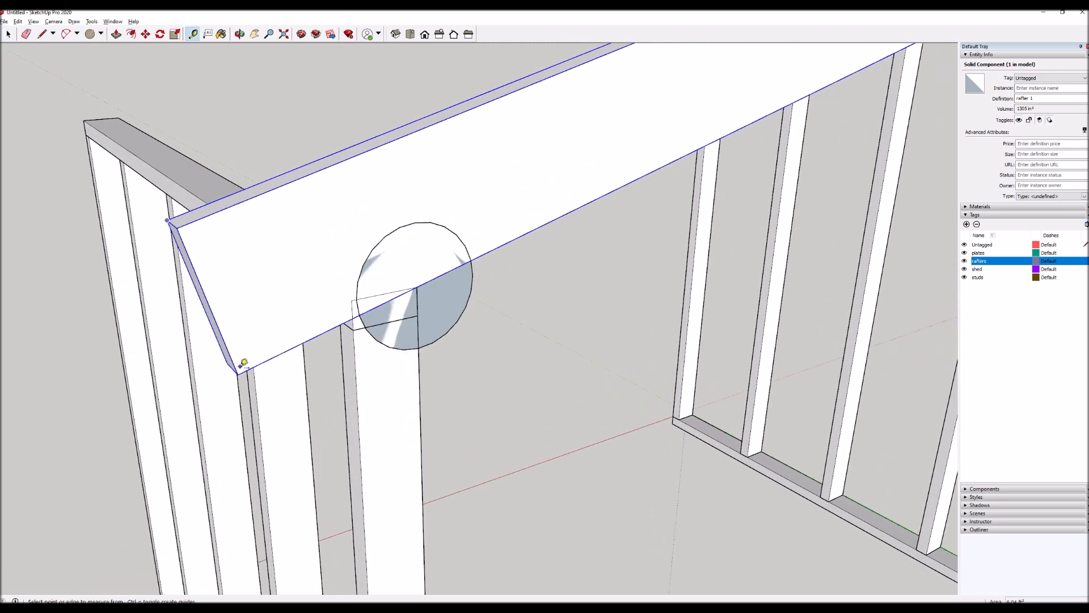
click(238, 373)
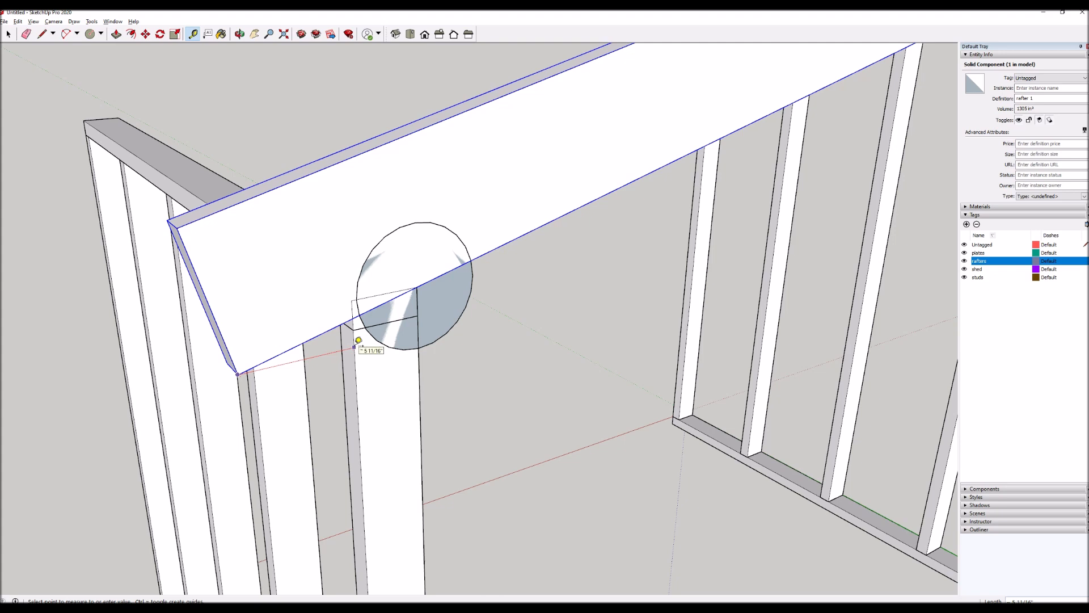
key(space)
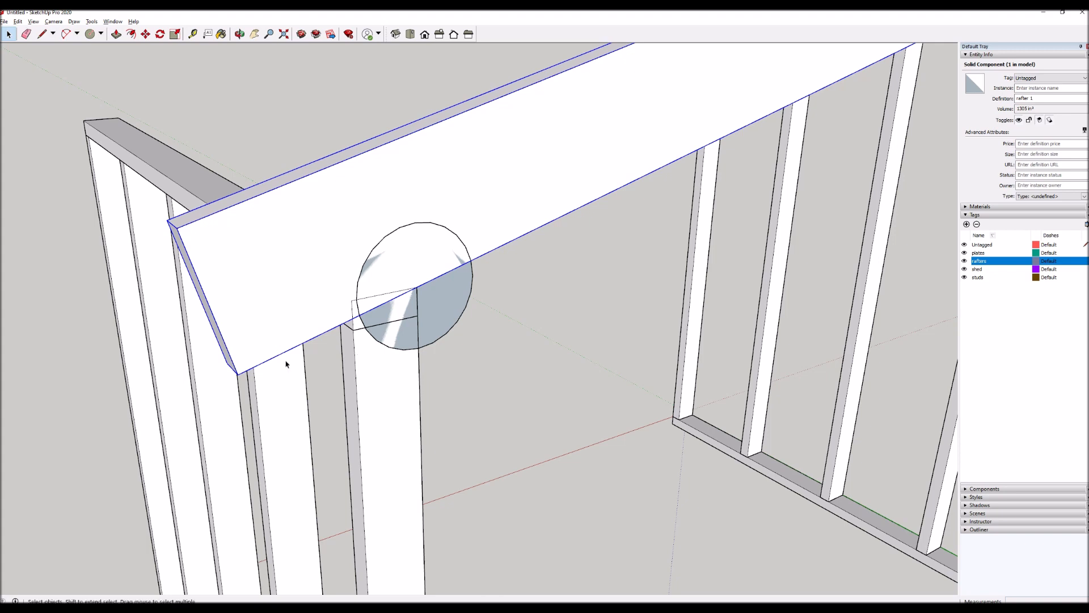
Place a vertical guide line parallel to the end stud's outer edge, just beyond the rafter's lower corner.
scroll(396, 332, down, 2)
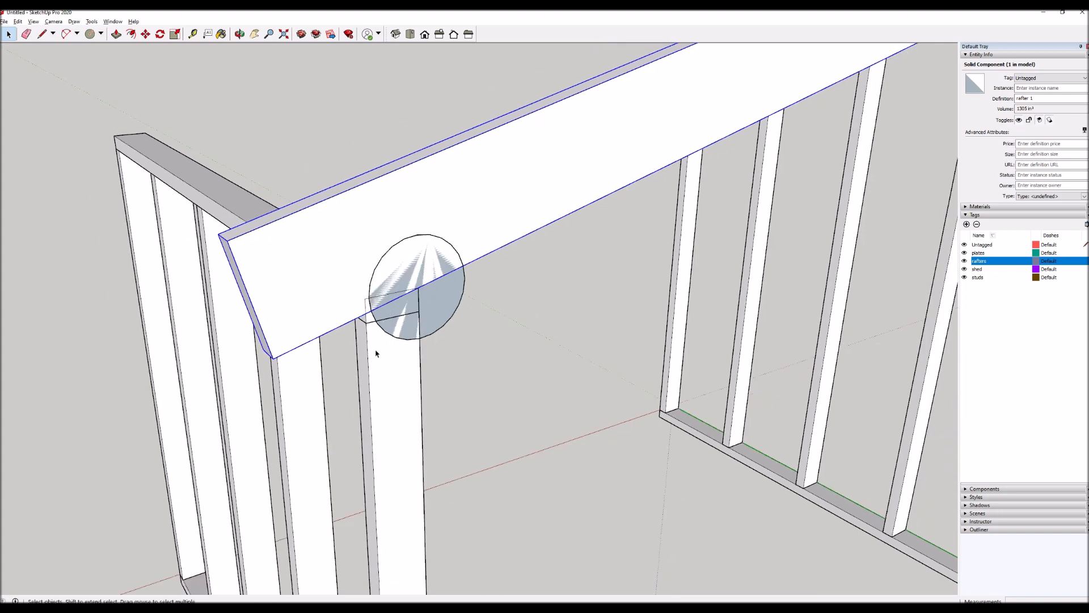
scroll(304, 364, up, 2)
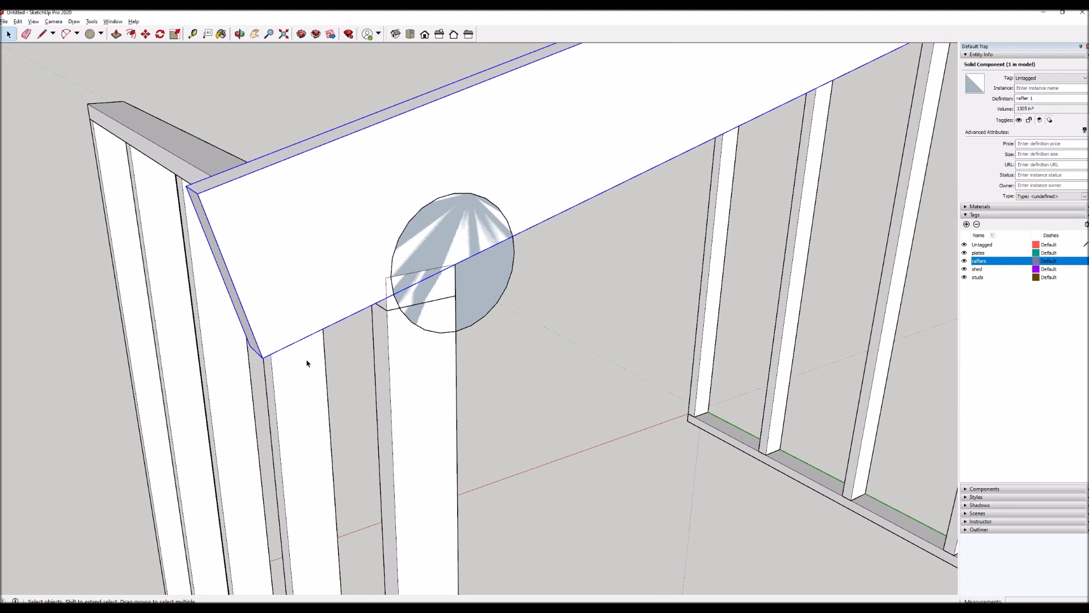
key(t)
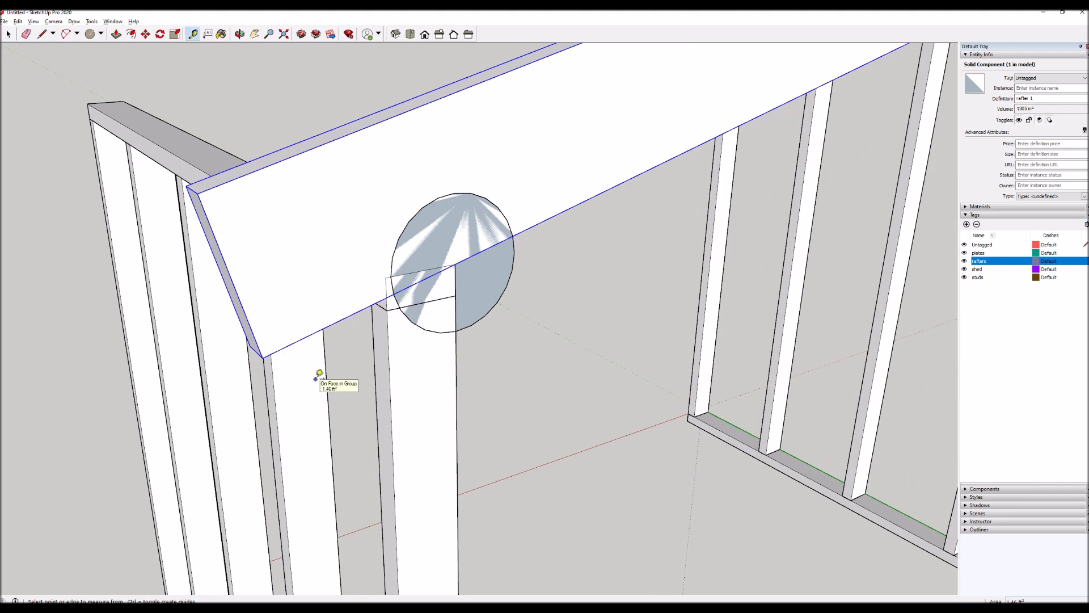
click(388, 359)
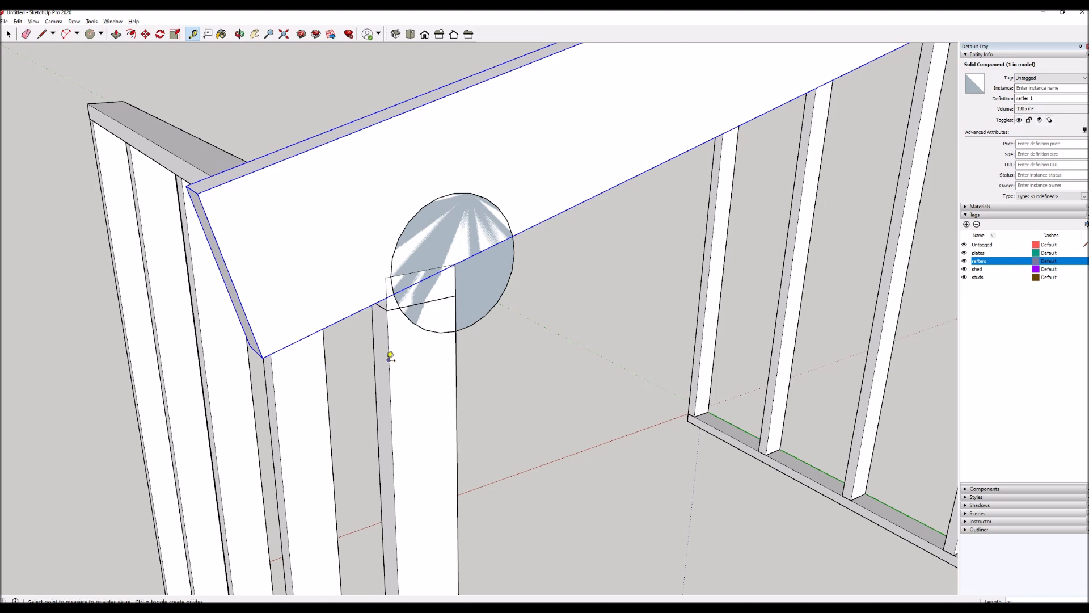
click(352, 363)
key(space)
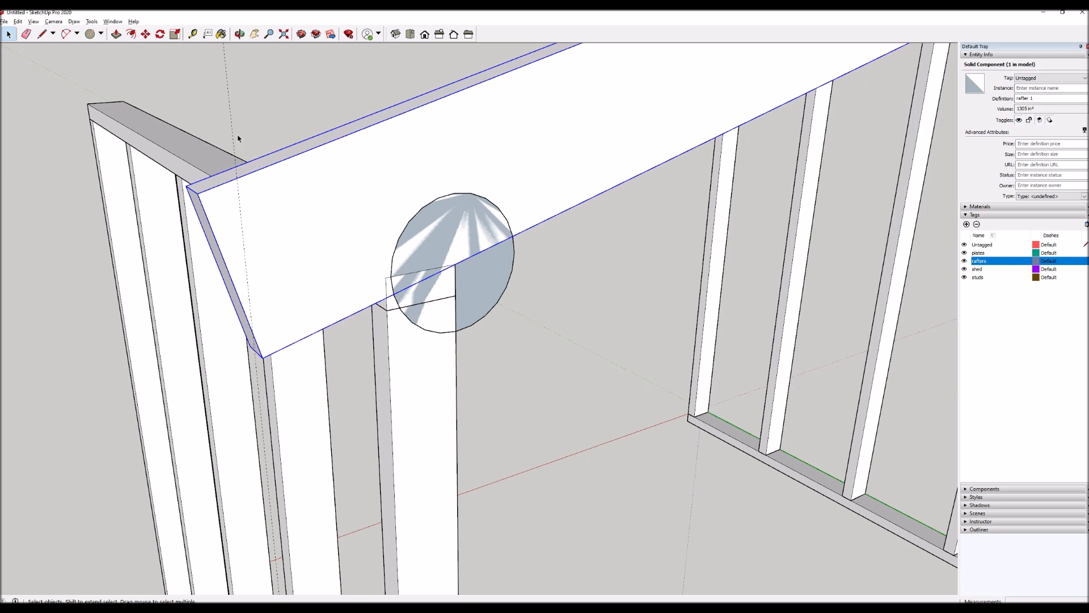
Add a guide line running along the rafter's sloped bottom edge.
key(t)
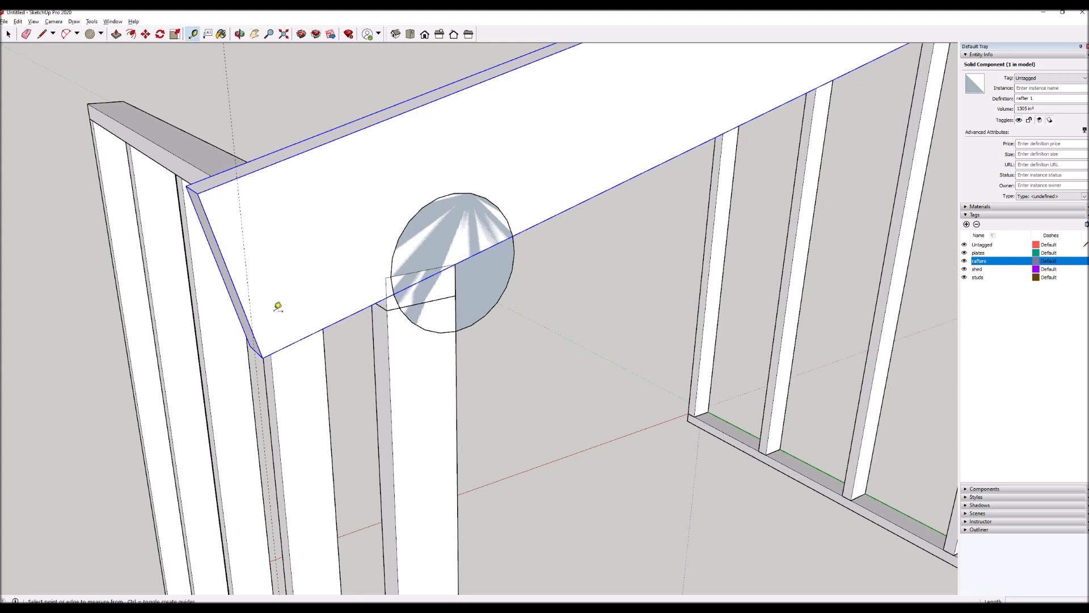
double_click(356, 311)
key(space)
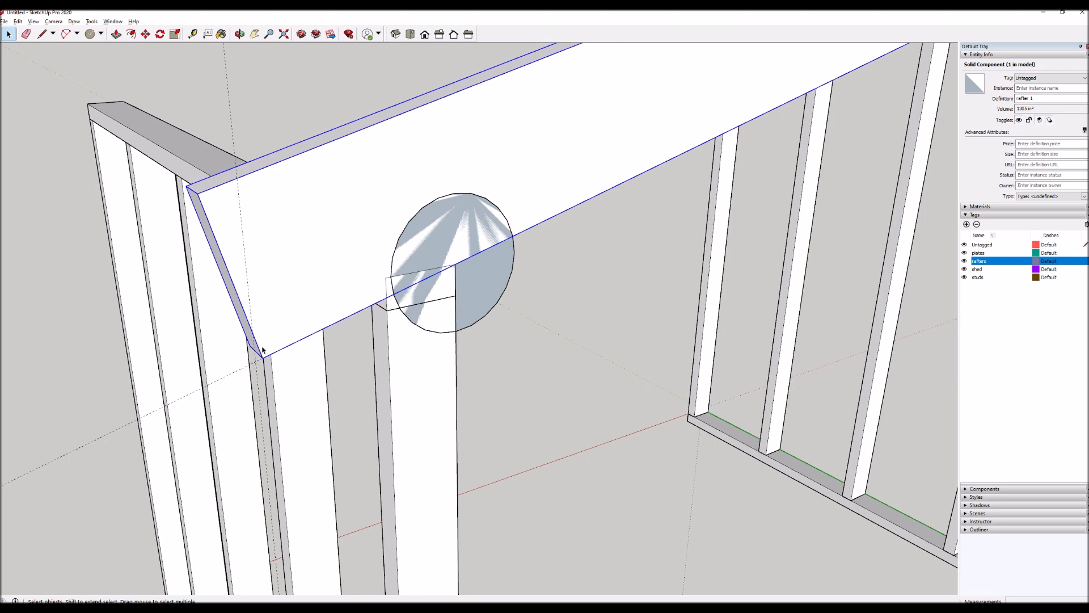
Move the rafter by its lower corner along the slope to the intersection of the sloped and vertical guides.
scroll(262, 350, up, 2)
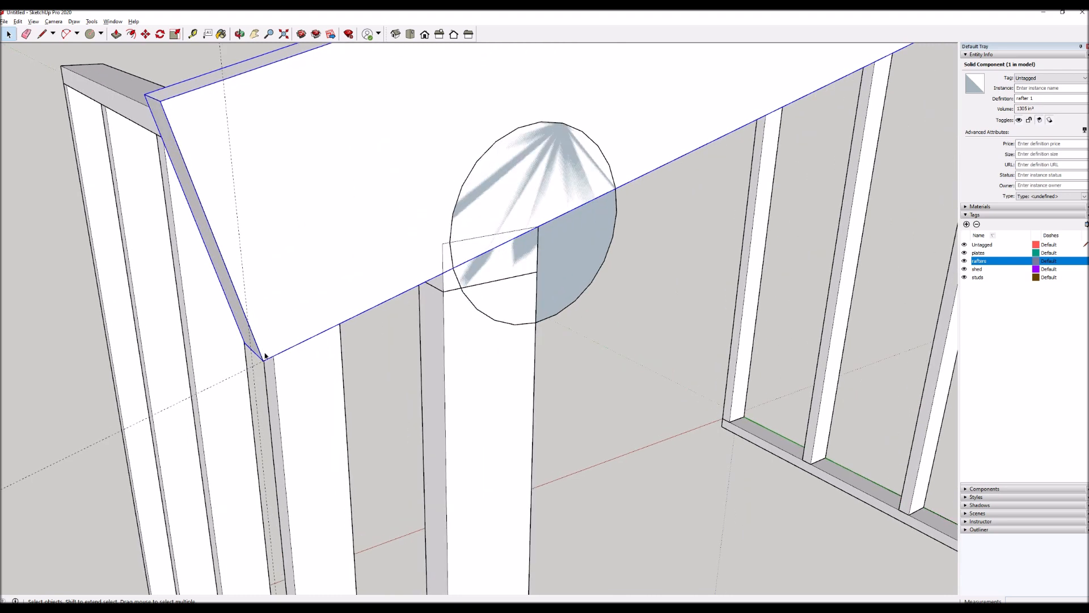
key(m)
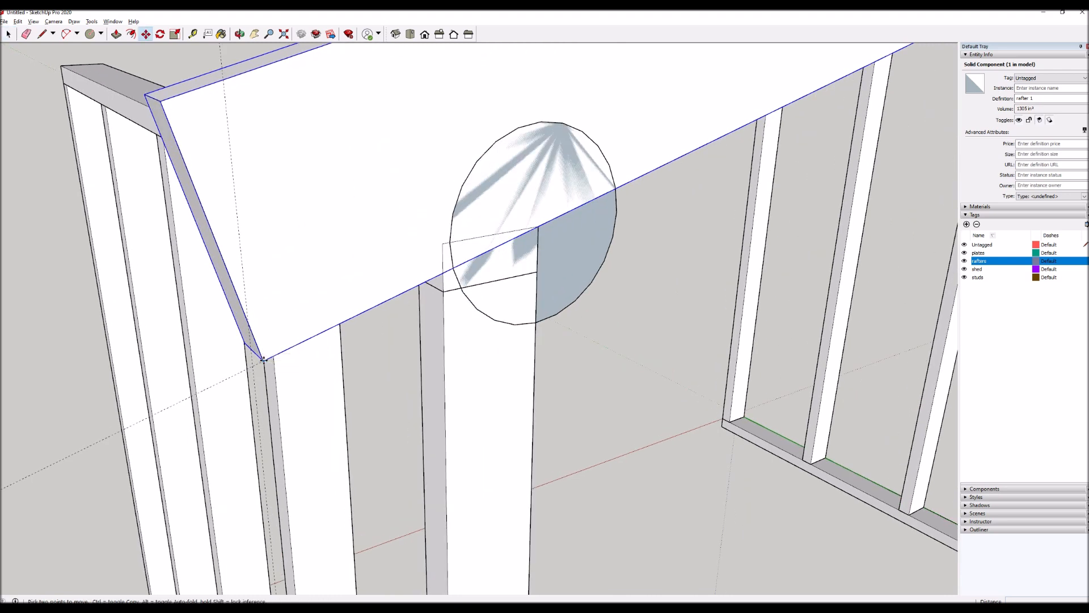
click(262, 360)
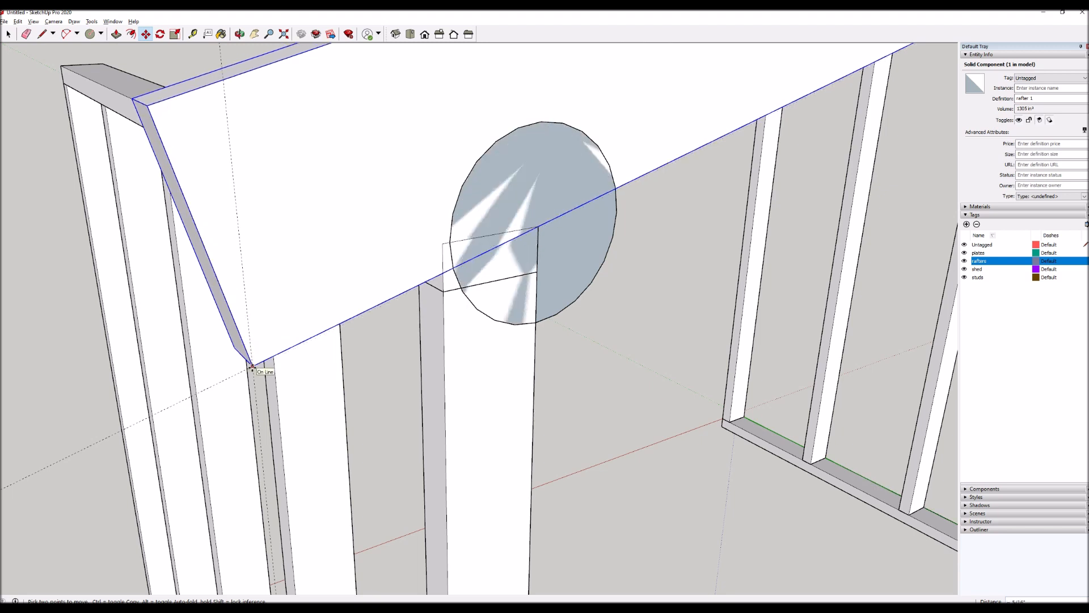
click(252, 367)
scroll(266, 295, down, 2)
key(space)
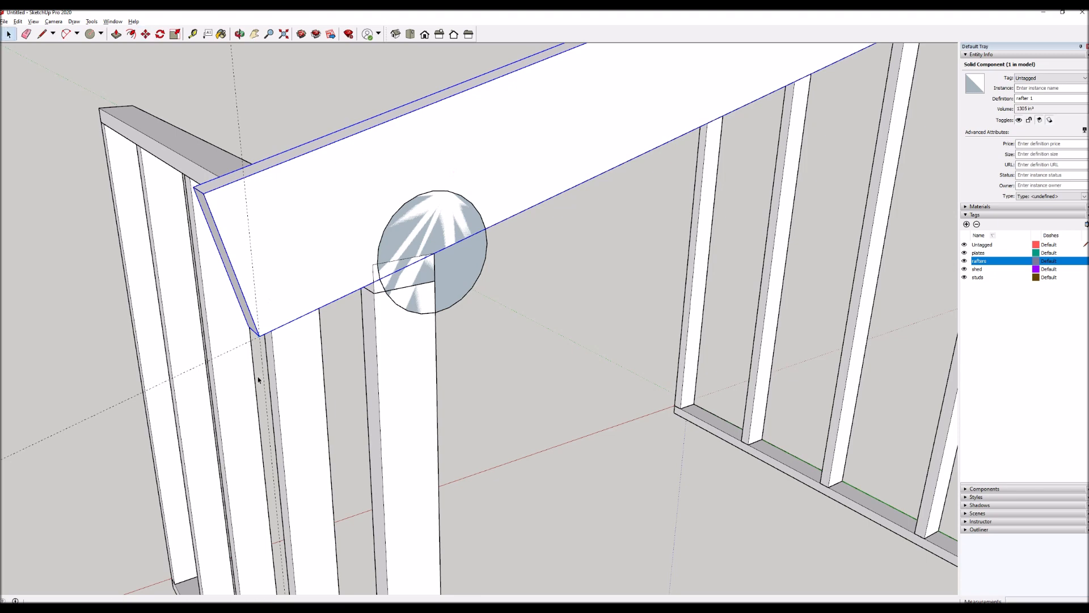
Measure the horizontal overhang from the rafter's lower corner at the guide intersection to the end stud's outer edge.
scroll(258, 378, up, 5)
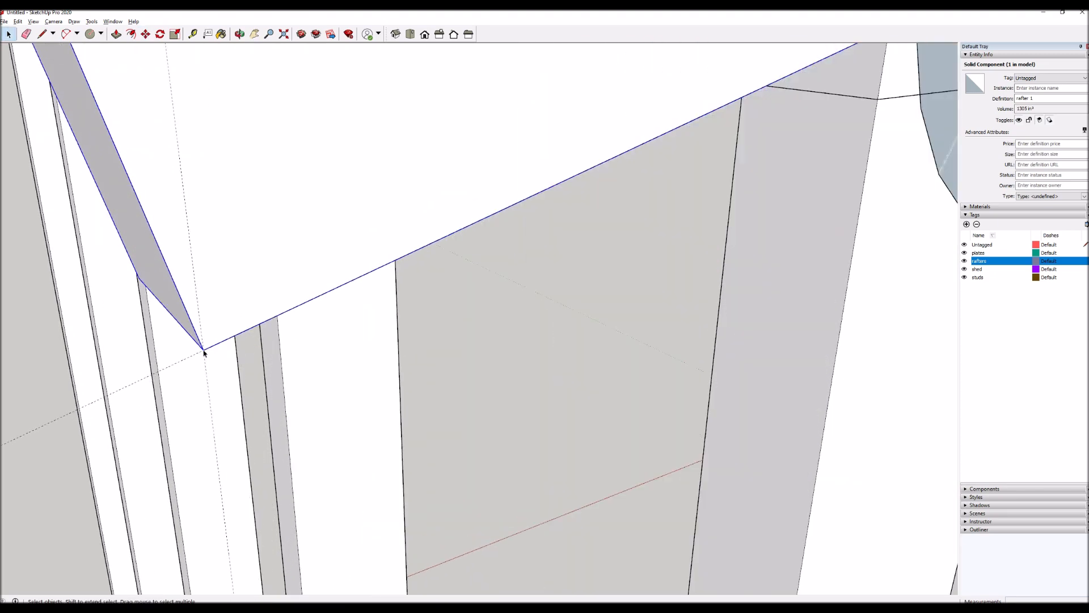
scroll(205, 351, down, 5)
key(t)
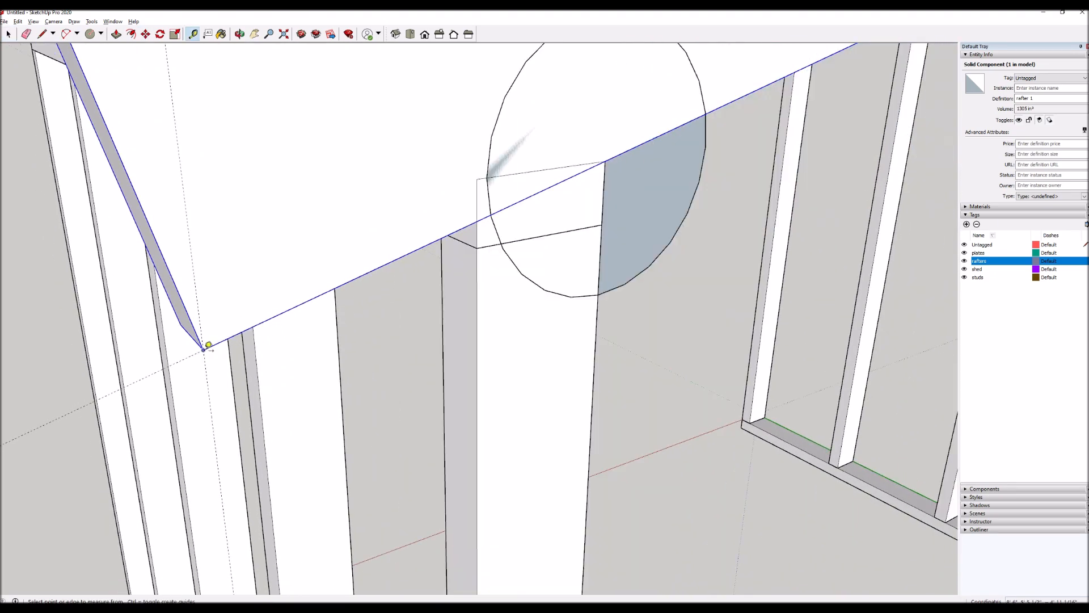
click(204, 350)
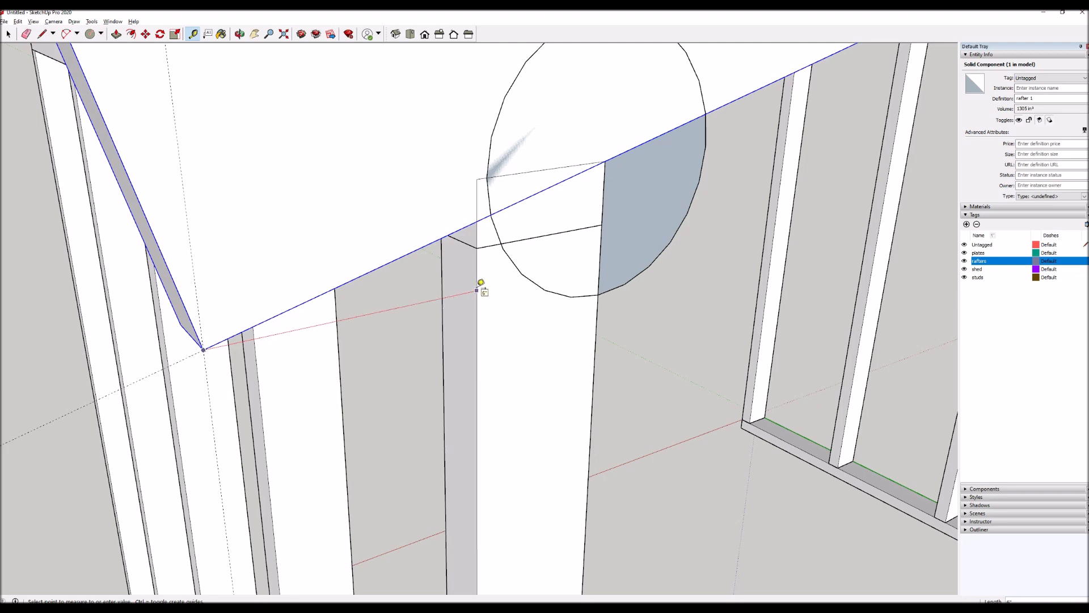
key(space)
scroll(318, 299, down, 5)
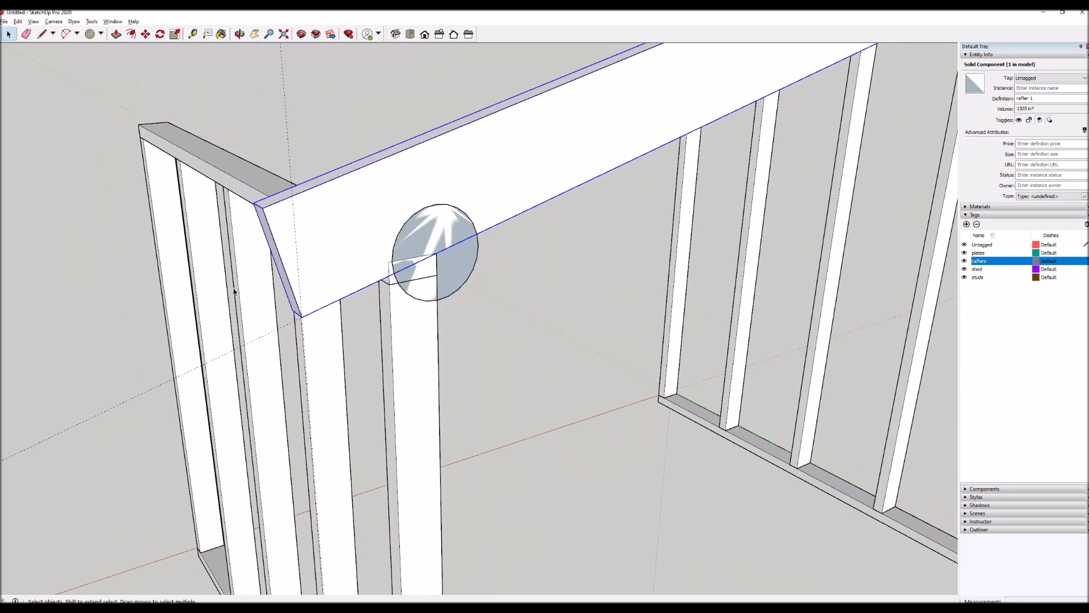
scroll(249, 298, down, 5)
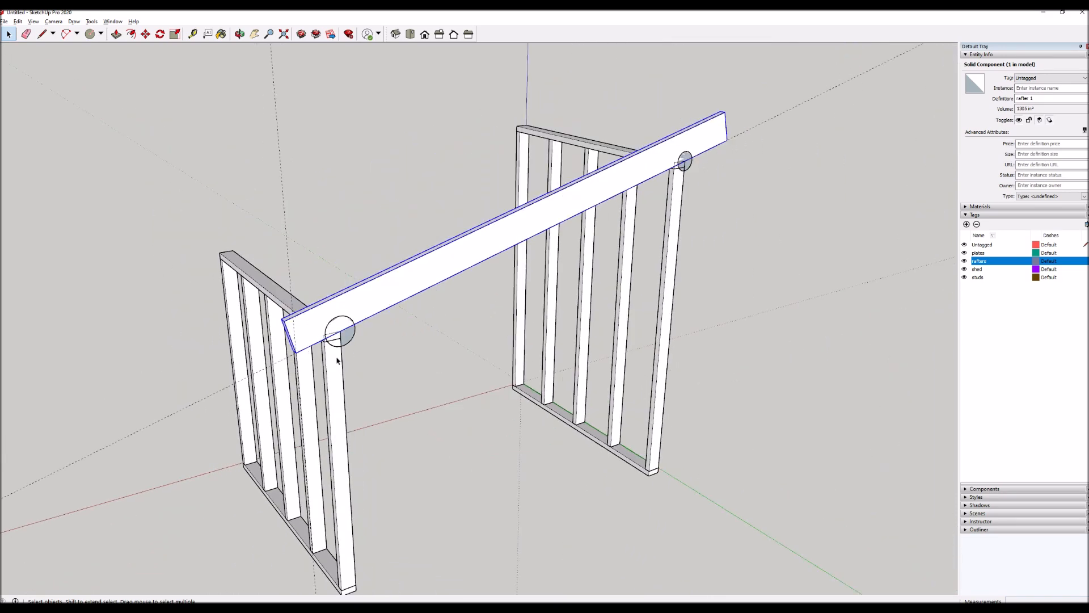
middle_drag(341, 362, 479, 345)
scroll(413, 321, up, 2)
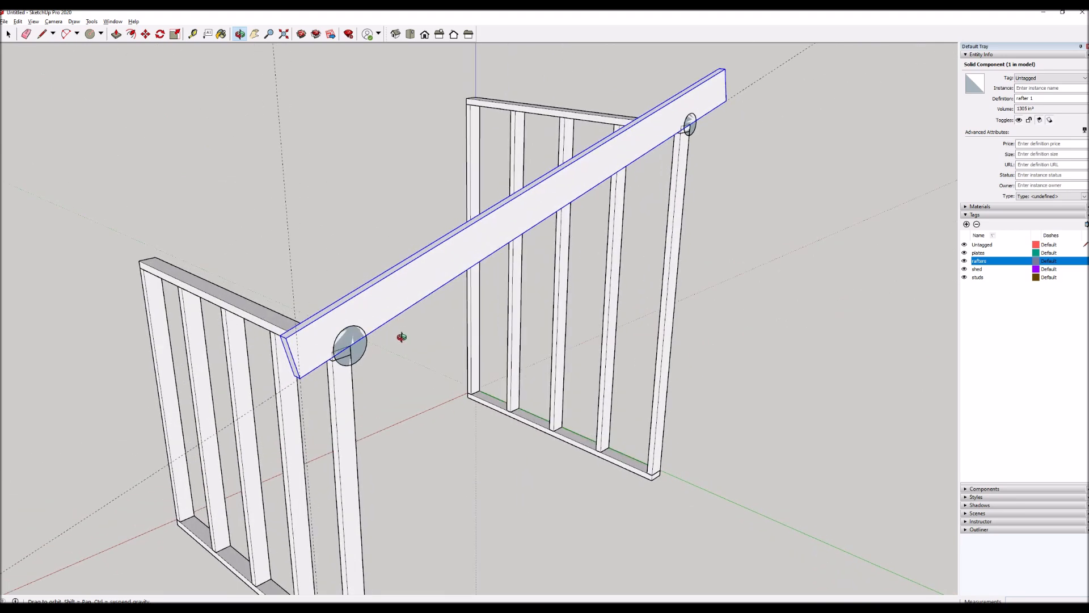
Open the rafter for editing and trace the triangular notch where its lower end overlaps the short wall's top plate.
scroll(375, 313, up, 4)
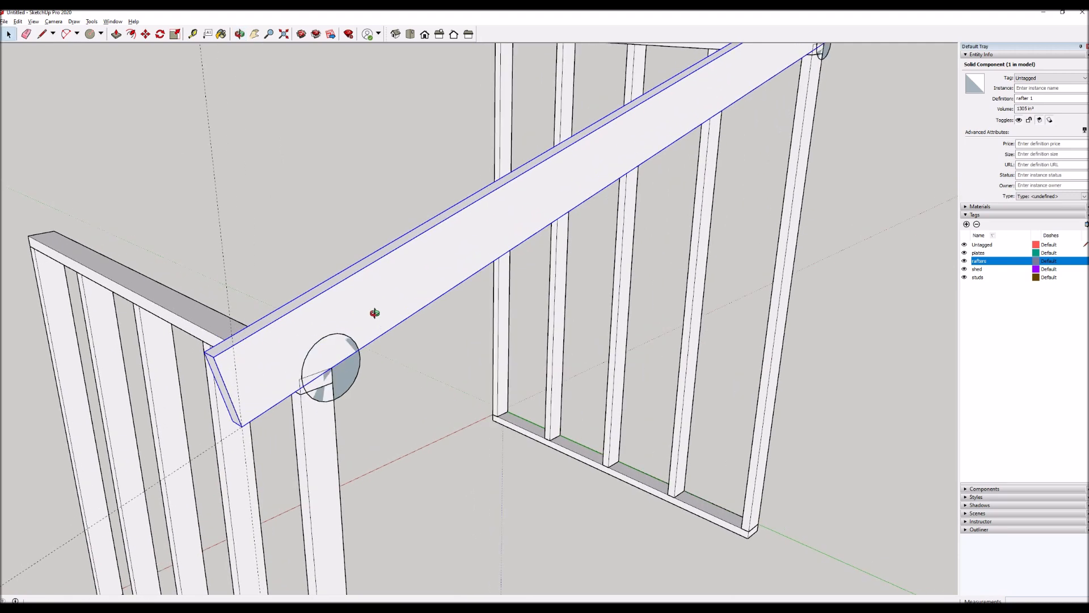
click(427, 389)
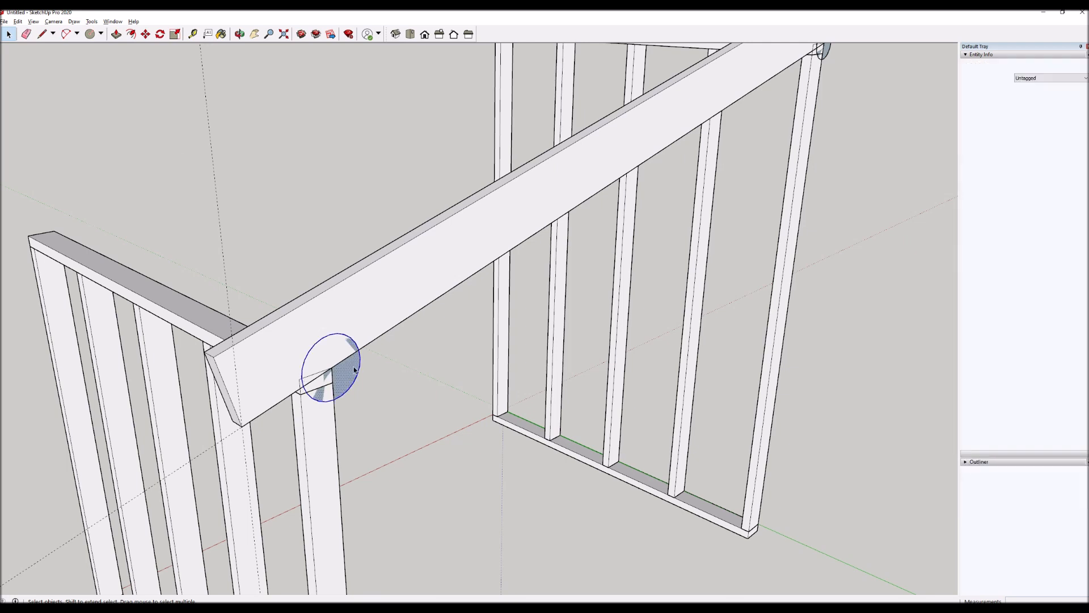
scroll(353, 369, down, 3)
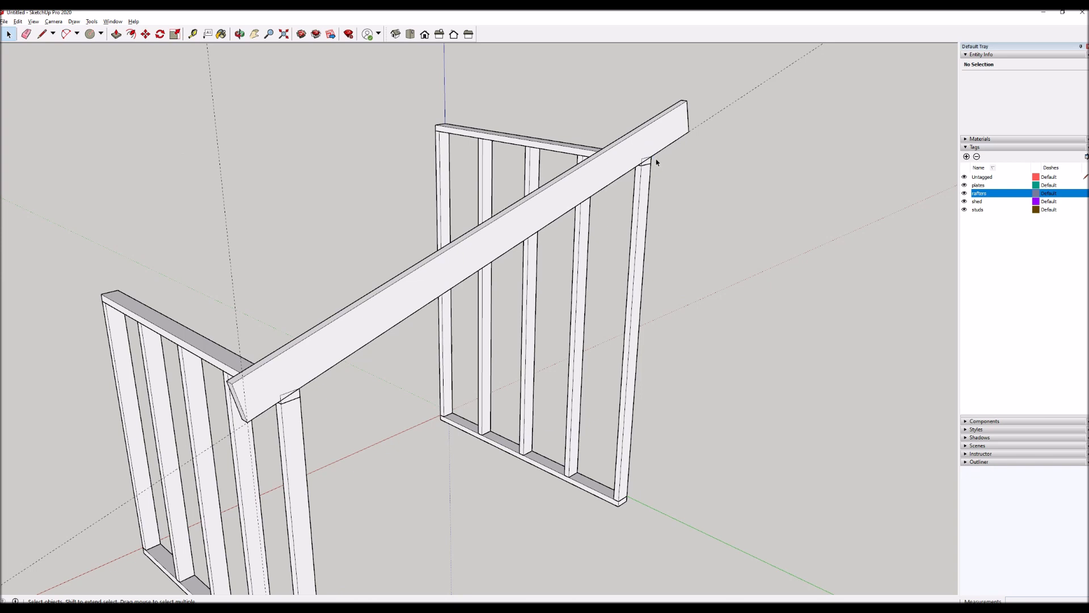
scroll(263, 386, up, 2)
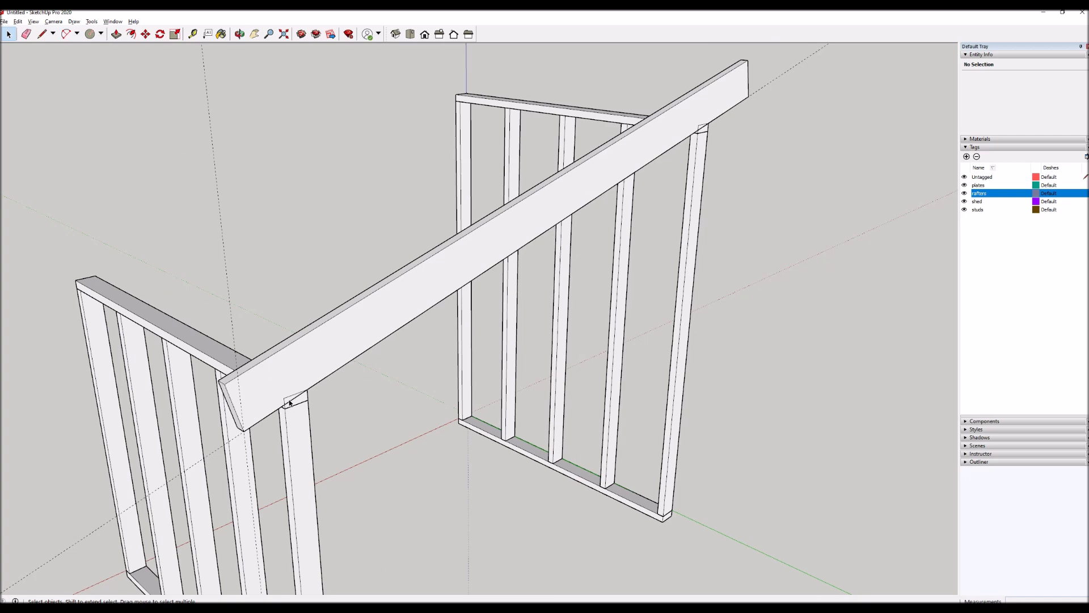
scroll(290, 402, up, 3)
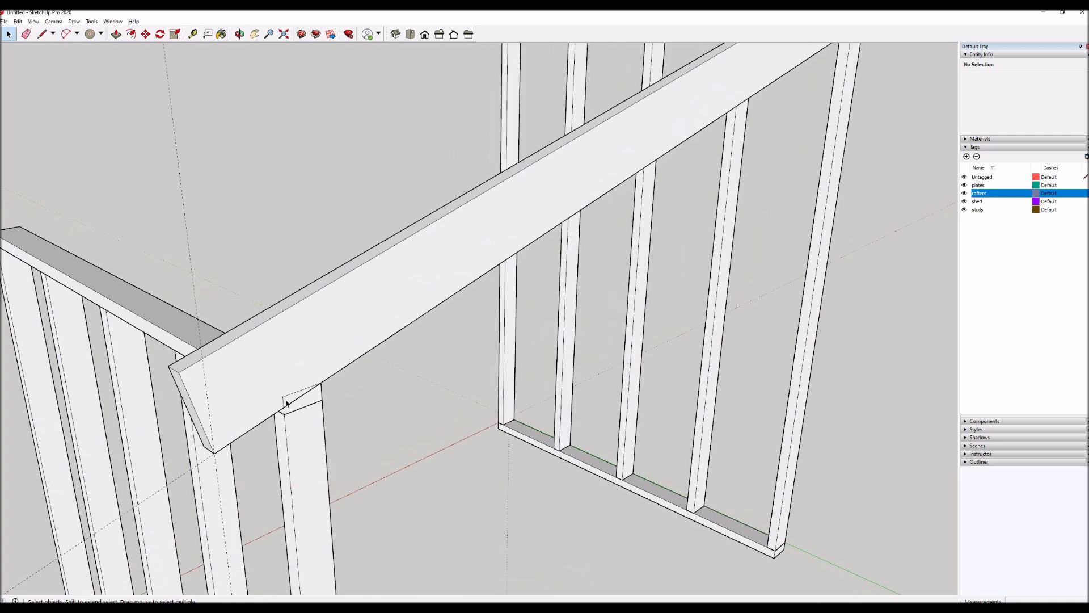
scroll(328, 338, up, 3)
double_click(330, 320)
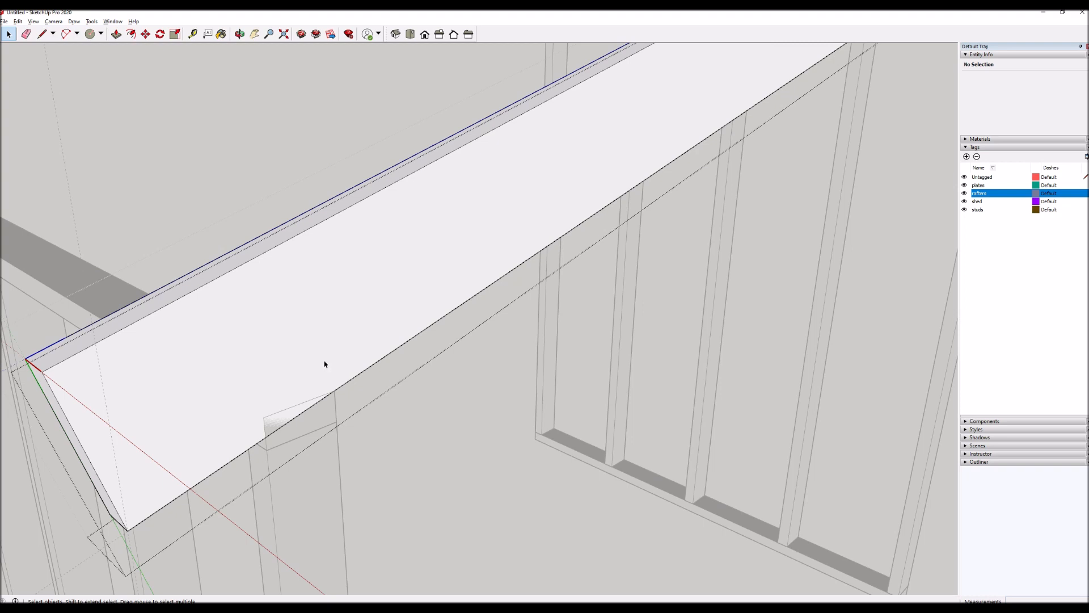
key(l)
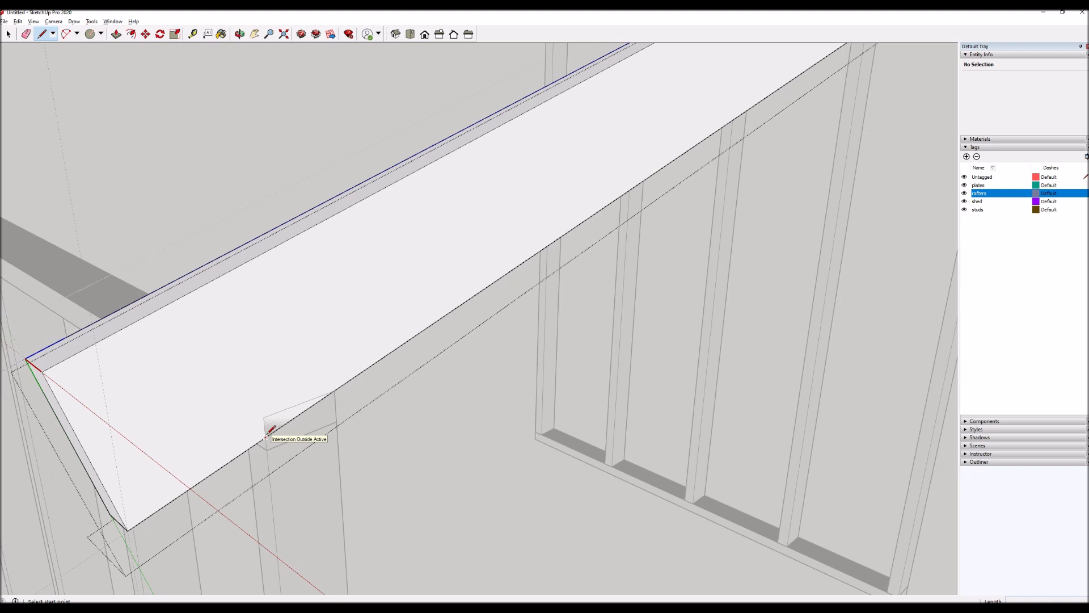
click(266, 435)
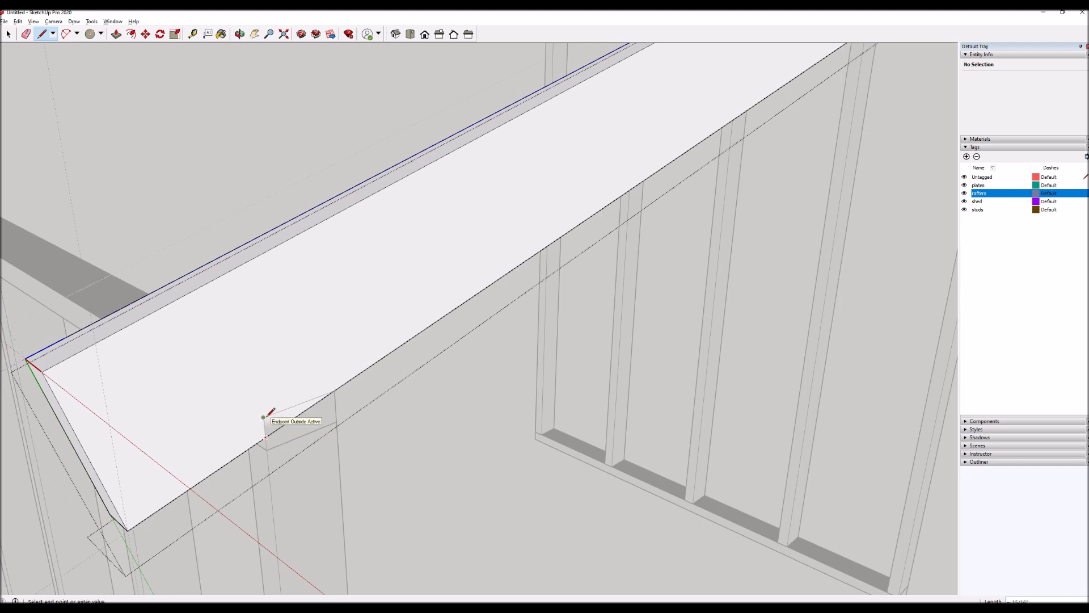
click(263, 416)
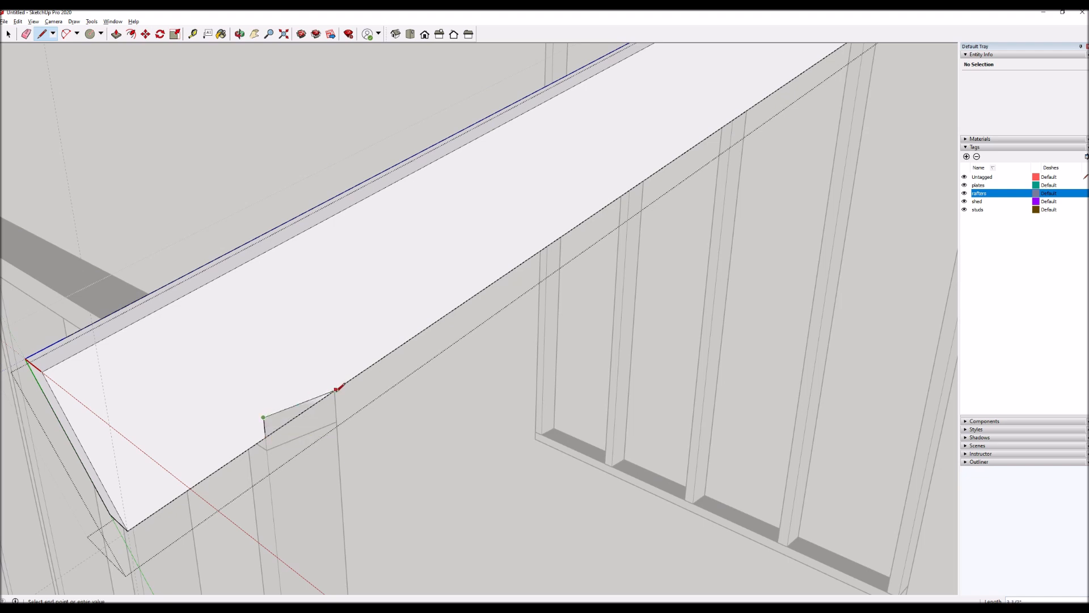
click(334, 390)
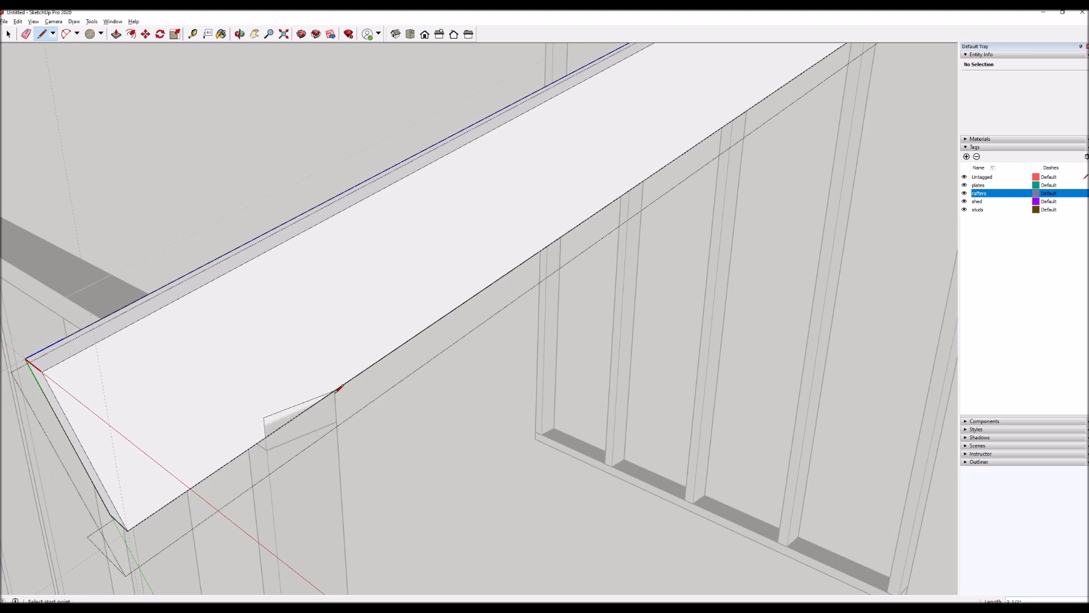
Push the traced notch face through the rafter's full thickness to cut out the lower notch.
key(space)
click(283, 425)
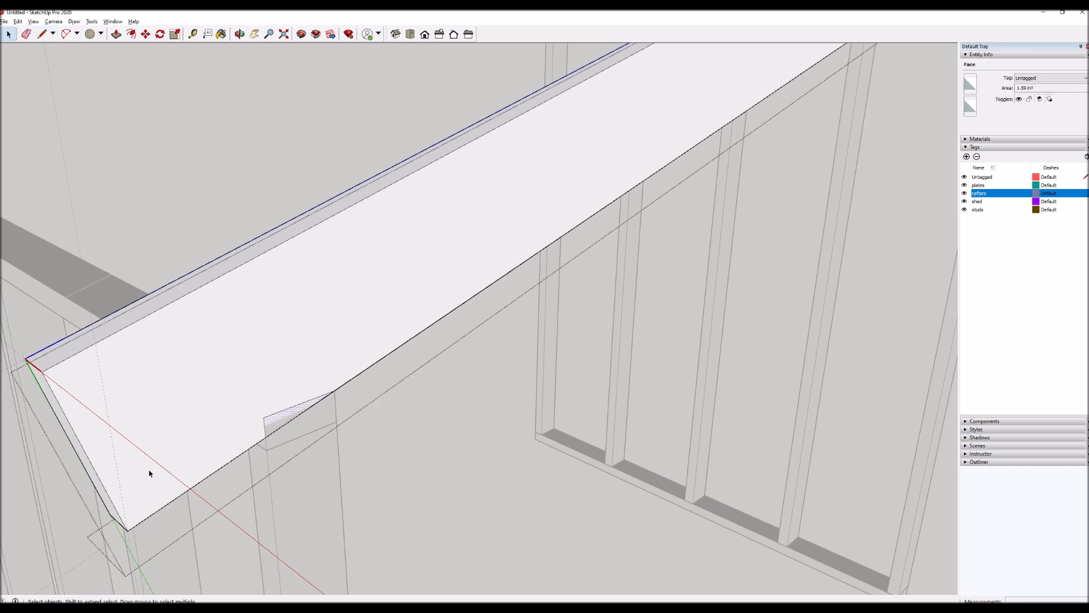
key(p)
click(275, 422)
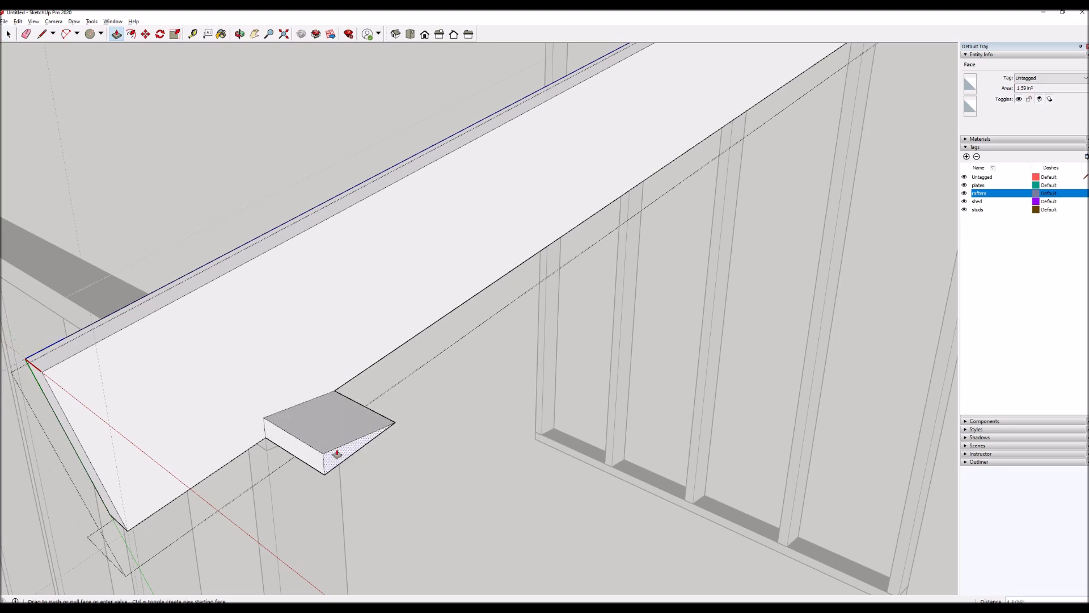
click(296, 435)
scroll(311, 418, down, 2)
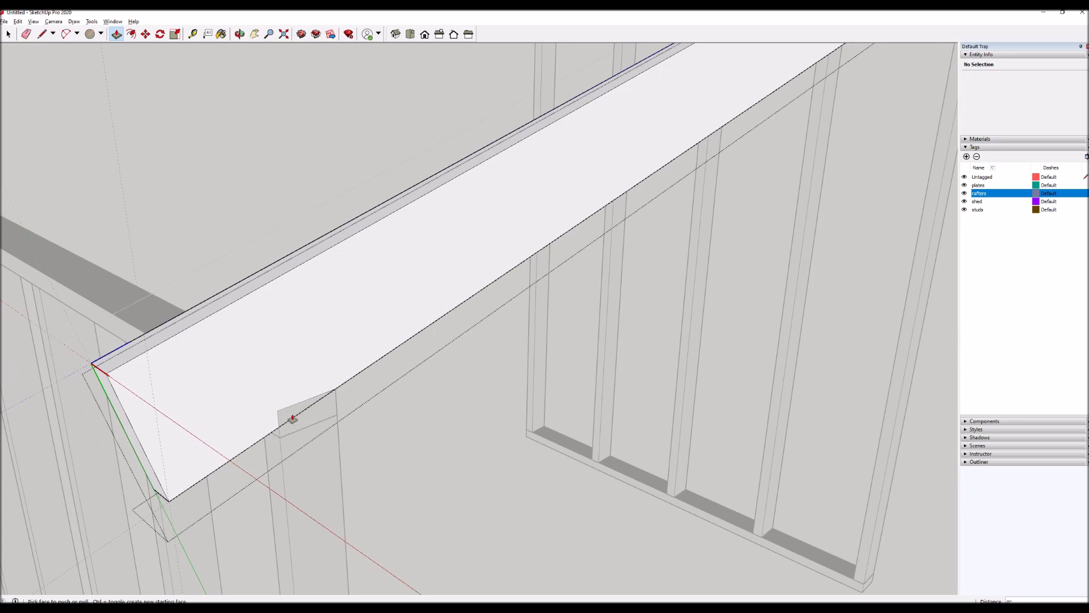
click(287, 417)
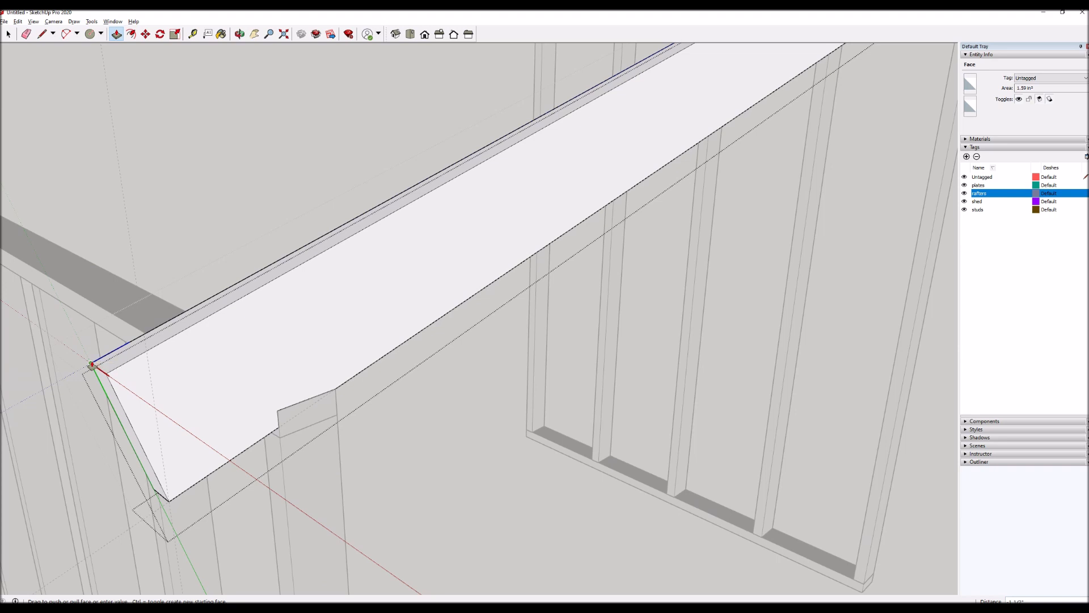
click(92, 364)
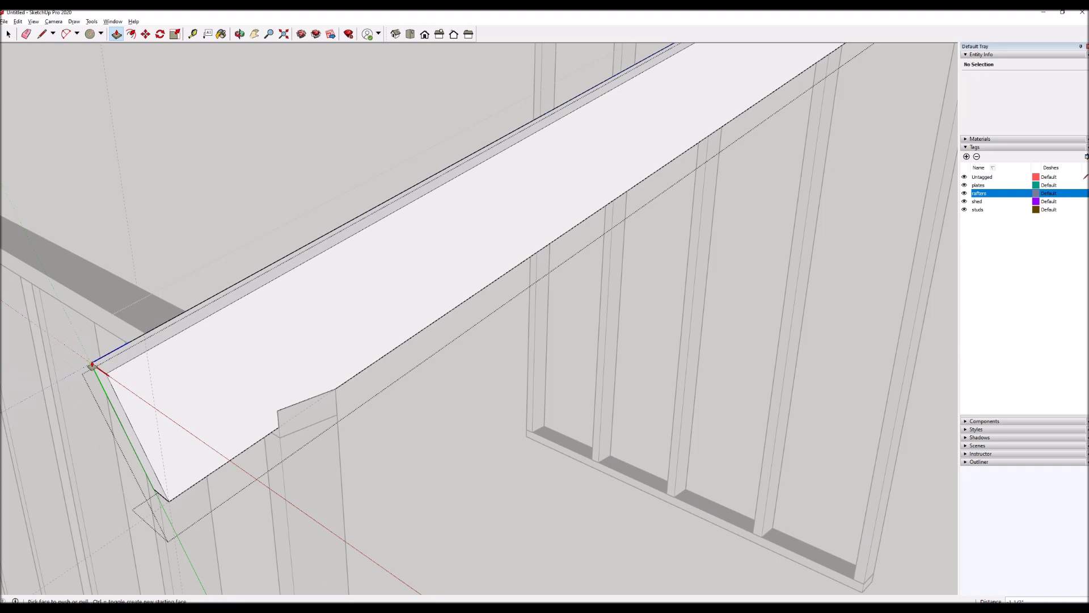
Close the rafter component and move the whole rafter 12 inches outward along the green axis, clear of the walls.
key(o)
drag(187, 384, 506, 360)
drag(509, 322, 280, 354)
middle_drag(281, 355, 268, 341)
click(432, 167)
click(434, 166)
click(472, 341)
scroll(352, 289, down, 1)
scroll(351, 287, down, 2)
key(m)
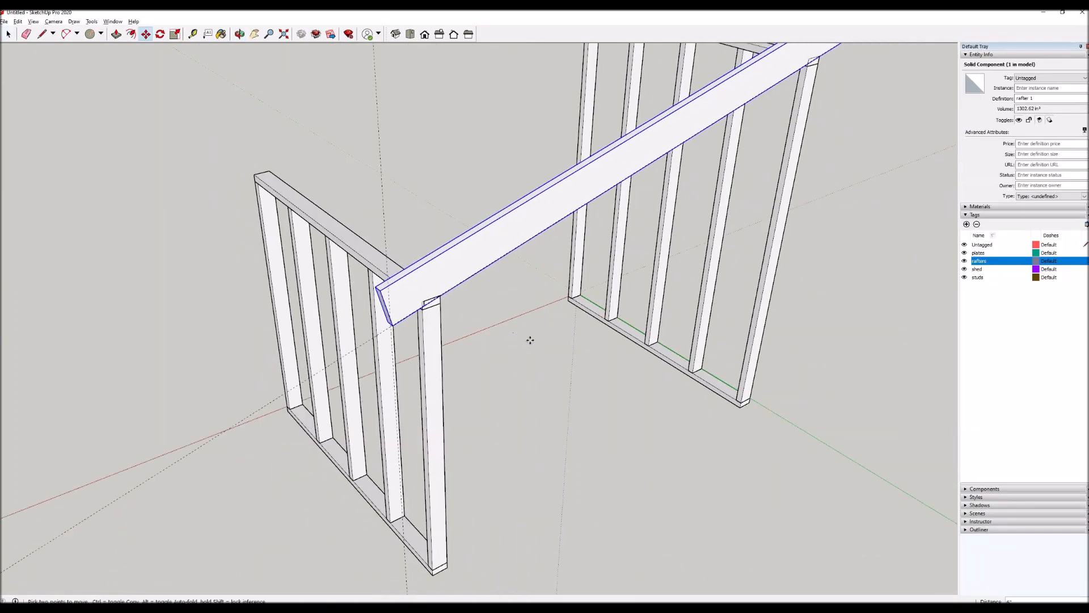
click(520, 335)
text(12)
key(Return)
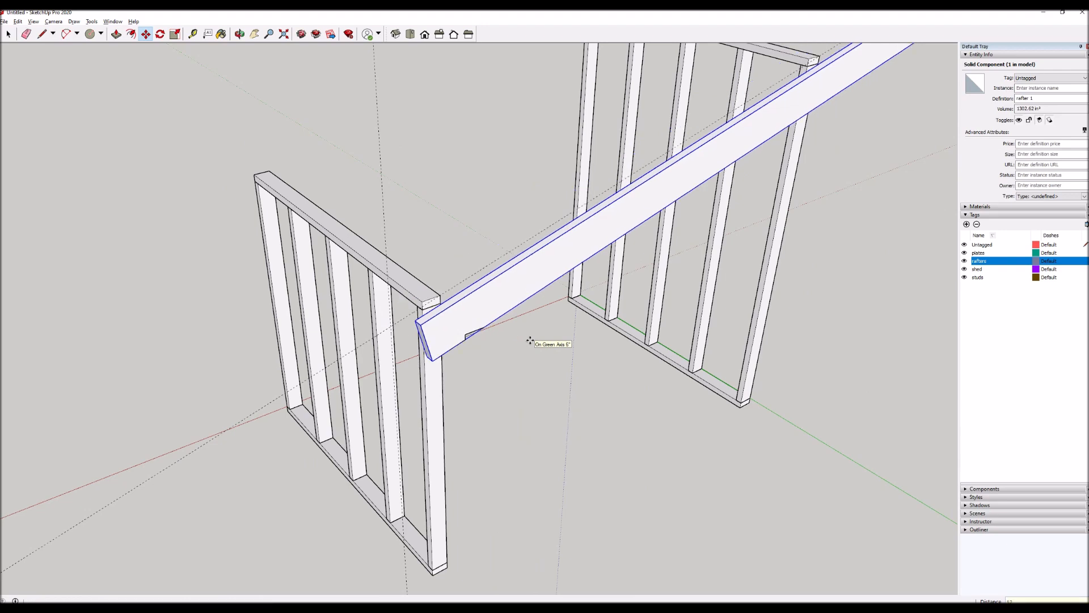
Examine the offset rafter's lower notch and its upper end beside the tall wall.
key(space)
click(532, 364)
key(o)
mouse_move(528, 359)
mouse_down()
mouse_move(271, 211)
mouse_move(246, 131)
mouse_move(245, 153)
mouse_move(325, 301)
mouse_move(469, 333)
mouse_move(512, 357)
mouse_move(516, 372)
mouse_up()
scroll(278, 444, down, 2)
scroll(277, 443, down, 1)
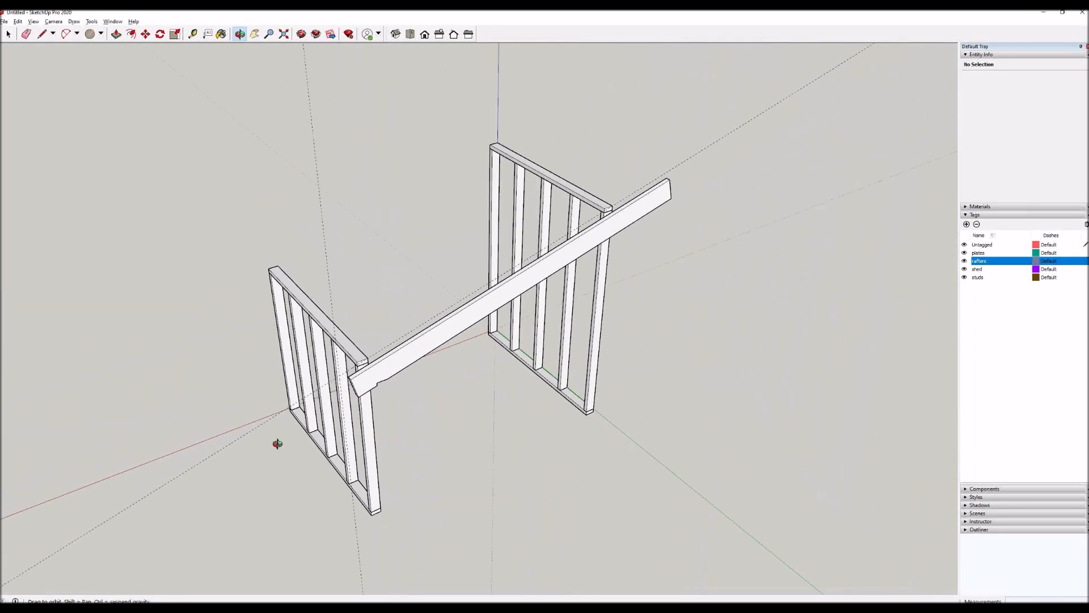
scroll(661, 192, up, 3)
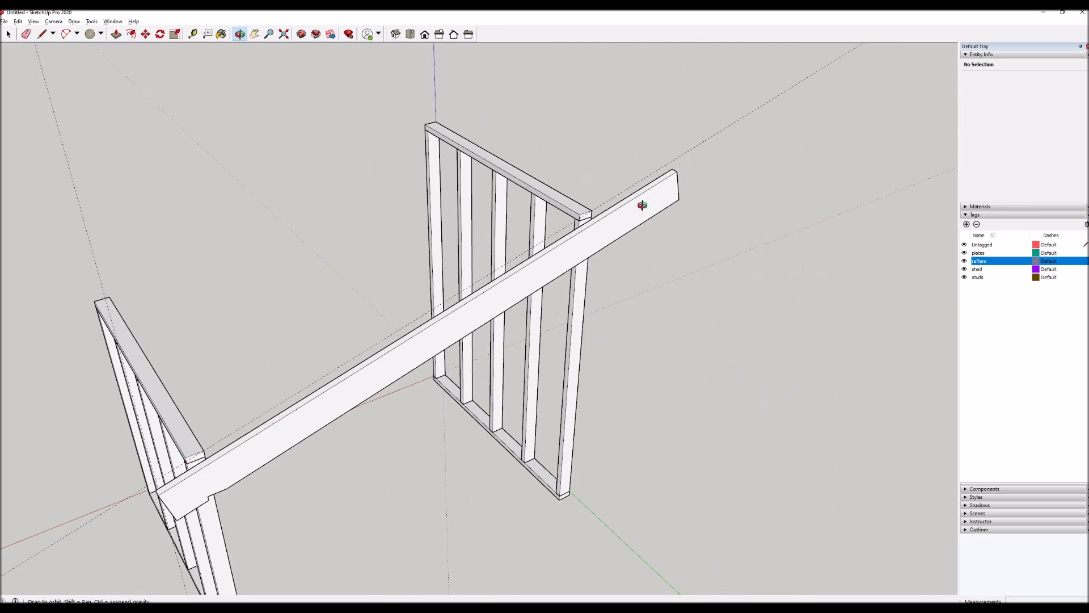
scroll(658, 195, up, 3)
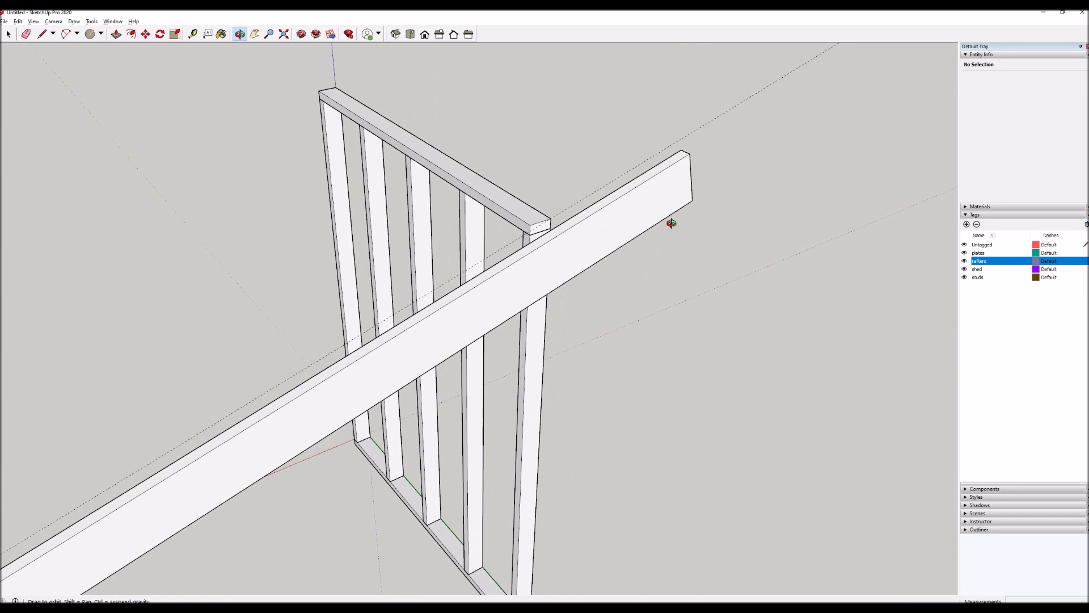
scroll(671, 223, up, 2)
Try moving the rafter 12 inches back onto the walls along the green axis, and undo the move.
key(space)
click(559, 258)
key(m)
click(628, 338)
text(12)
key(Return)
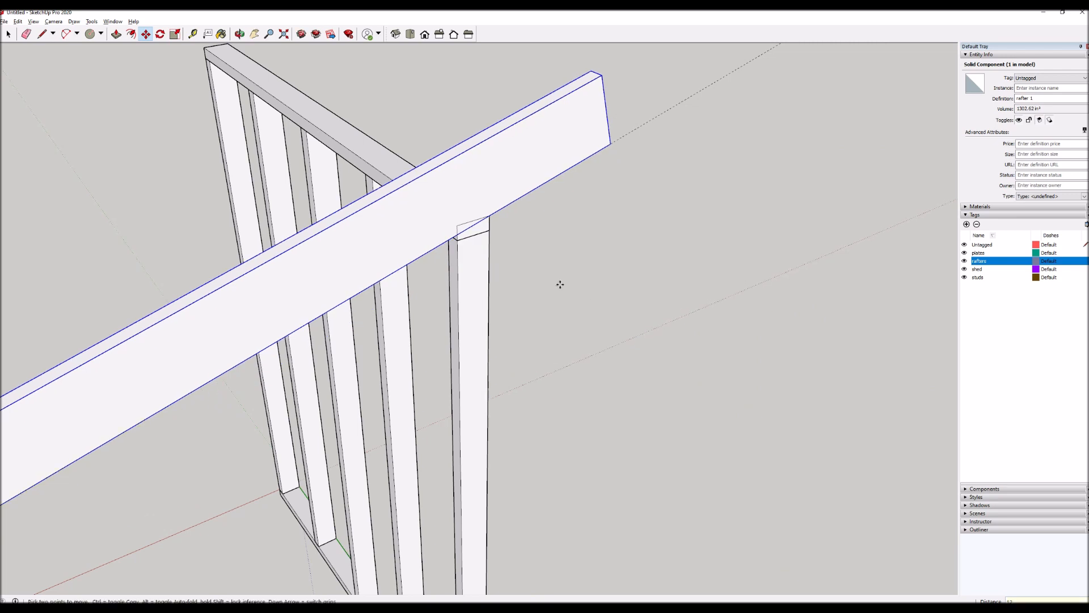
key(ctrl+z)
key(space)
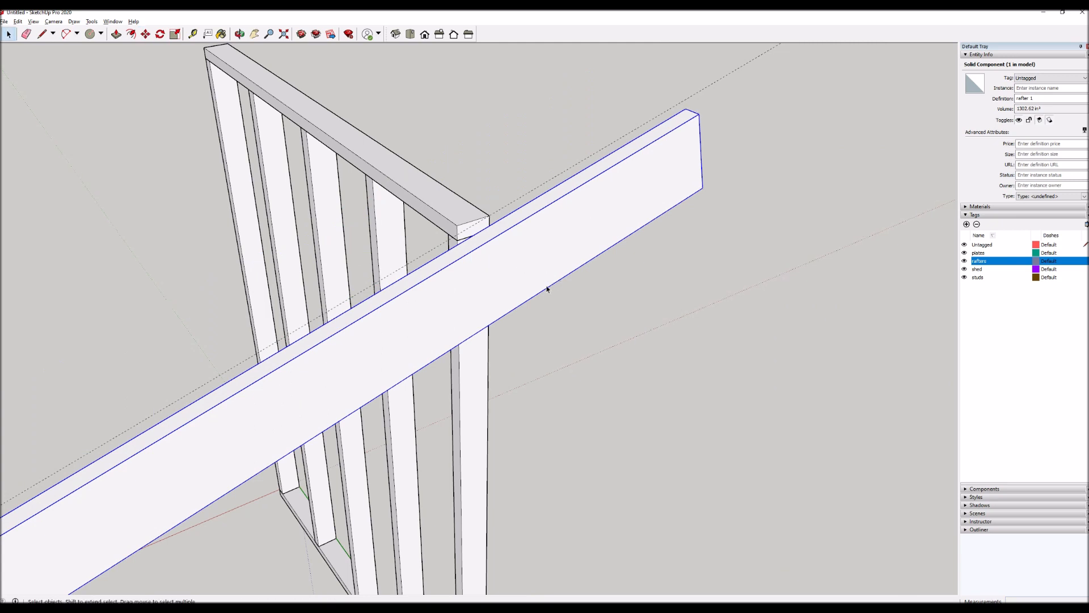
Place a vertical guide from the tall wall's end stud outer edge, projected to the rafter's face.
scroll(520, 257, down, 3)
scroll(520, 257, up, 2)
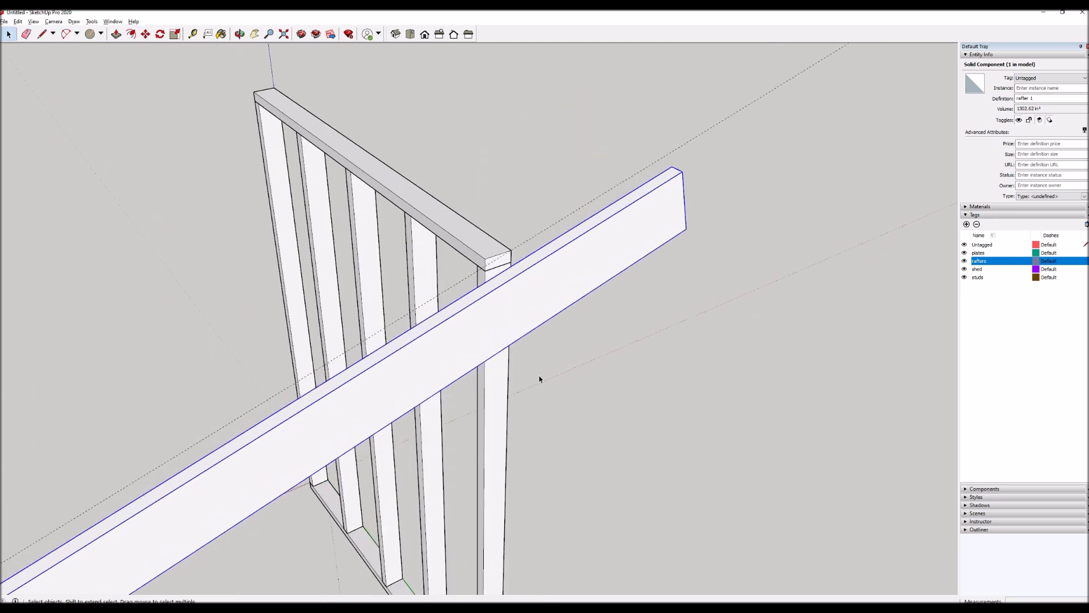
click(575, 345)
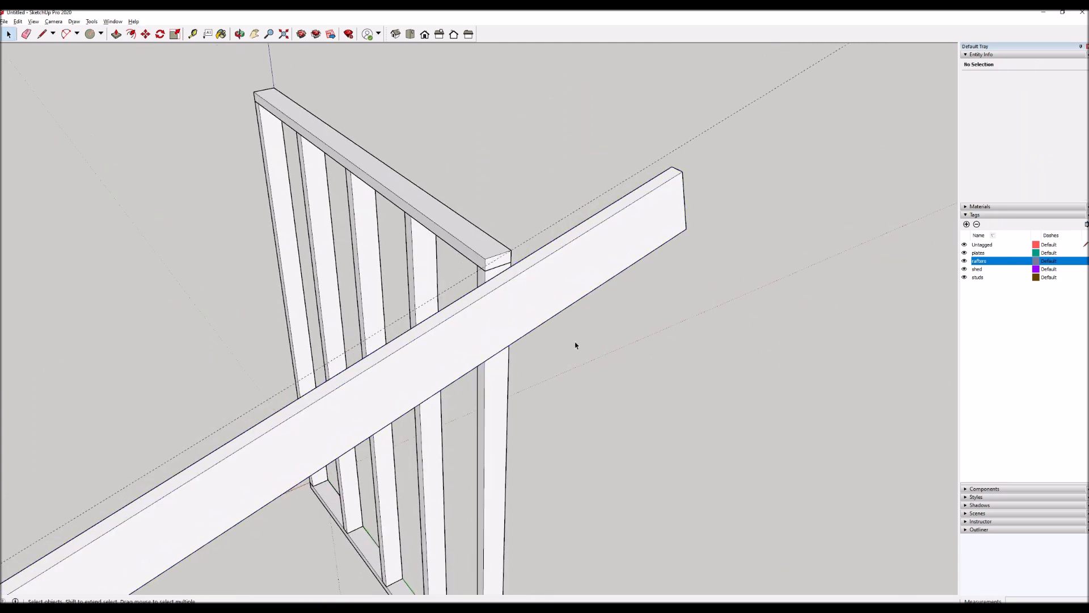
key(t)
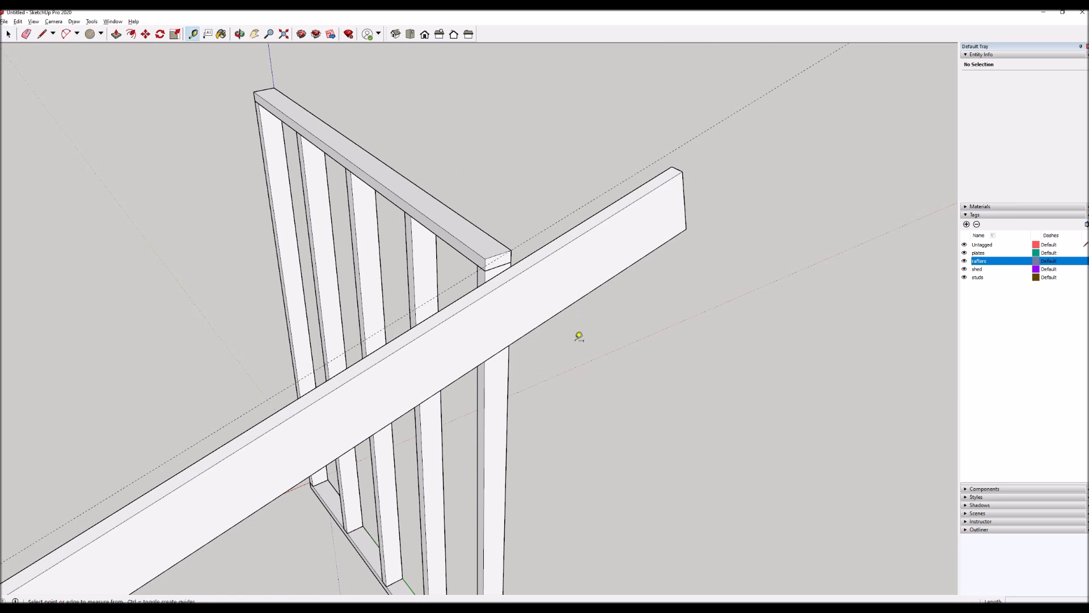
click(509, 361)
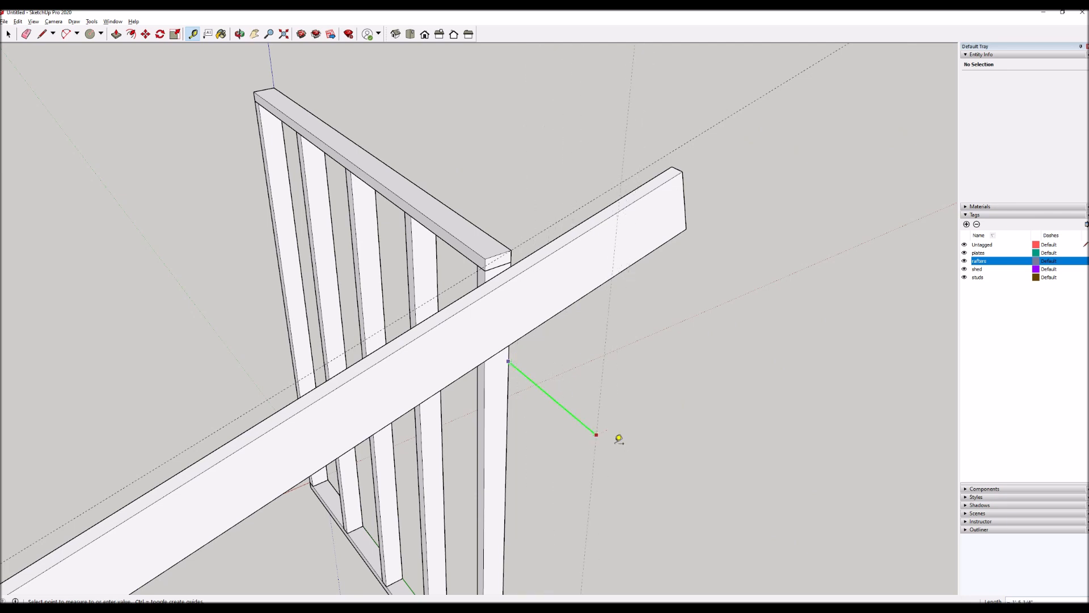
click(629, 233)
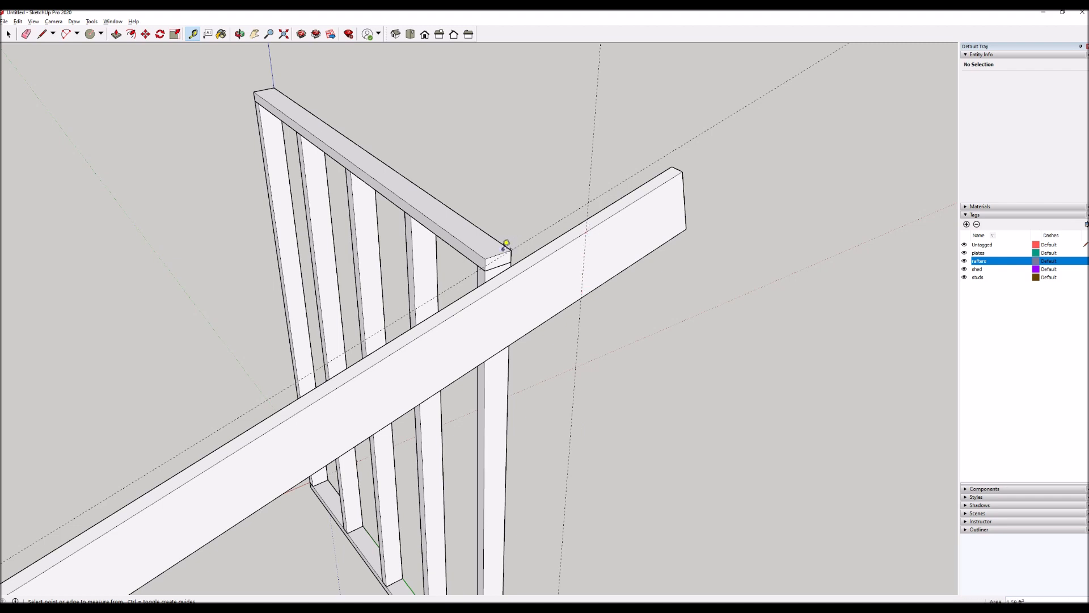
Project guides from the tall wall's top plate upper edge and the end stud's inner edge onto the rafter's face.
scroll(505, 245, up, 1)
scroll(505, 244, up, 1)
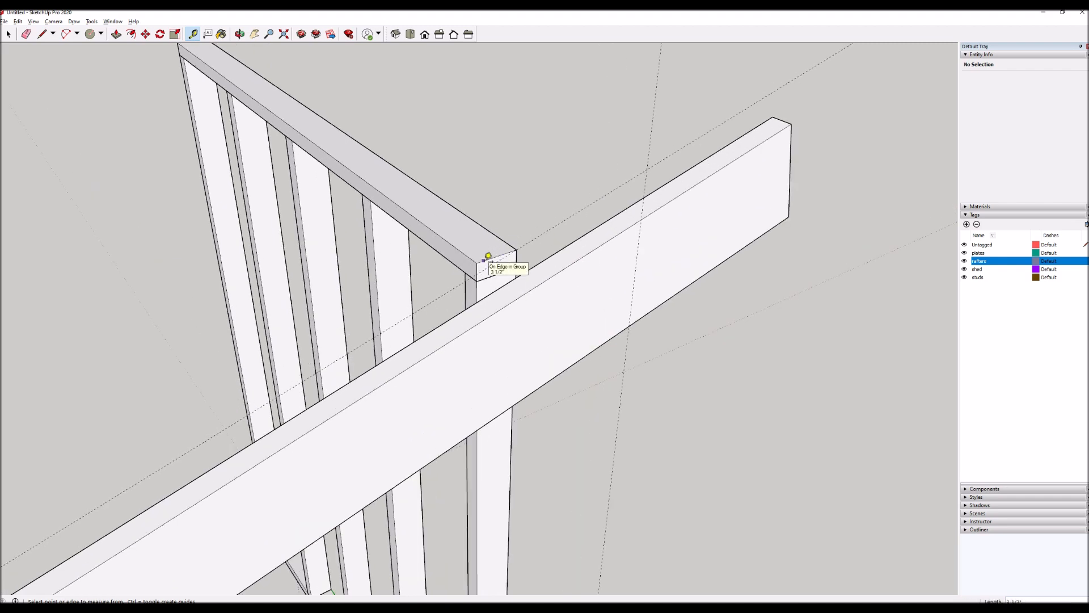
click(489, 256)
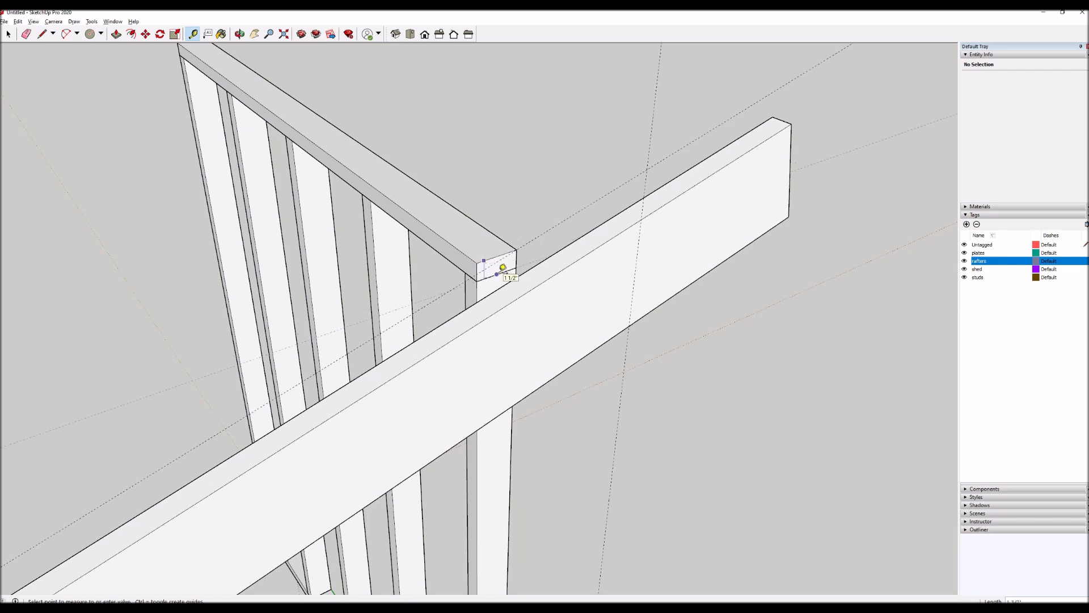
click(593, 291)
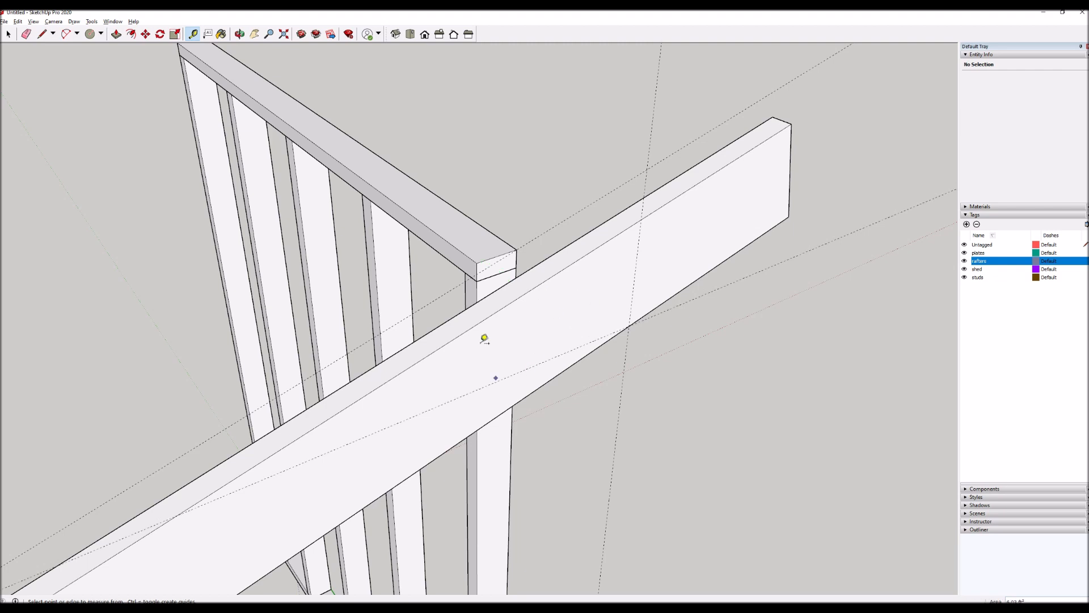
click(481, 283)
click(581, 289)
Open the rafter for editing and trace the upper notch outline along the guides where they meet its bottom edge.
scroll(627, 352, up, 3)
key(space)
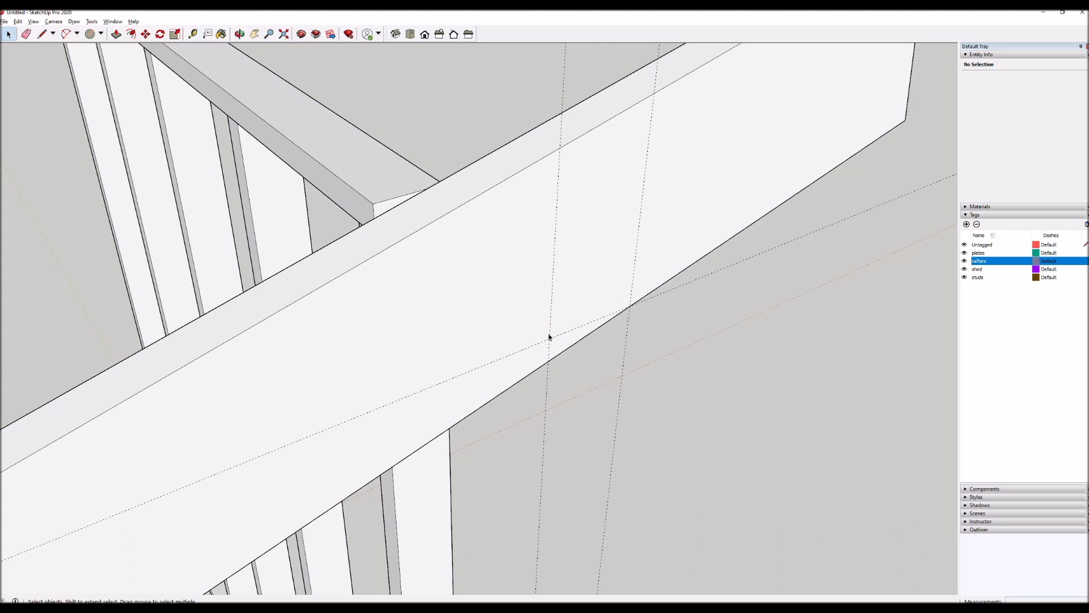
double_click(569, 348)
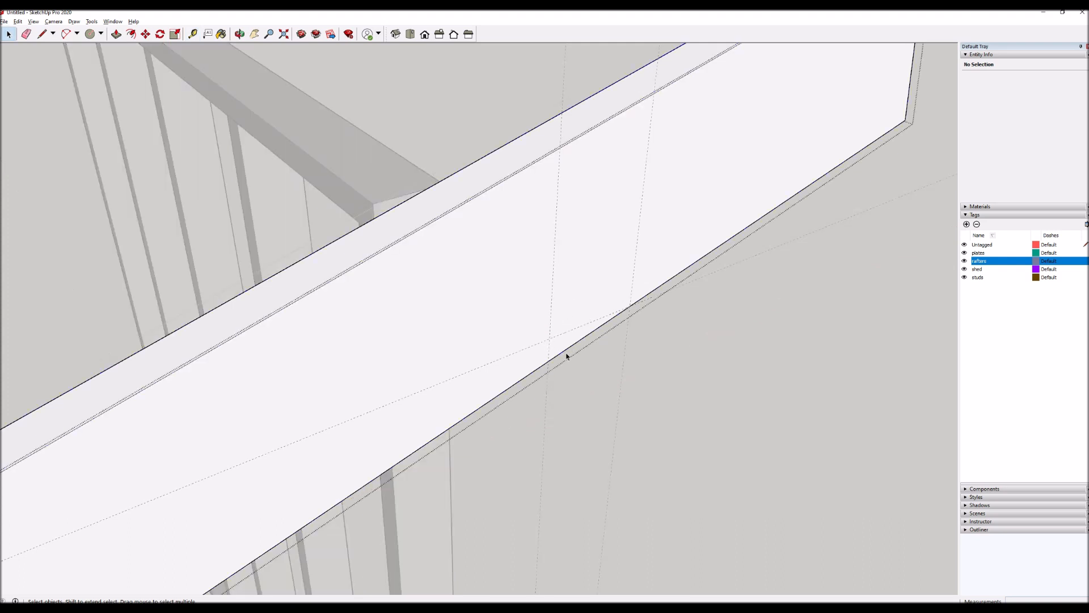
key(l)
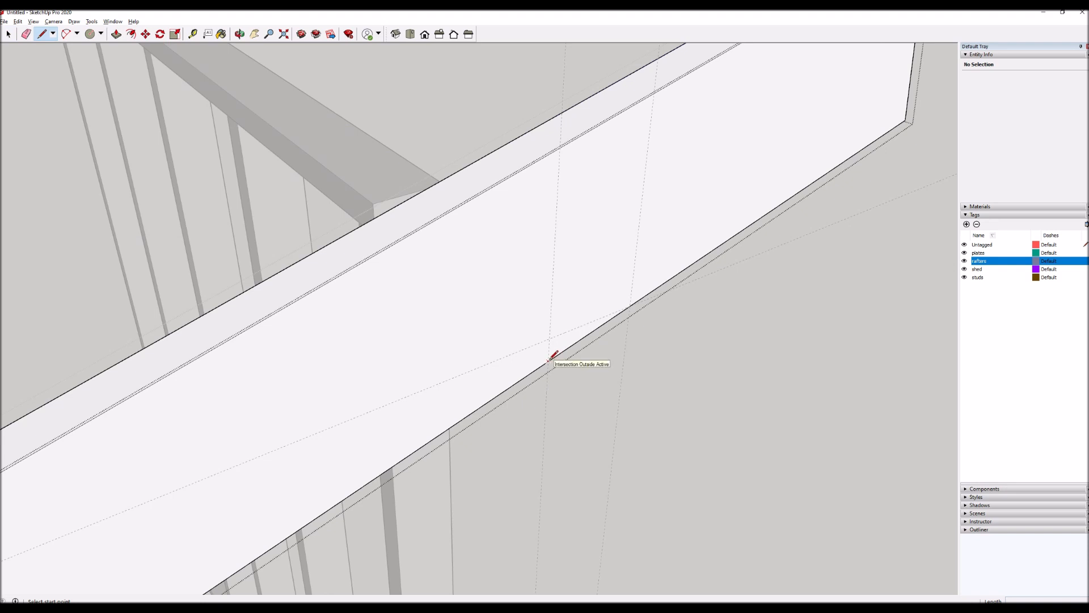
click(549, 360)
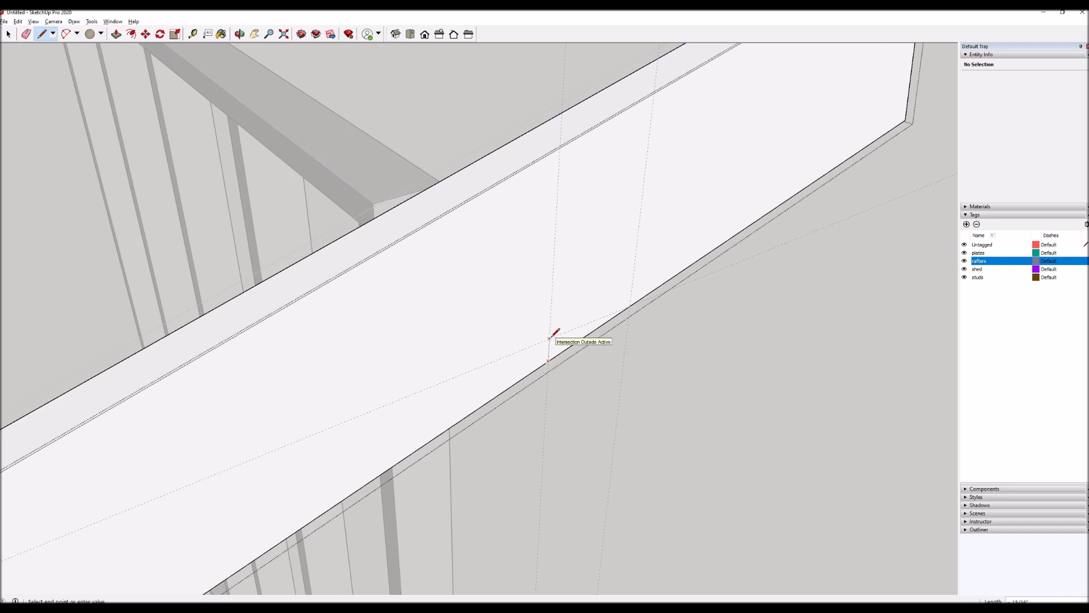
click(629, 307)
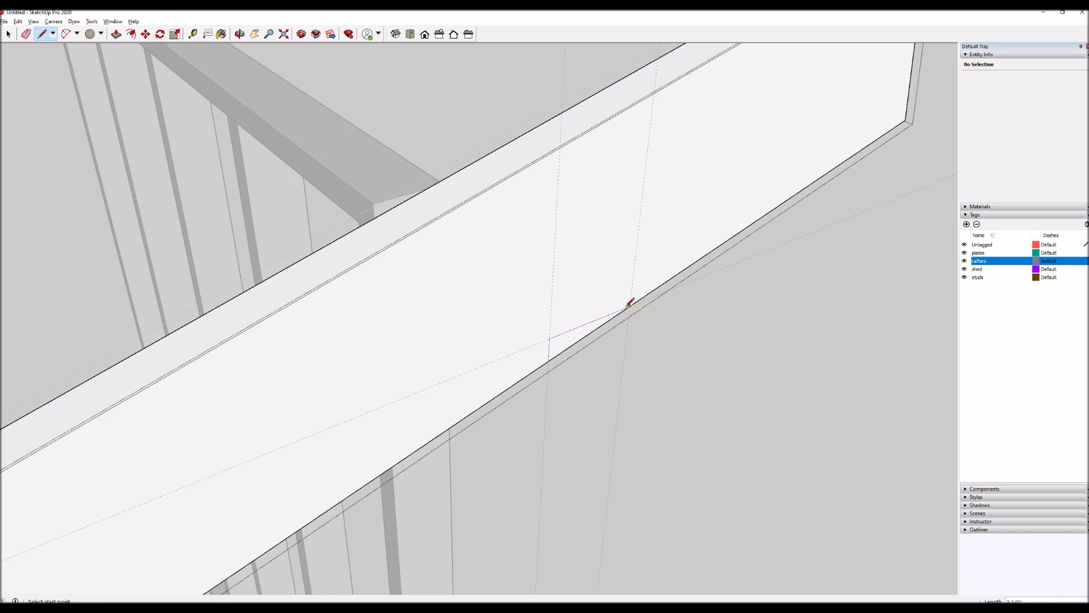
Push the upper notch profile through the rafter's full 1 1/2" thickness to cut it out, and finish editing the rafter.
scroll(630, 304, down, 2)
scroll(635, 335, down, 3)
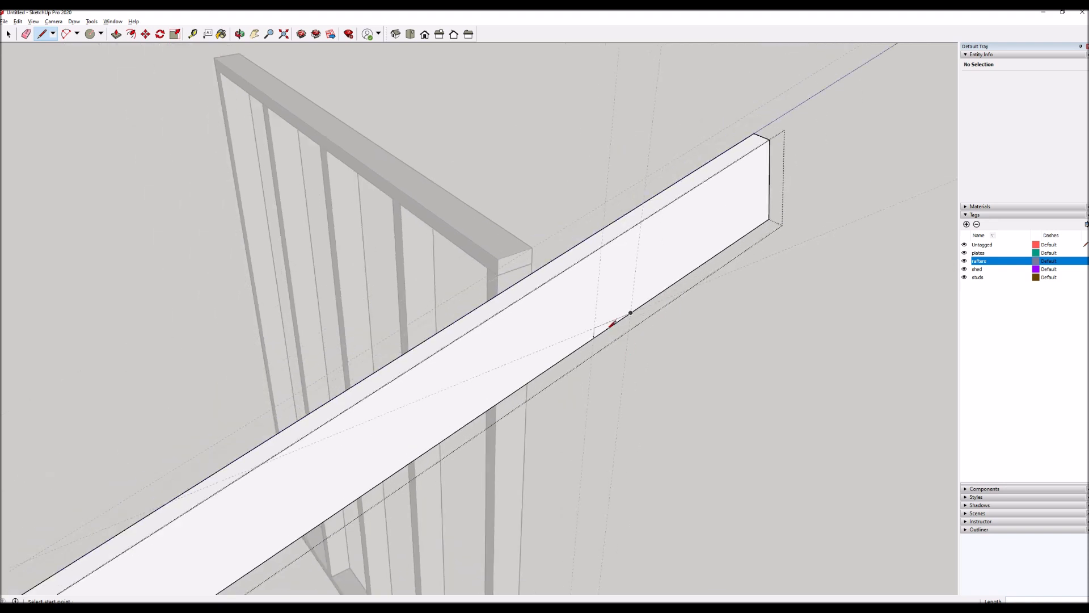
scroll(615, 309, up, 3)
key(p)
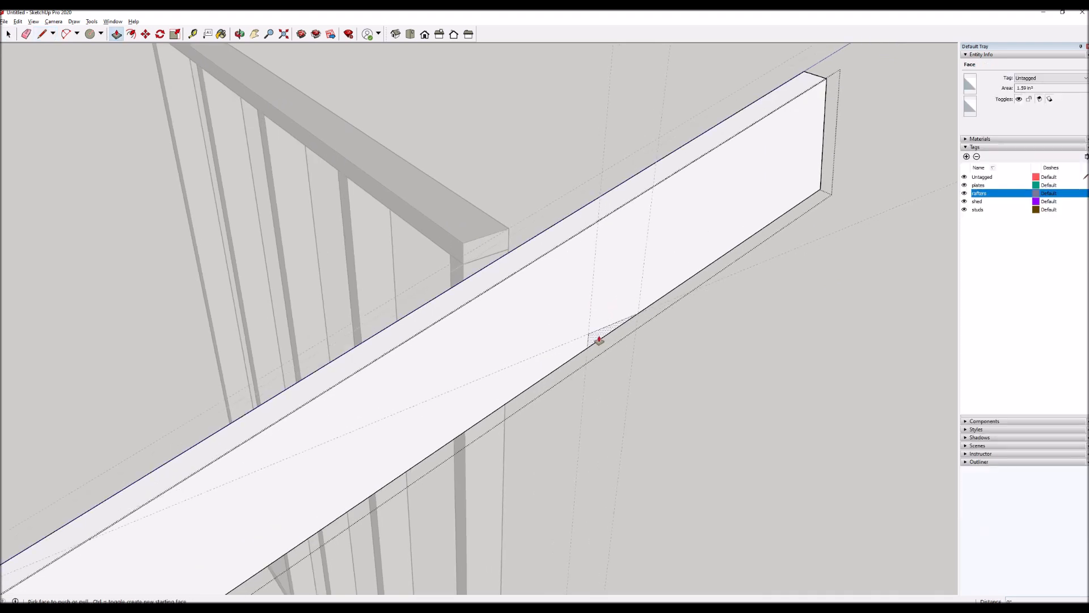
click(599, 340)
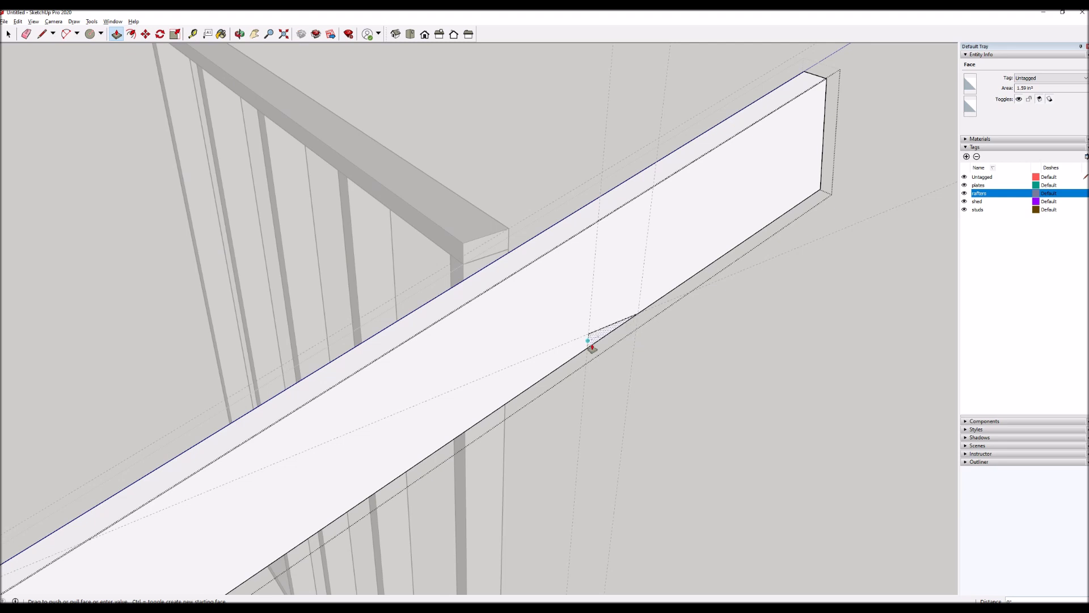
click(621, 186)
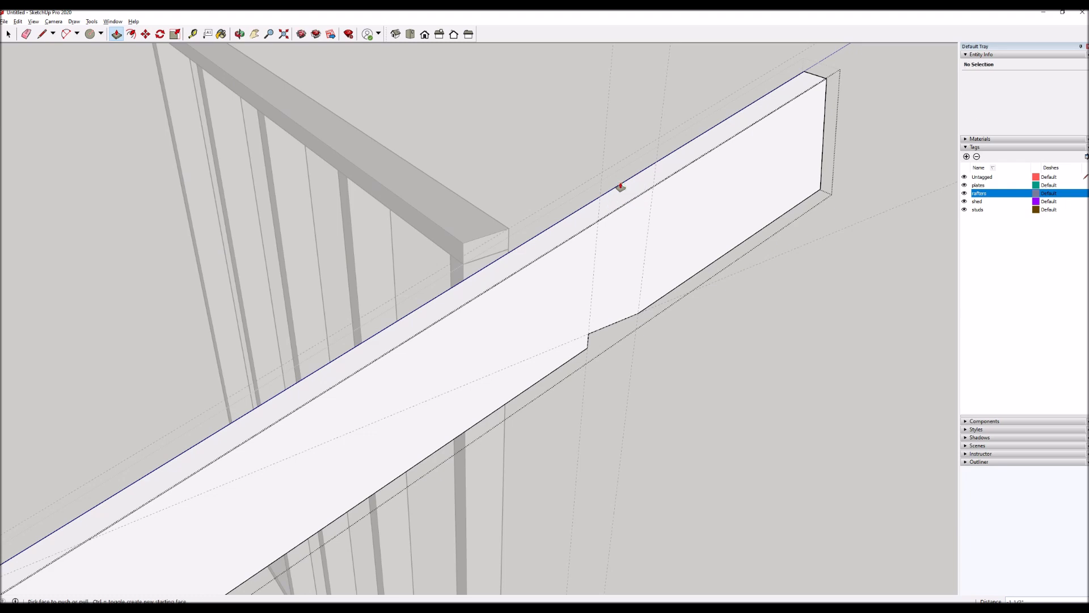
key(o)
drag(456, 333, 876, 301)
drag(765, 294, 461, 297)
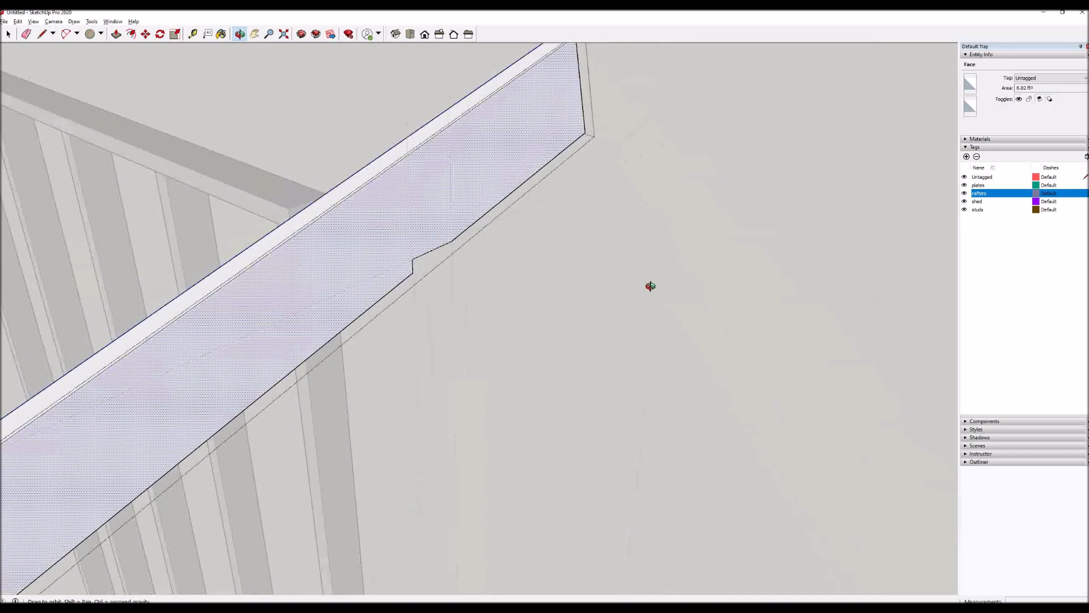
drag(649, 284, 666, 358)
key(space)
click(667, 357)
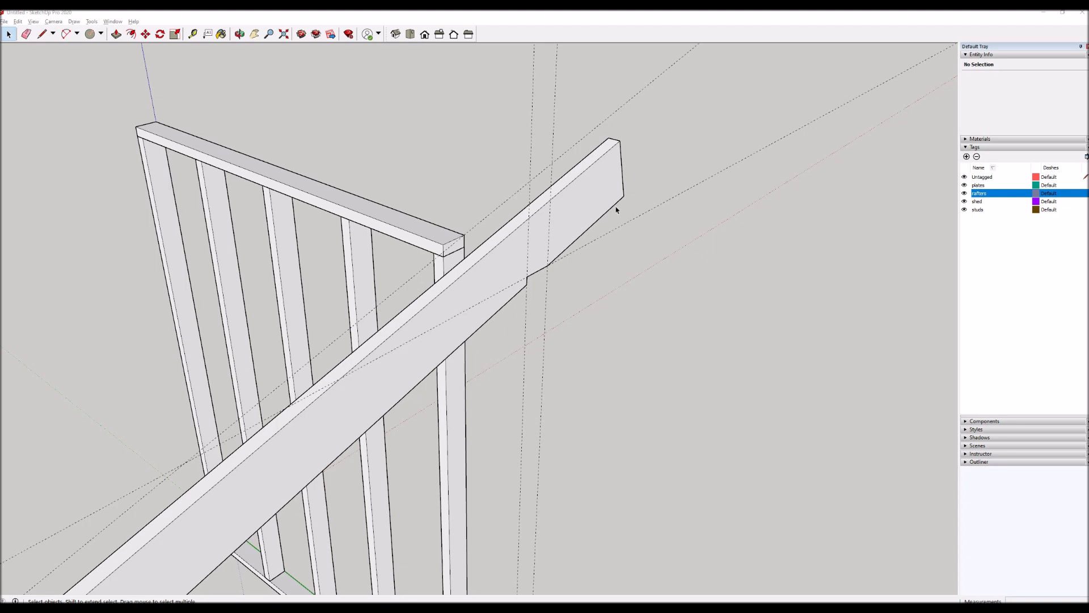
Delete all construction guides from the model.
middle_drag(616, 210, 520, 393)
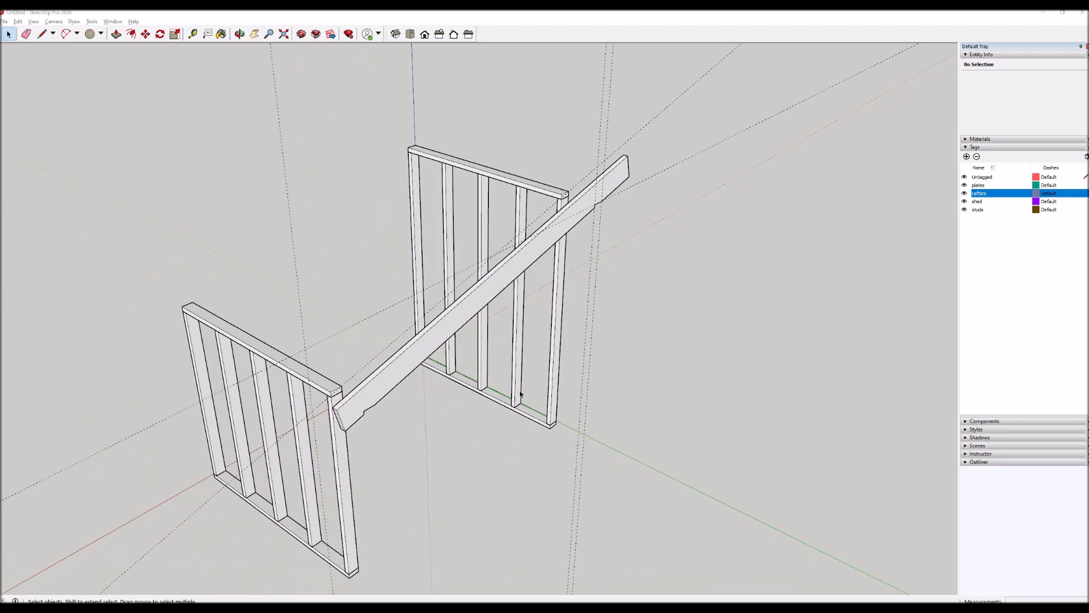
scroll(401, 465, up, 1)
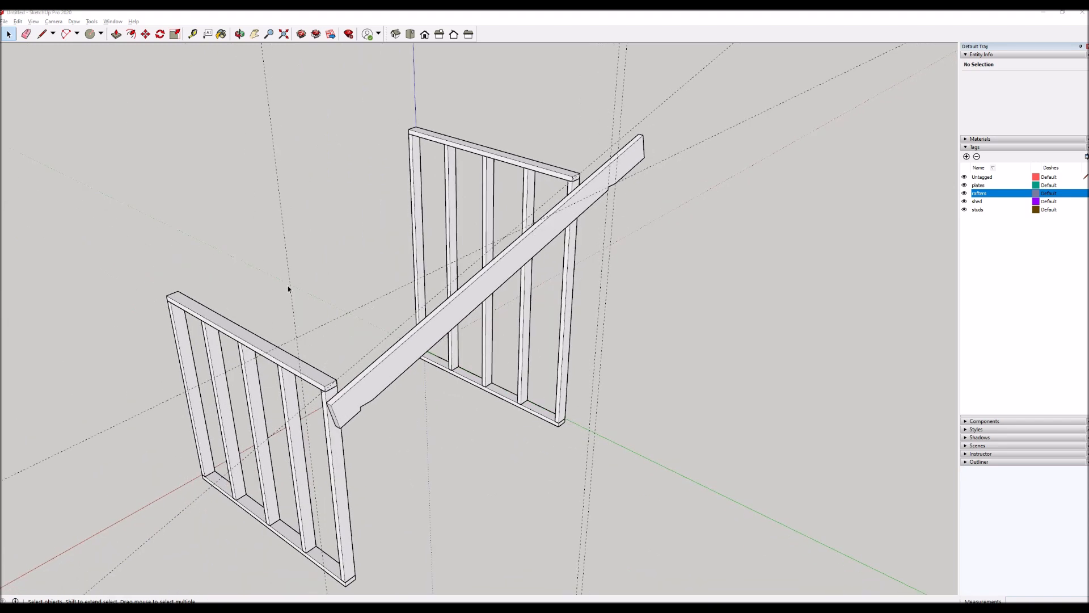
click(372, 307)
key(ctrl+shift+d)
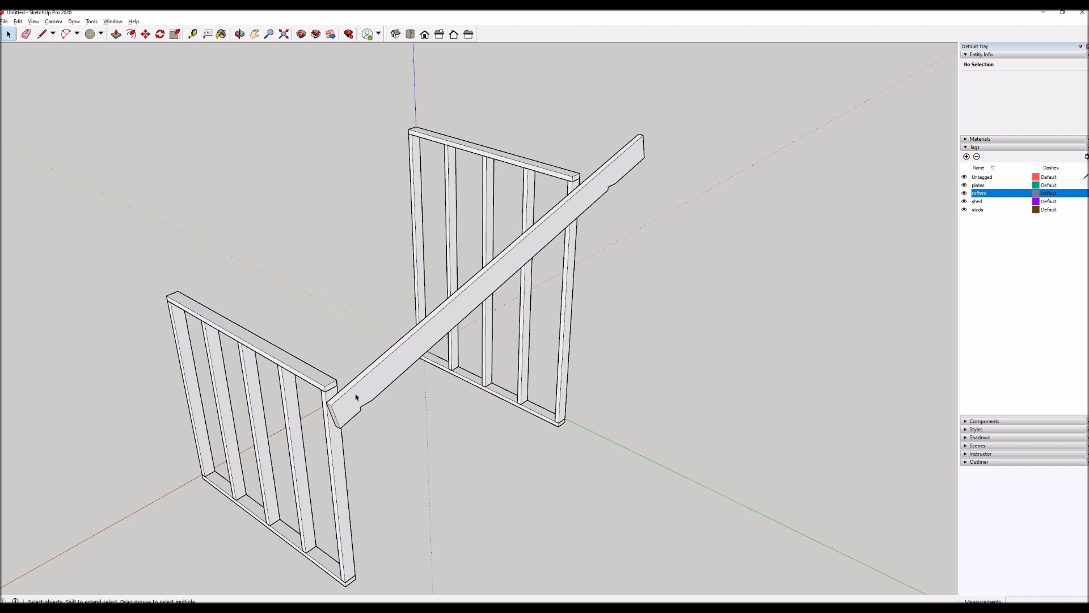
Move the notched rafter back along the green axis so it sits on both walls' top plates above the end studs.
click(380, 390)
key(m)
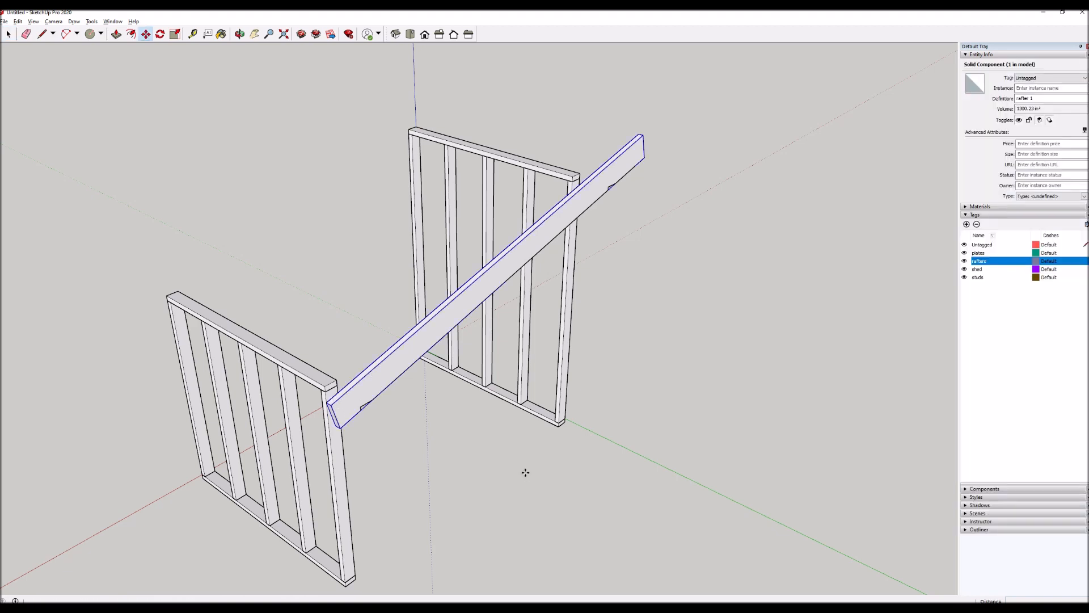
click(522, 470)
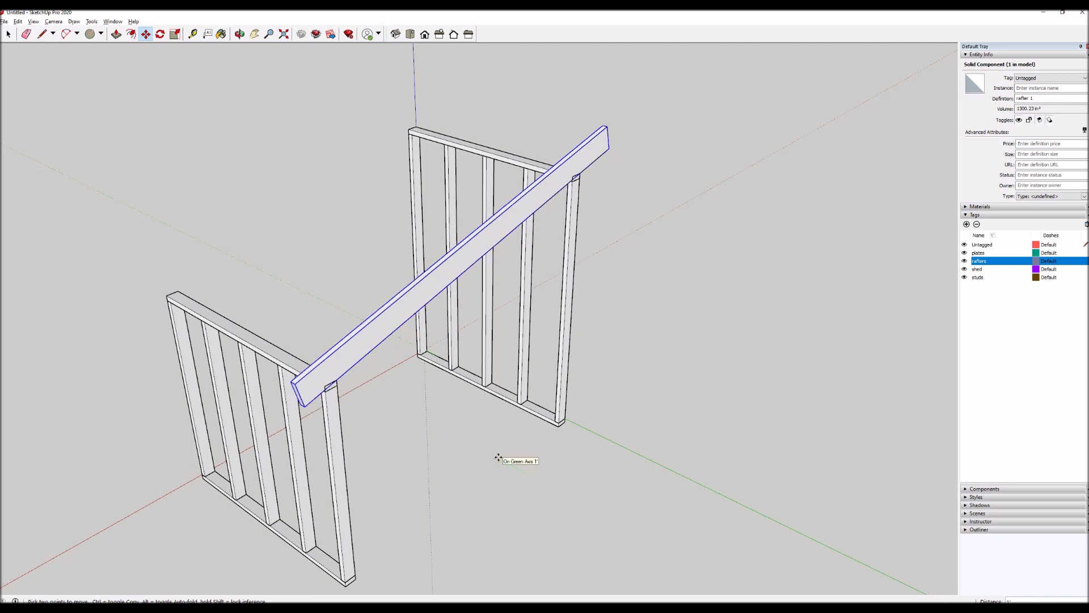
key(Return)
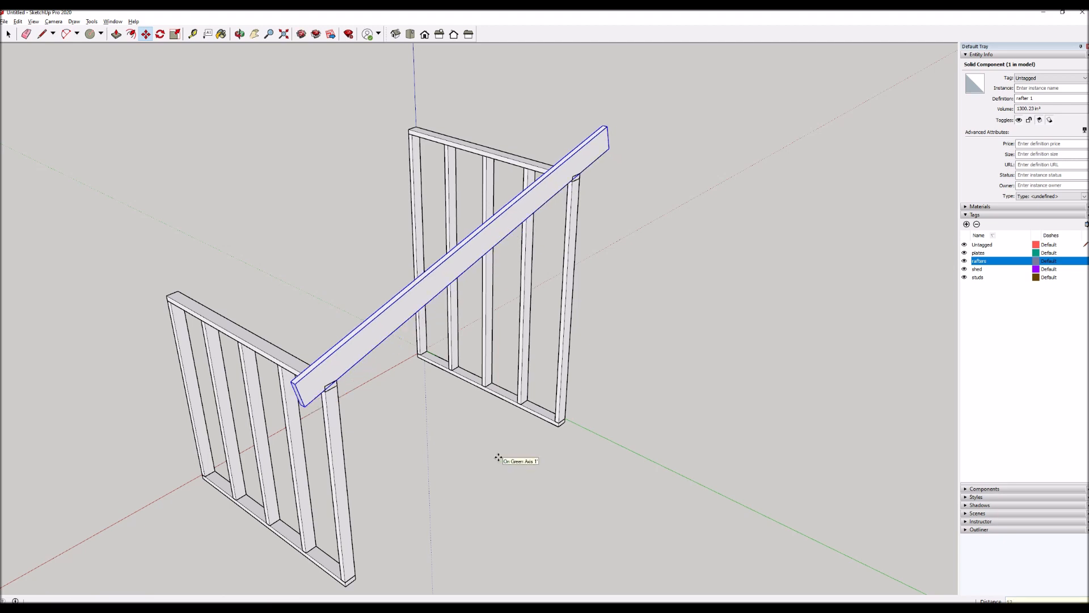
key(space)
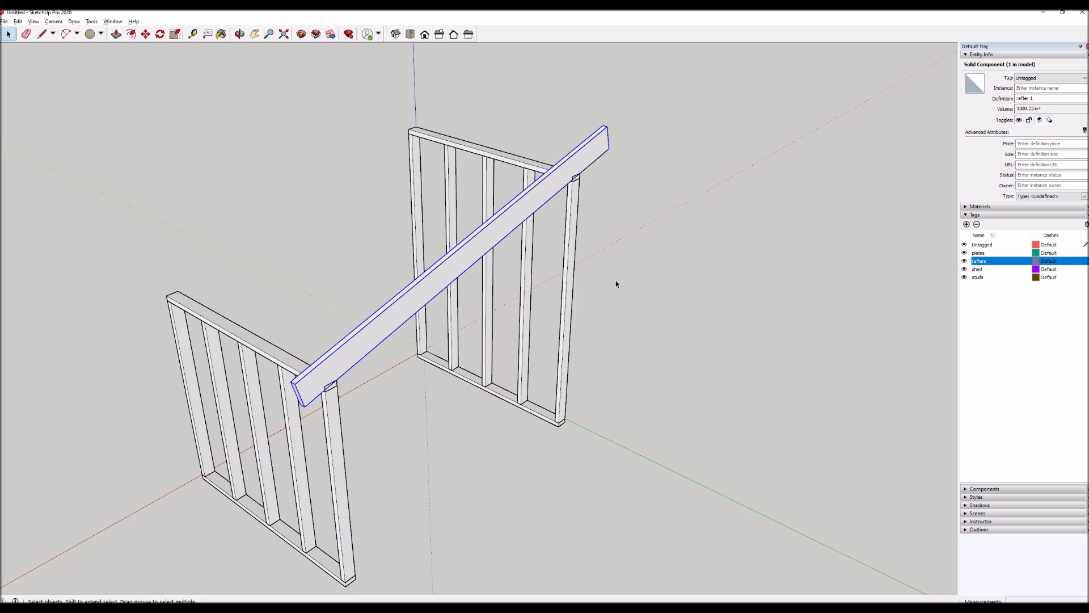
Copy the rafter from the end stud to the next stud using the bottom plate corners, and repeat the copy as a 3x array.
scroll(616, 284, down, 1)
scroll(275, 529, up, 2)
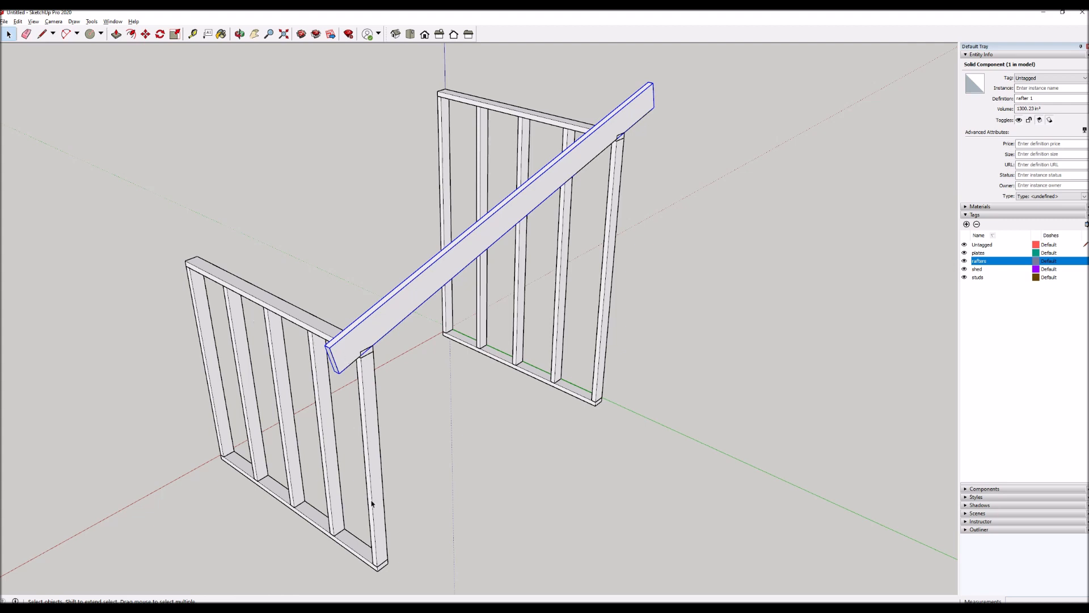
key(m)
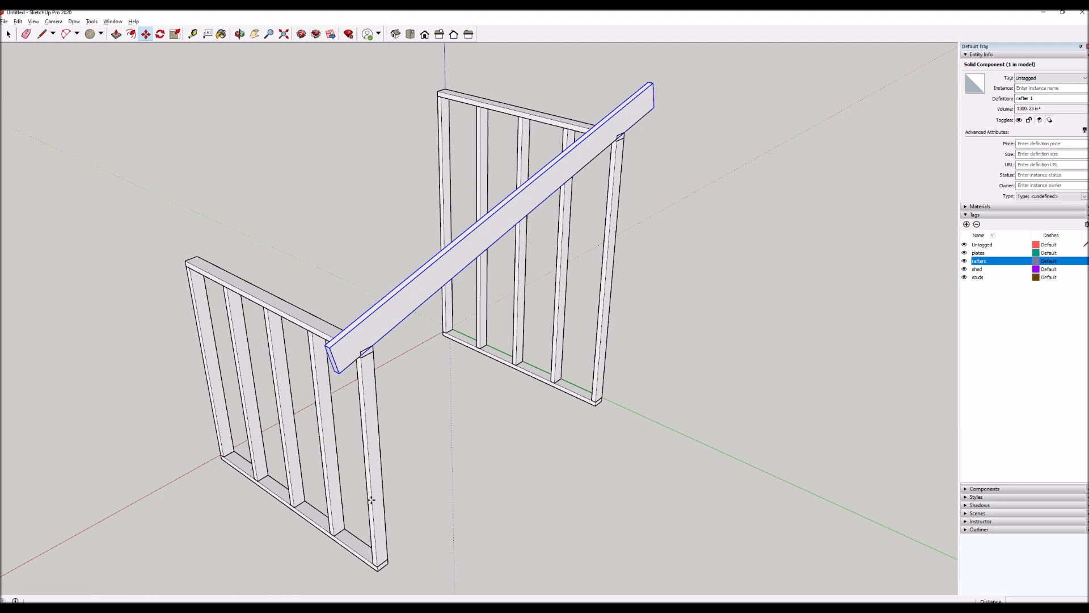
click(377, 567)
key(ctrl)
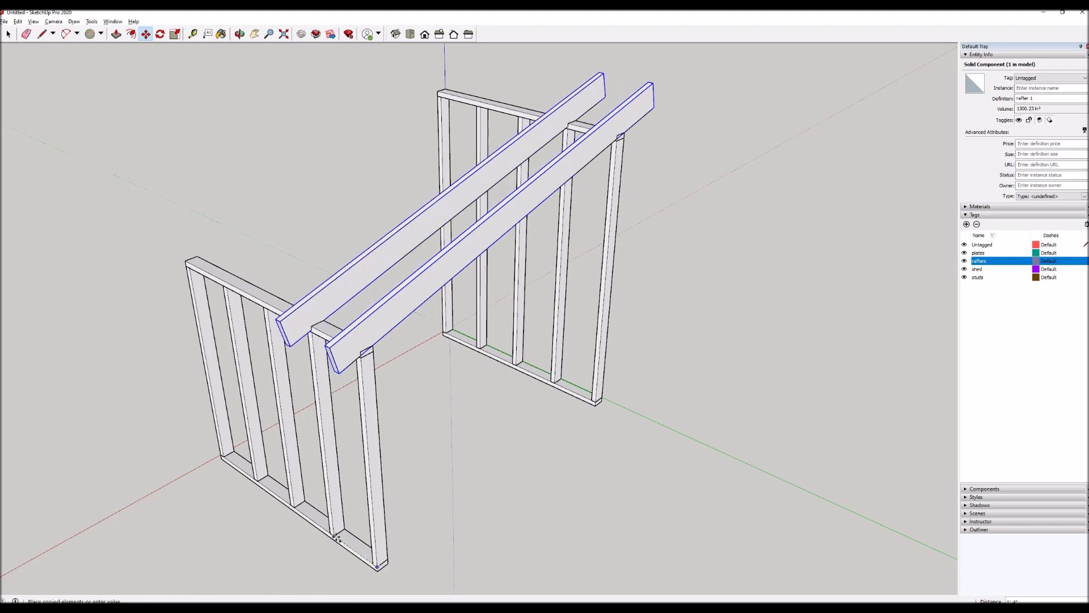
click(335, 536)
key(q)
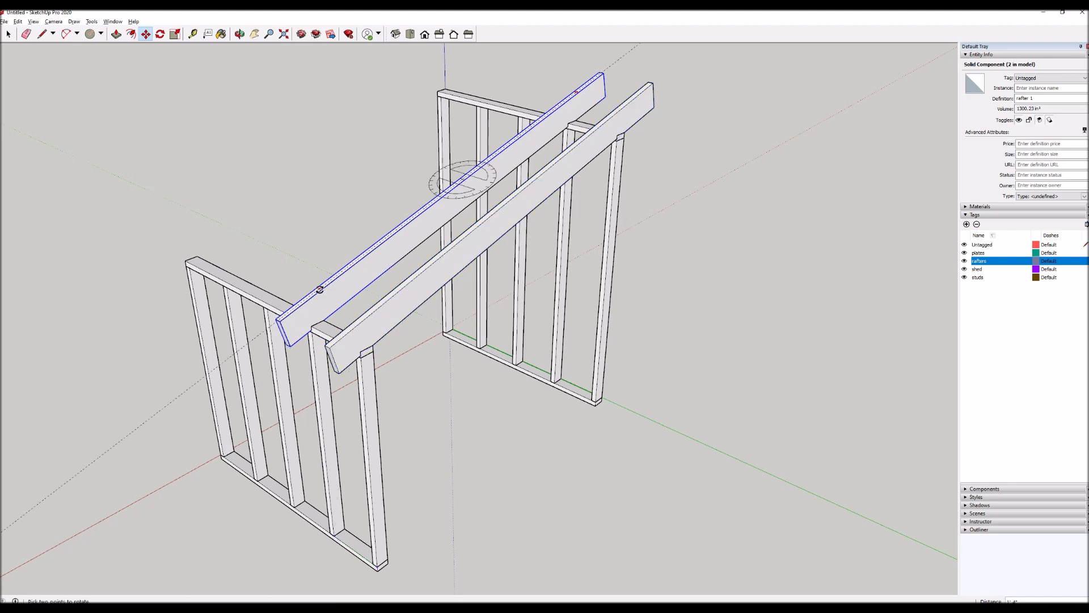
key(m)
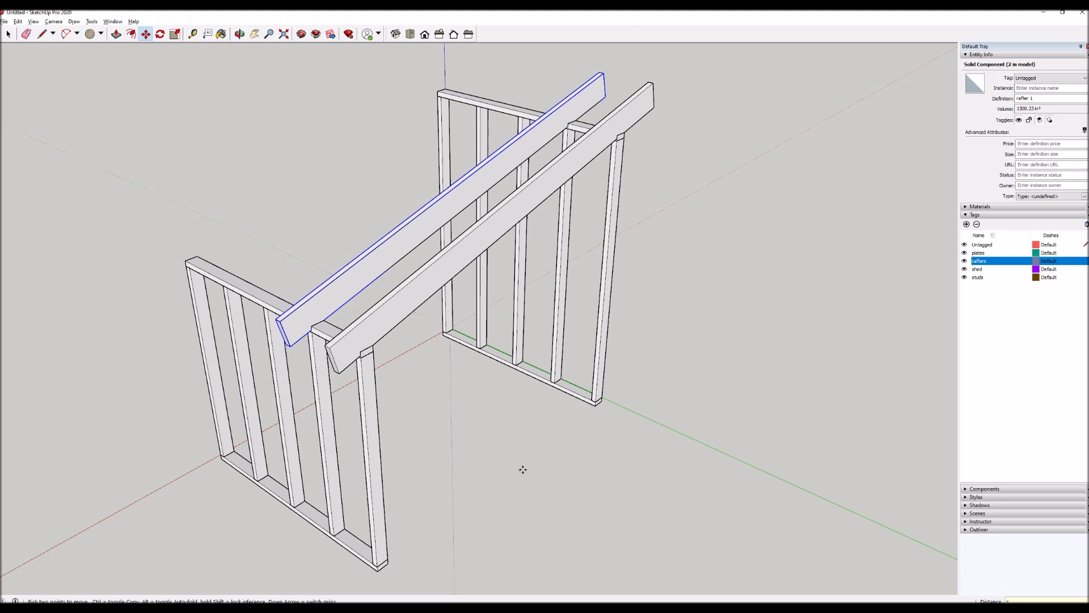
text(3x)
key(Return)
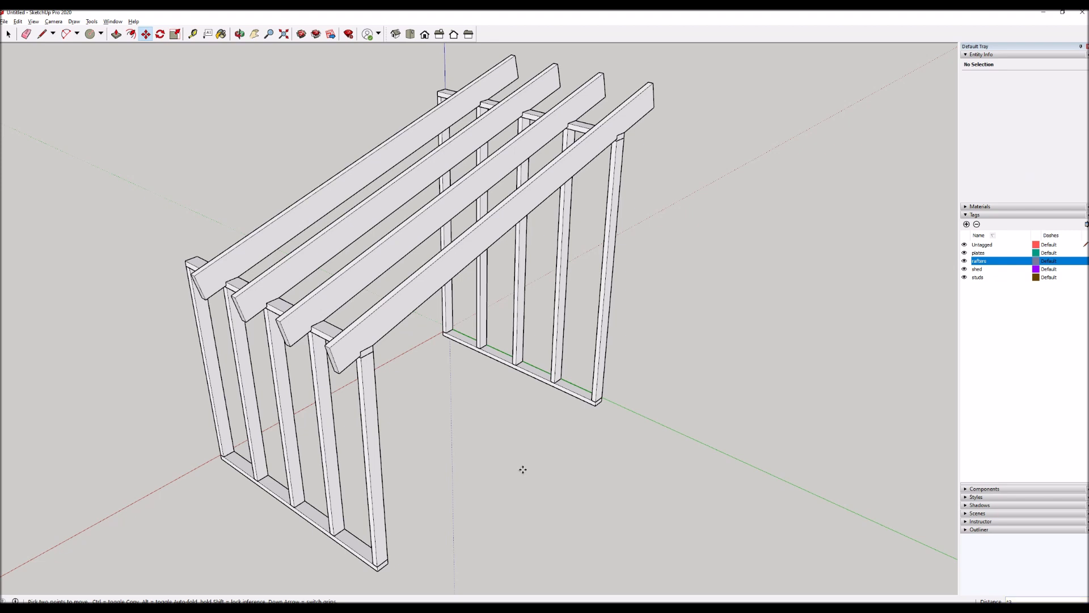
Copy the last rafter in the row one more stud spacing over to the walls' remaining end studs.
scroll(652, 455, down, 3)
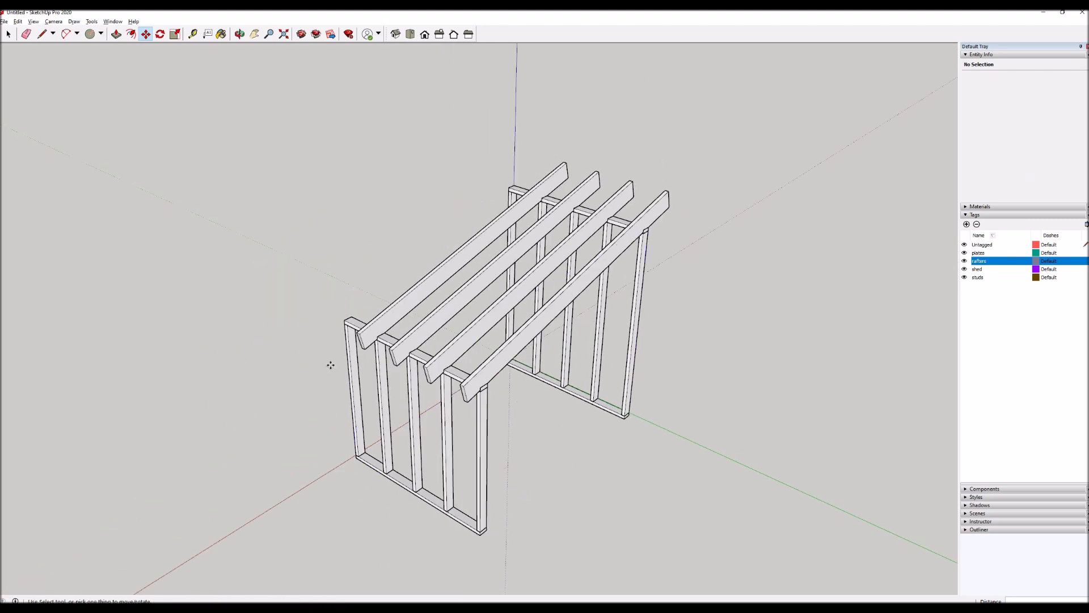
scroll(330, 365, up, 5)
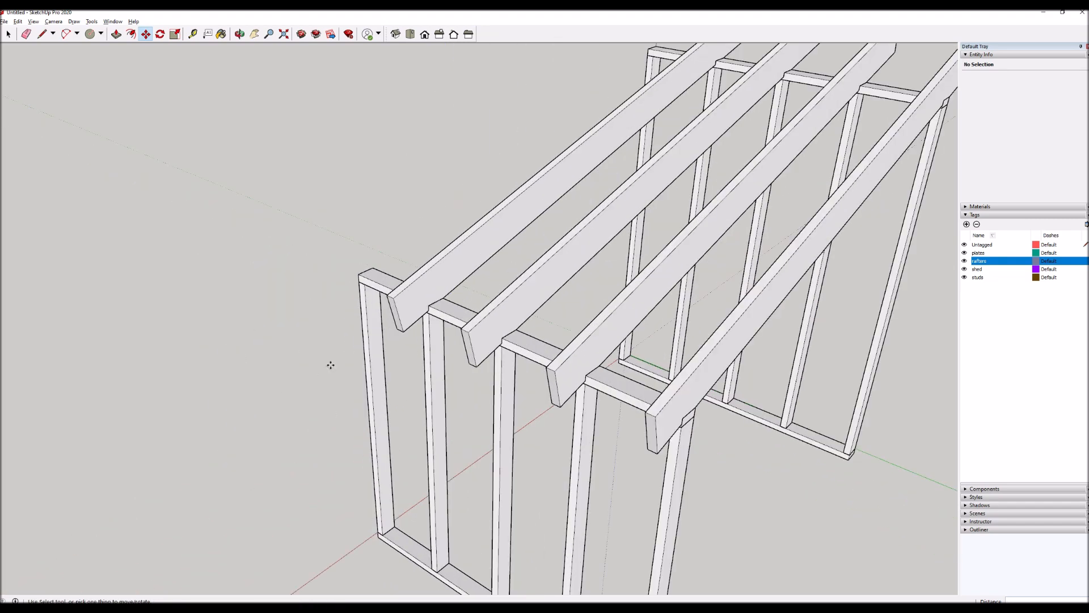
key(space)
click(403, 326)
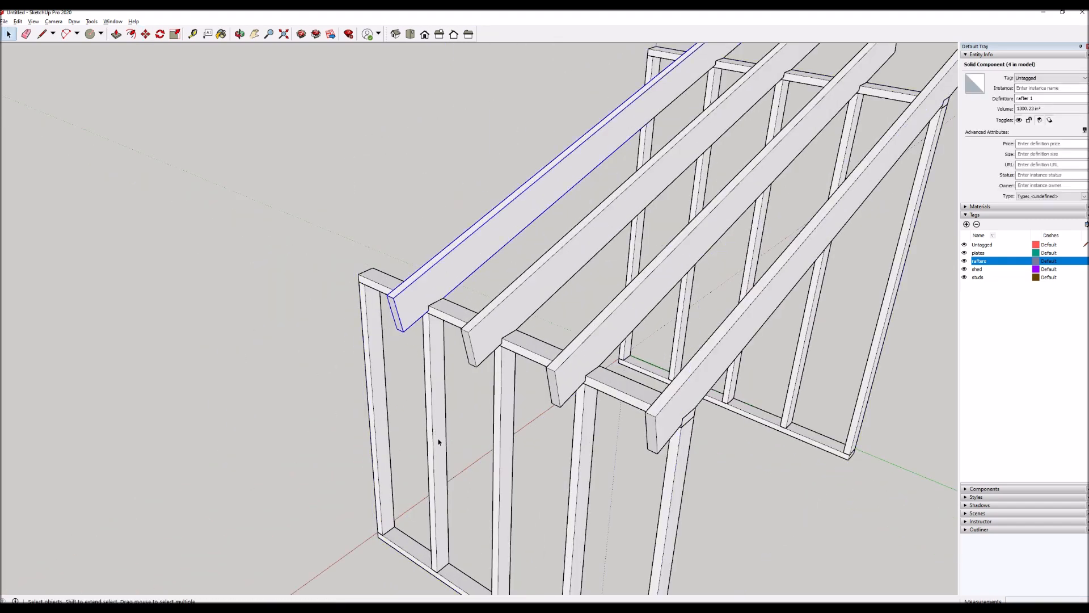
key(m)
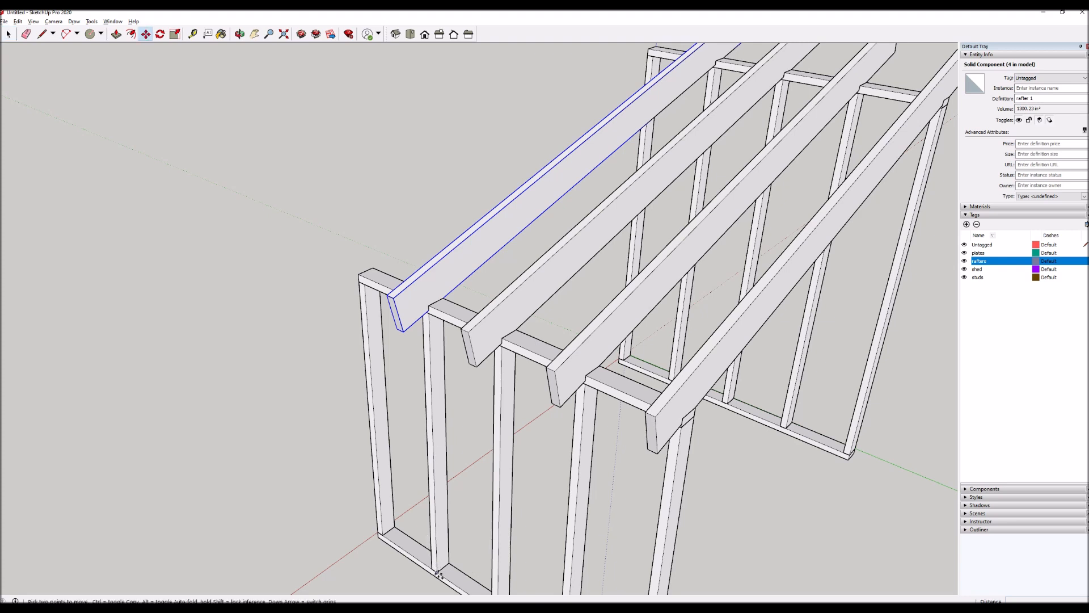
click(439, 571)
key(ctrl)
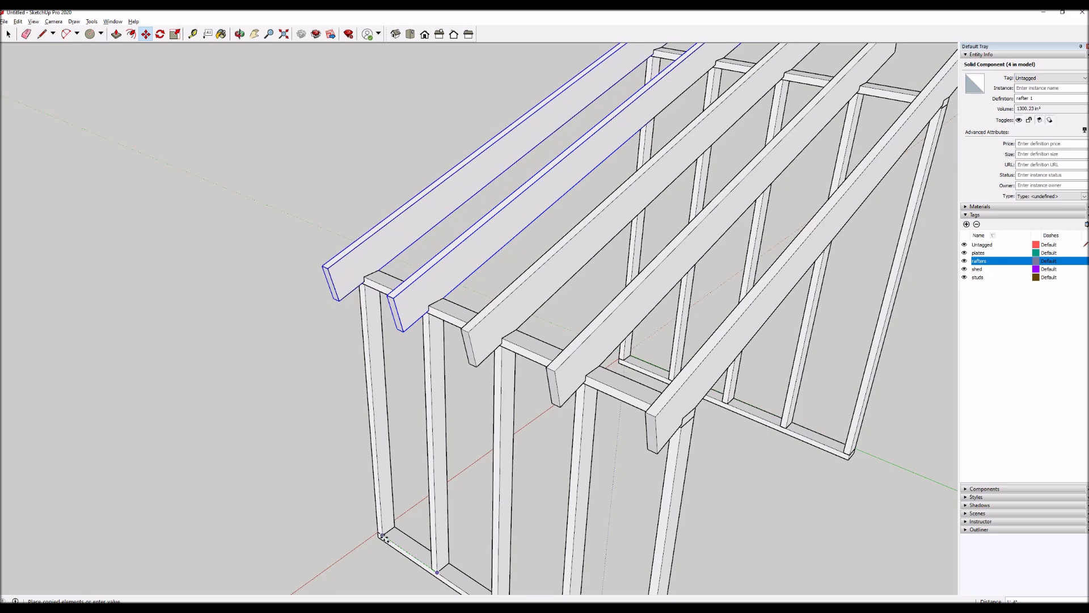
click(381, 535)
scroll(244, 380, down, 5)
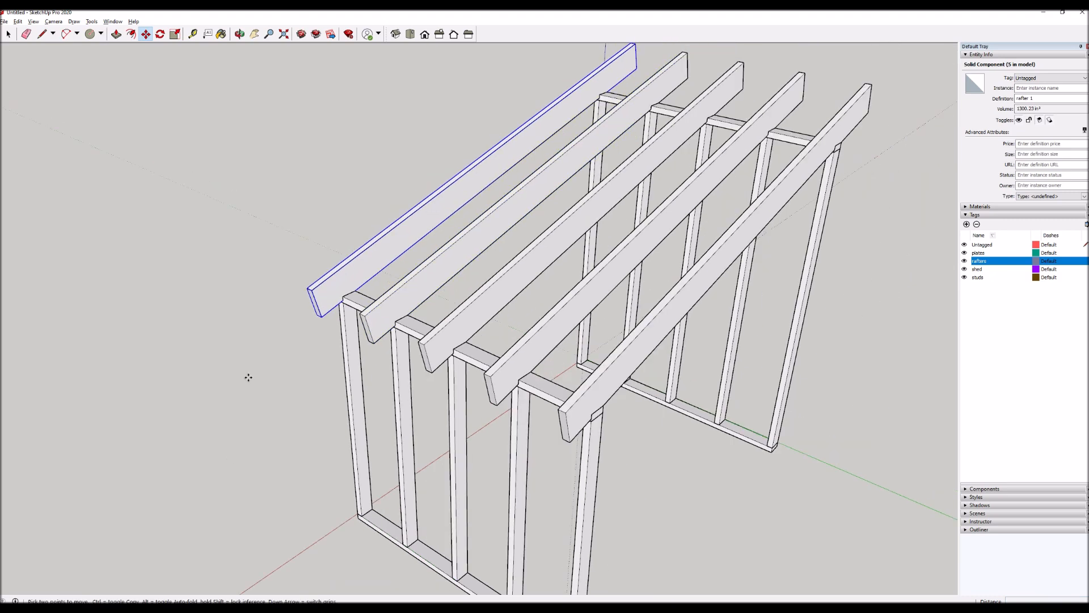
Examine the finished rafter row from several sides, checking the notches on the top plates and the overhangs at both ends.
key(o)
drag(586, 408, 59, 397)
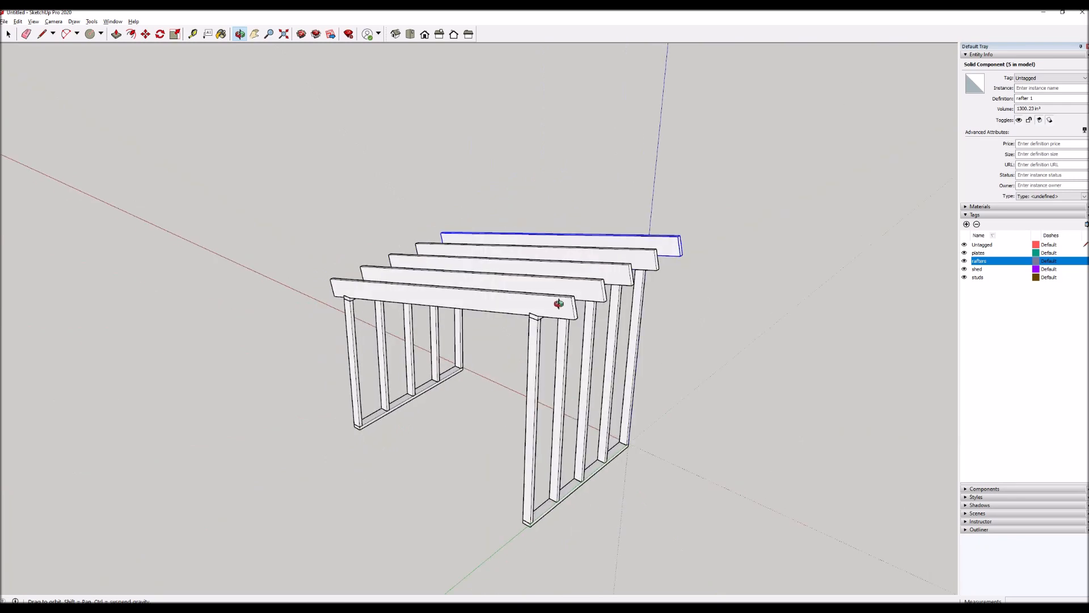
scroll(567, 306, up, 4)
drag(560, 316, 660, 273)
drag(524, 322, 427, 357)
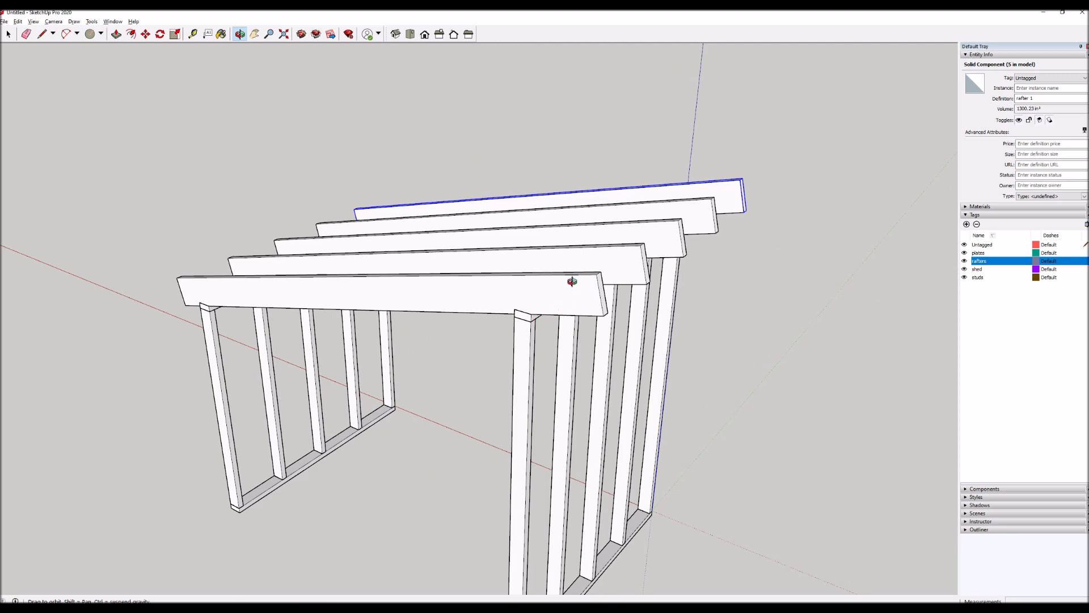
scroll(572, 281, up, 1)
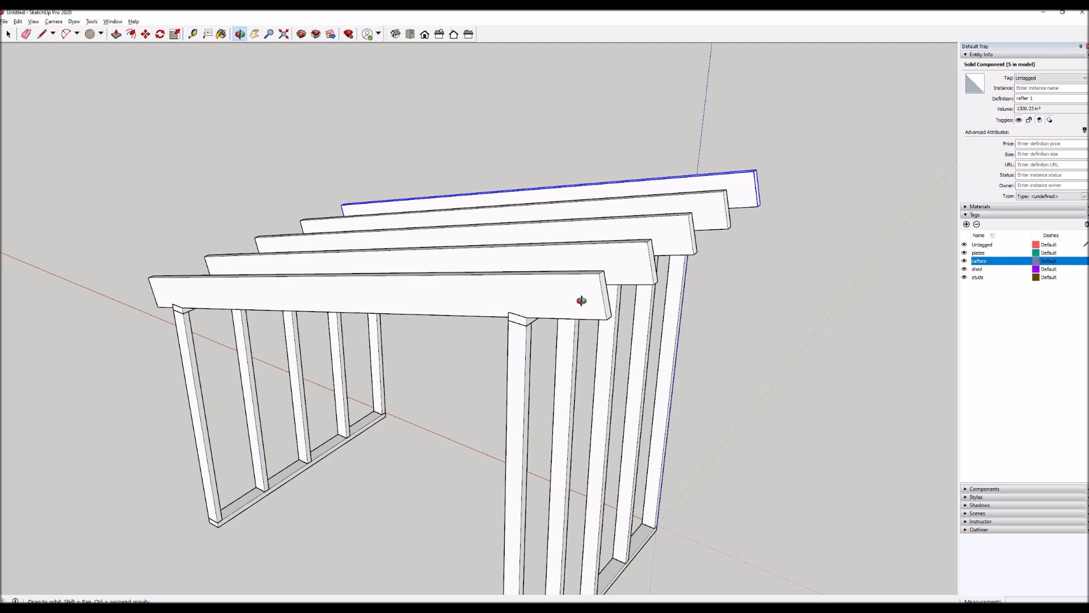
drag(217, 295, 256, 389)
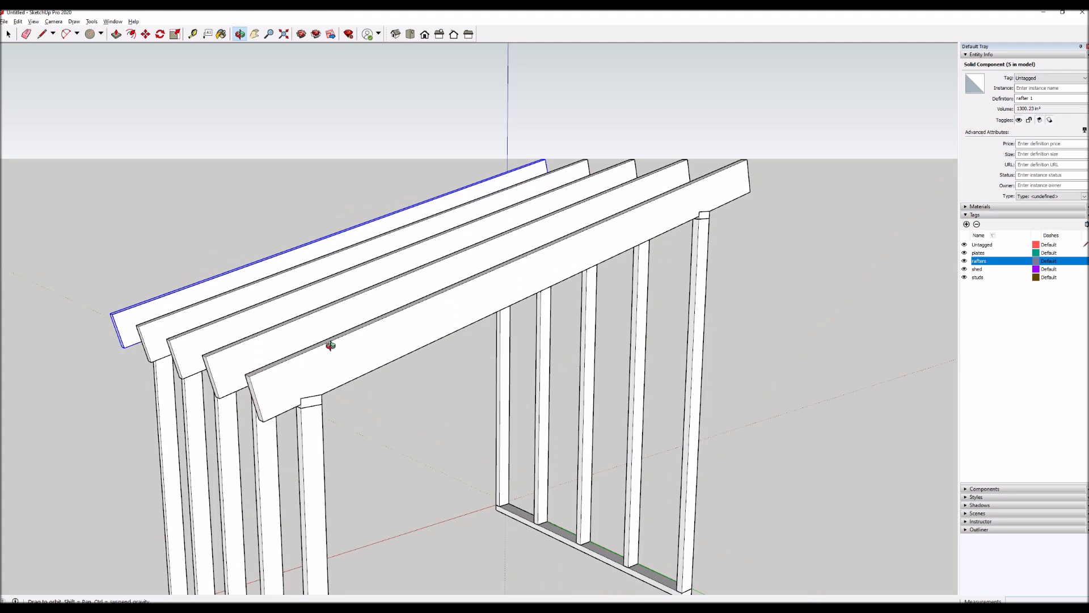
drag(360, 347, 629, 246)
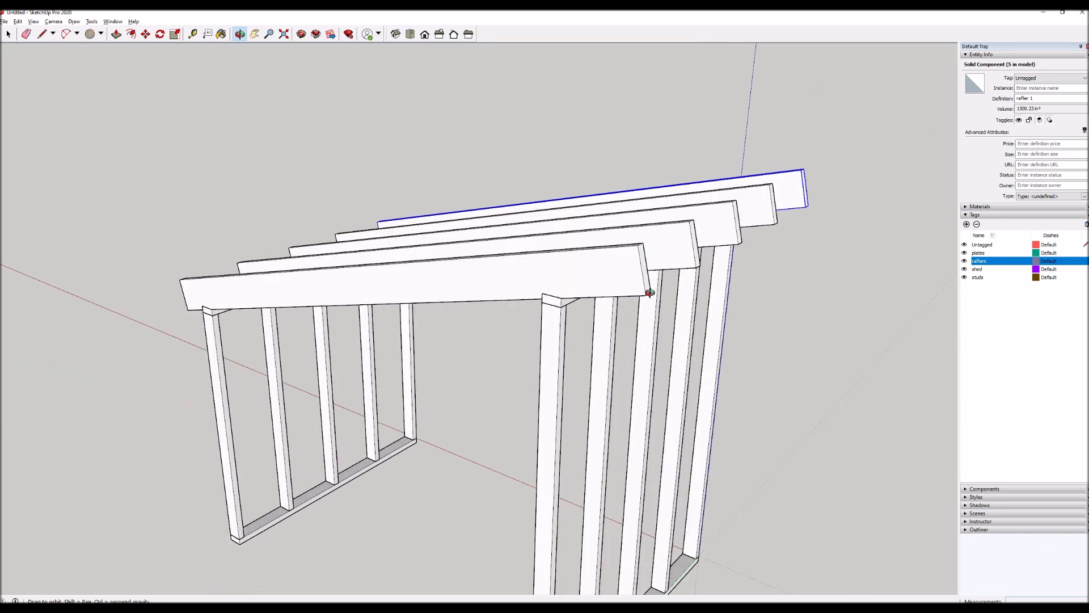
drag(644, 273, 612, 325)
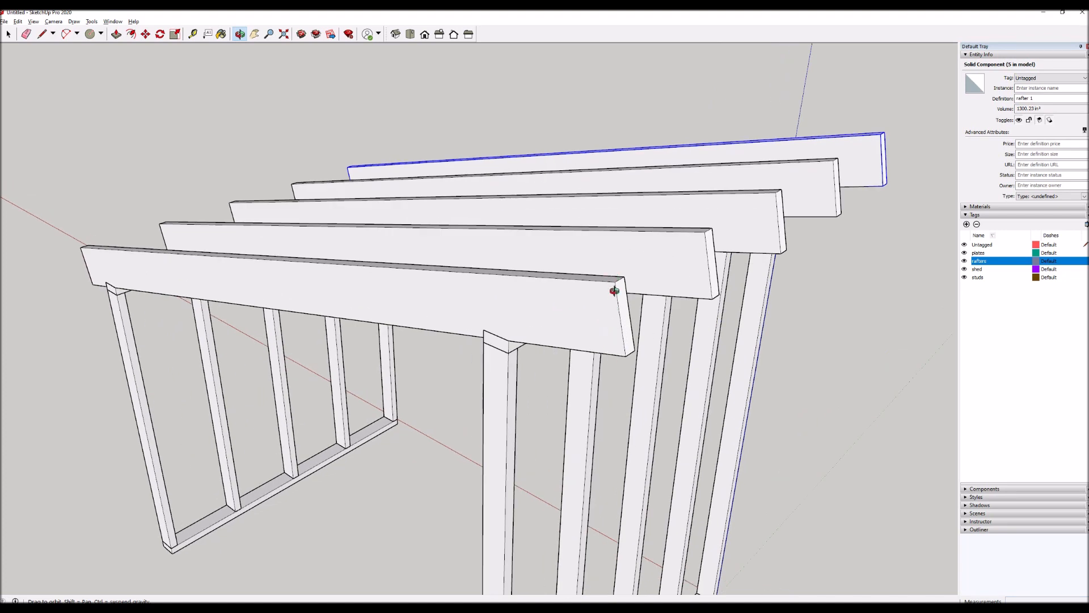
drag(608, 340, 637, 272)
scroll(756, 219, up, 5)
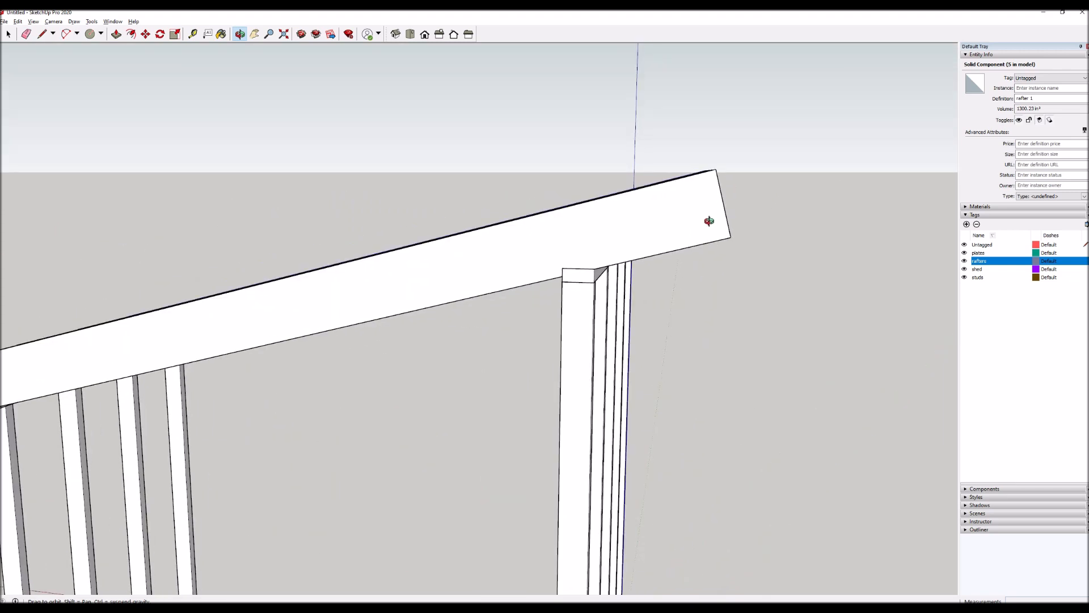
scroll(583, 287, down, 6)
Place a vertical guide offset from the end stud's edge to the top outer corner of the end rafter's high end.
key(space)
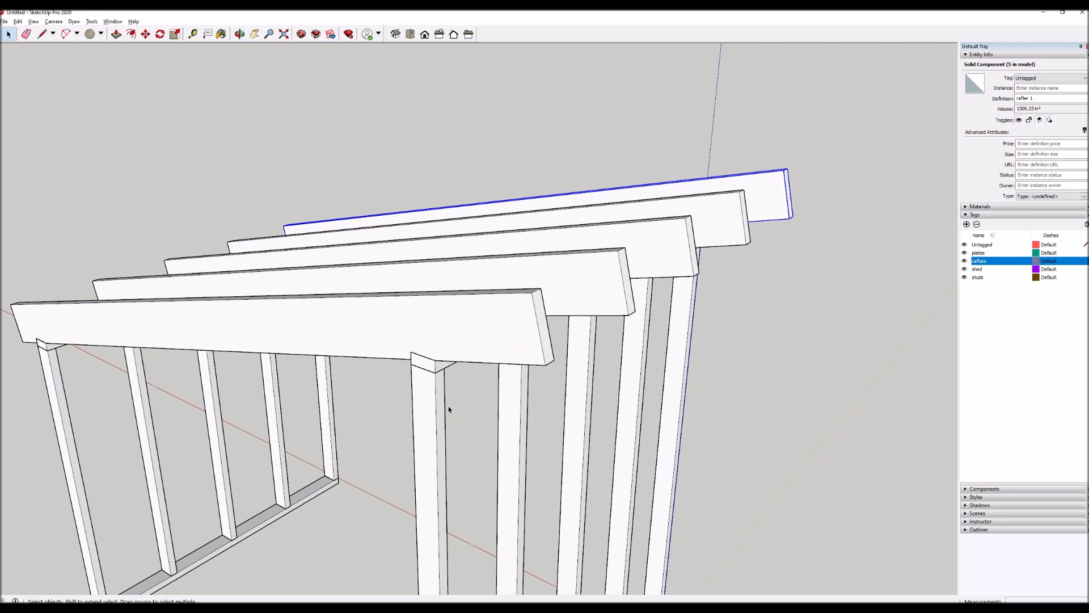
key(t)
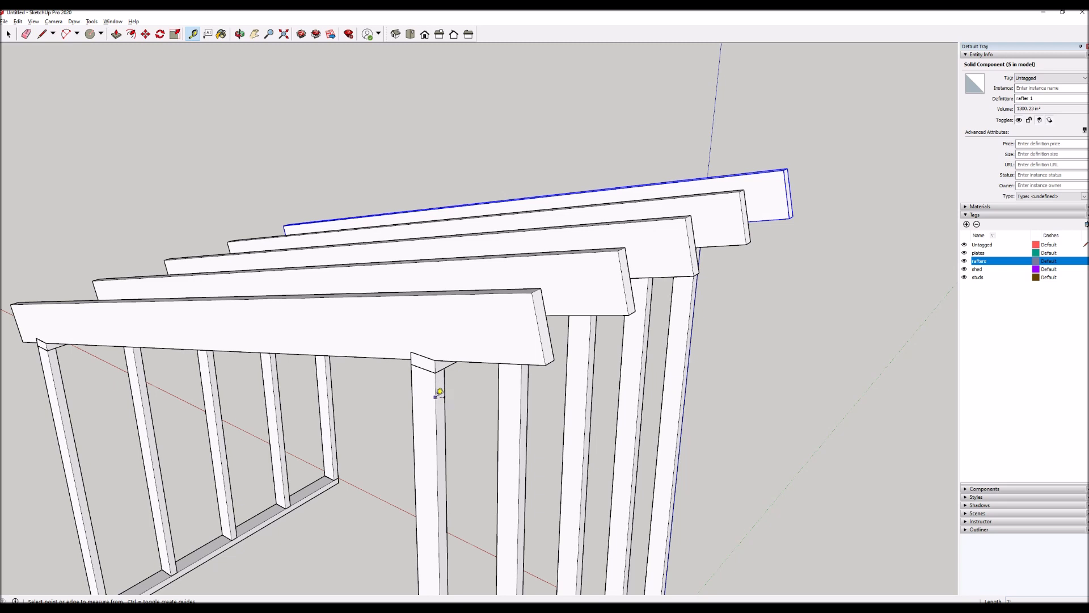
click(436, 414)
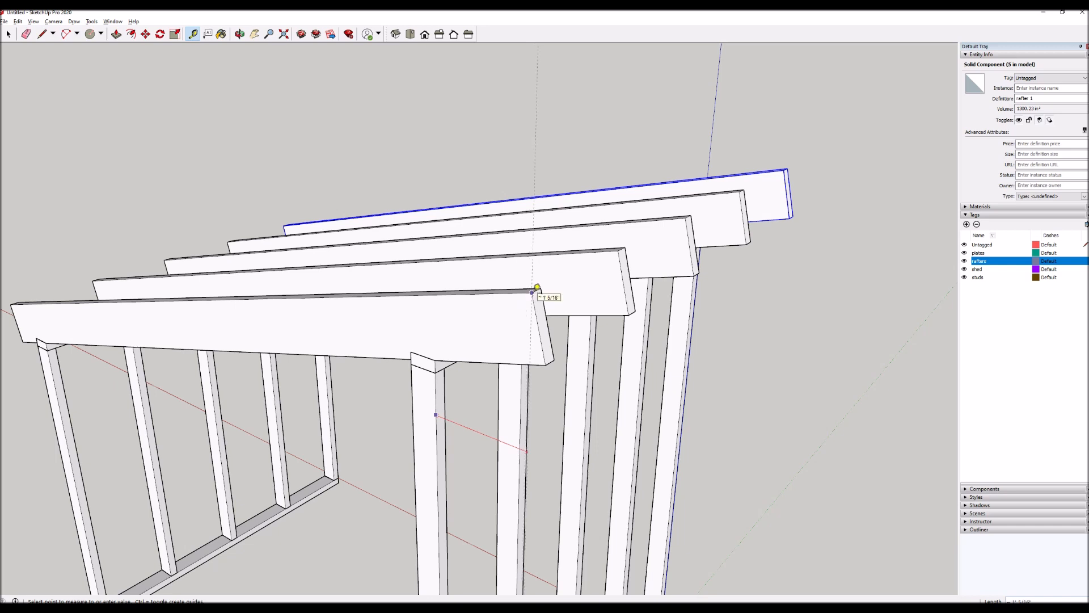
click(533, 292)
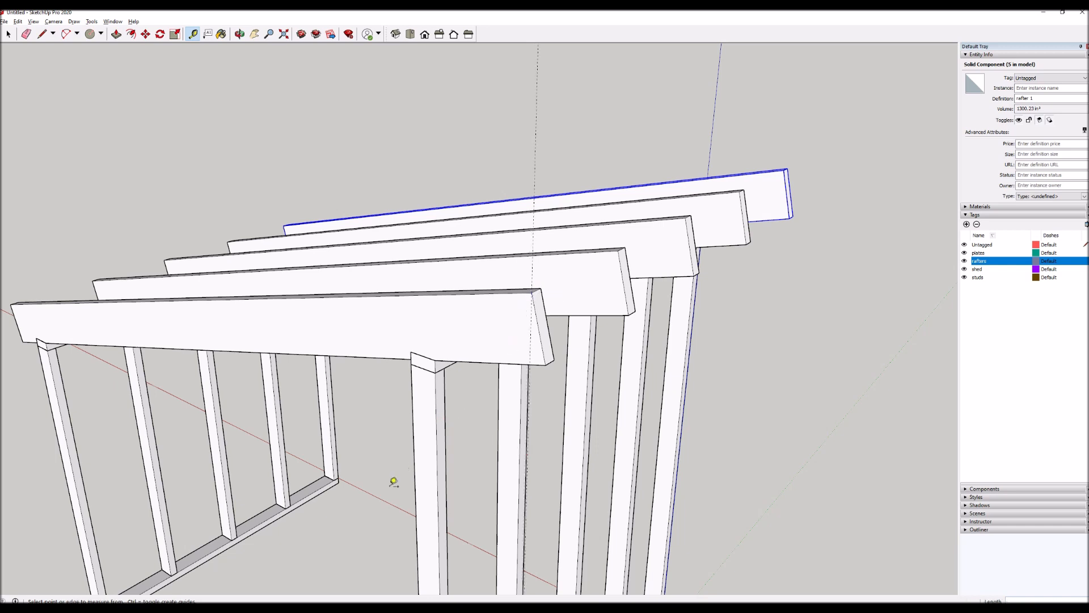
Open the end rafter for editing and draw a vertical line from its high end's top corner along the guide to the bottom edge.
key(ctrl+t)
key(o)
drag(464, 418, 499, 428)
key(space)
scroll(591, 350, up, 2)
double_click(545, 340)
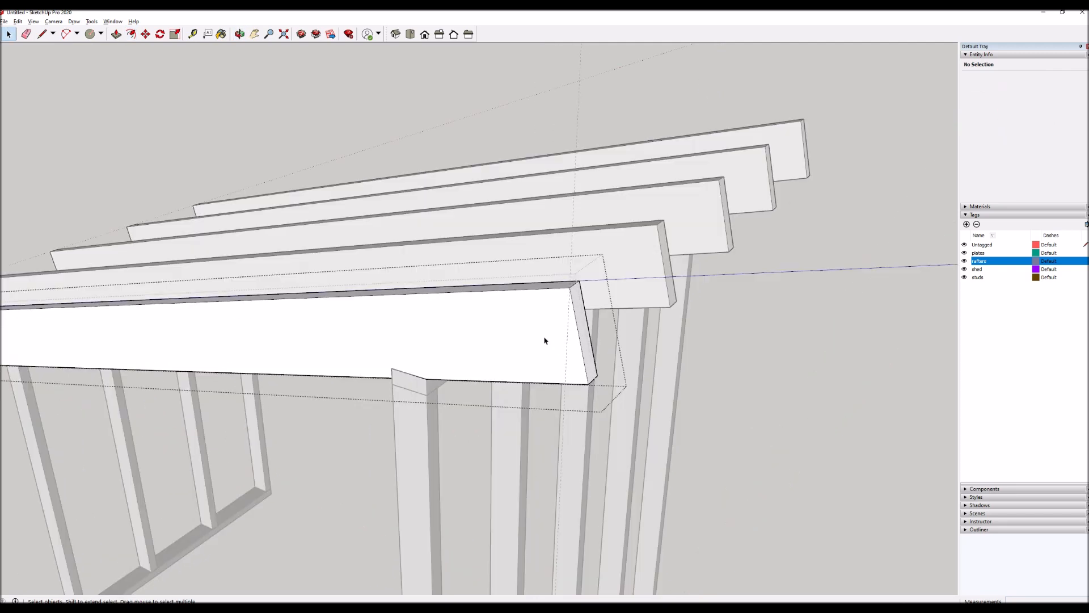
key(l)
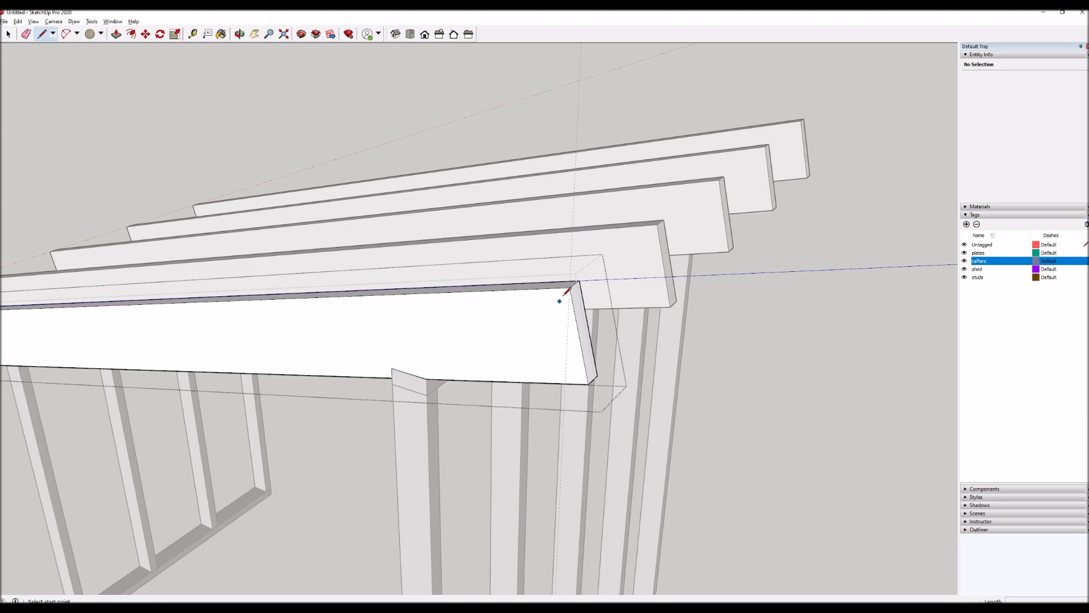
click(569, 287)
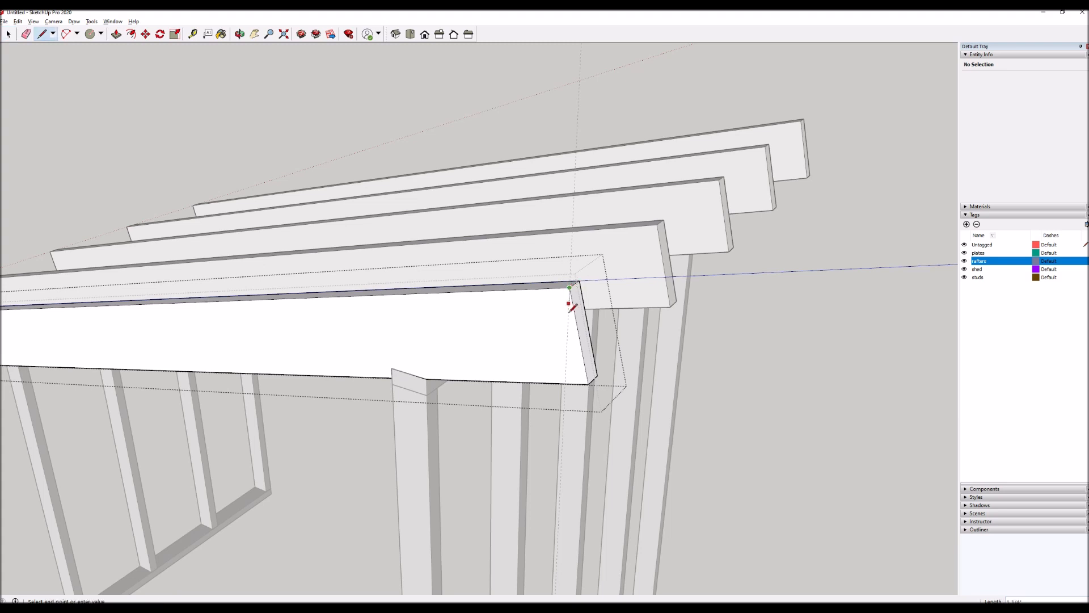
click(566, 382)
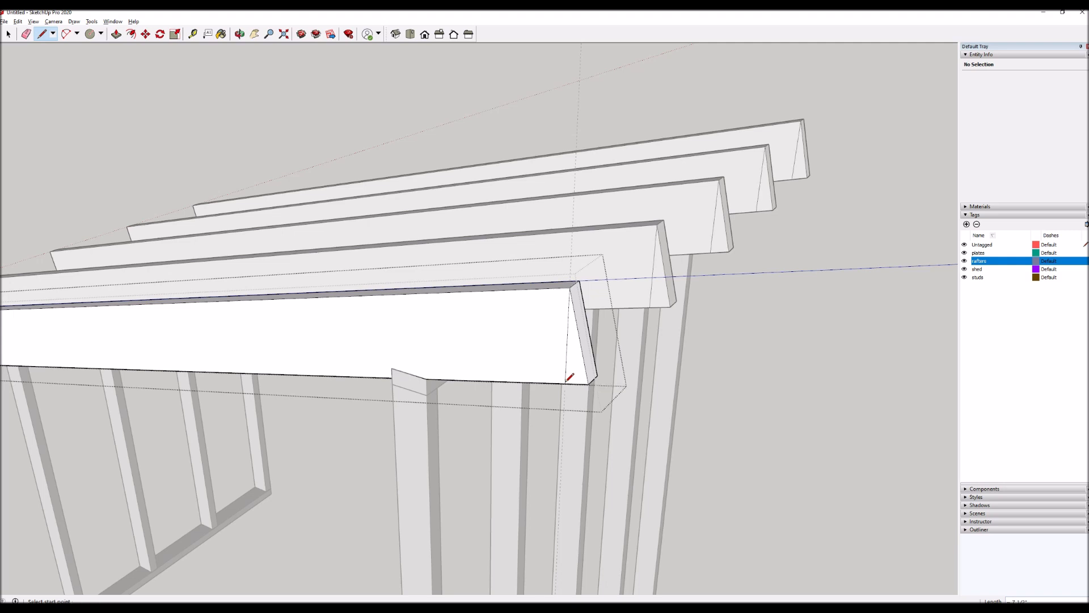
Push the triangular face at the rafter's high end through its full thickness for a plumb cut, and close the component.
key(p)
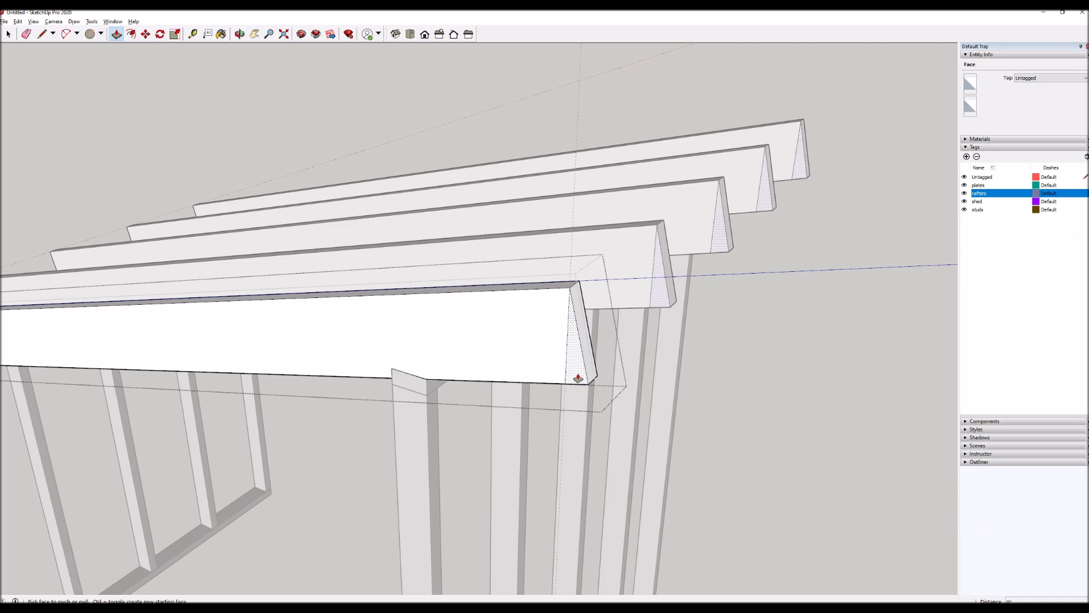
click(578, 378)
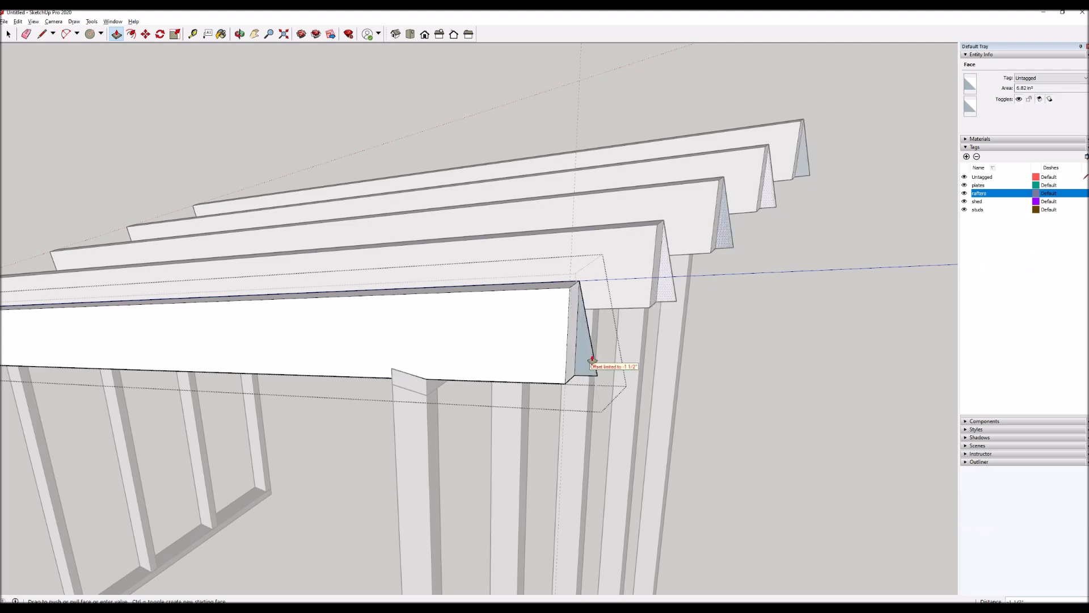
click(594, 355)
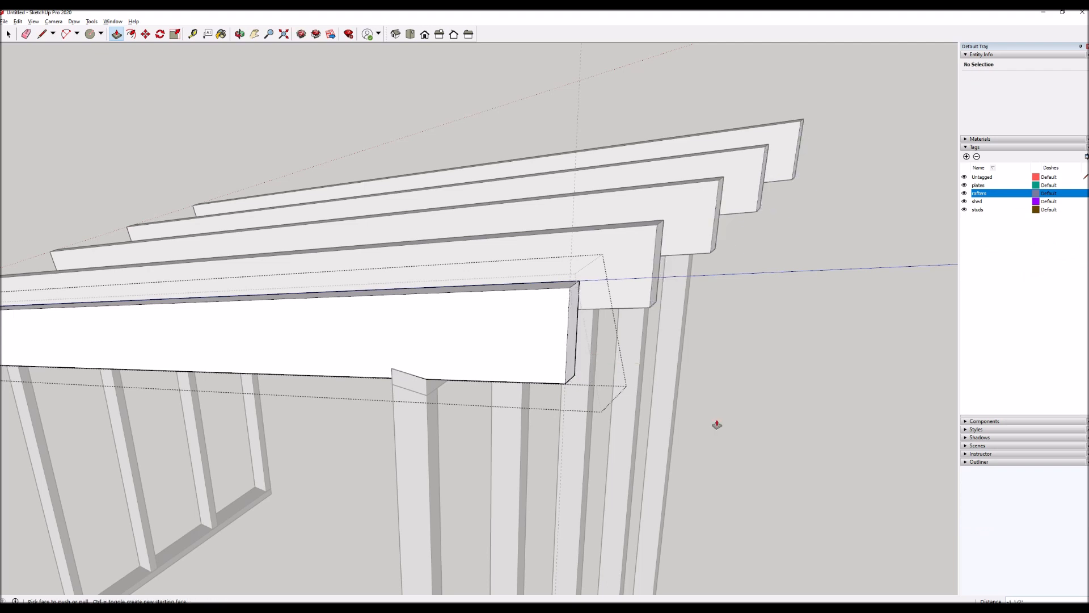
key(space)
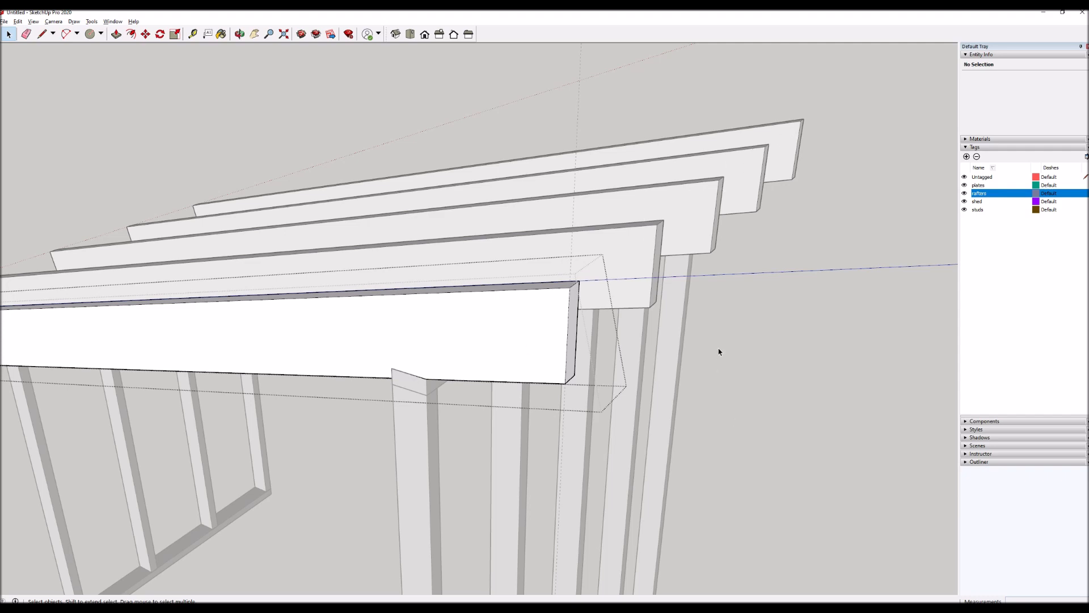
click(703, 344)
middle_drag(571, 352, 710, 418)
scroll(615, 380, down, 4)
middle_drag(548, 411, 703, 236)
middle_drag(722, 281, 512, 330)
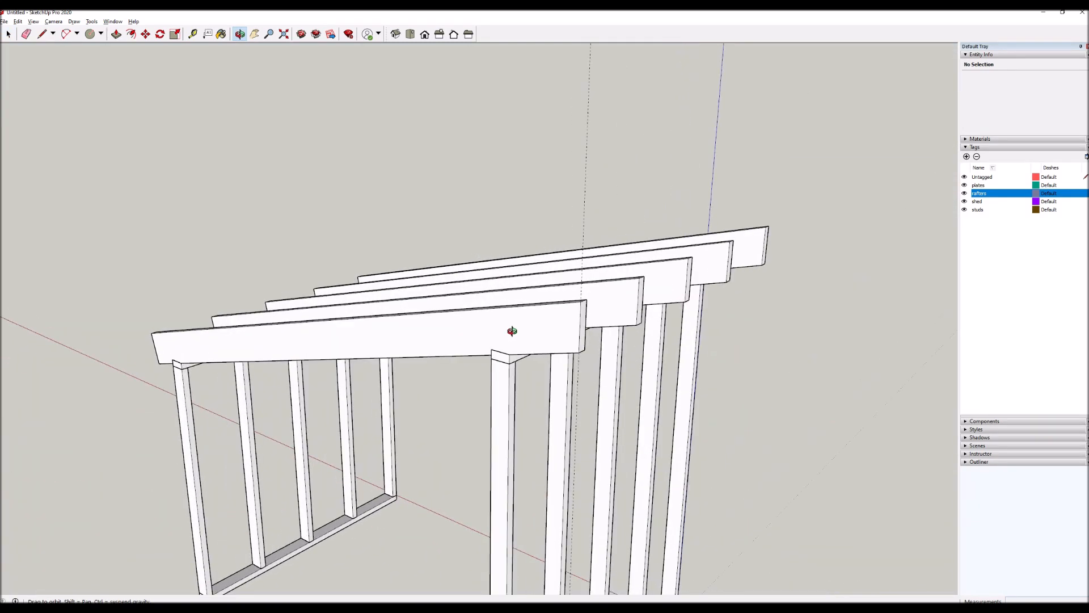
Undo the plumb cut, its line and the vertical guide.
scroll(512, 330, up, 1)
double_click(517, 330)
key(ctrl+z)
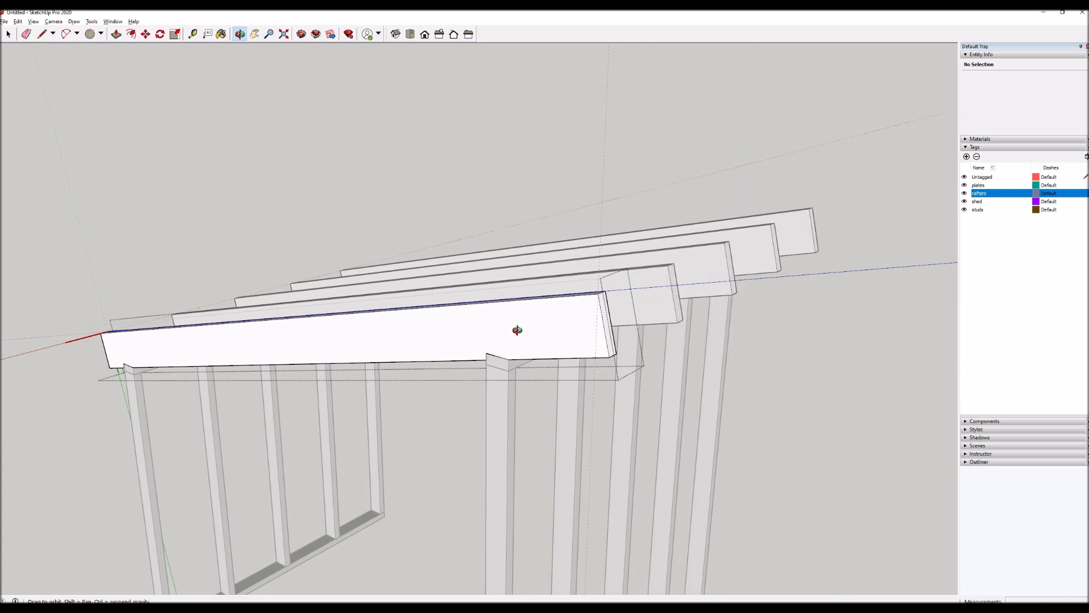
key(Escape)
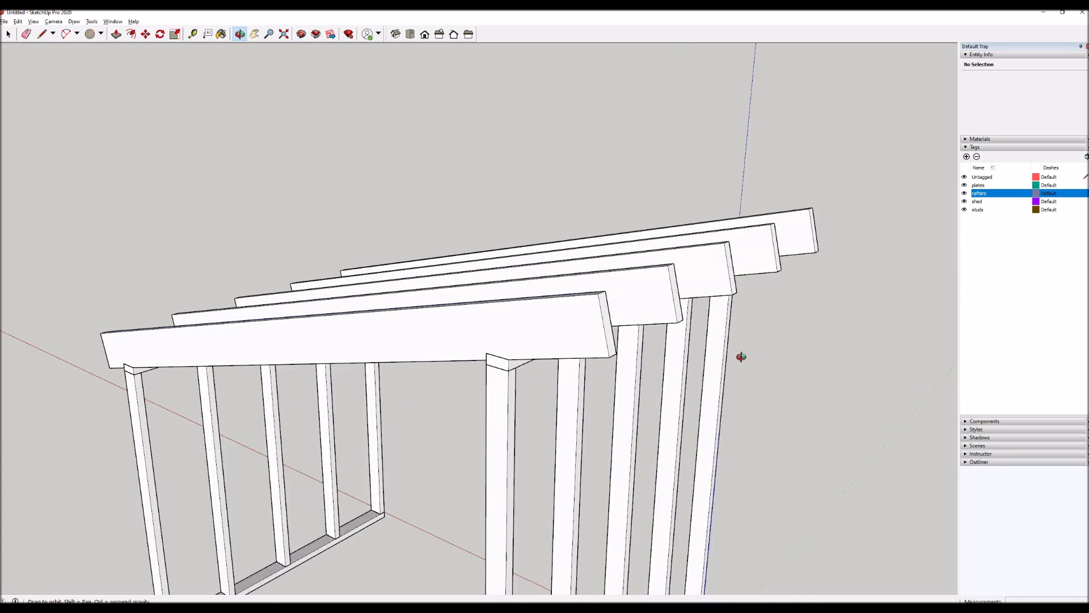
Open the end rafter component for editing at its high end.
scroll(558, 328, up, 2)
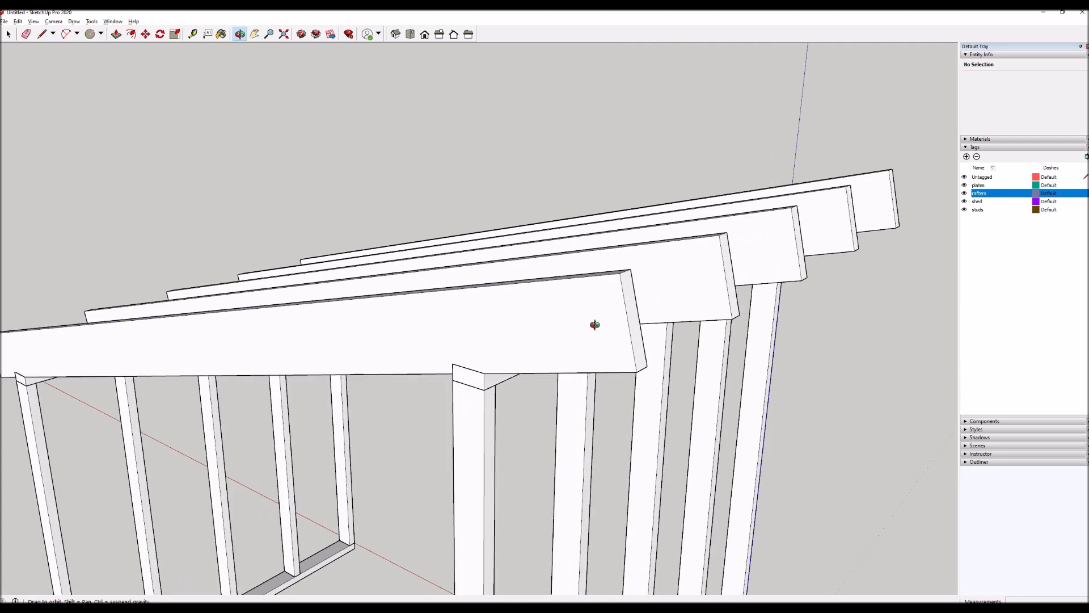
key(space)
double_click(607, 325)
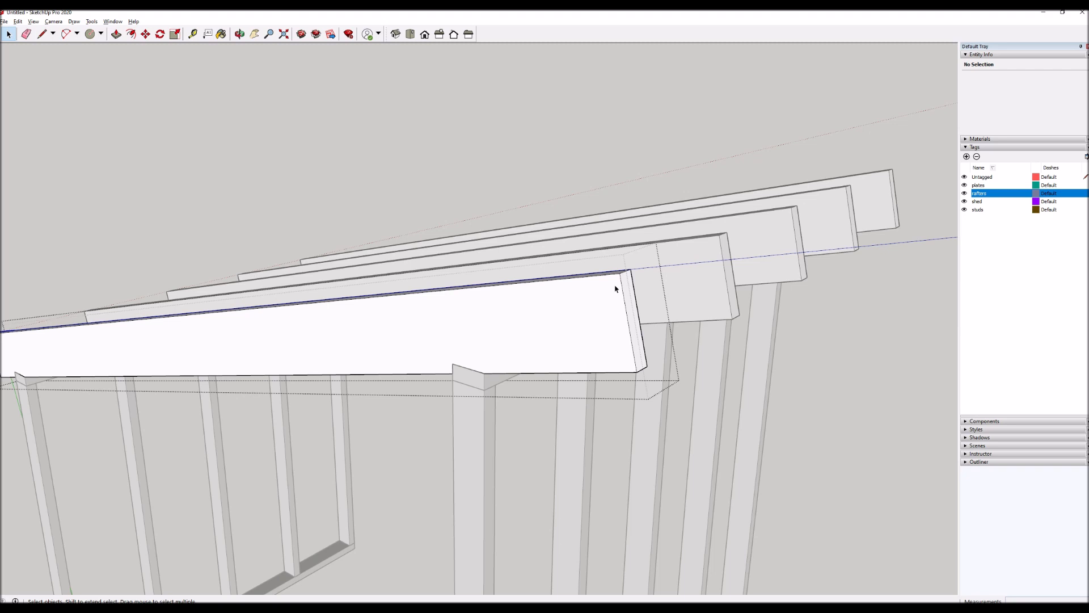
scroll(630, 356, down, 3)
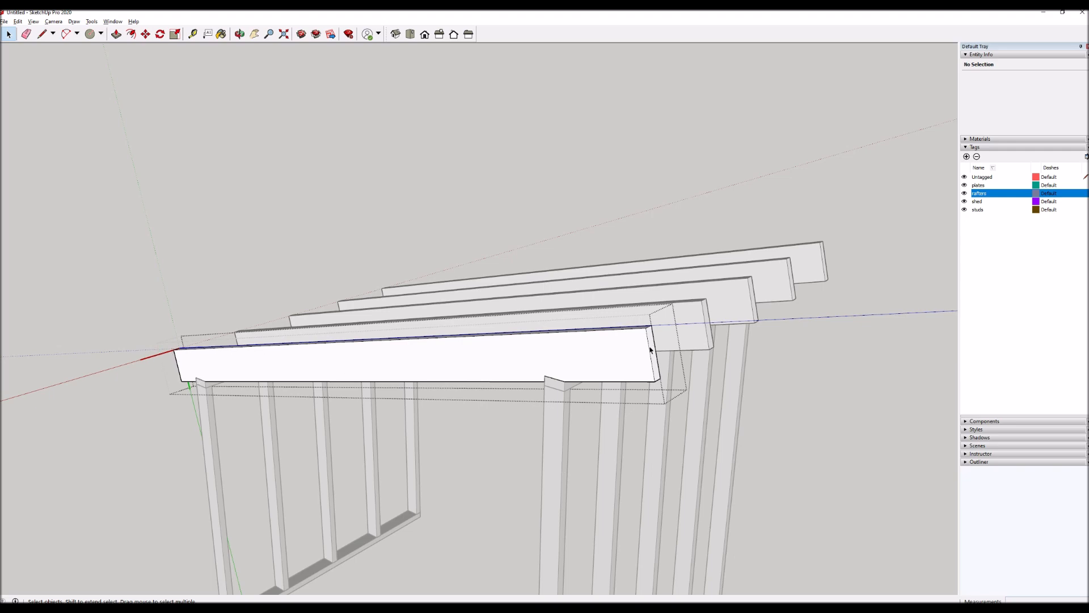
scroll(650, 350, up, 2)
key(l)
click(648, 319)
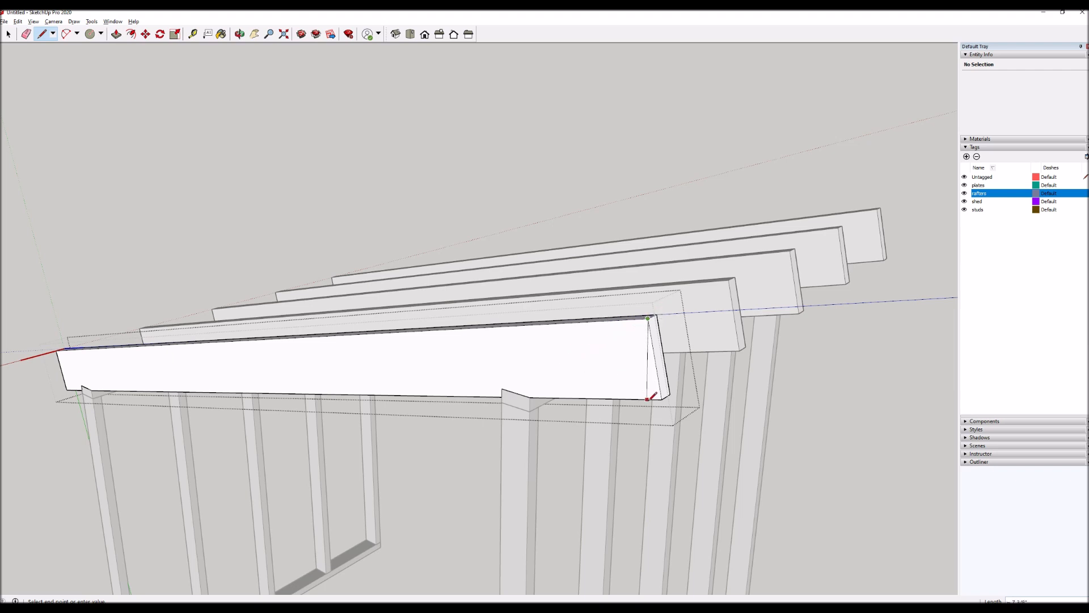
key(Escape)
Inside the rafter component, place a vertical guide from the stud's edge to the high end's top corner, and close the component.
key(t)
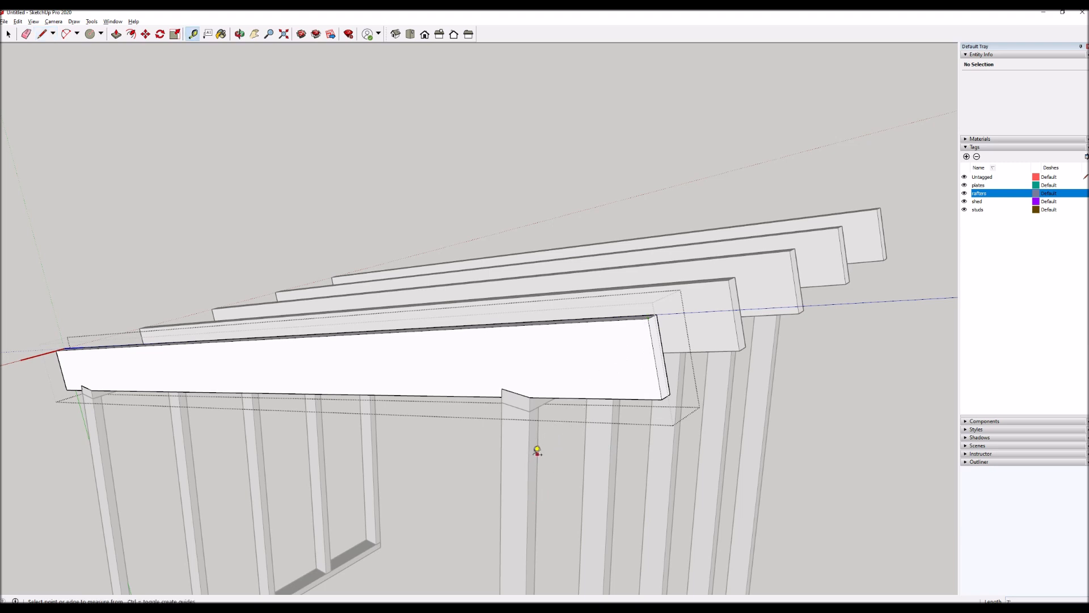
click(534, 448)
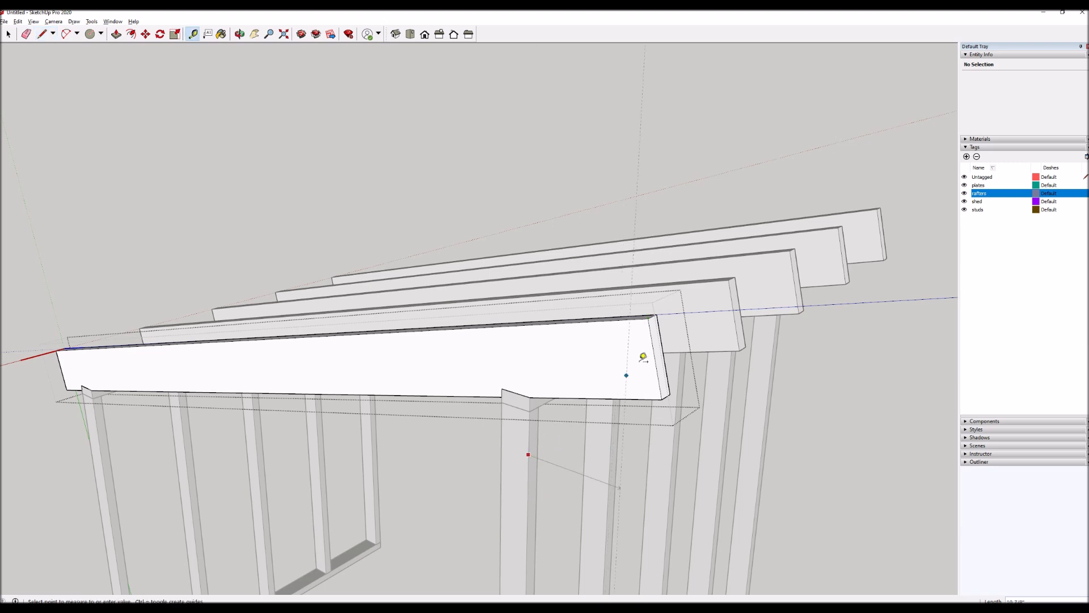
click(651, 316)
key(space)
scroll(585, 417, down, 3)
middle_drag(586, 418, 763, 454)
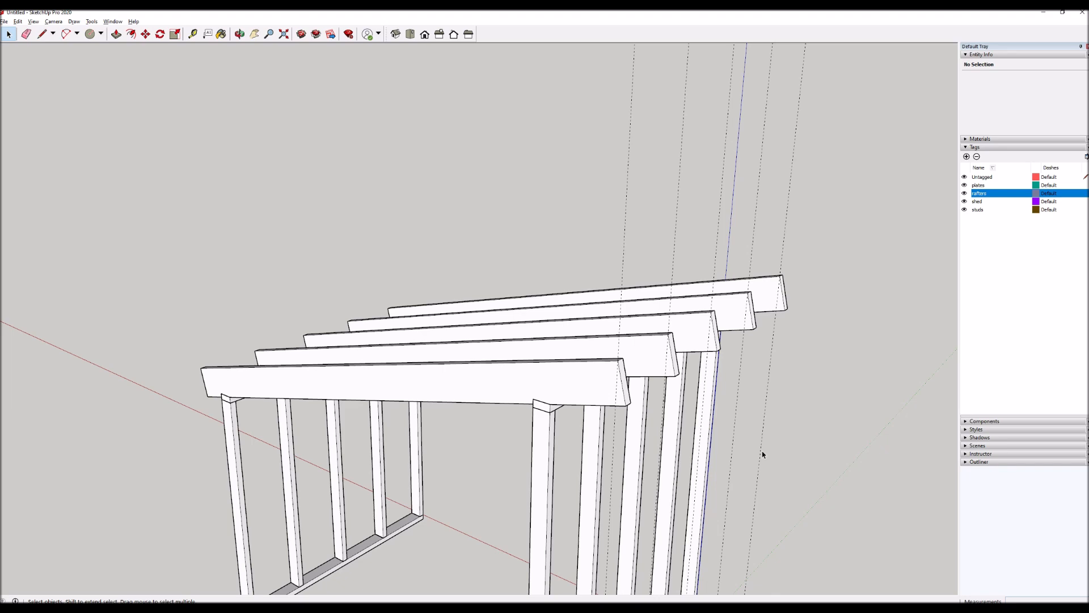
Open the end rafter for editing and draw a 3 by 3 inch rectangle from the bottom corner of its low end.
scroll(570, 396, up, 4)
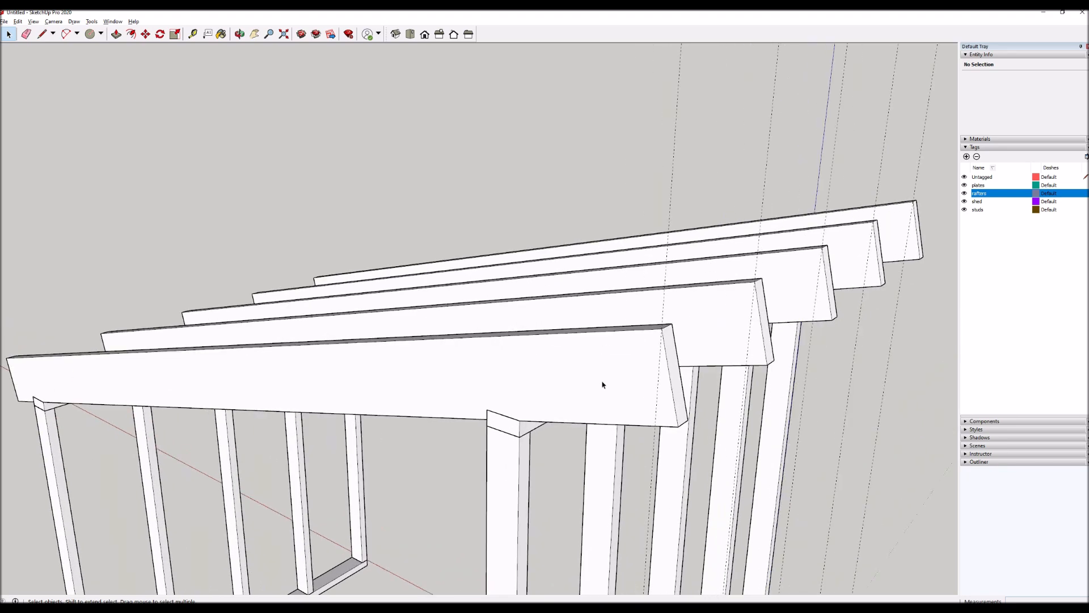
click(601, 383)
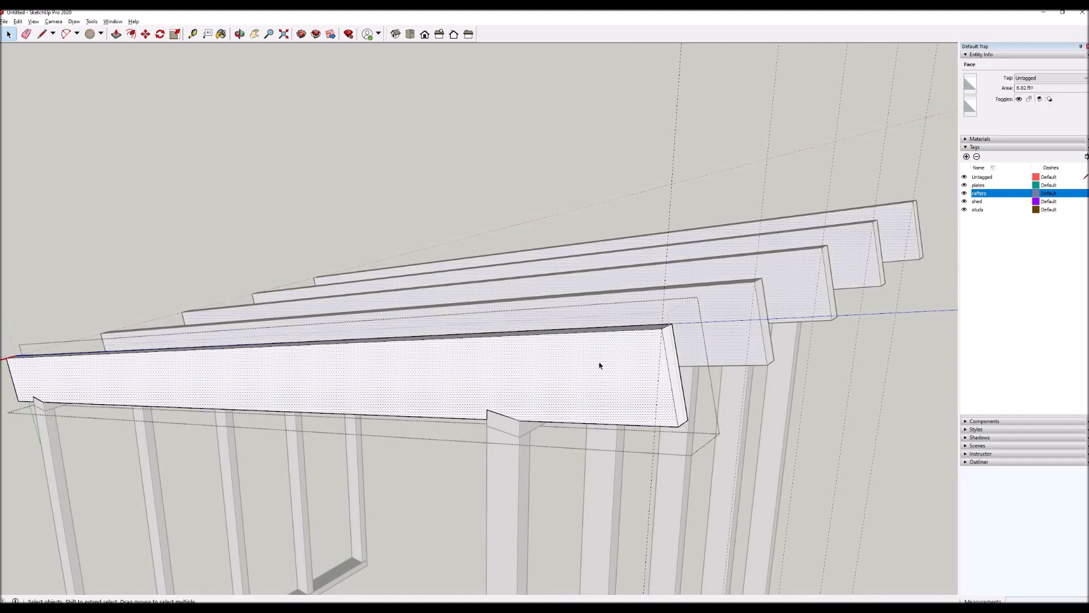
scroll(599, 361, up, 2)
middle_drag(582, 447, 300, 447)
scroll(380, 448, up, 6)
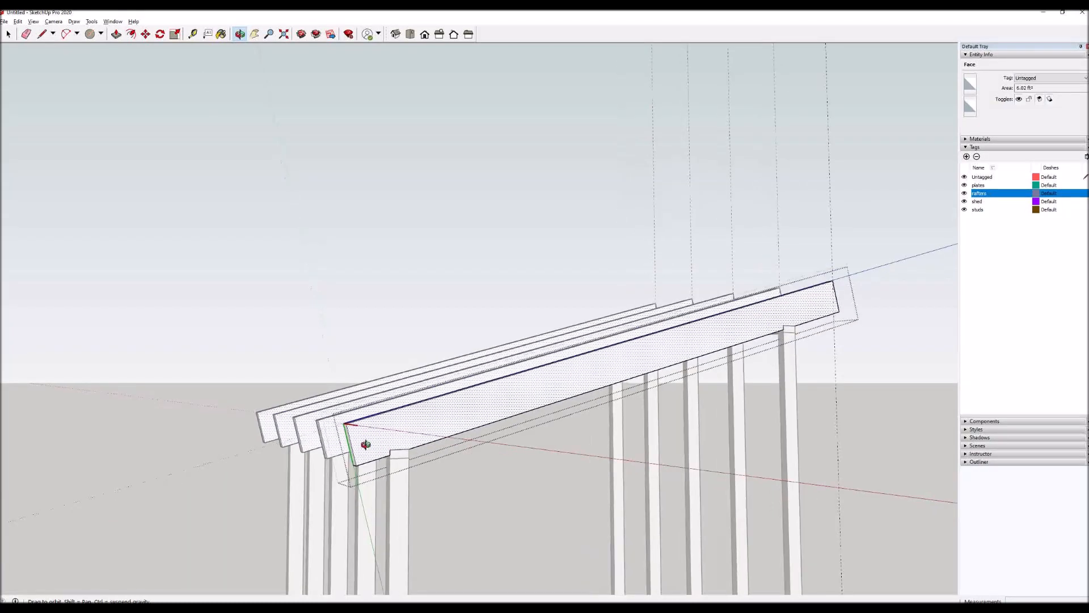
mouse_move(331, 451)
mouse_down()
mouse_move(331, 435)
mouse_move(331, 456)
mouse_up()
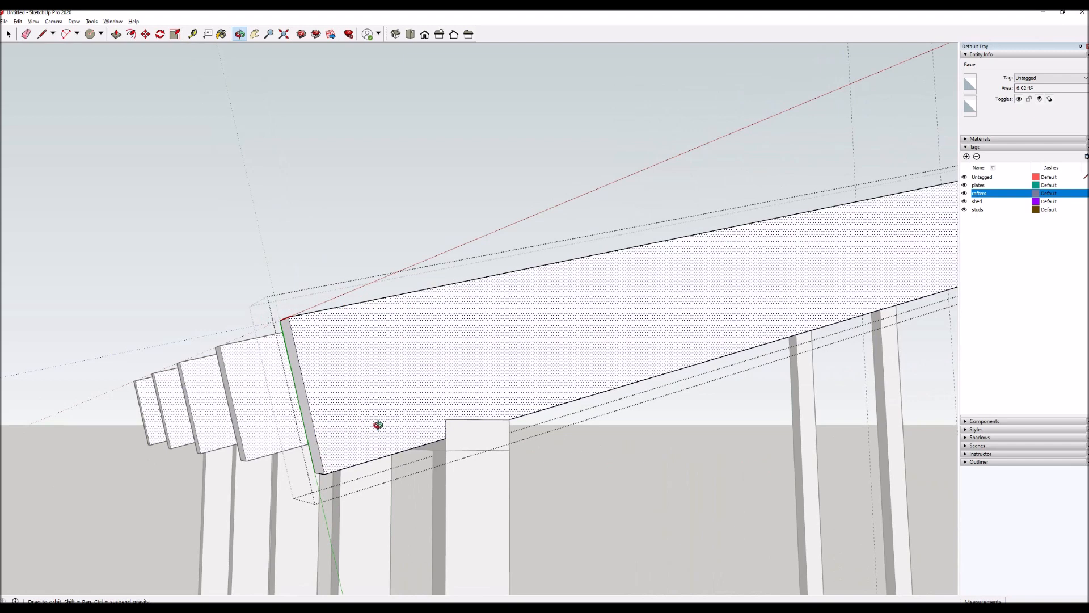
scroll(376, 425, up, 2)
key(q)
key(r)
click(304, 491)
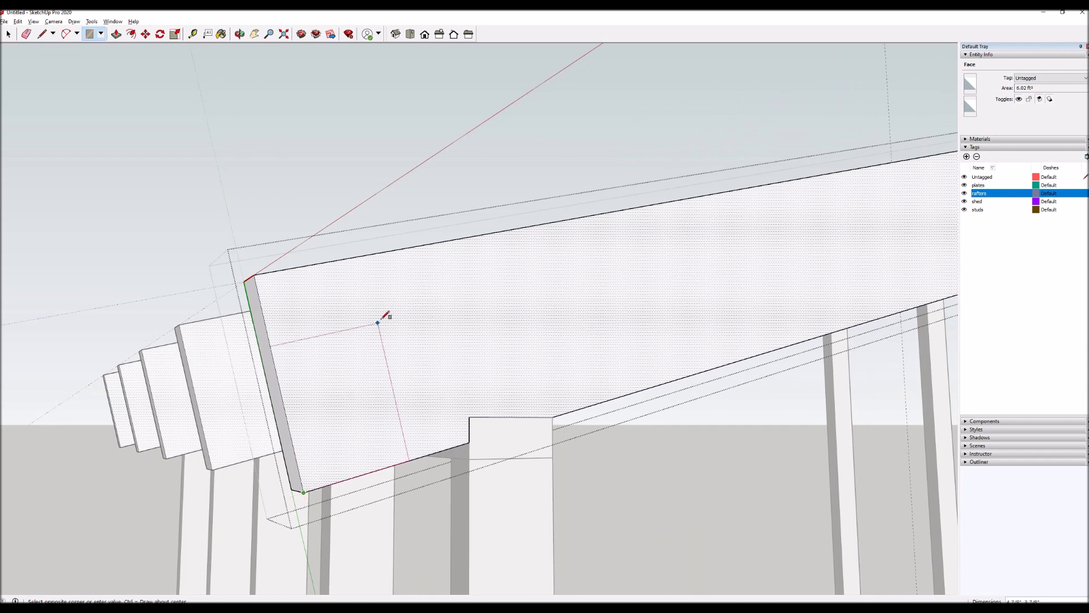
text(3,3)
key(Return)
Push the square through the rafter's full thickness to notch the low end's bottom corner, and close the component.
key(p)
click(310, 468)
click(296, 497)
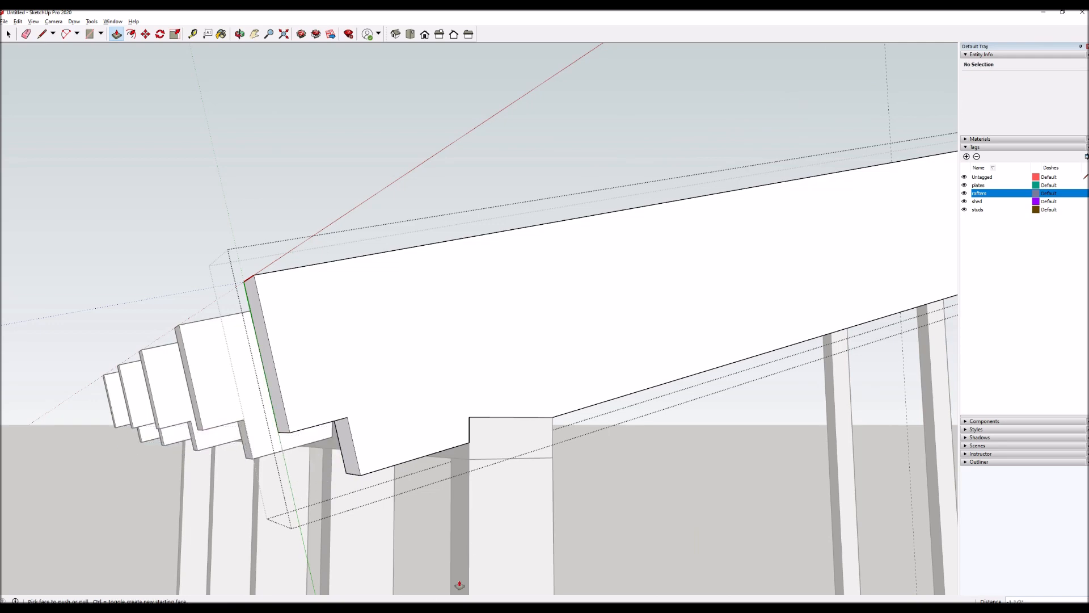
middle_drag(488, 513, 287, 520)
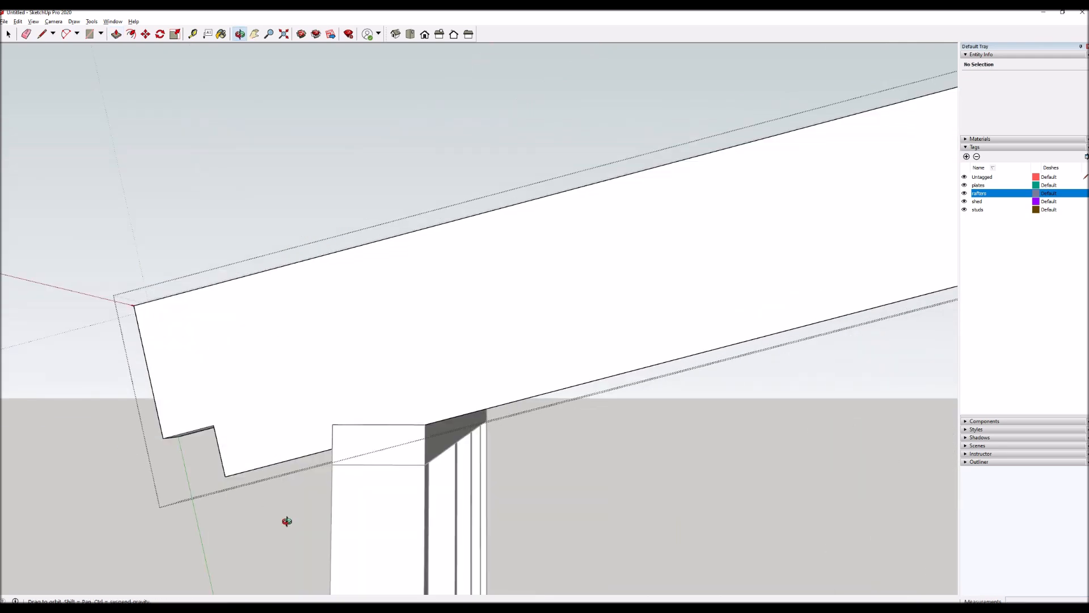
drag(314, 526, 452, 547)
key(space)
key(Escape)
scroll(369, 414, down, 4)
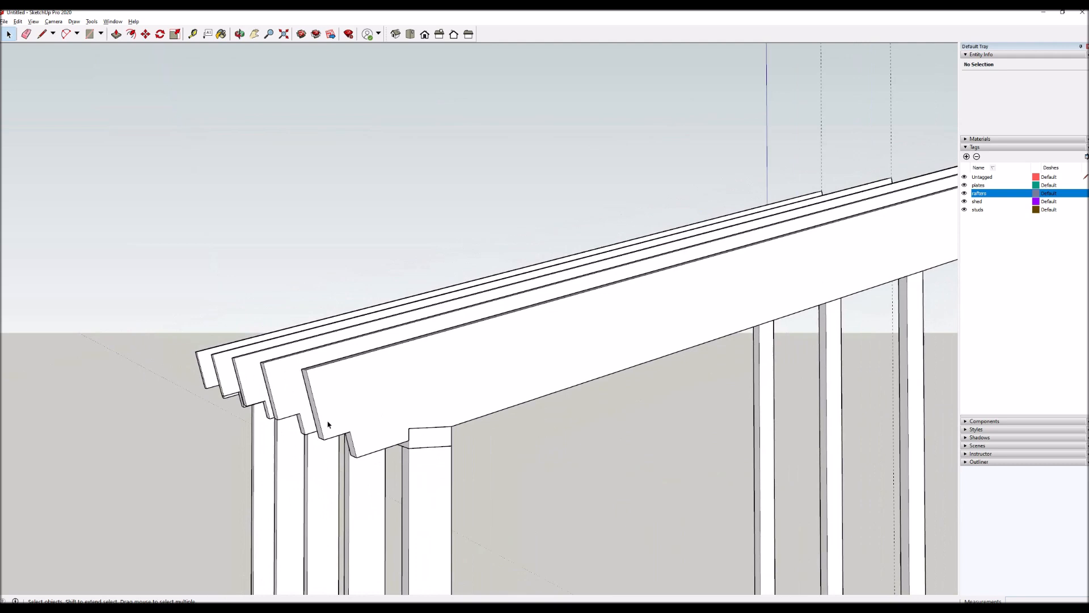
scroll(328, 425, down, 3)
scroll(388, 424, down, 2)
Reopen the end rafter at its high end and draw a line along the vertical guide from the top corner to the bottom edge.
middle_drag(566, 476, 588, 376)
scroll(587, 377, up, 6)
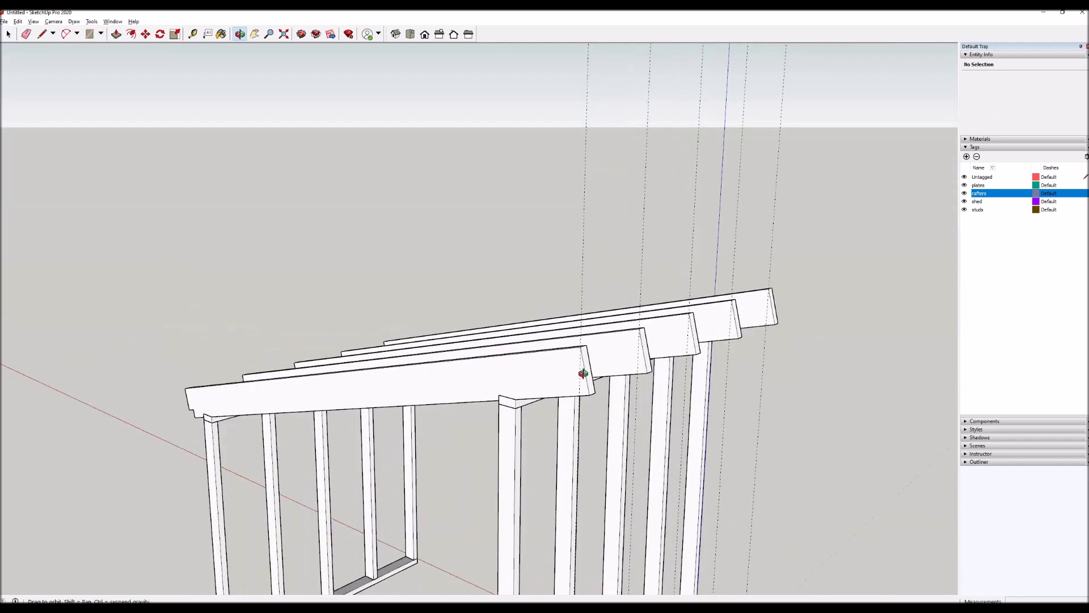
double_click(582, 385)
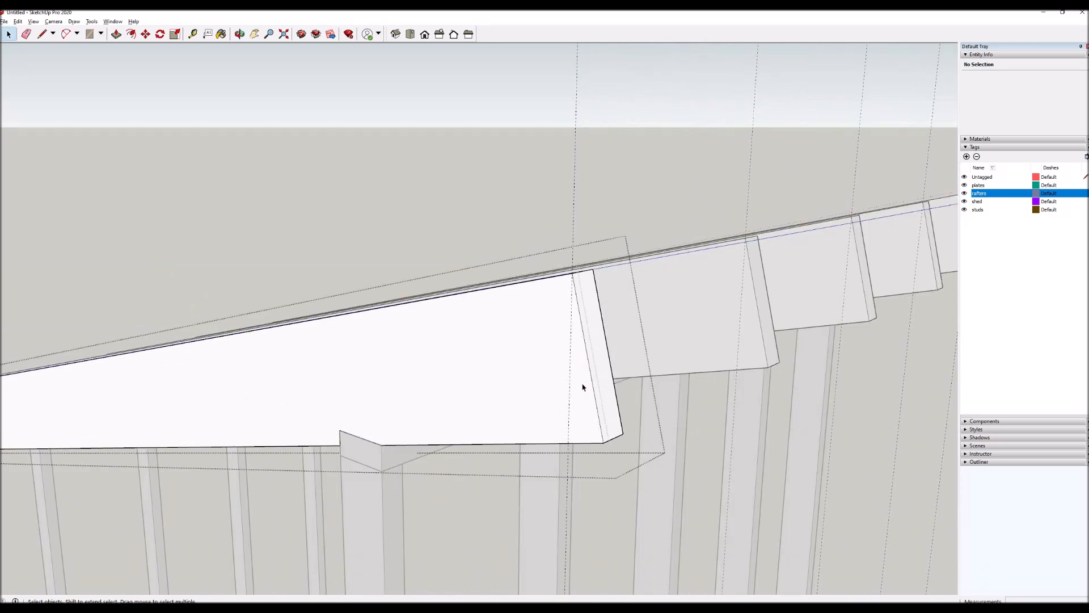
click(581, 385)
key(l)
click(572, 273)
click(570, 441)
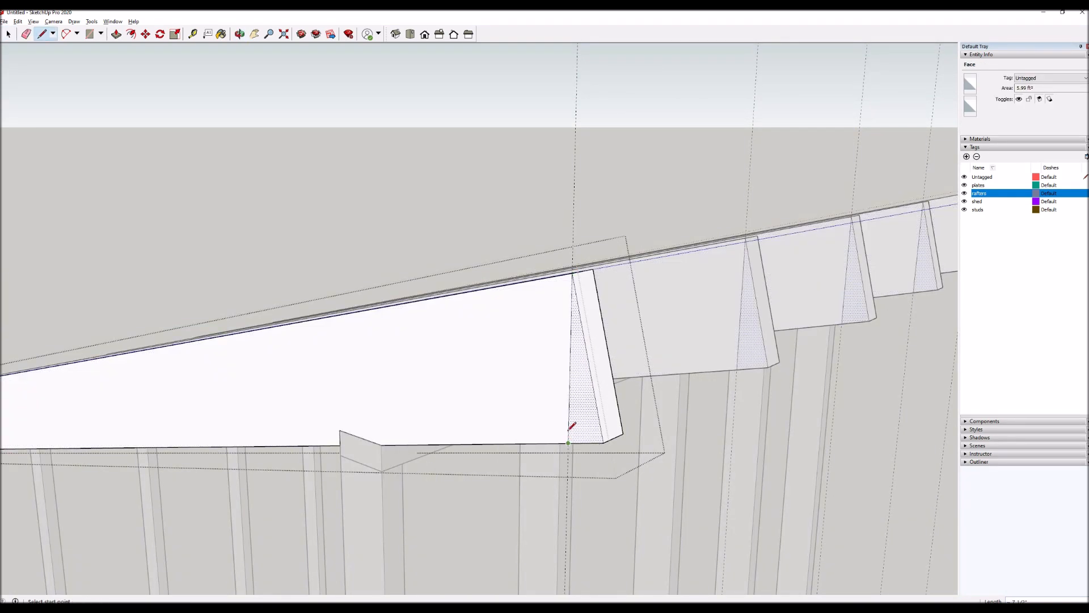
Push the triangular end face through the rafter's full thickness to cut the high end plumb, and close the component.
key(p)
click(584, 412)
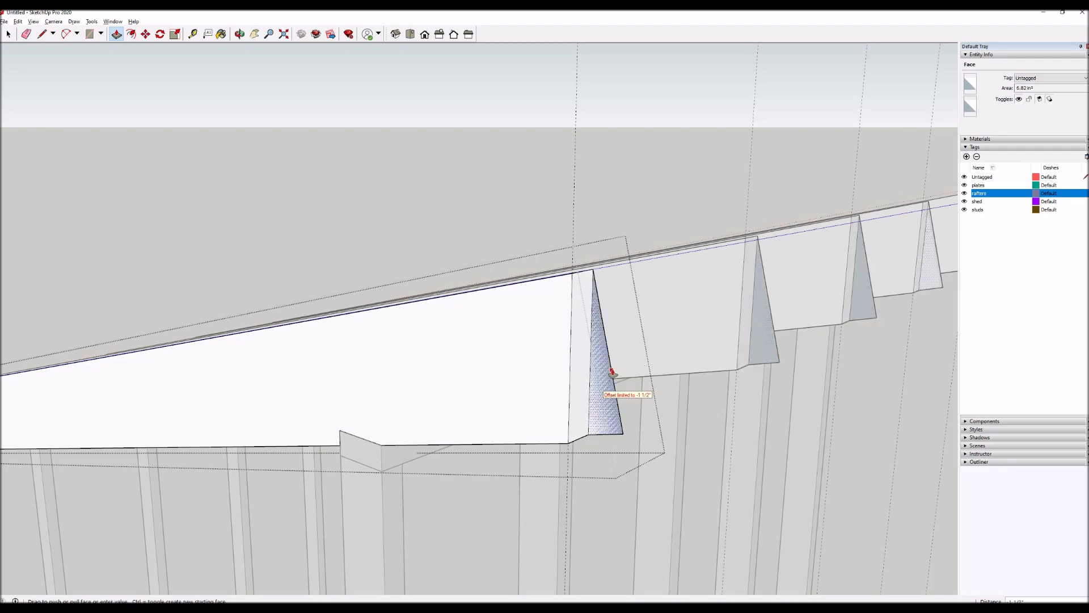
click(611, 374)
key(space)
key(Escape)
scroll(584, 310, down, 3)
scroll(538, 347, down, 4)
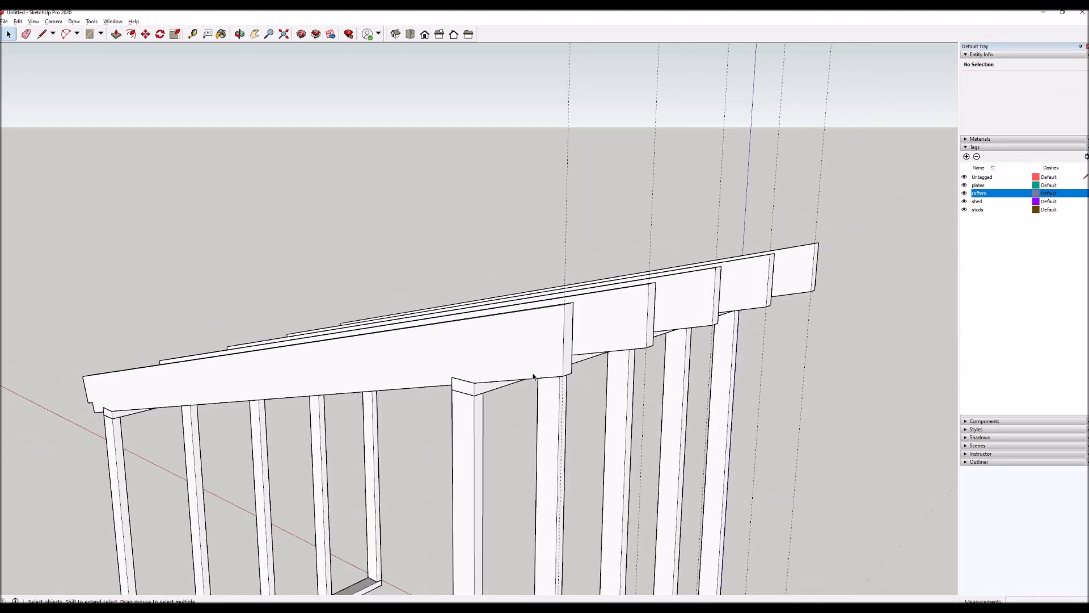
key(f)
middle_drag(418, 428, 496, 438)
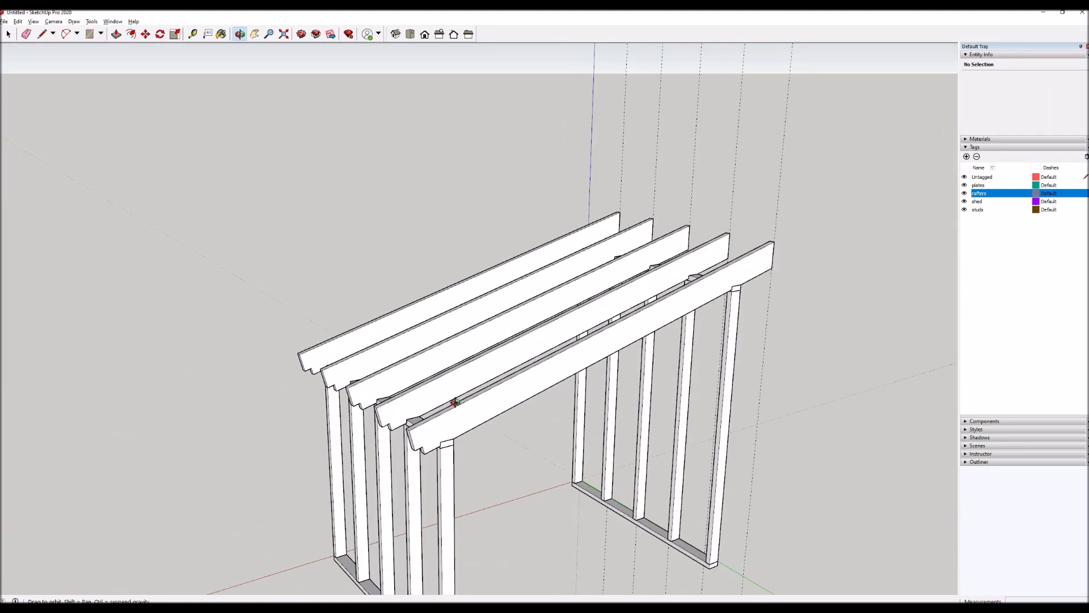
scroll(478, 420, down, 3)
key(space)
click(481, 418)
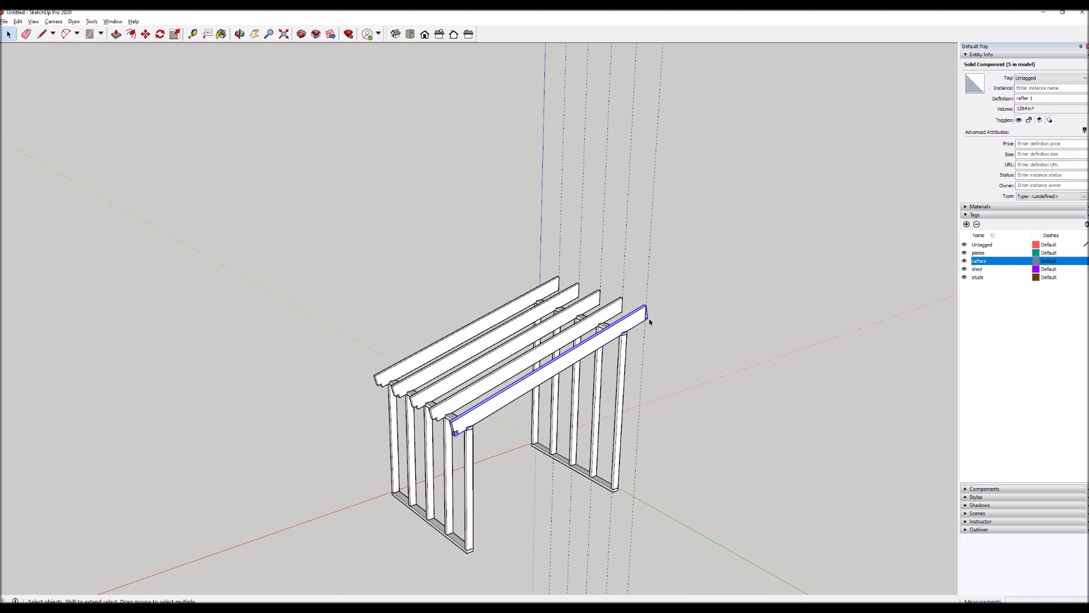
click(643, 431)
Draw a closed outline through the outer top corners of the two end rafters to form a face over all the rafters.
scroll(553, 329, up, 3)
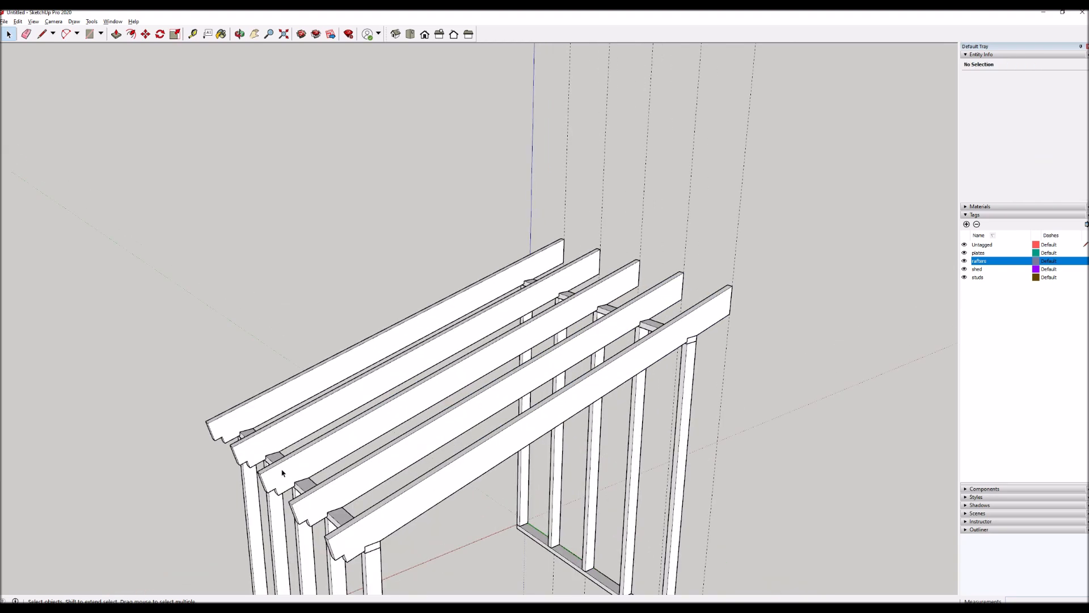
key(l)
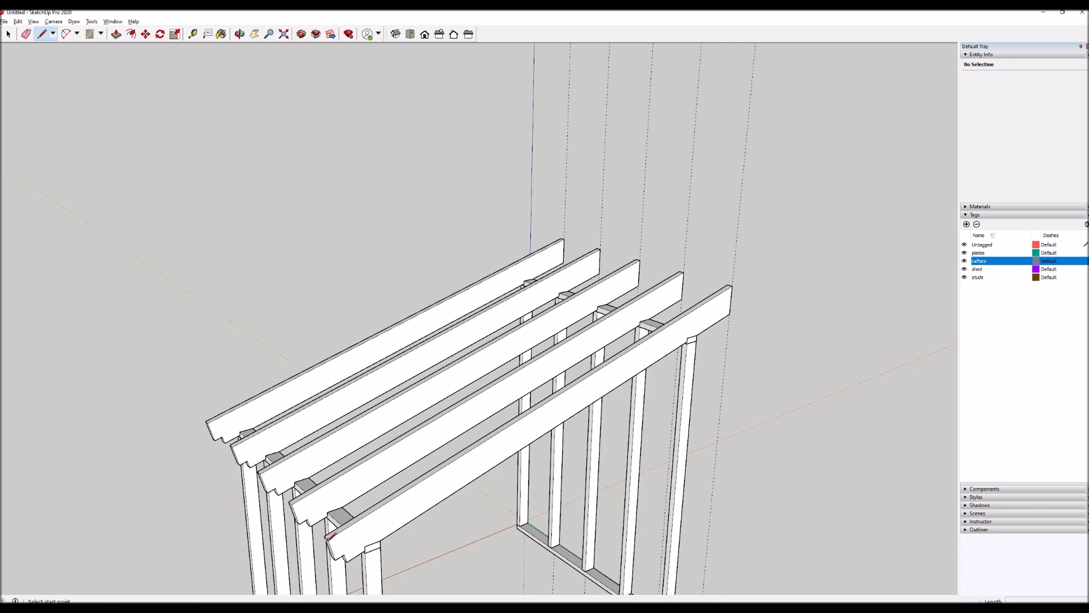
click(328, 538)
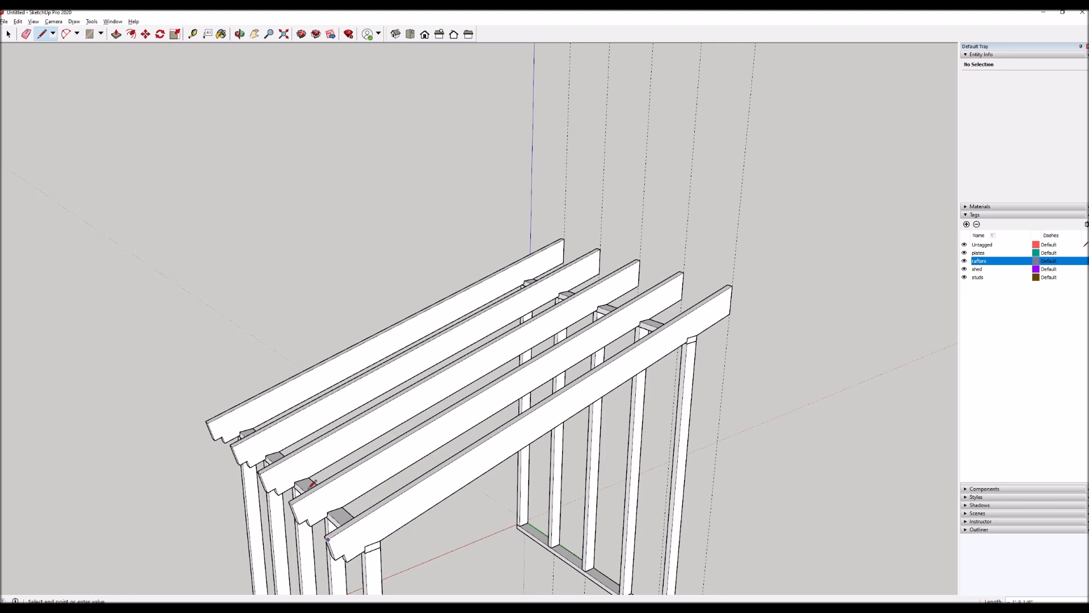
click(206, 421)
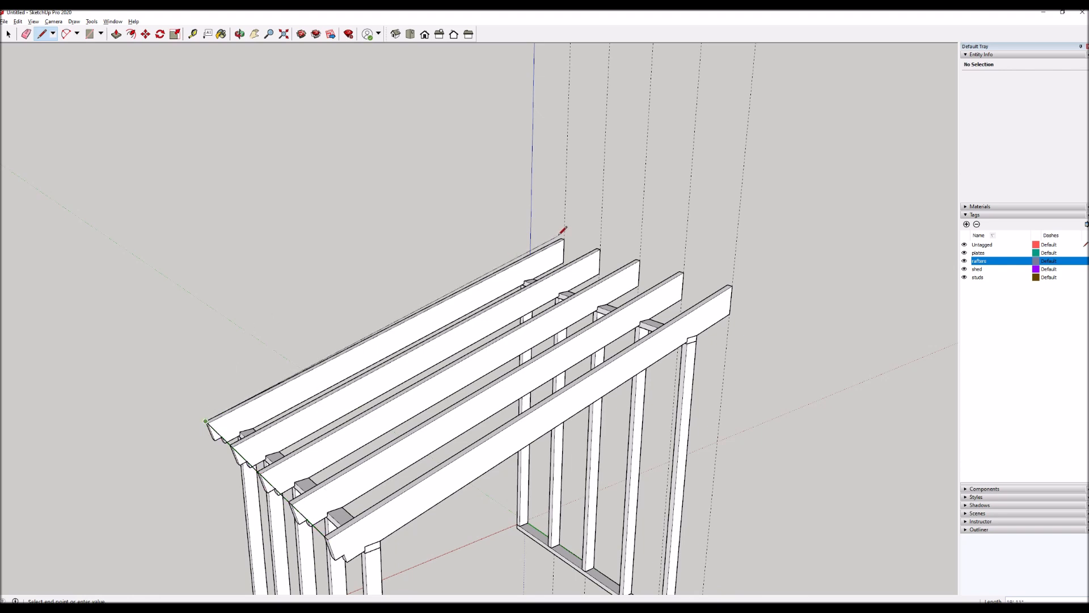
scroll(563, 231, up, 3)
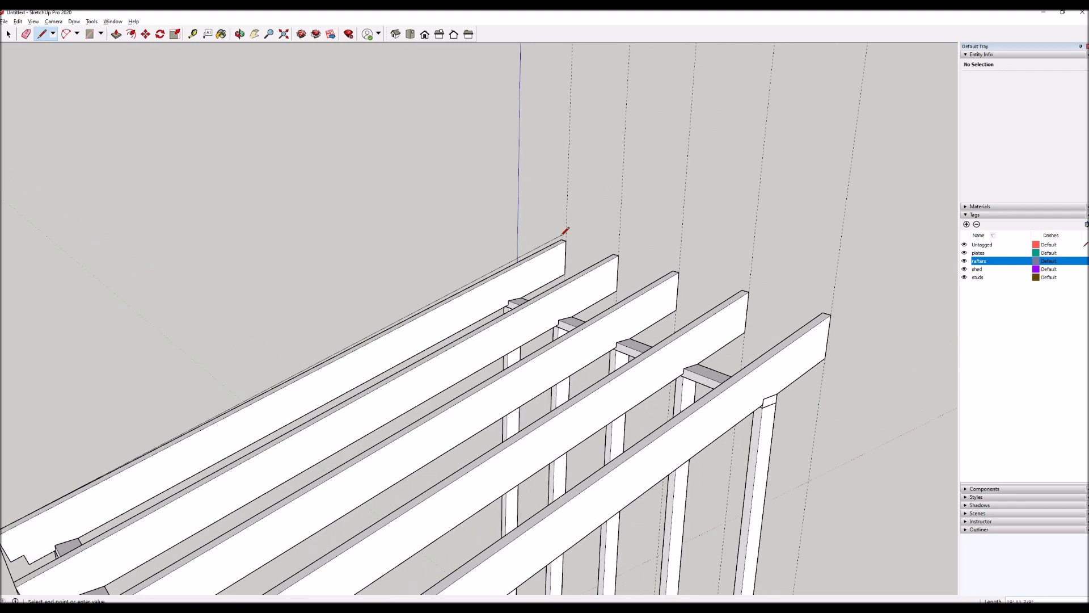
click(563, 237)
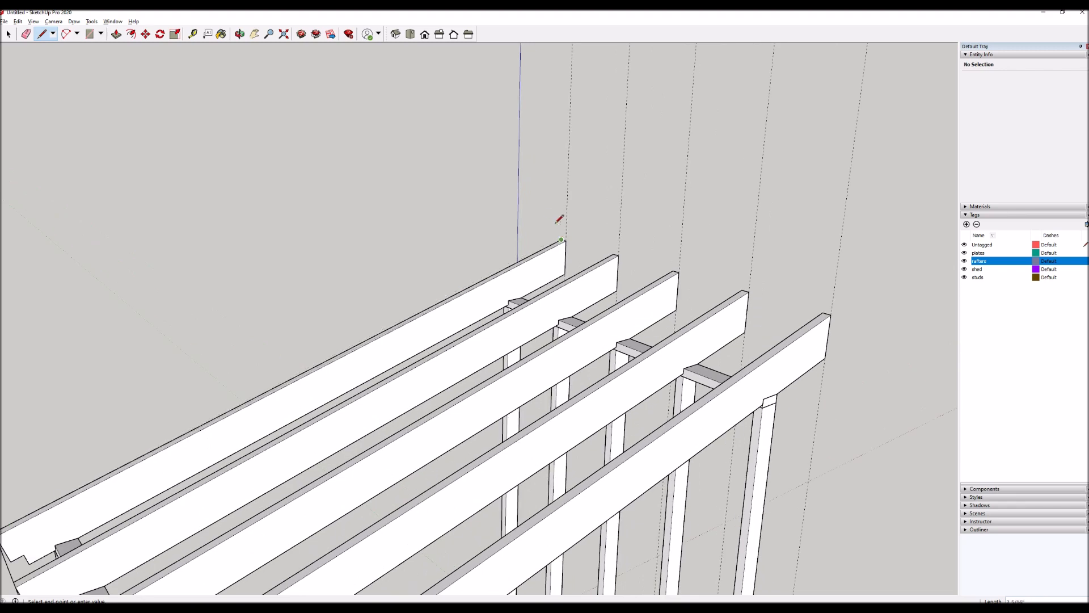
scroll(516, 200, down, 5)
click(719, 275)
middle_drag(741, 243, 732, 255)
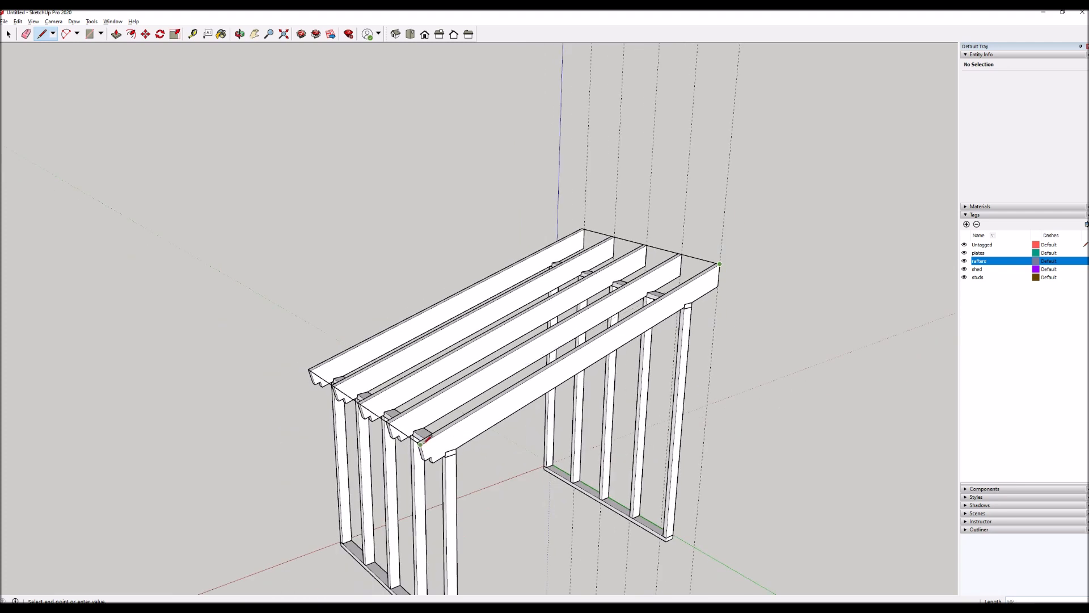
click(420, 443)
key(space)
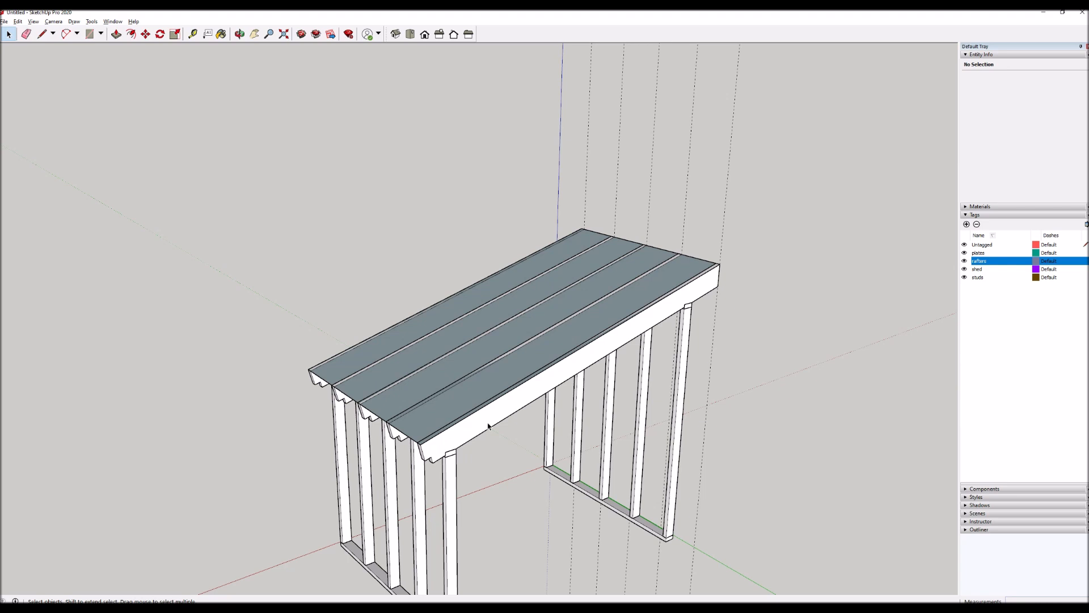
Push/Pull the roof face upward by 1/2 inch to form a panel over the rafters.
key(p)
click(488, 388)
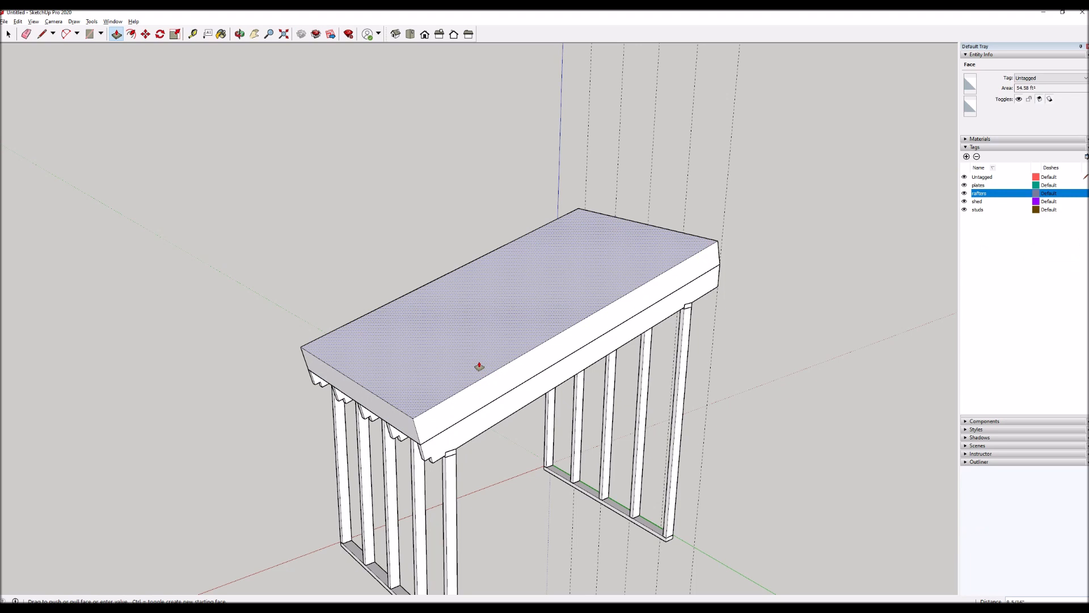
text(1/2)
key(Return)
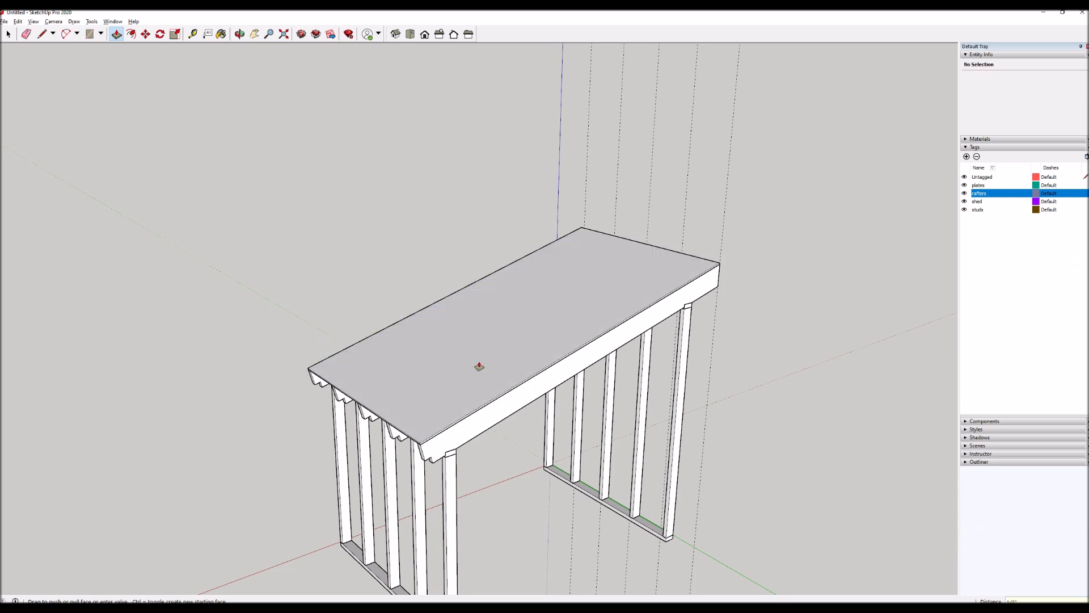
Select all of the roof panel's connected geometry and make it a group.
key(space)
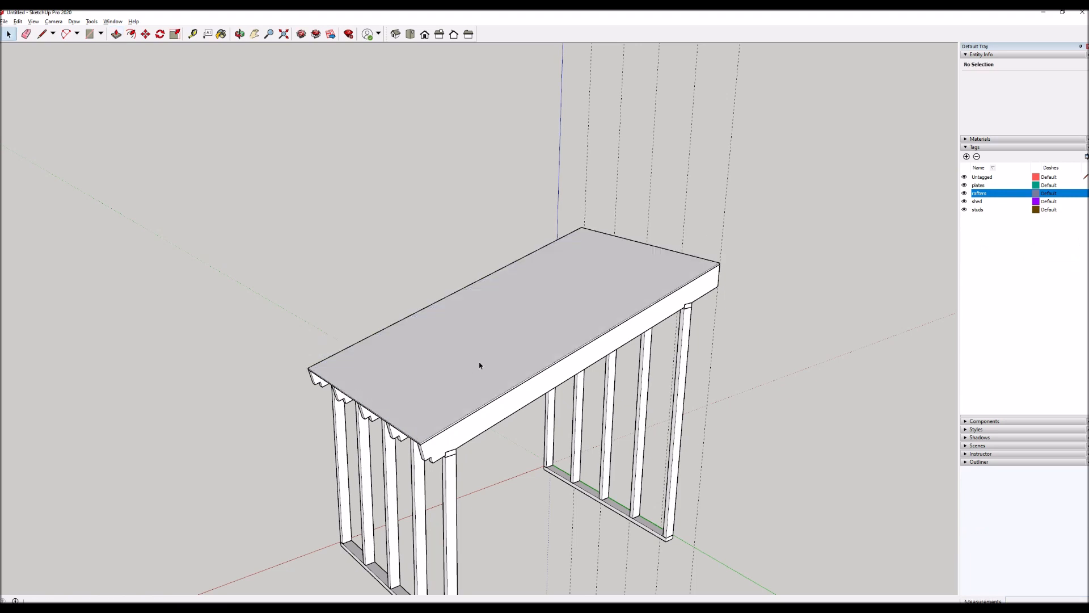
triple_click(480, 364)
right_click(479, 364)
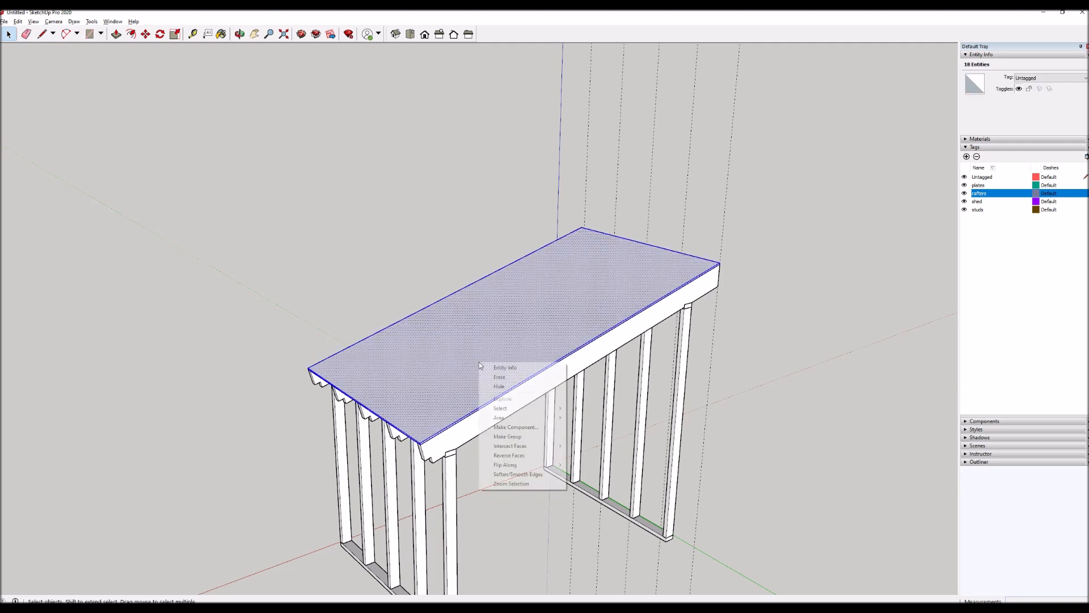
click(507, 437)
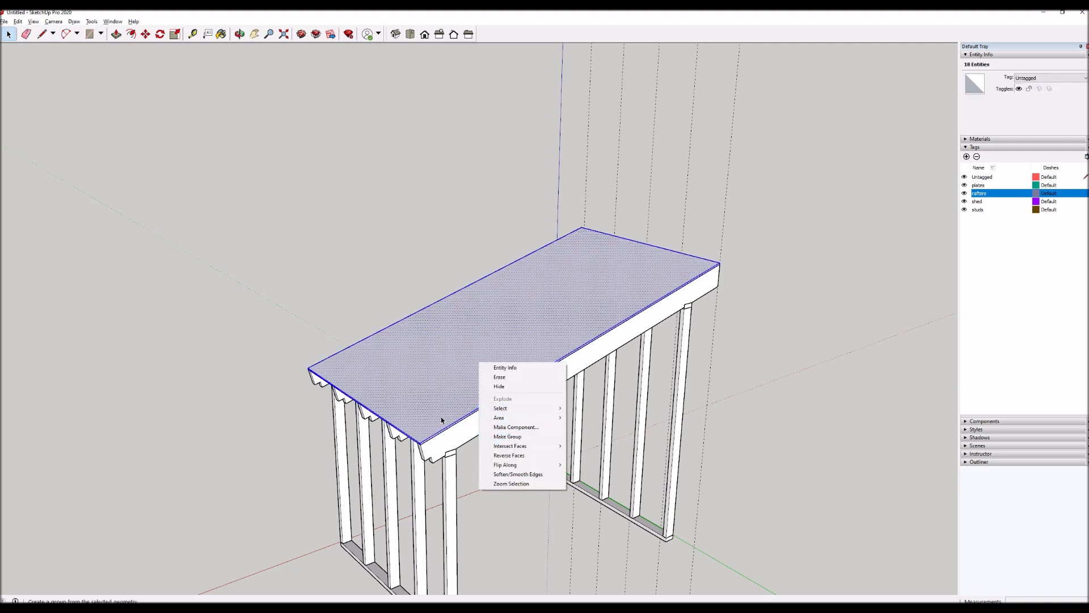
click(757, 319)
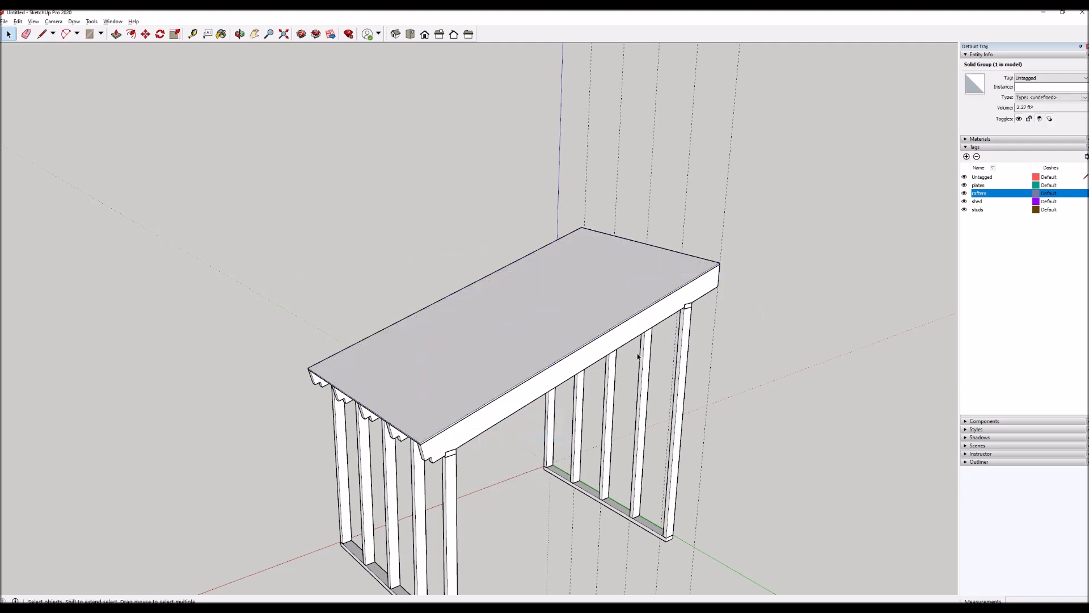
Delete the roof panel group from the top of the rafters.
key(o)
drag(363, 400, 379, 437)
key(space)
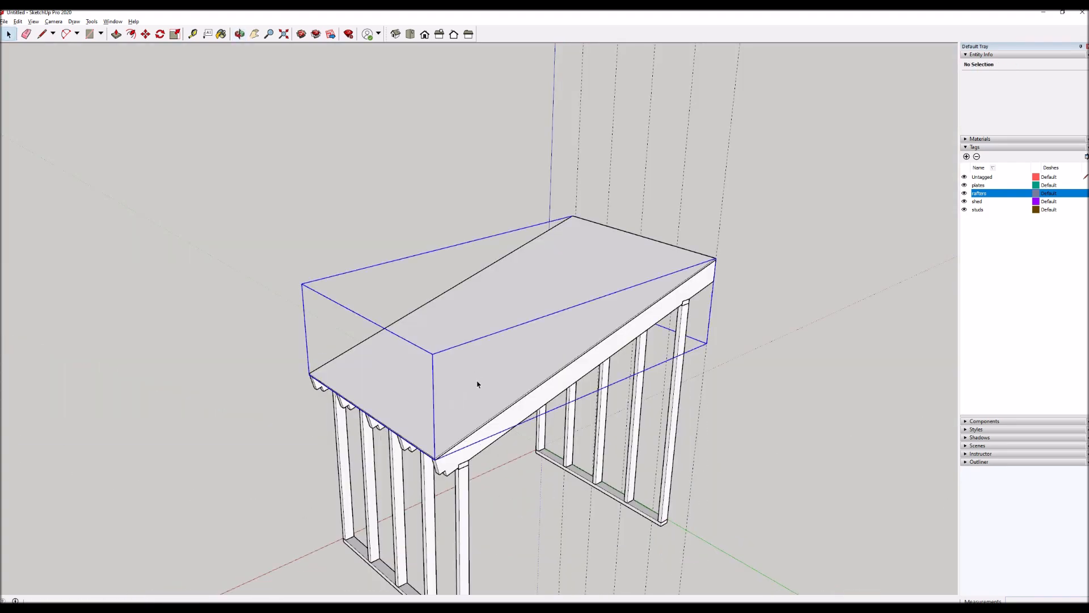
click(477, 385)
click(508, 517)
click(514, 348)
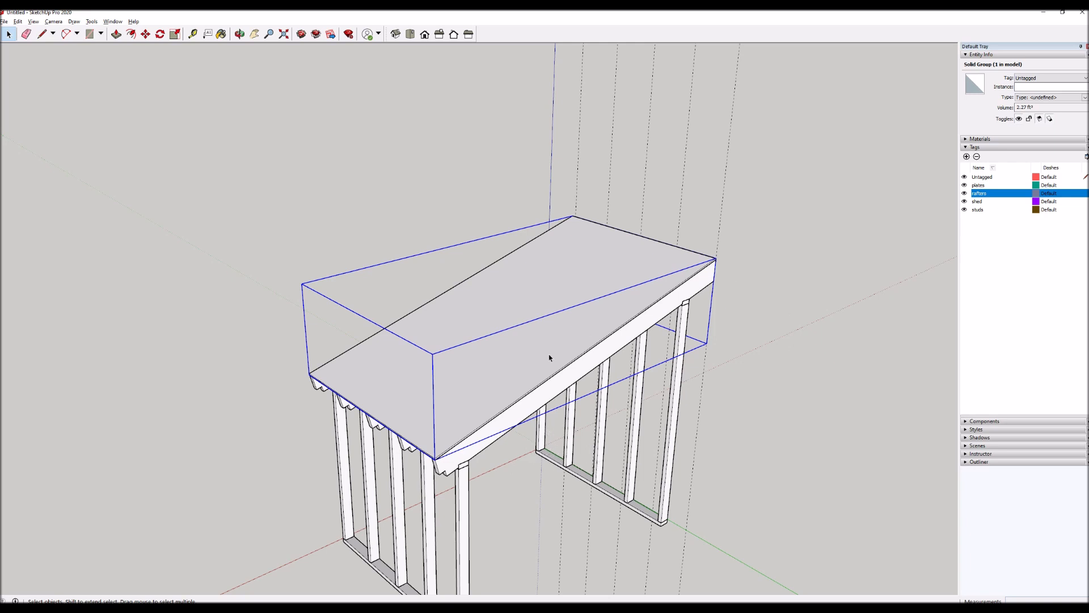
key(Delete)
middle_drag(548, 355, 271, 247)
scroll(271, 246, down, 2)
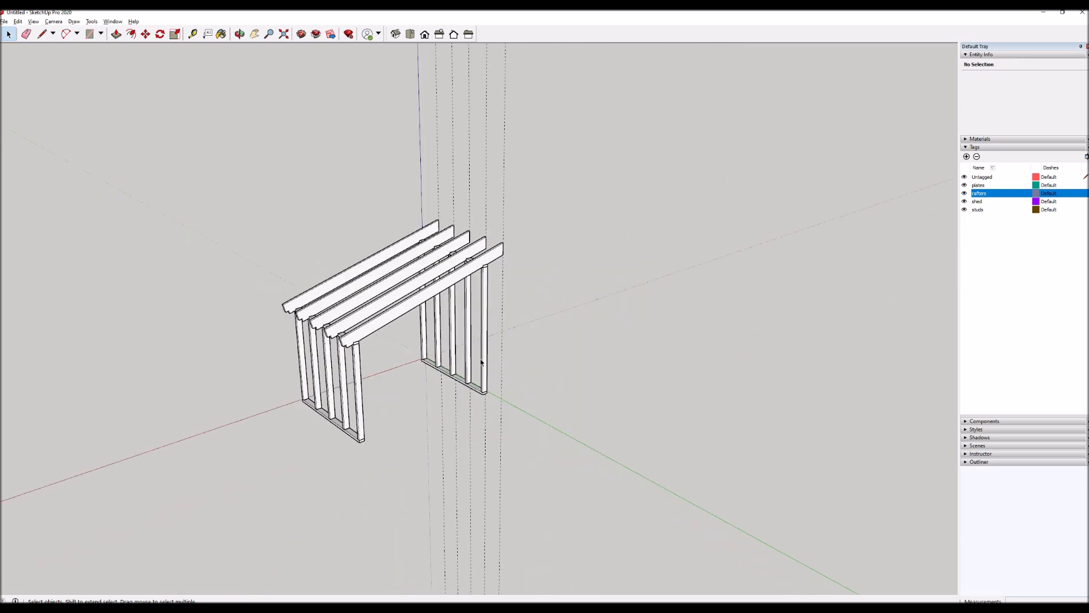
Draw a 24 by 24 inch square on the ground beside the shed frame, near the green axis.
key(c)
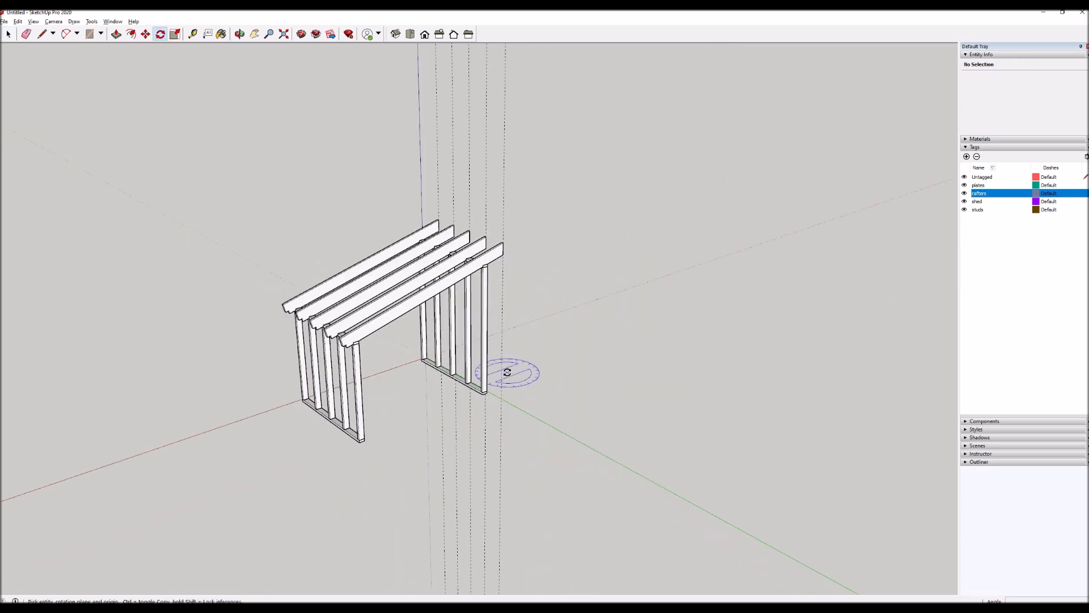
key(r)
click(528, 412)
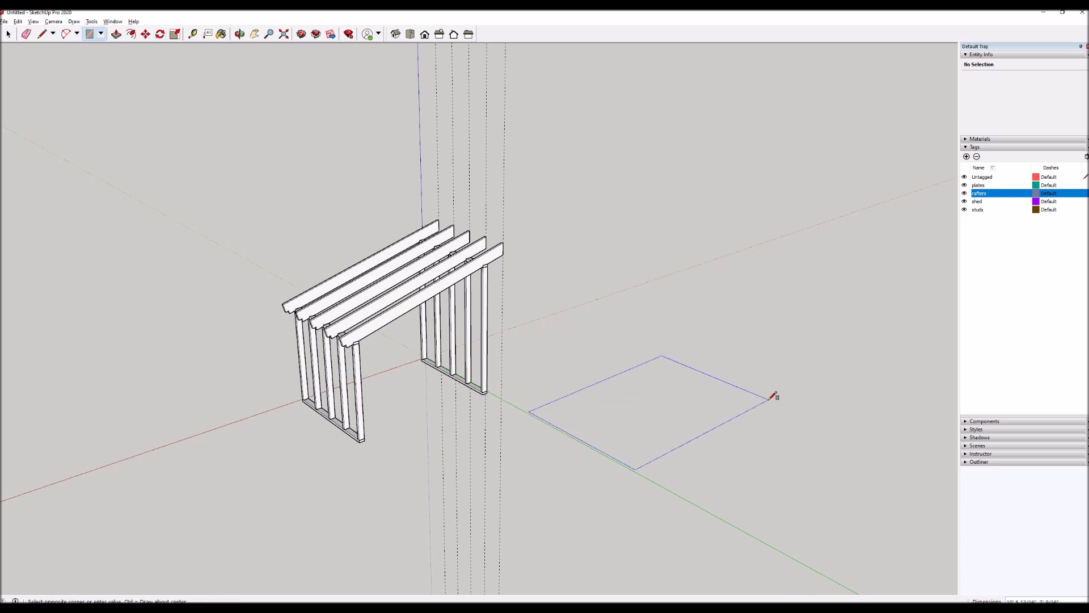
text(24,24)
key(Return)
Pull the ground square up into a 1/2 inch thick slab and make all its geometry a group.
key(p)
click(557, 409)
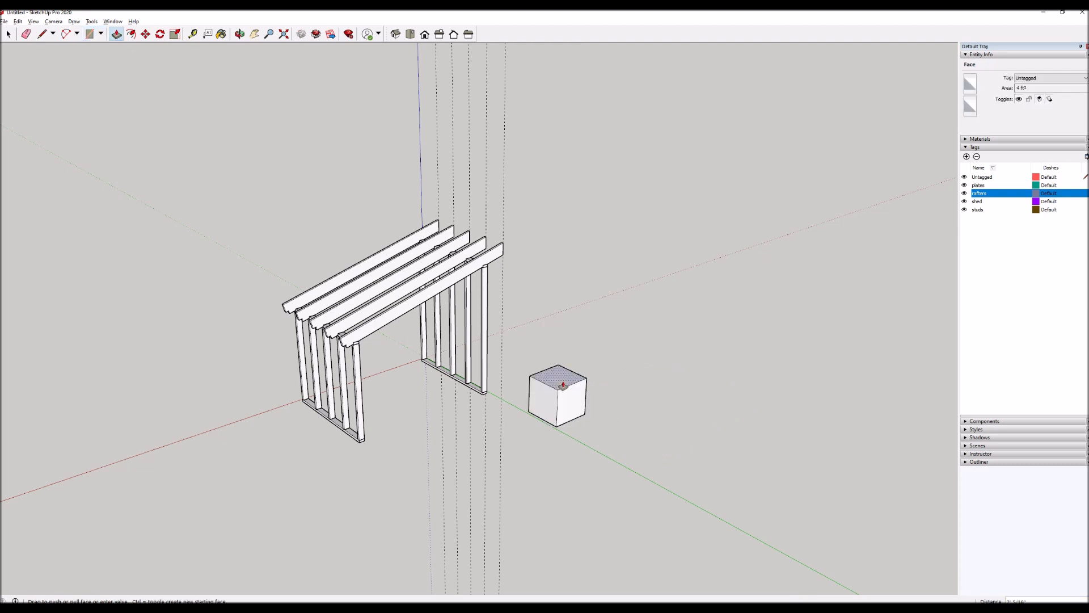
key(ctrl+z)
key(space)
click(548, 417)
right_click(549, 417)
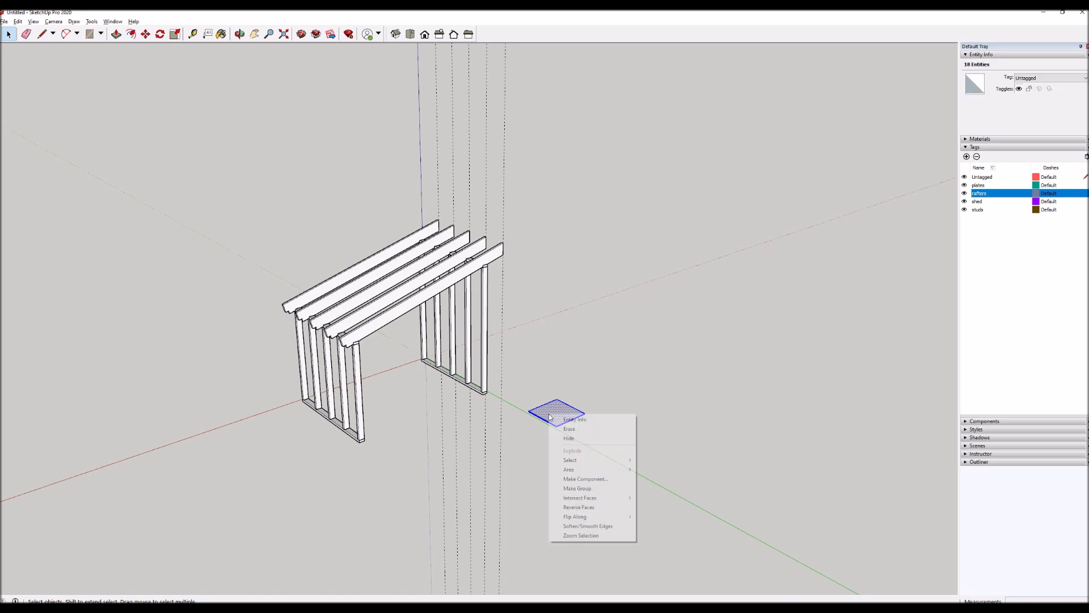
click(587, 489)
Move the slab group by its bottom corner onto the outer top corner of the end rafter's low end.
scroll(558, 422, up, 8)
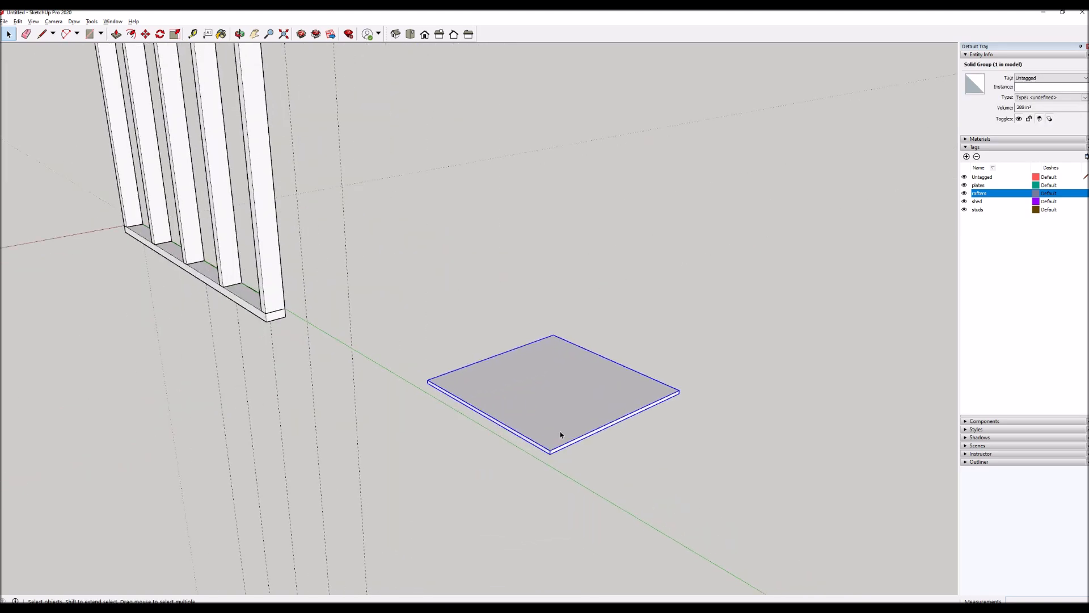
scroll(560, 431, up, 2)
key(m)
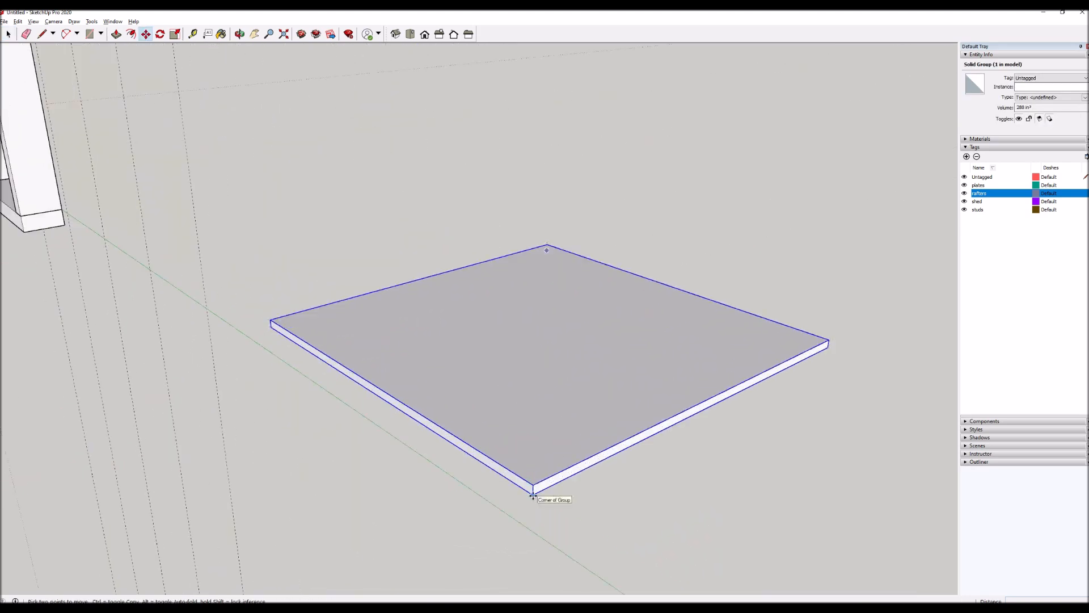
click(532, 495)
scroll(652, 403, down, 8)
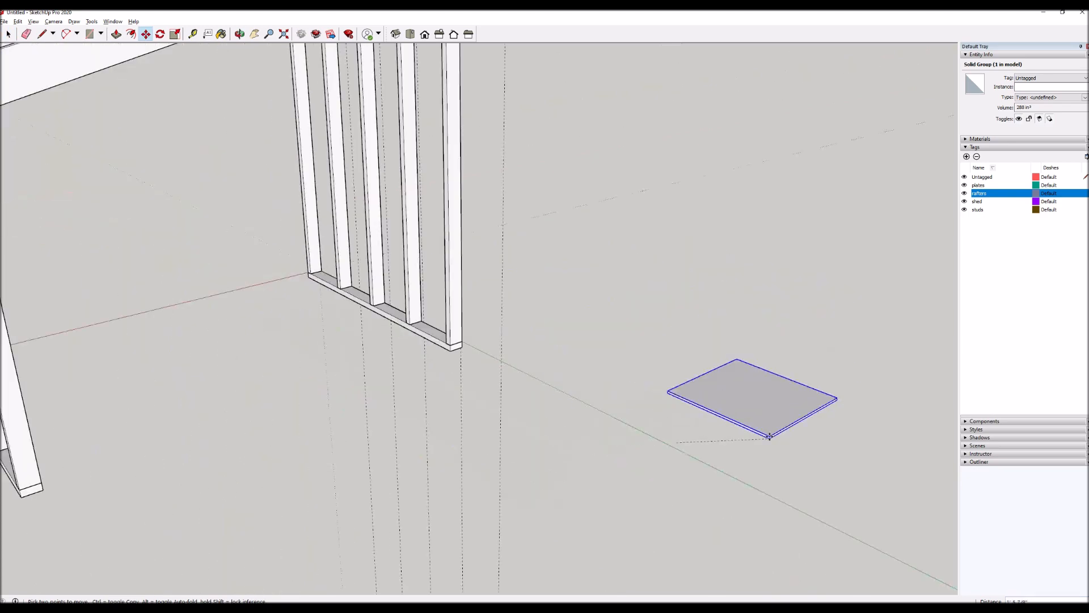
scroll(295, 249, up, 5)
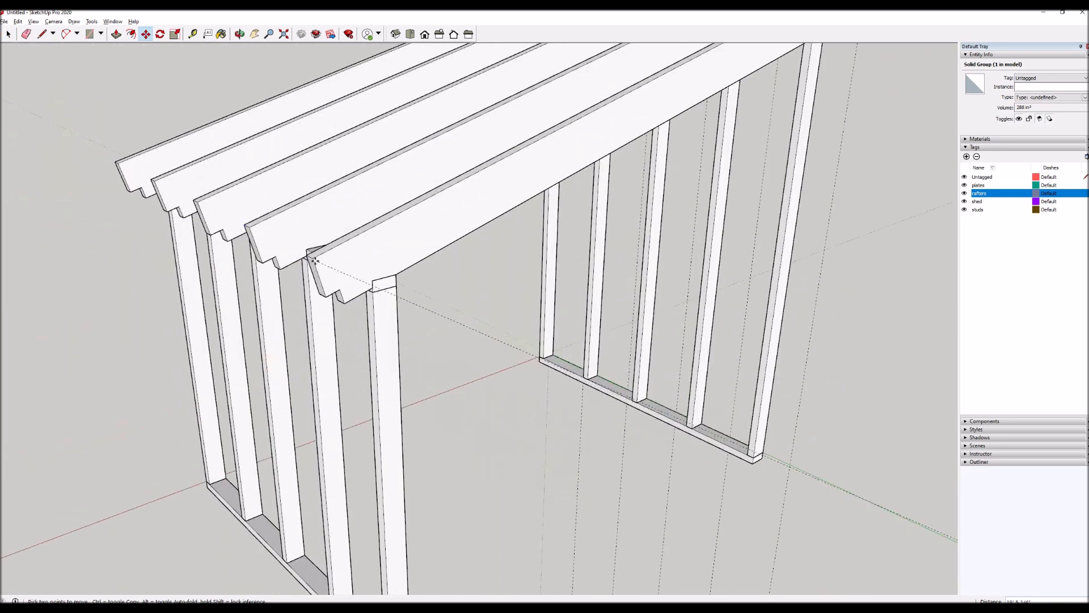
click(313, 259)
scroll(319, 223, up, 3)
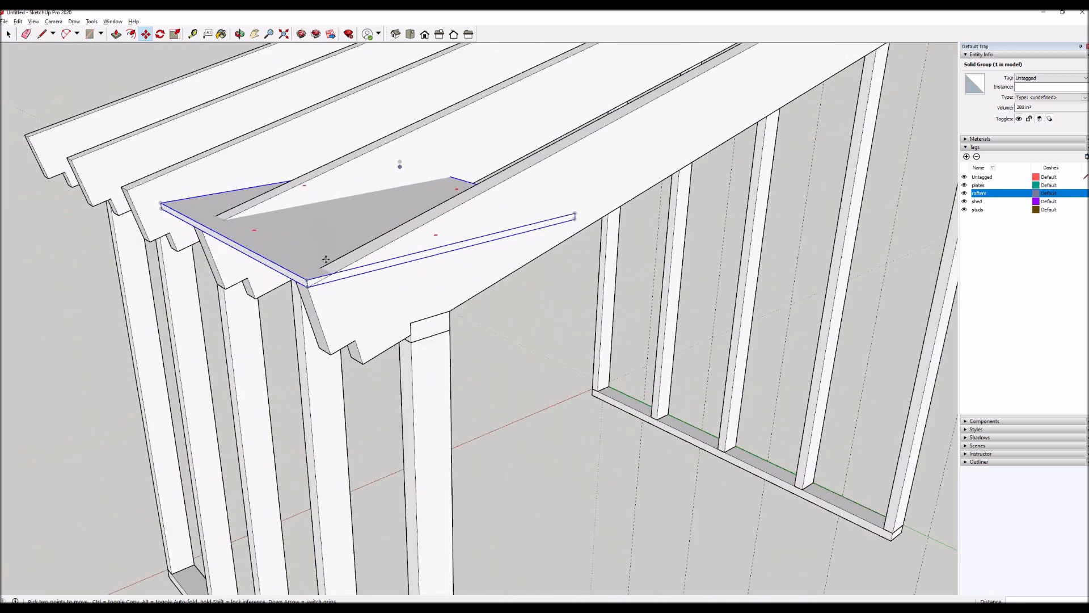
scroll(300, 271, down, 2)
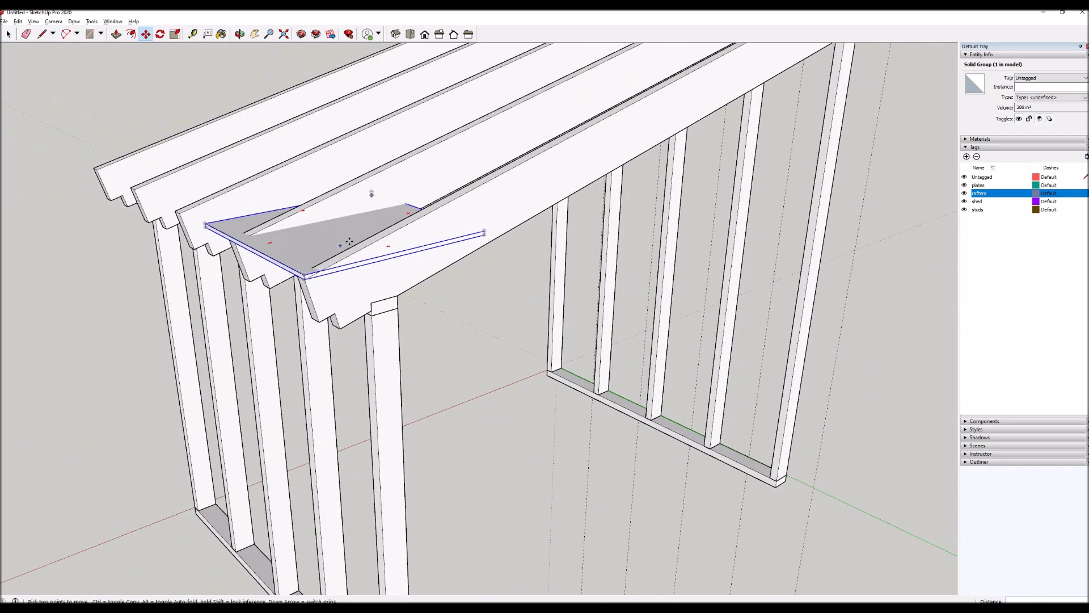
scroll(337, 292, up, 3)
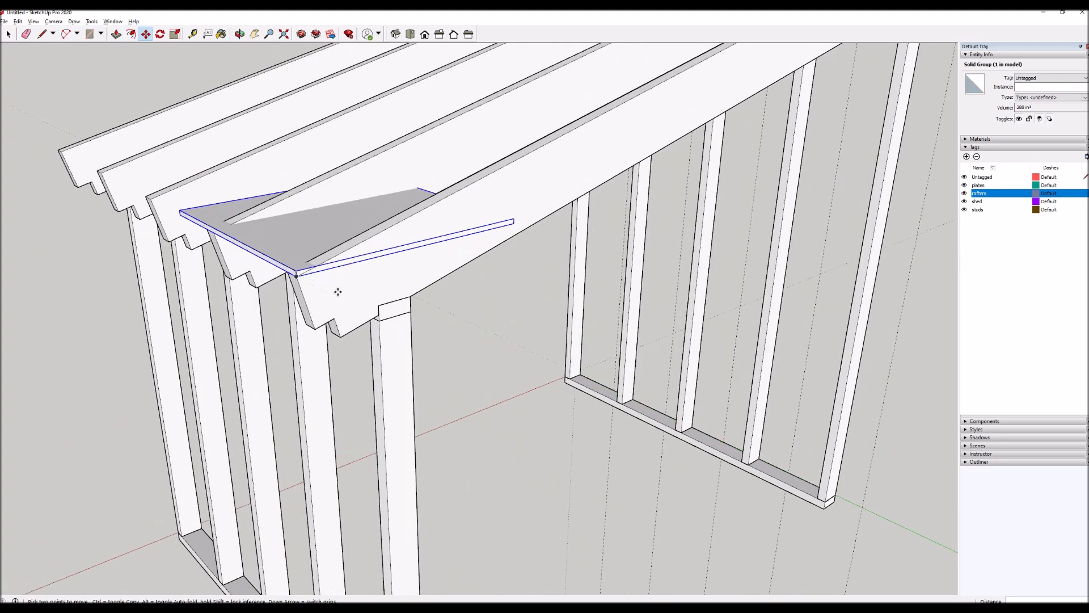
Rotate the slab group about its corner on the rafter so it lies along the rafter's slope.
key(r)
key(q)
click(280, 270)
click(419, 238)
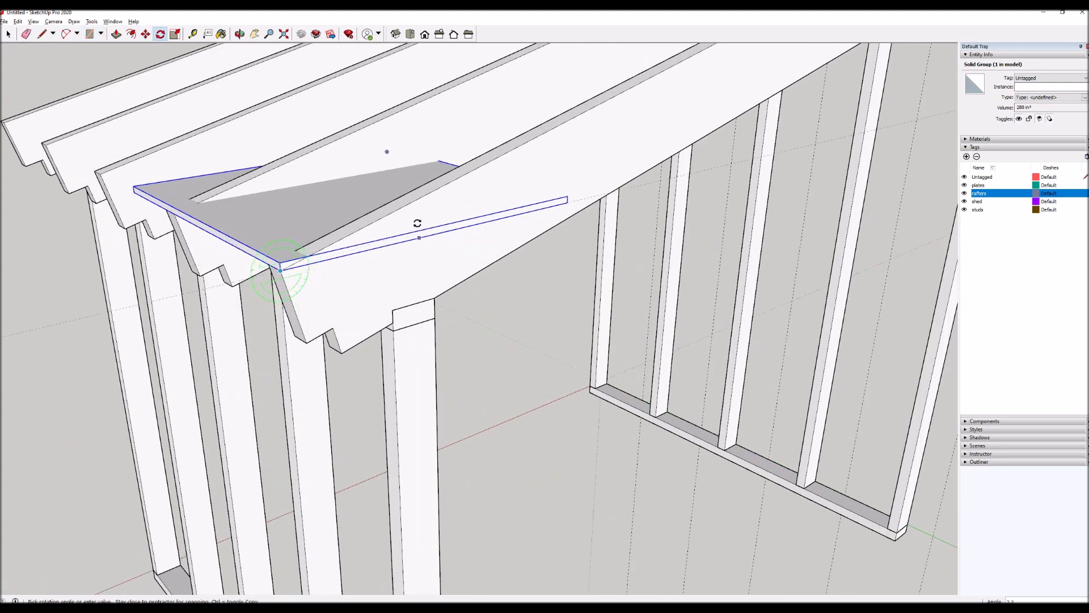
click(415, 200)
Open the slab group and pull its uphill end face along the slope to the rafters' high end.
scroll(429, 256, down, 3)
middle_drag(515, 165, 256, 238)
key(space)
double_click(420, 188)
key(p)
click(441, 213)
scroll(471, 218, down, 4)
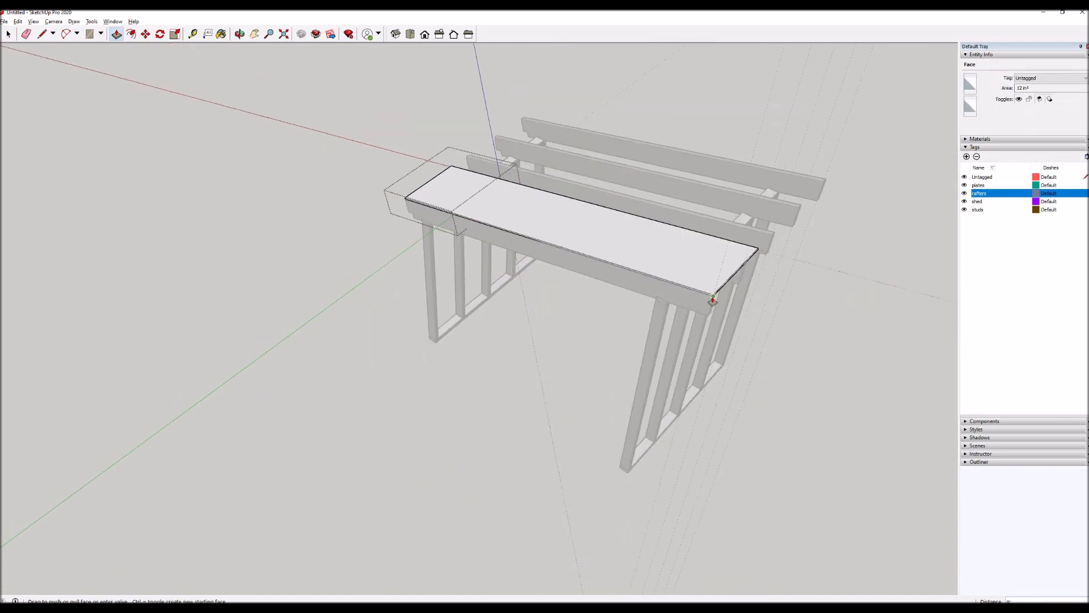
click(673, 291)
Pull the panel's long side face across the rafters to the outer edge of the opposite end rafter, and close the group.
key(o)
drag(651, 272, 127, 150)
scroll(409, 304, up, 5)
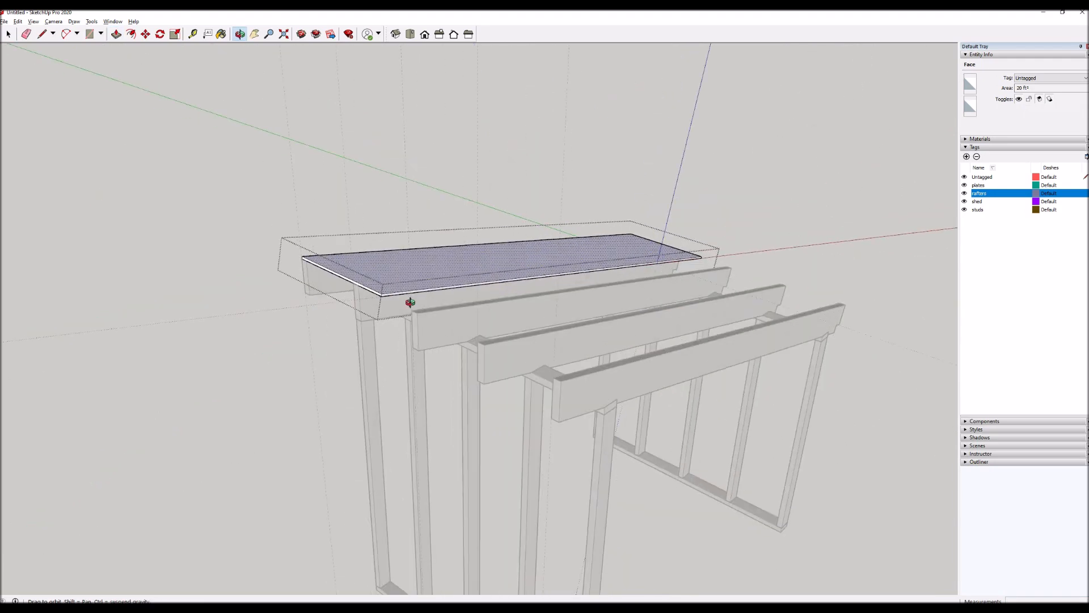
key(p)
click(388, 289)
scroll(409, 306, down, 4)
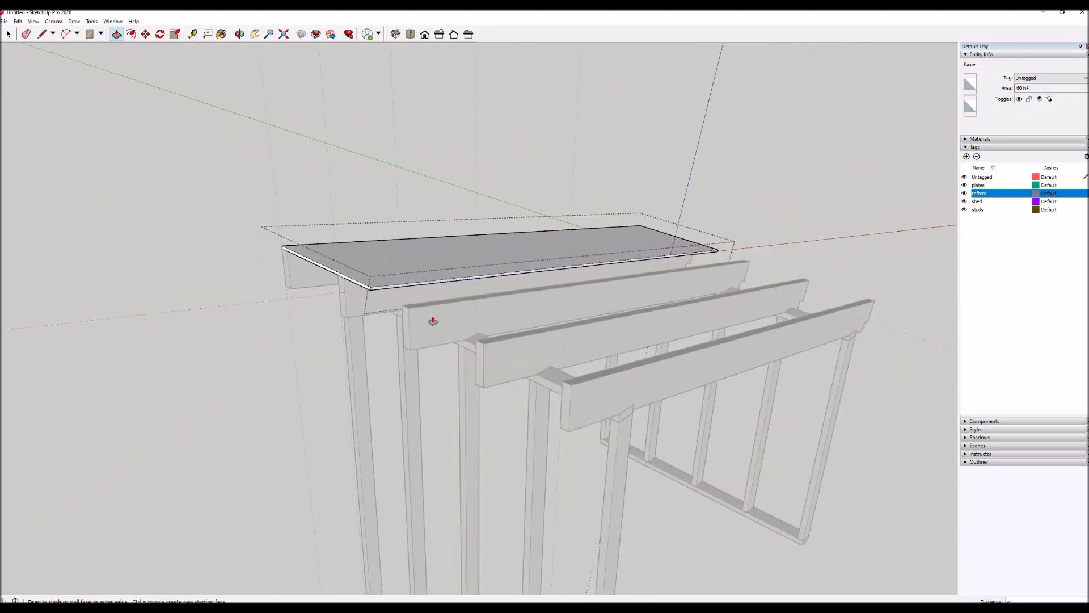
click(573, 389)
click(566, 384)
click(569, 387)
key(space)
Examine the roof panel's fit over the rafters from several sides.
middle_drag(450, 376, 292, 323)
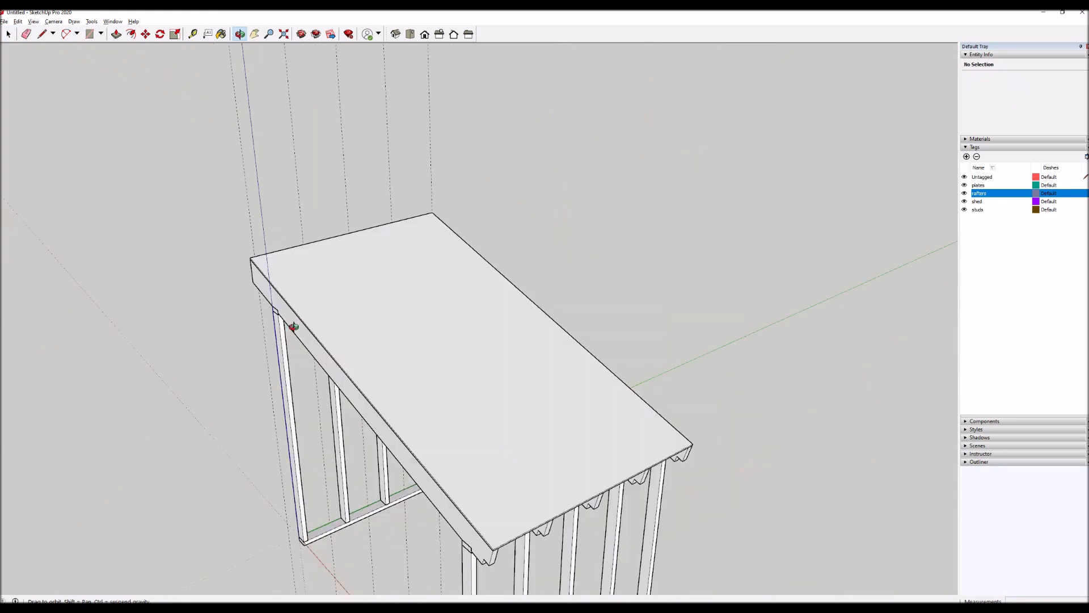
middle_drag(503, 391, 85, 367)
middle_drag(421, 335, 437, 359)
scroll(413, 307, down, 3)
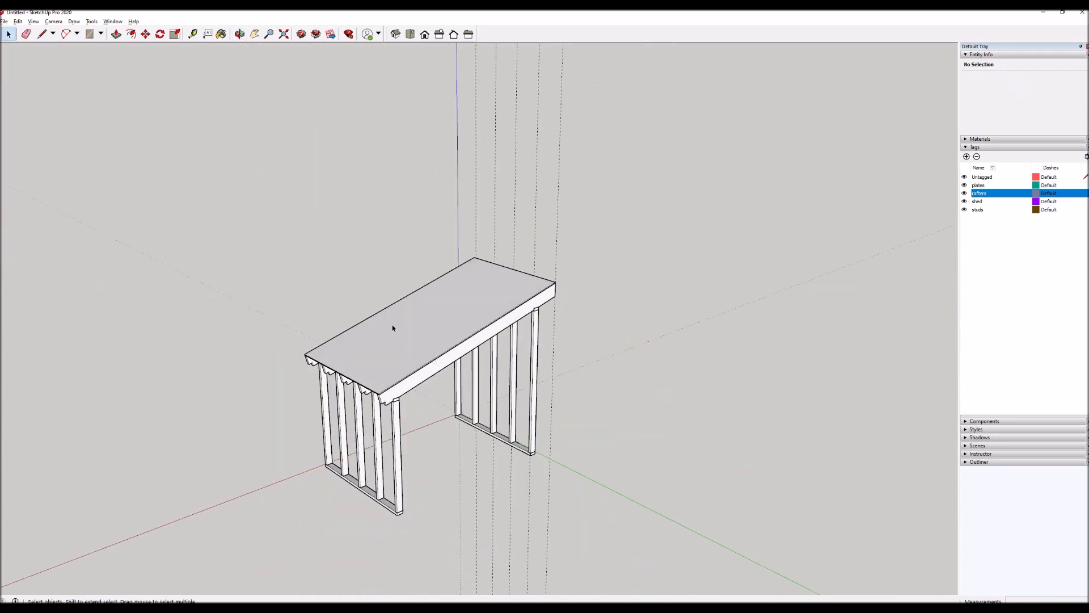
click(403, 365)
scroll(404, 365, up, 3)
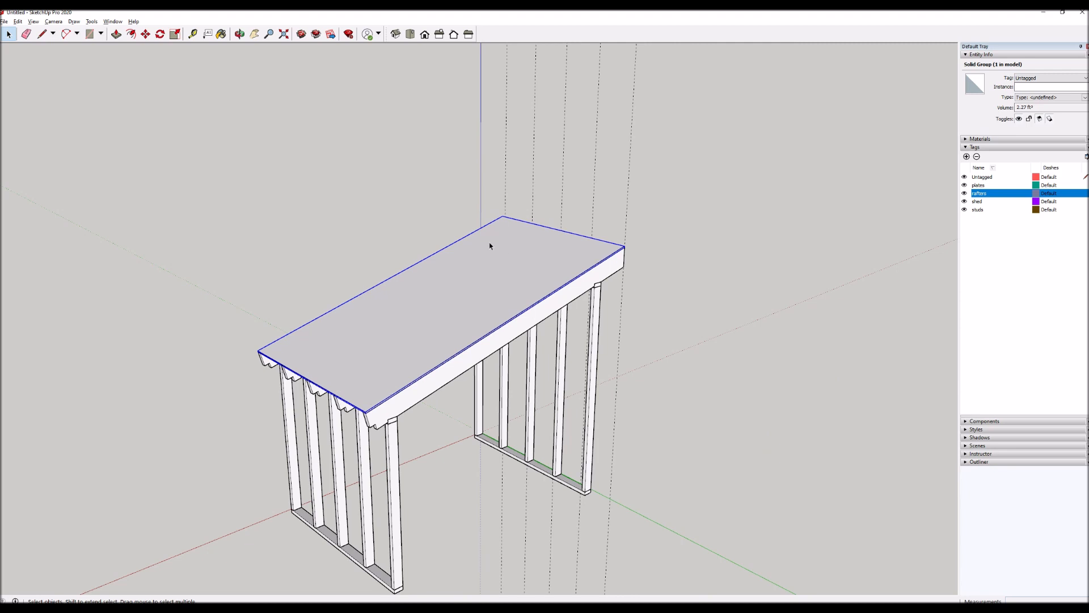
scroll(490, 245, down, 3)
click(643, 338)
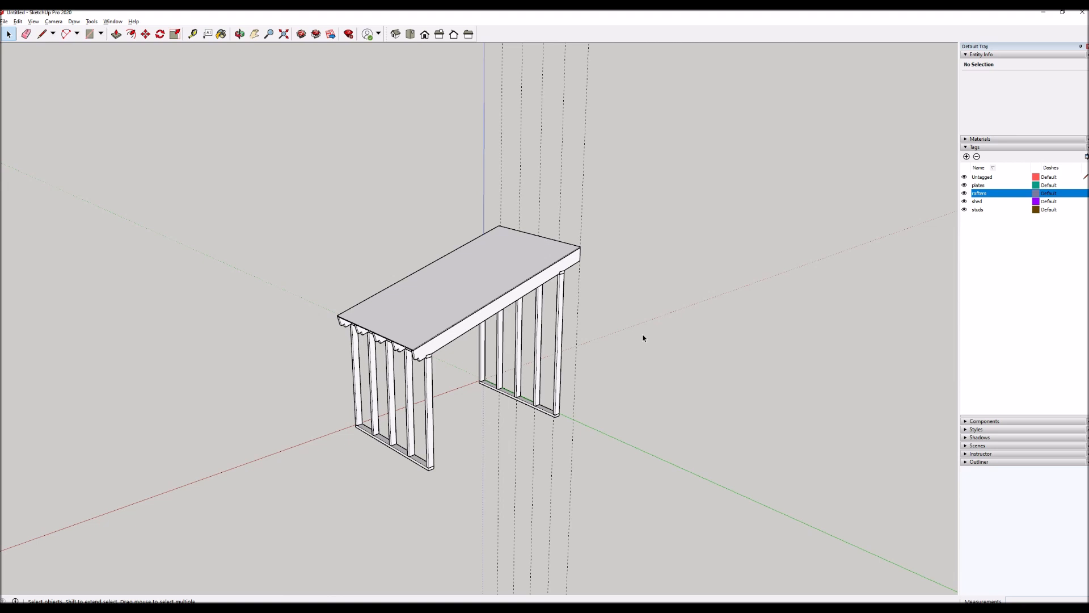
scroll(445, 464, up, 5)
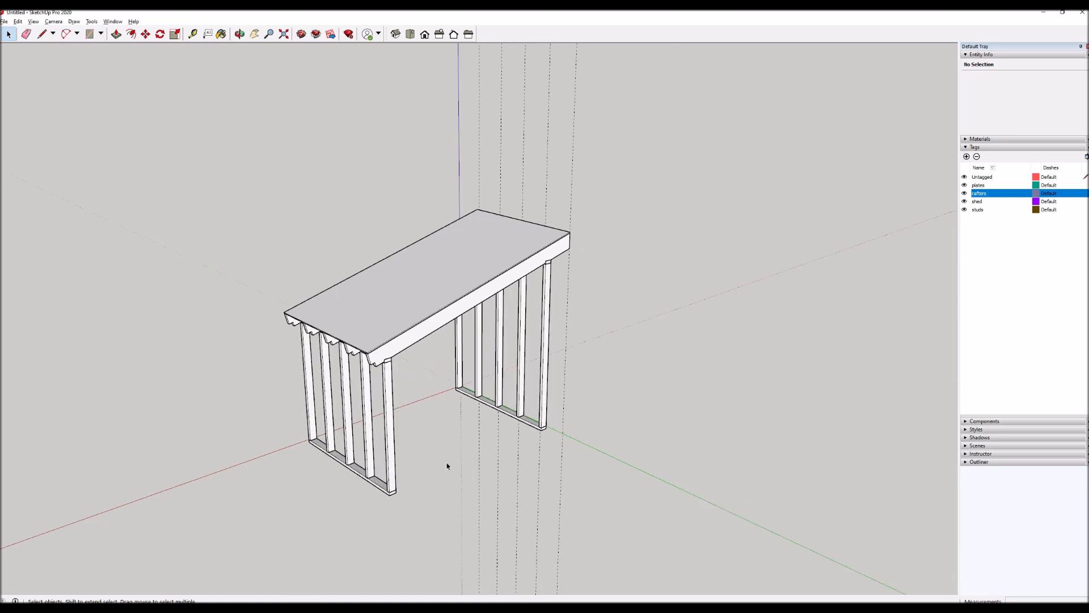